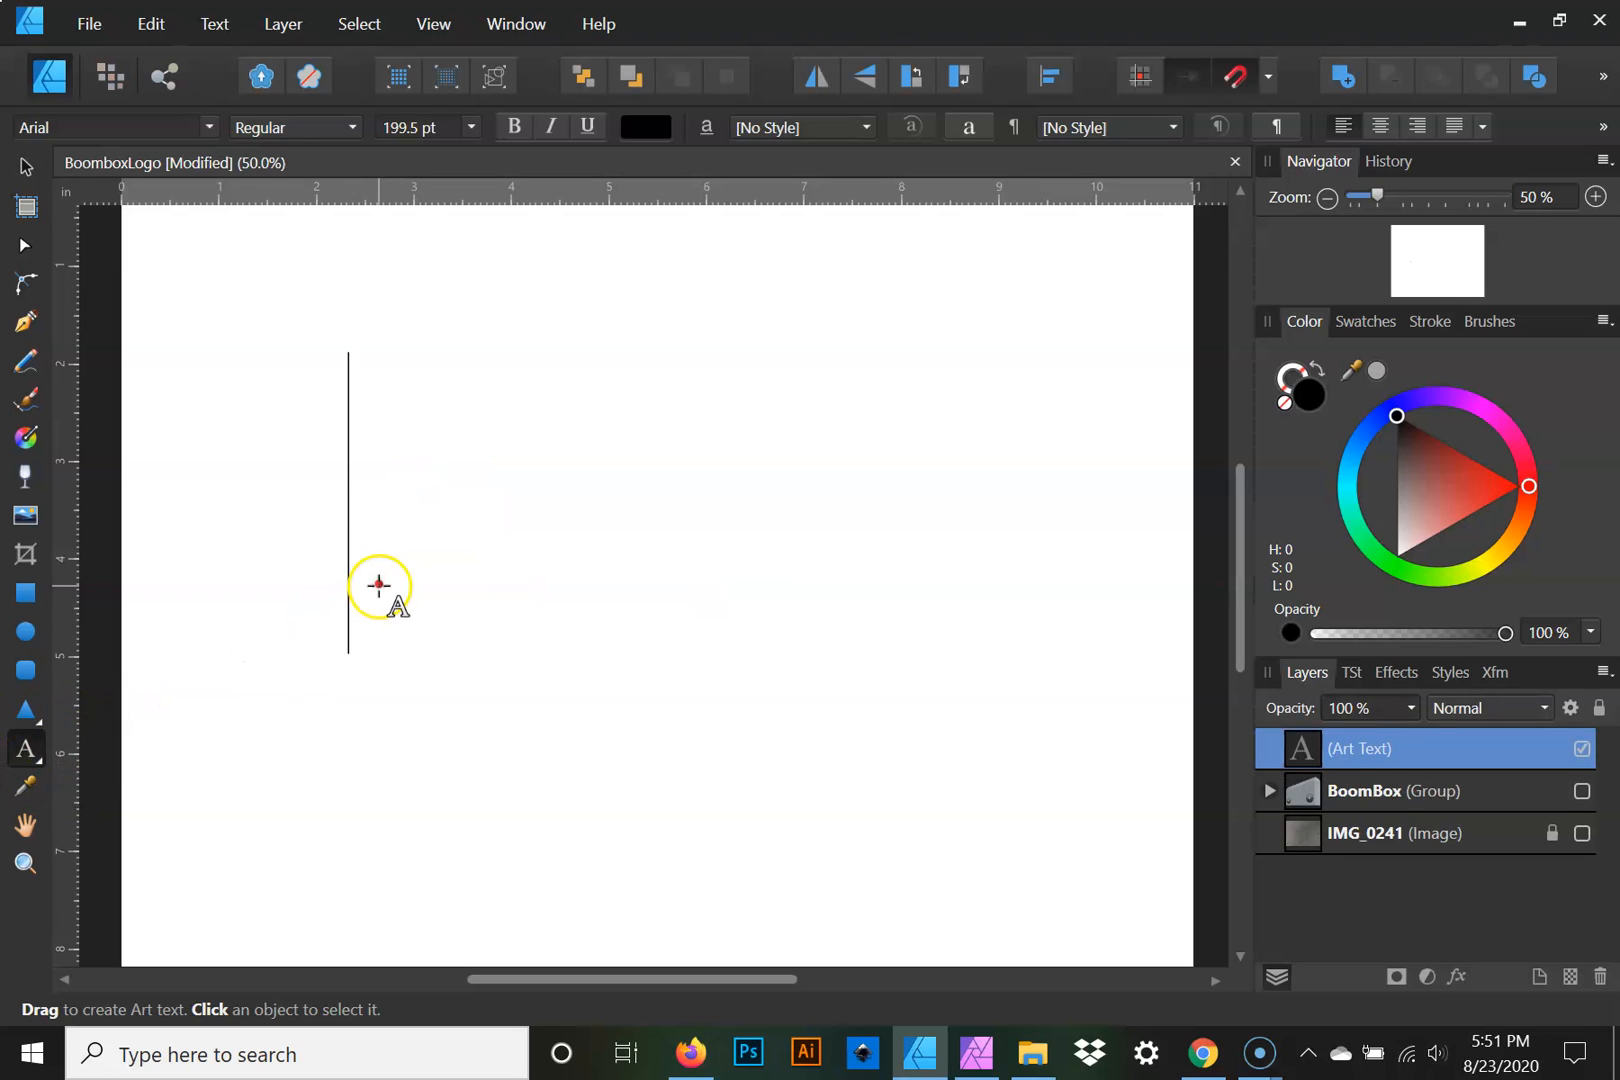
pyautogui.write('mike')
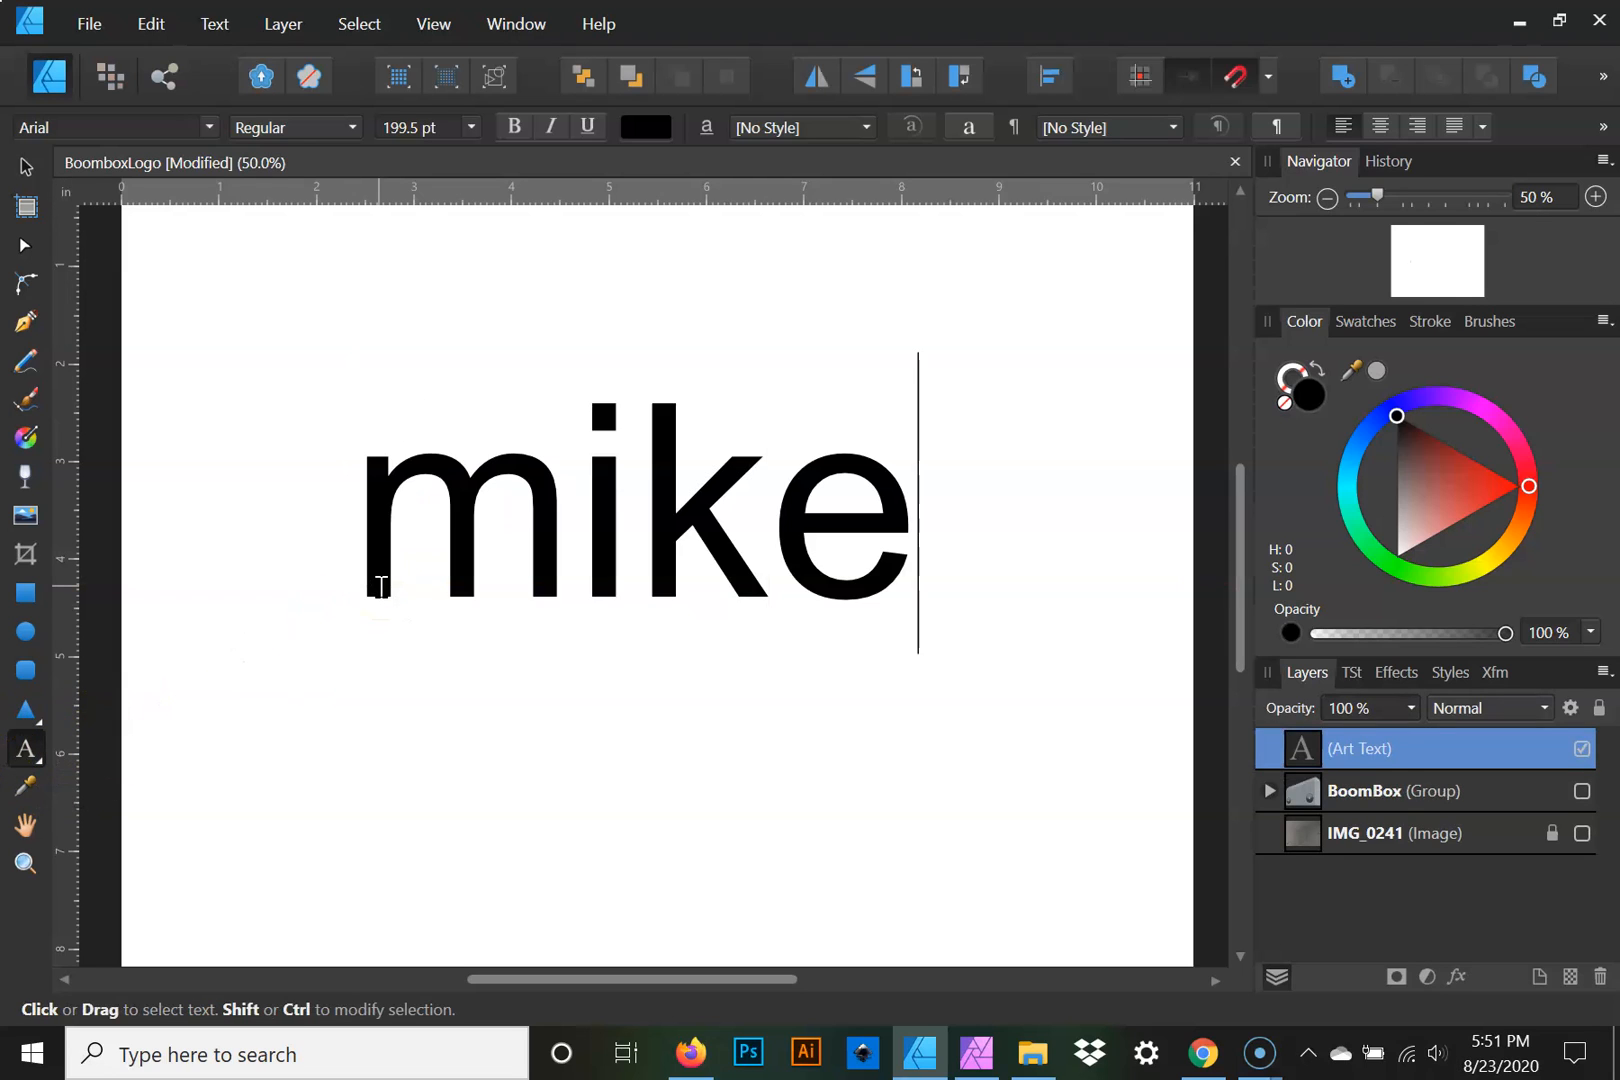
pyautogui.press('BackSpace')
pyautogui.press('BackSpace')
pyautogui.press('BackSpace')
pyautogui.press('BackSpace')
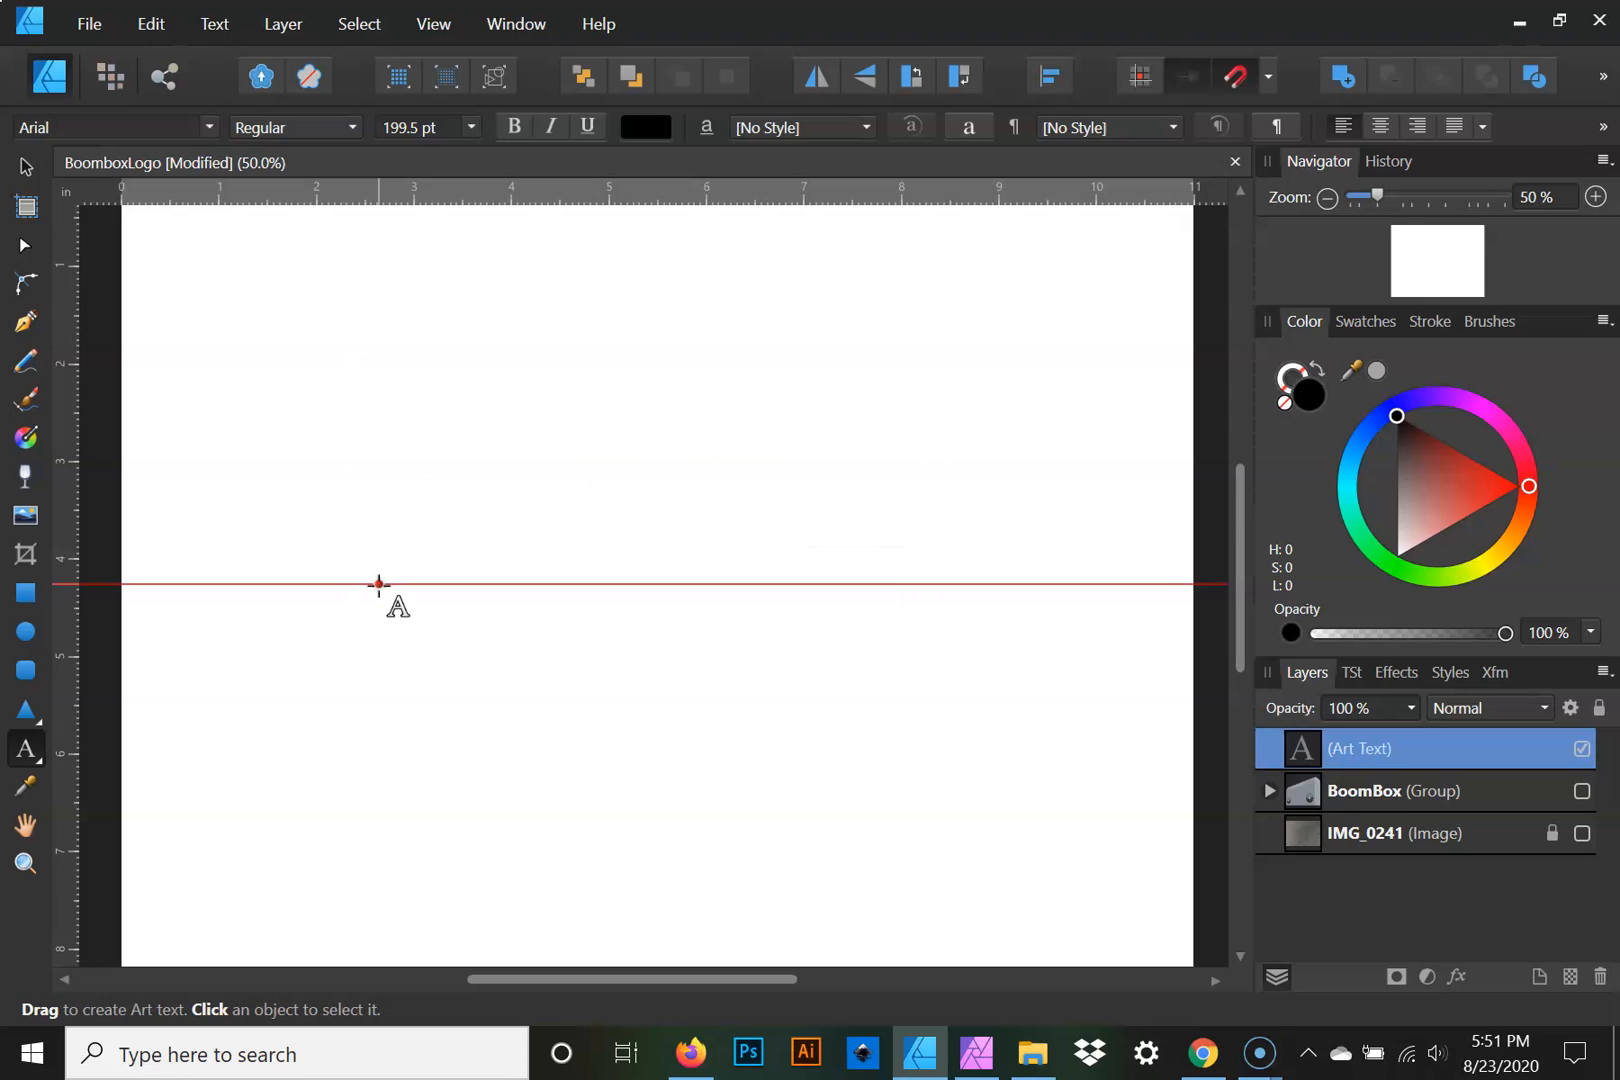
# Enter a four-letter first name as the art text, with only its initial letter capitalised
pyautogui.write('MI')
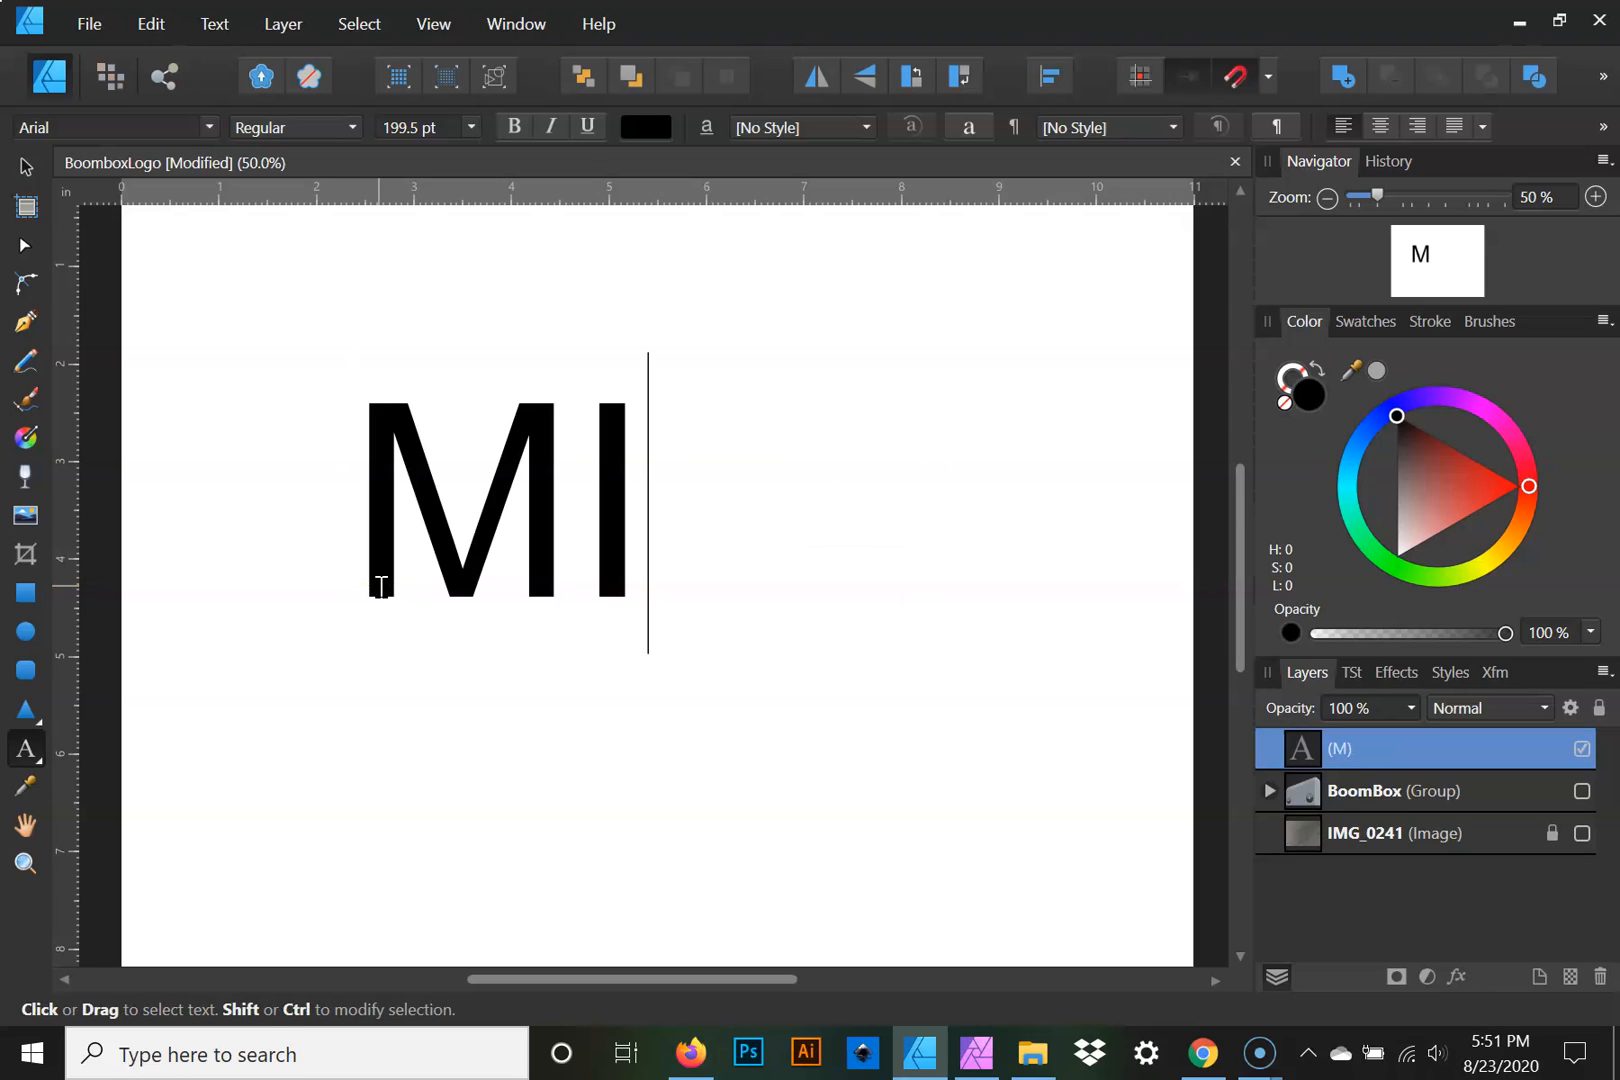
pyautogui.press('BackSpace')
pyautogui.write('ike')
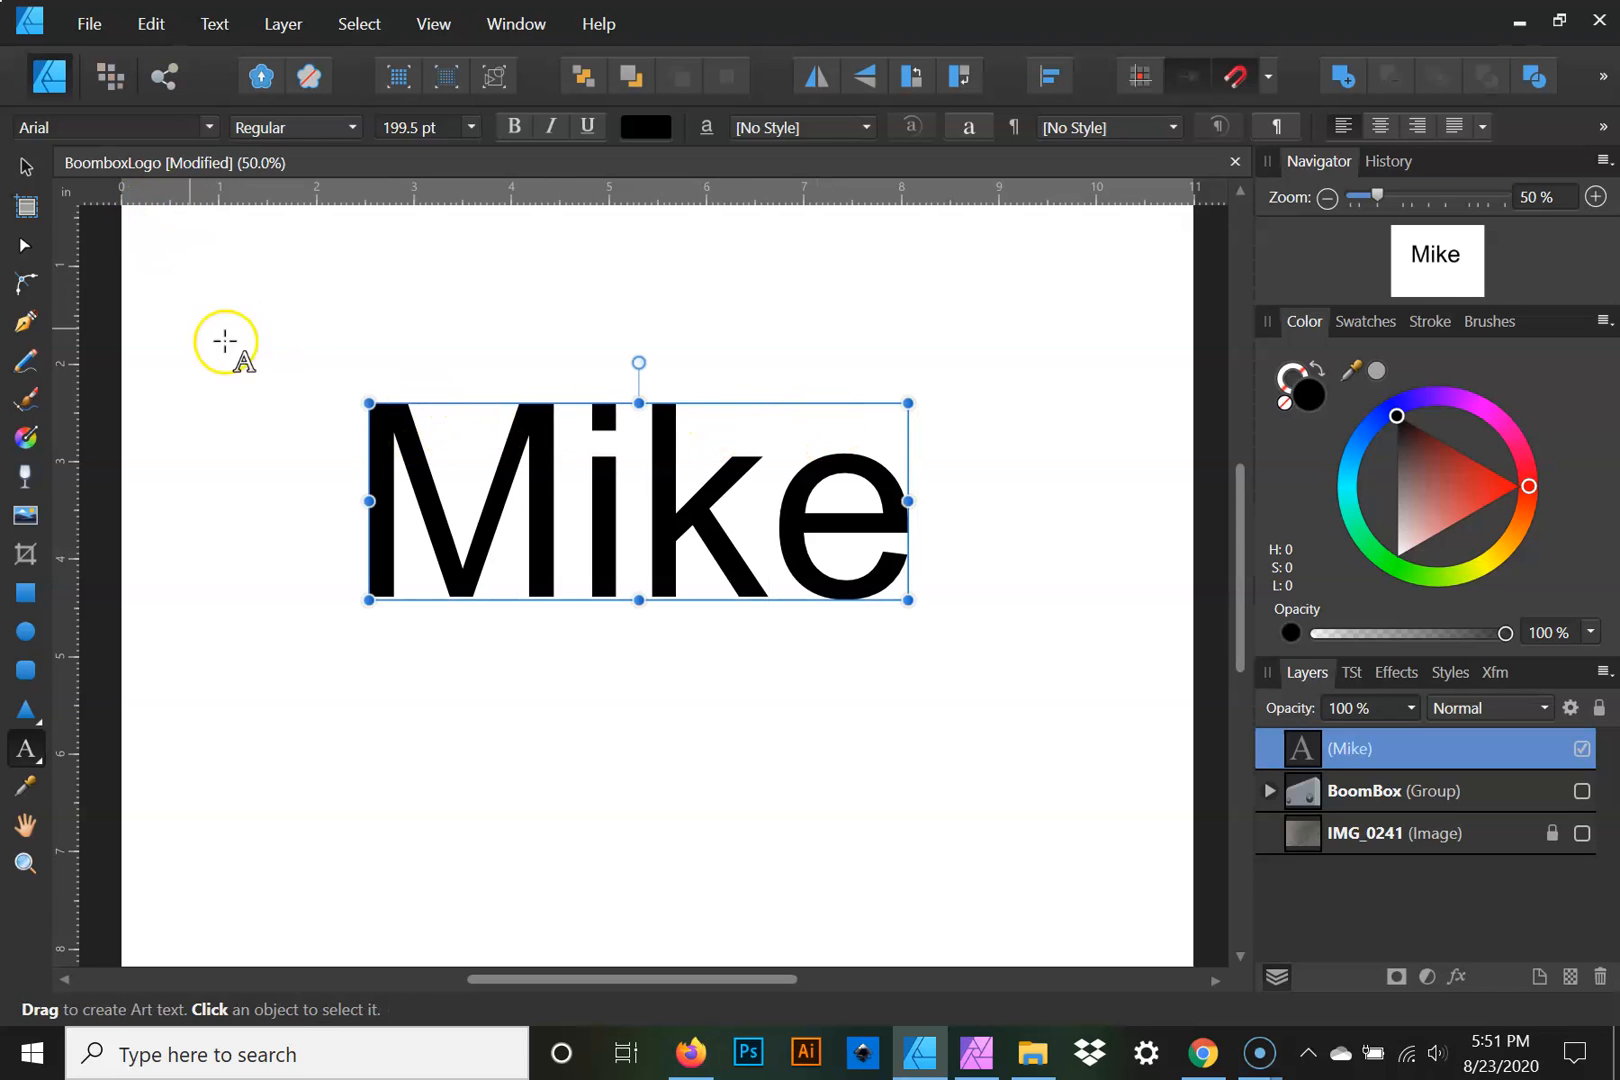
# Try the Austin Pen and Aquate Script fonts on the art text, and settle on Big John PRO
pyautogui.click(26, 168)
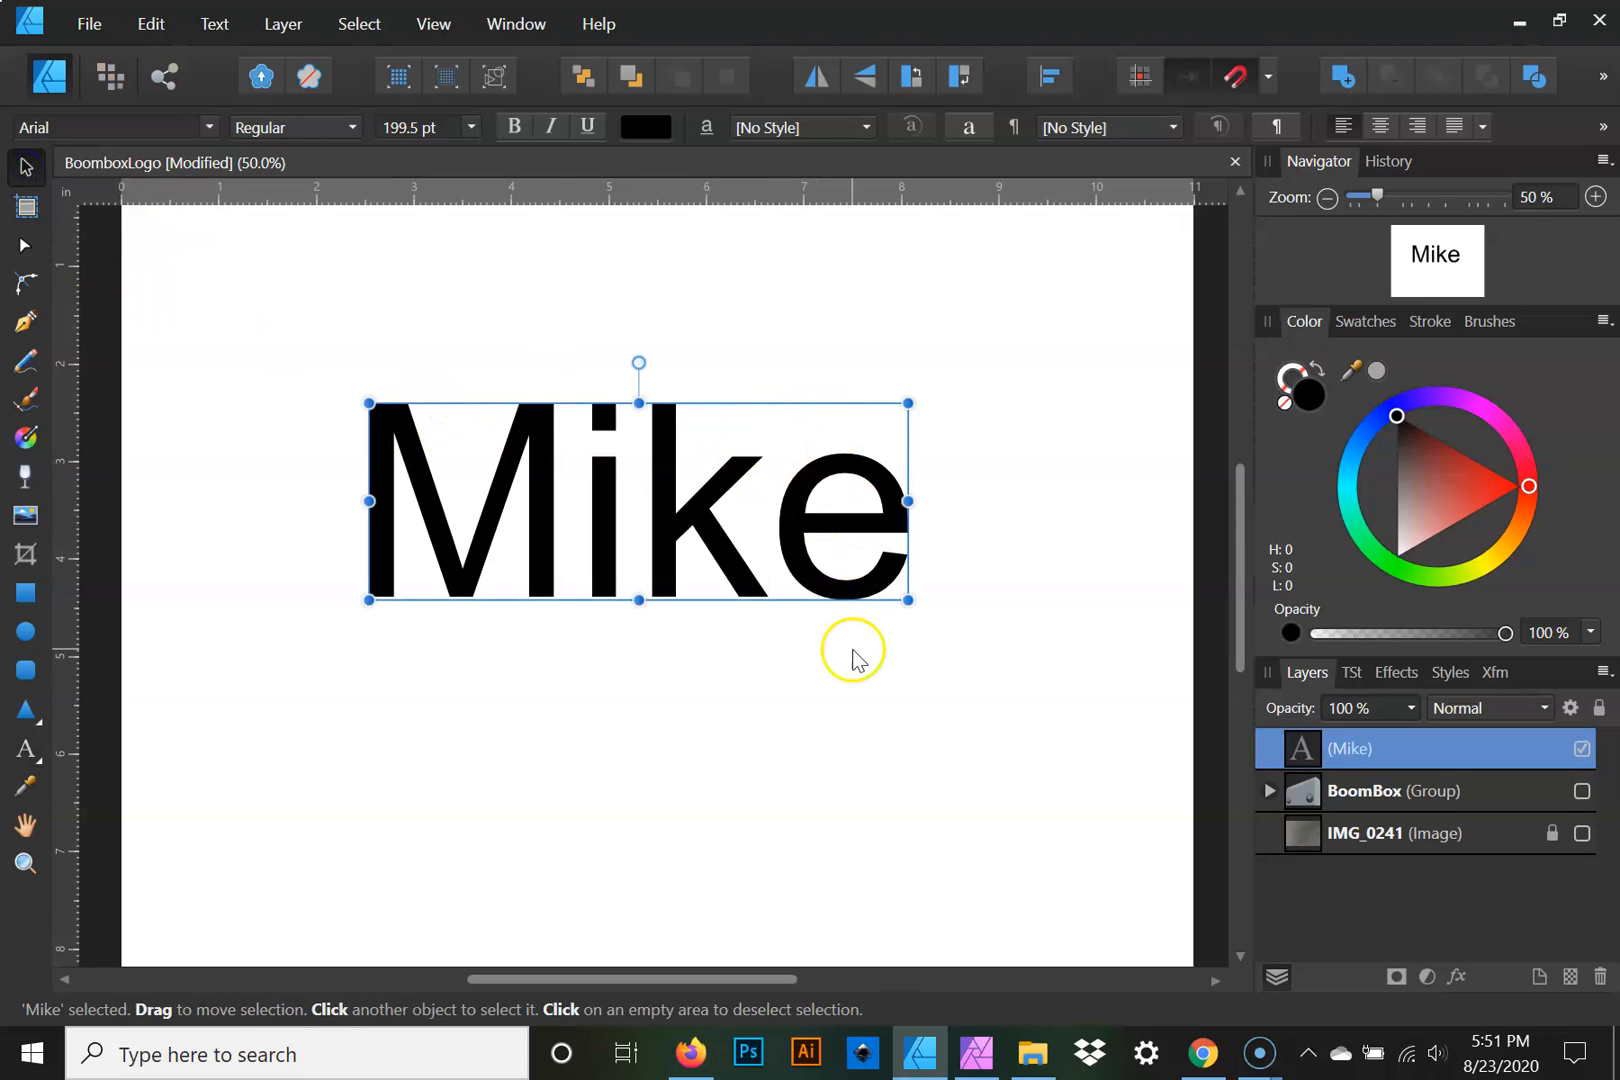
pyautogui.click(1447, 789)
pyautogui.click(1303, 745)
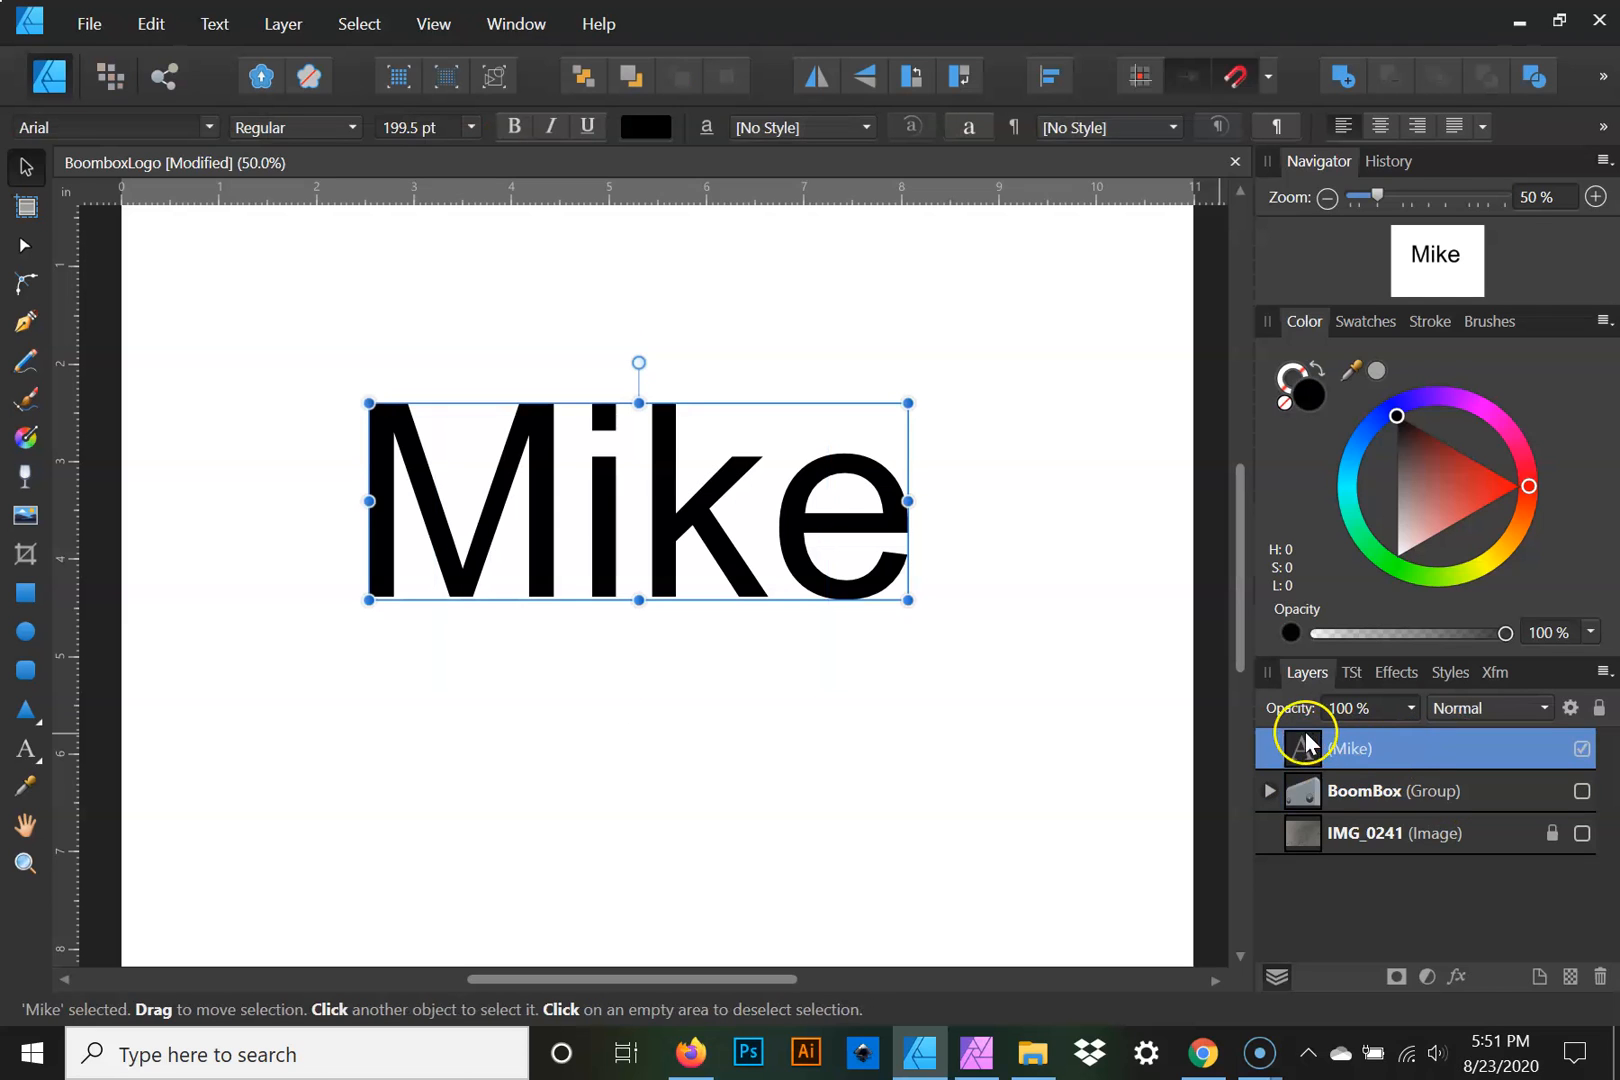
pyautogui.click(209, 128)
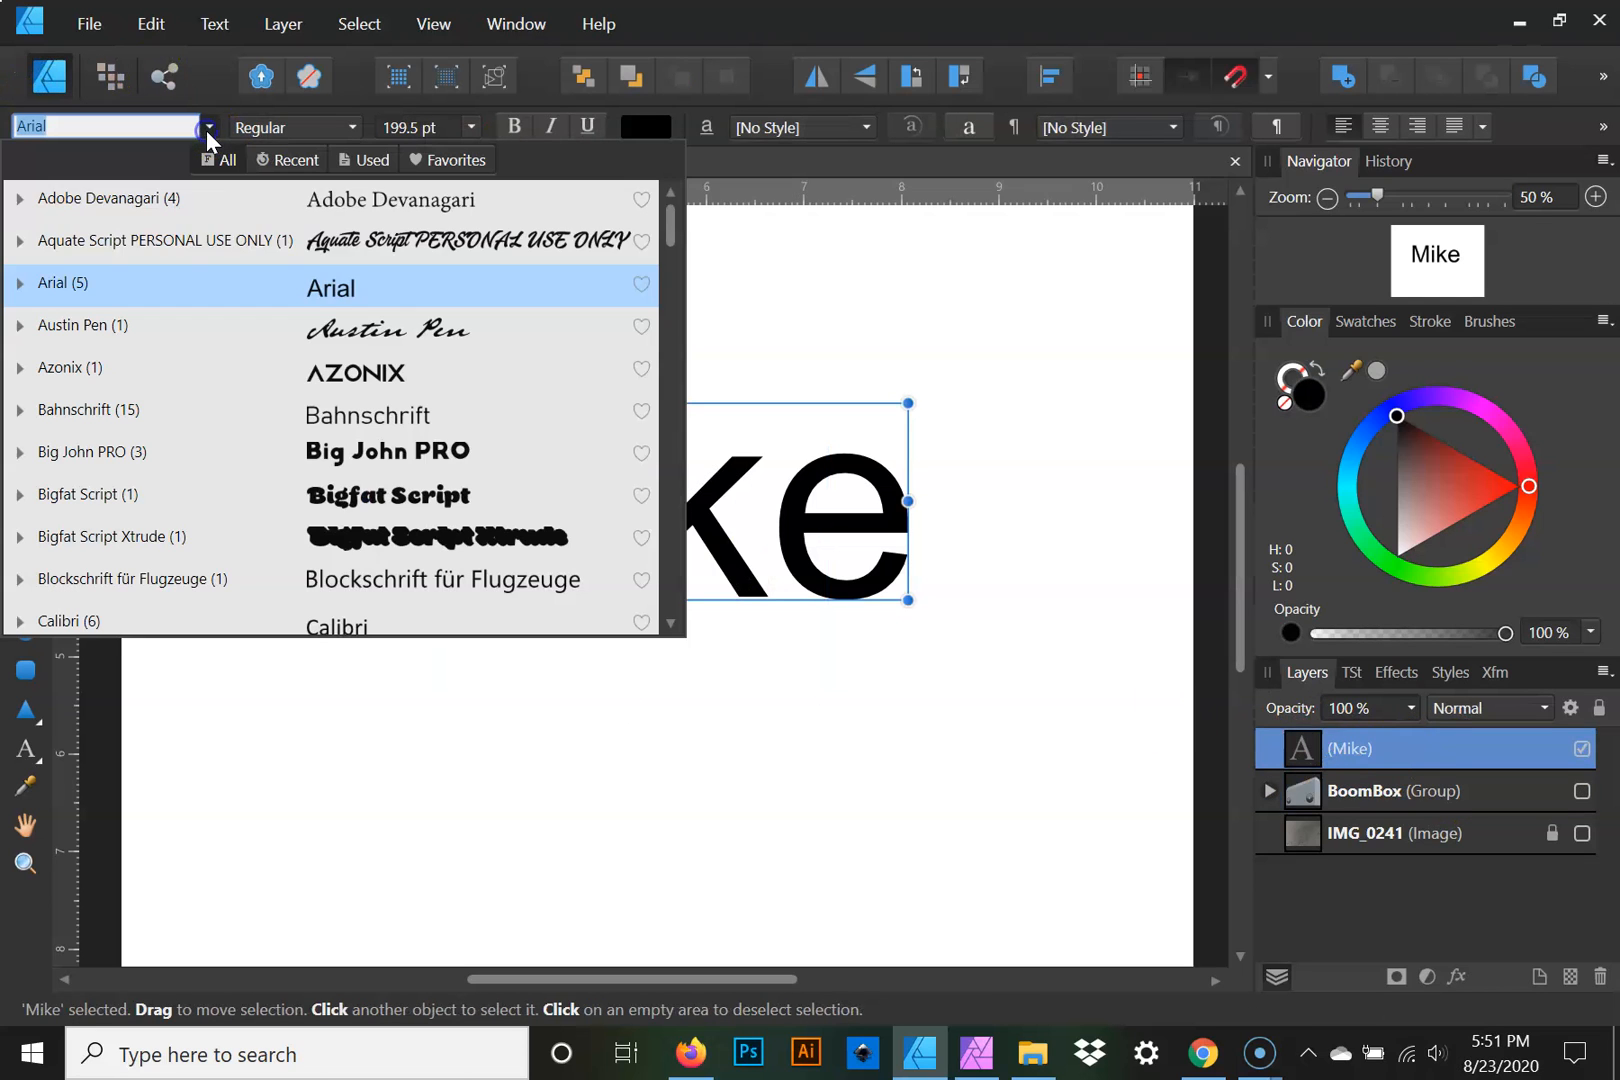
pyautogui.click(222, 328)
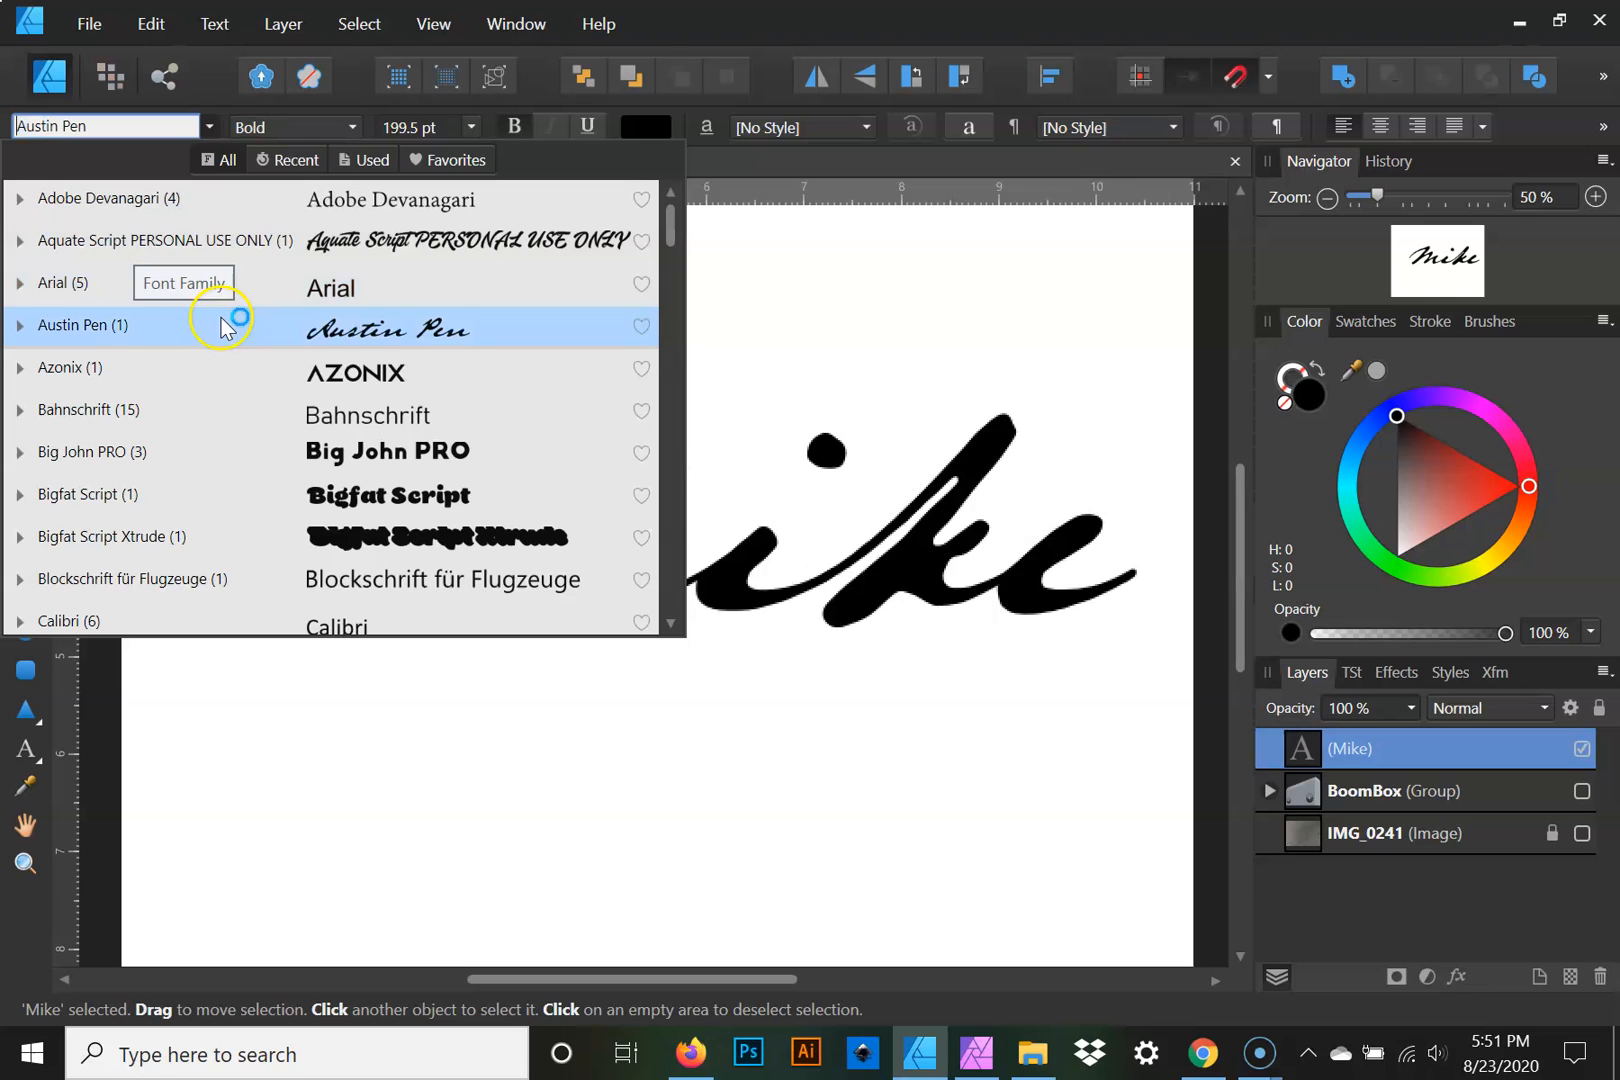
pyautogui.click(256, 248)
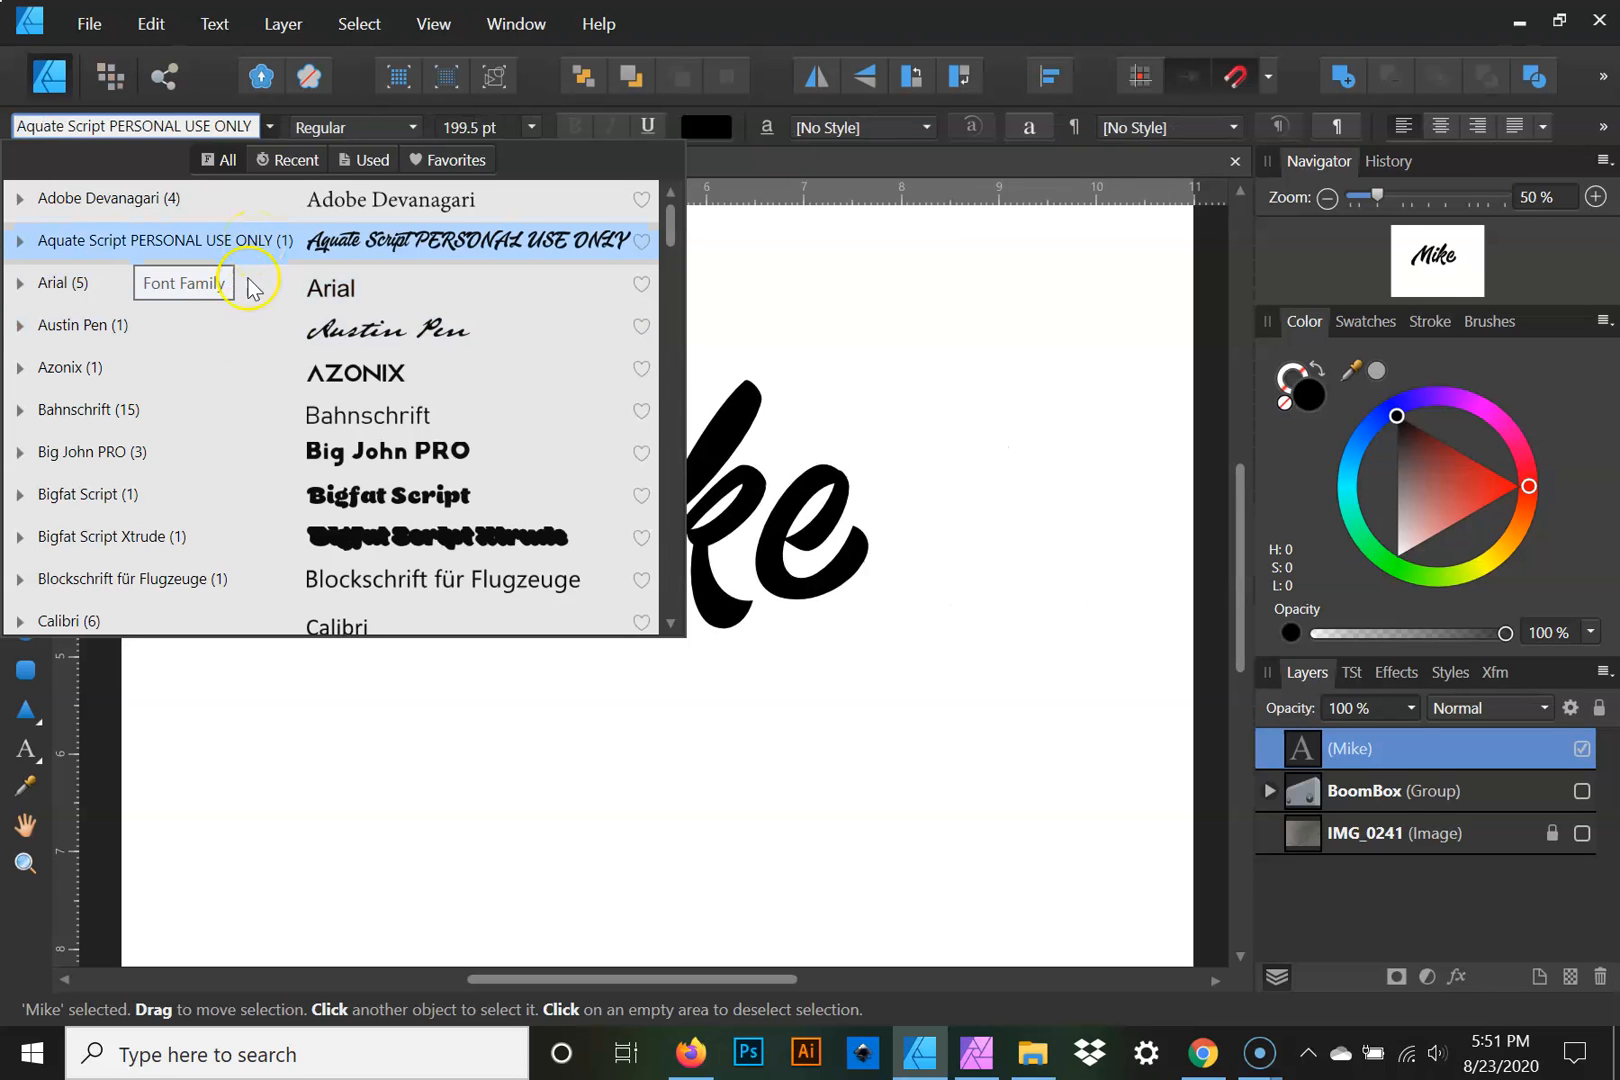
pyautogui.click(257, 466)
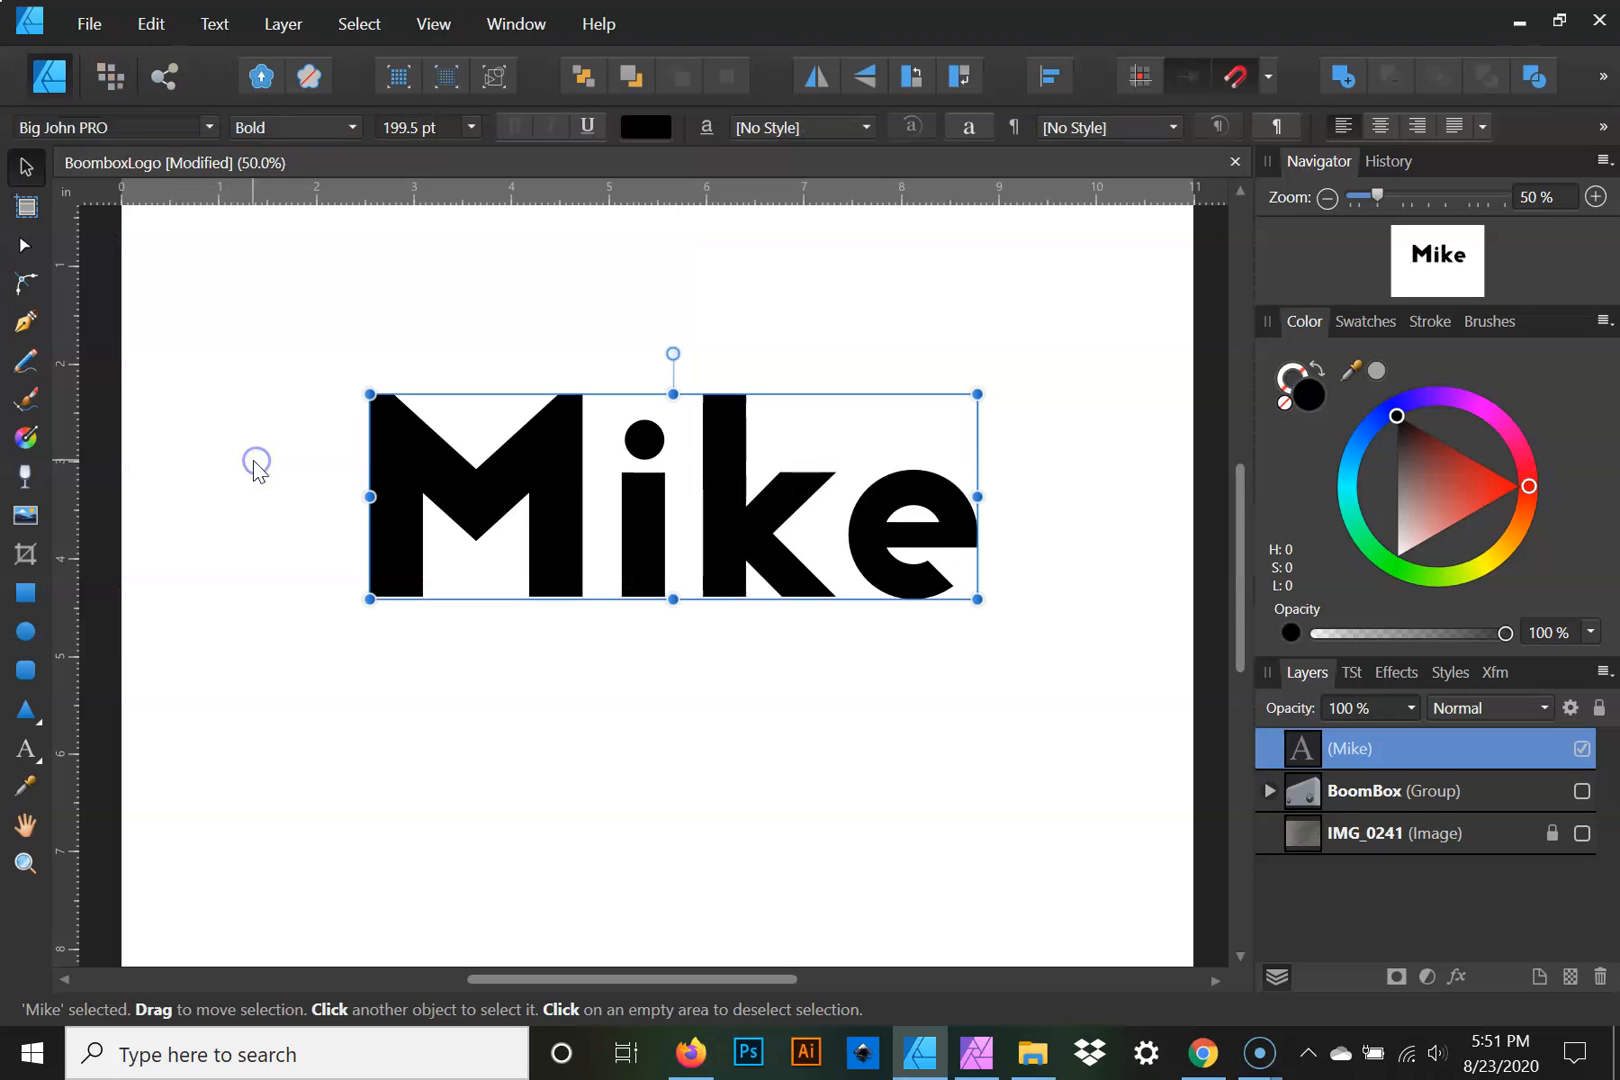
# Convert the text to curves and select the letter M's curve inside the group for node editing
pyautogui.rightClick(513, 449)
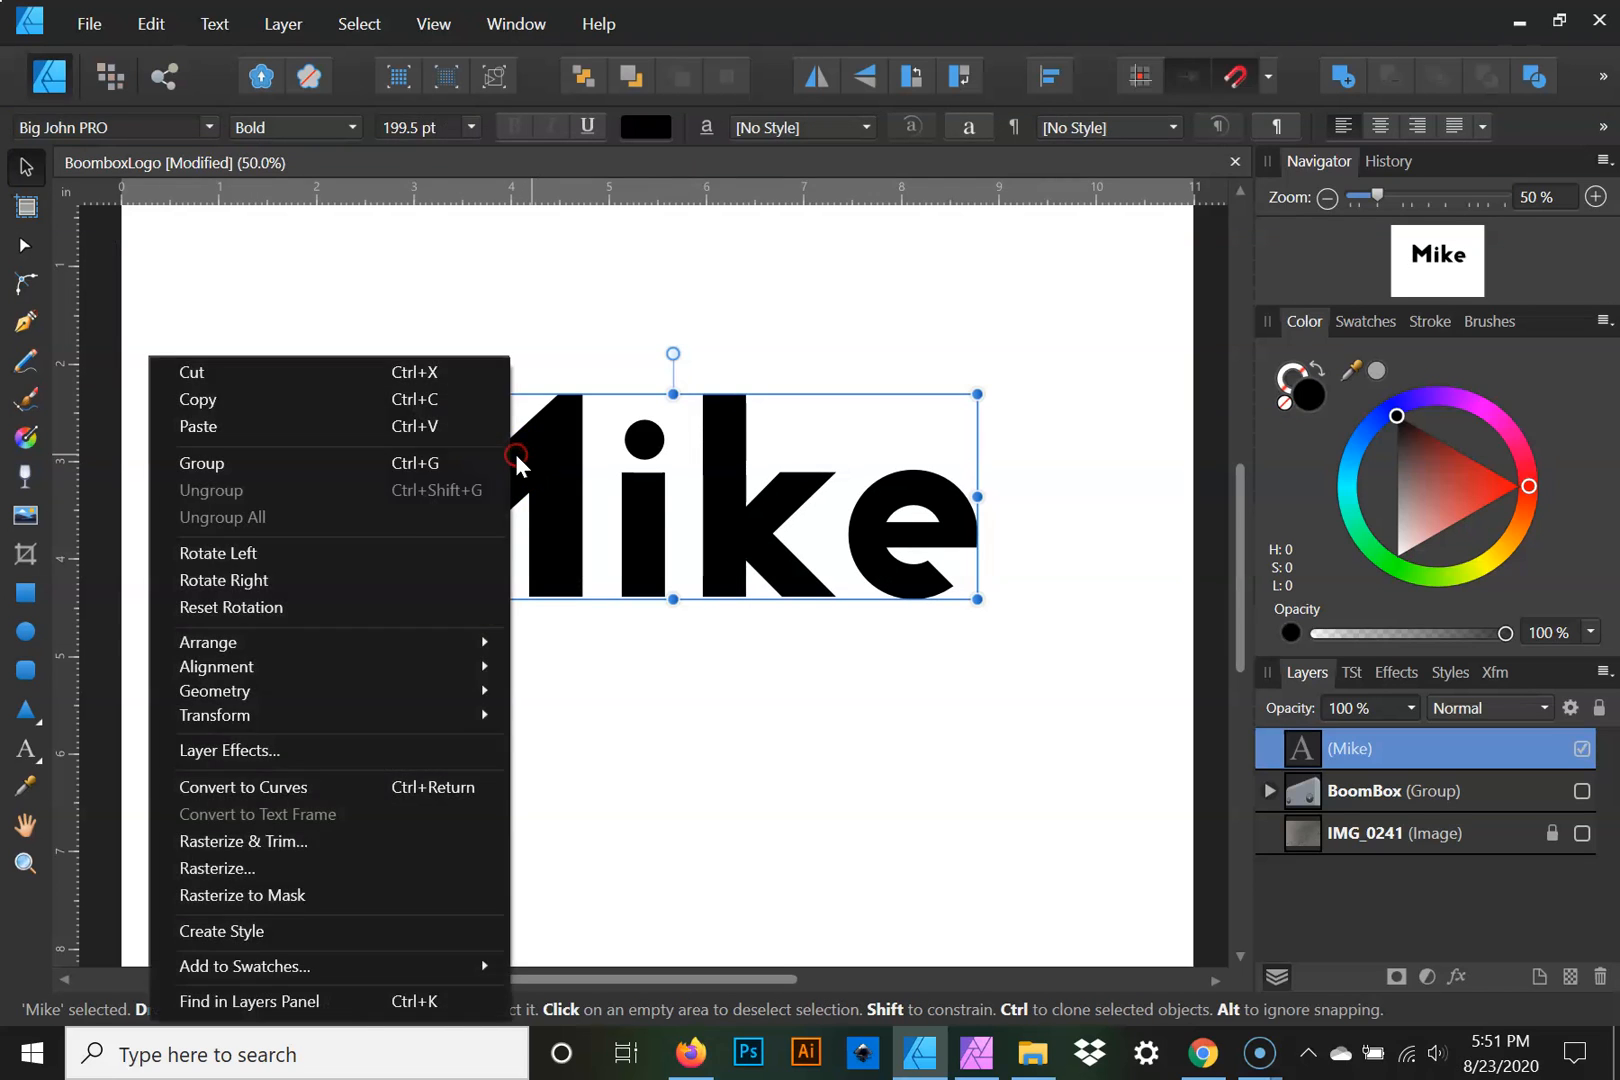
pyautogui.click(329, 786)
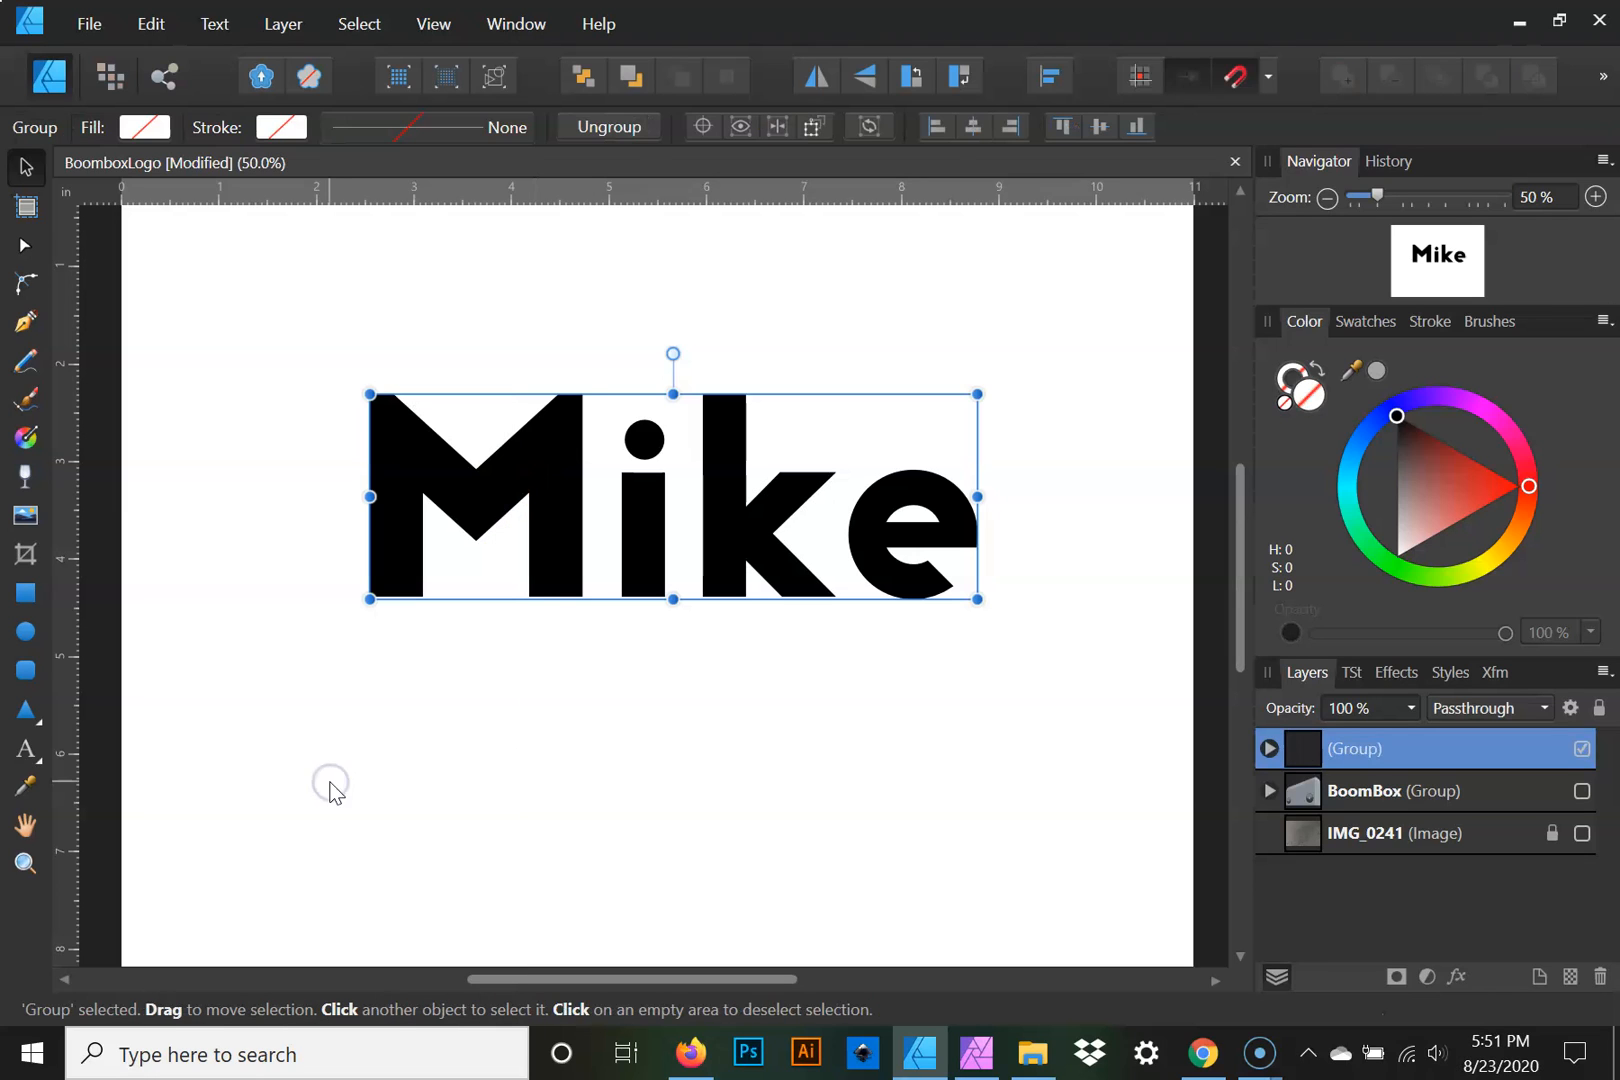
pyautogui.click(22, 250)
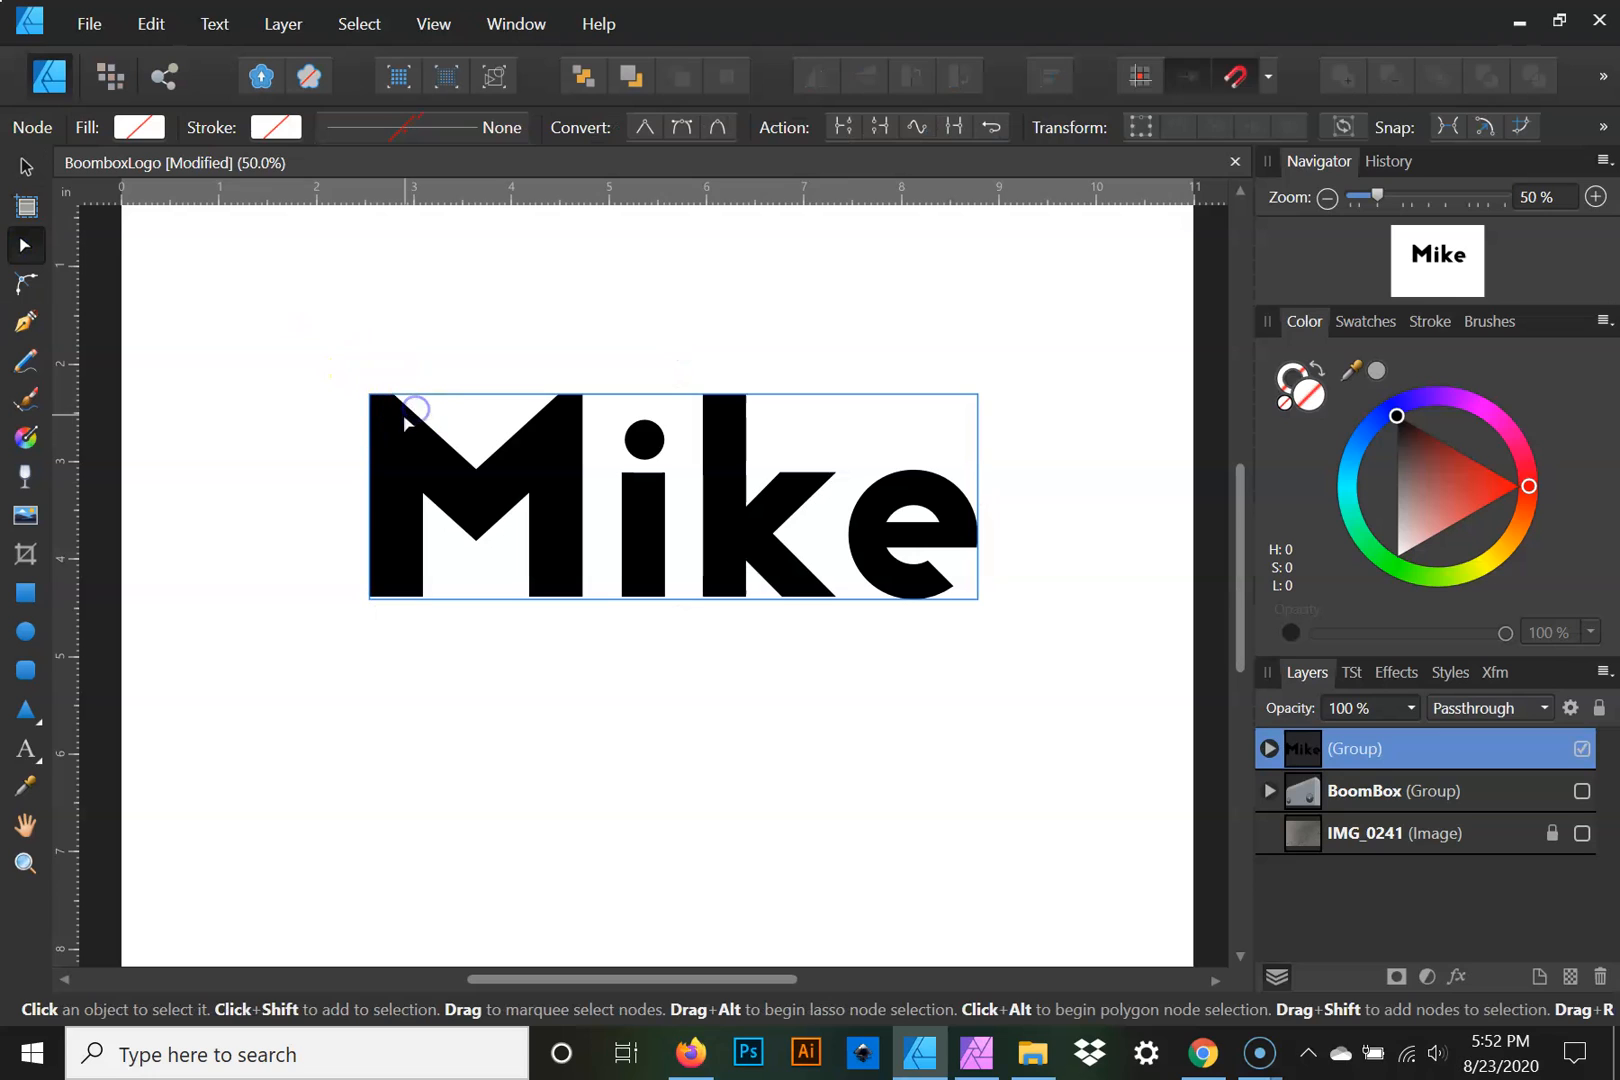
pyautogui.click(432, 590)
pyautogui.click(423, 600)
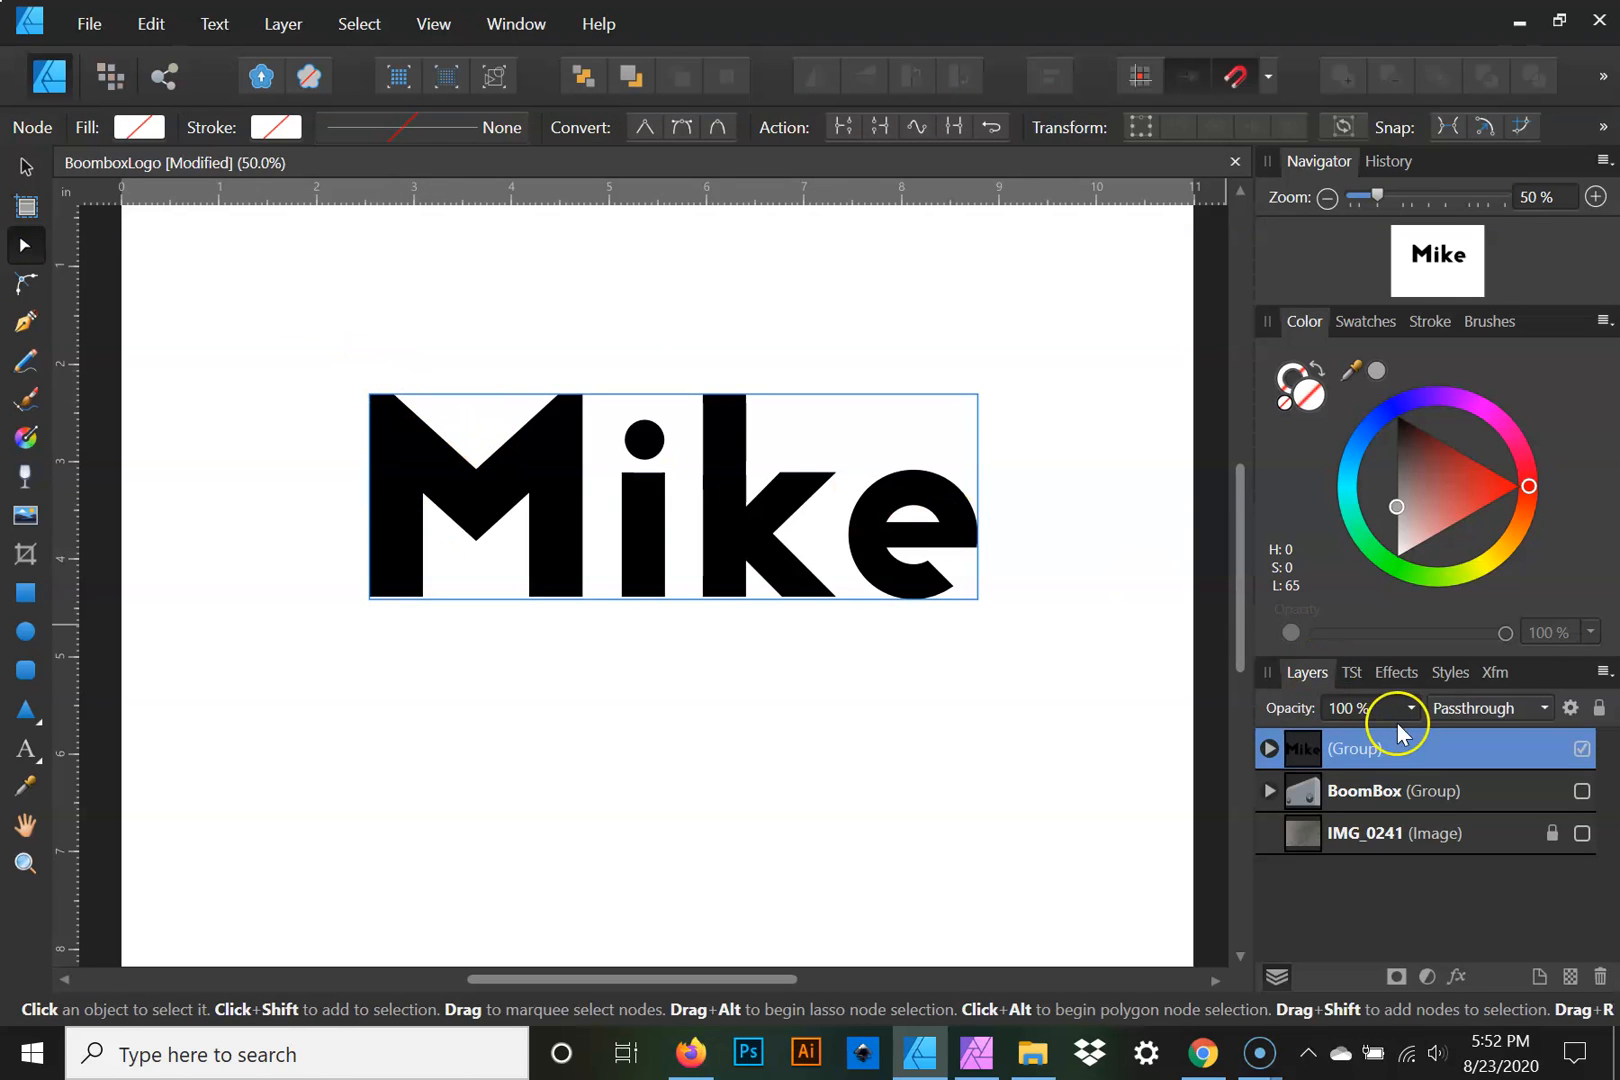
pyautogui.click(1269, 750)
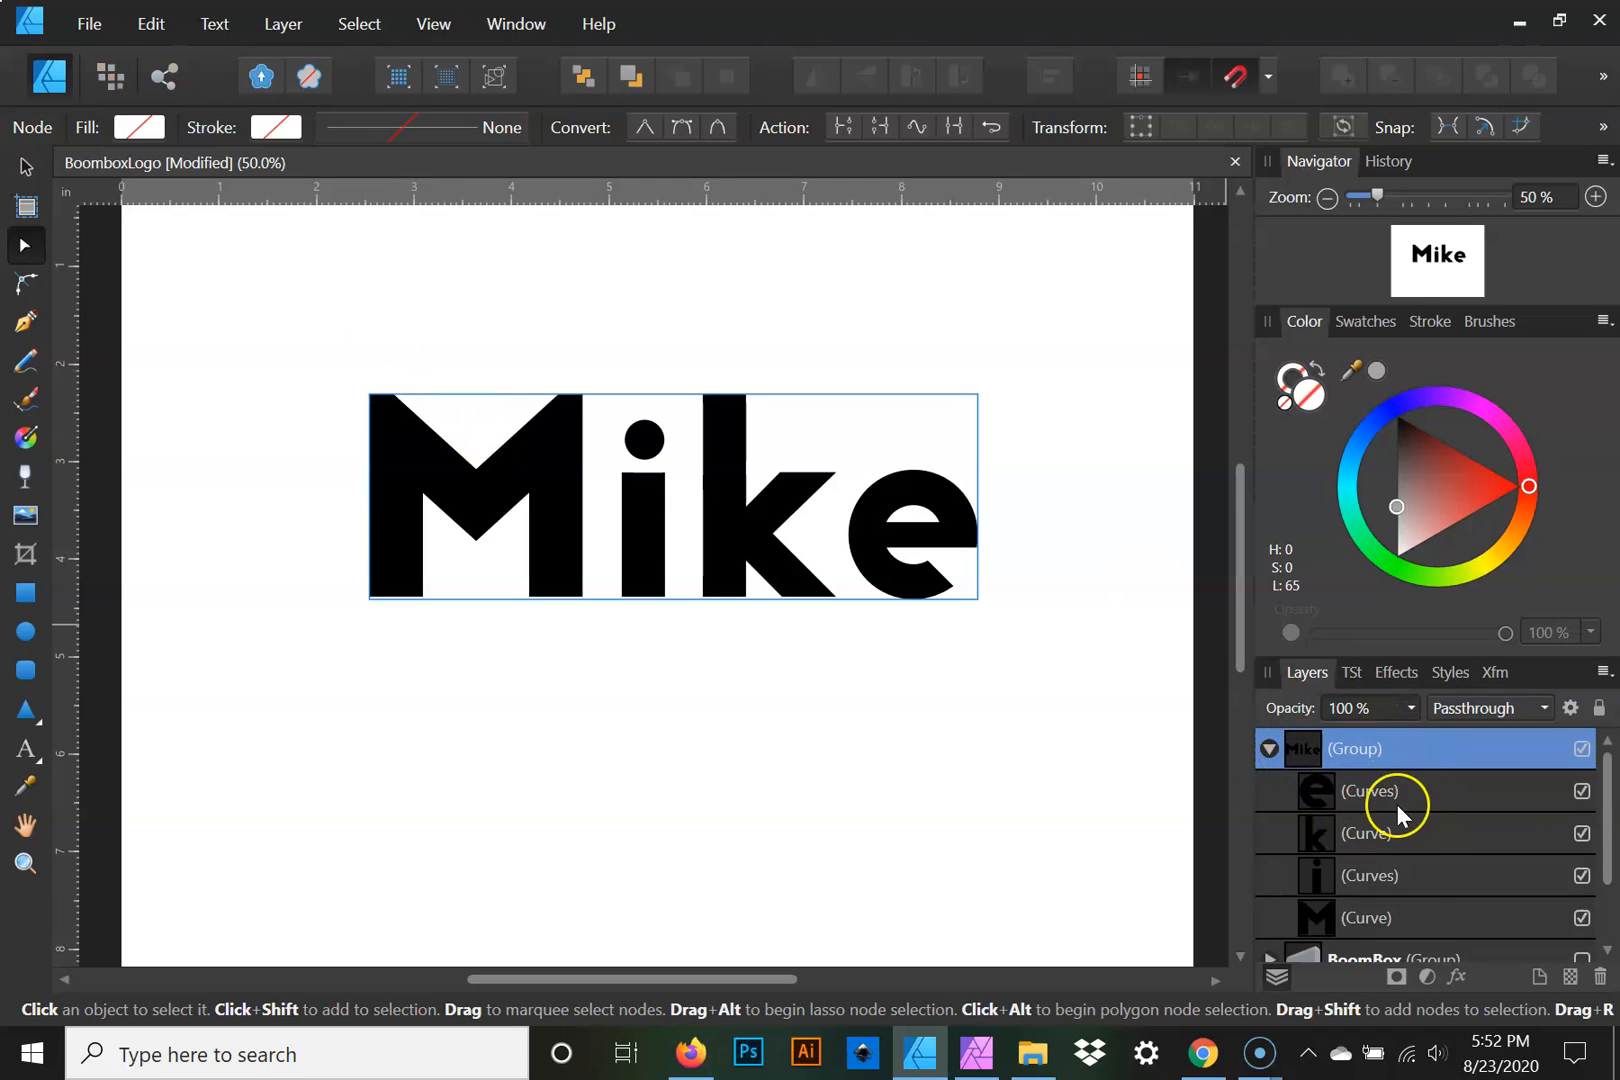
pyautogui.click(1433, 920)
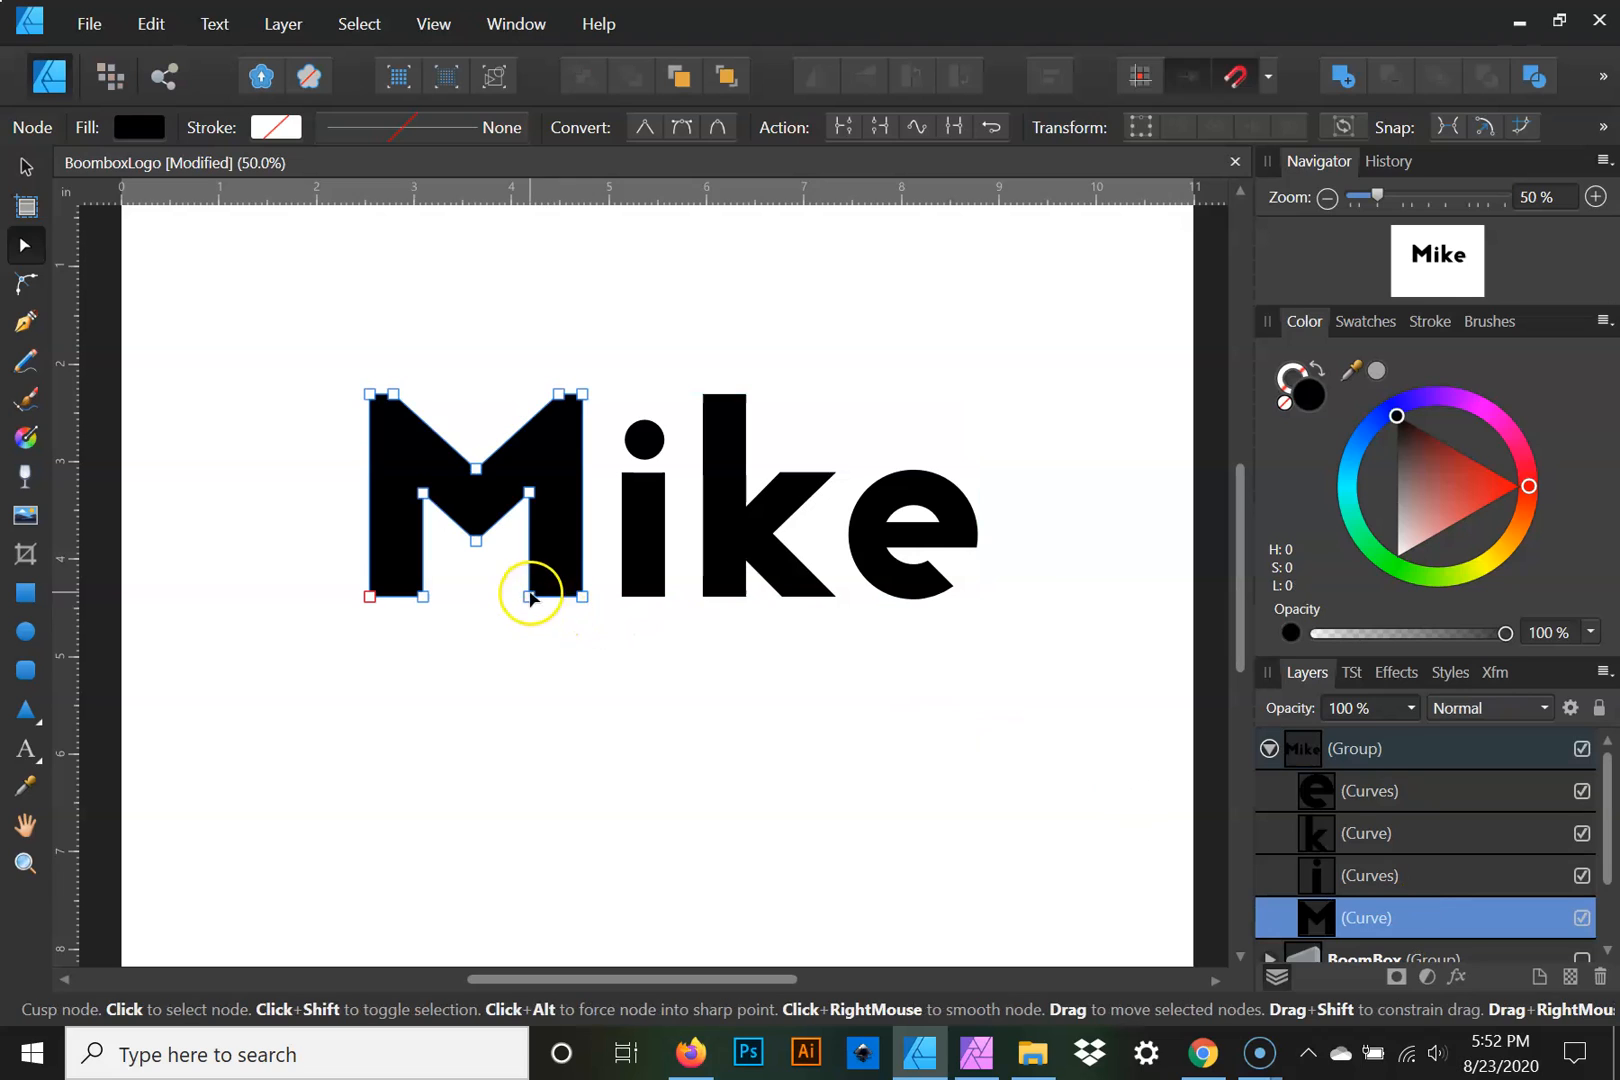
# Pull the inner bottom corner of the M's right leg down and the k's top-right corner up to form long spikes
pyautogui.moveTo(530, 597)
pyautogui.mouseDown()
pyautogui.moveTo(481, 618)
pyautogui.moveTo(441, 719)
pyautogui.moveTo(481, 755)
pyautogui.moveTo(545, 523)
pyautogui.moveTo(515, 696)
pyautogui.mouseUp()
pyautogui.click(719, 388)
pyautogui.moveTo(747, 399); pyautogui.dragTo(762, 250)
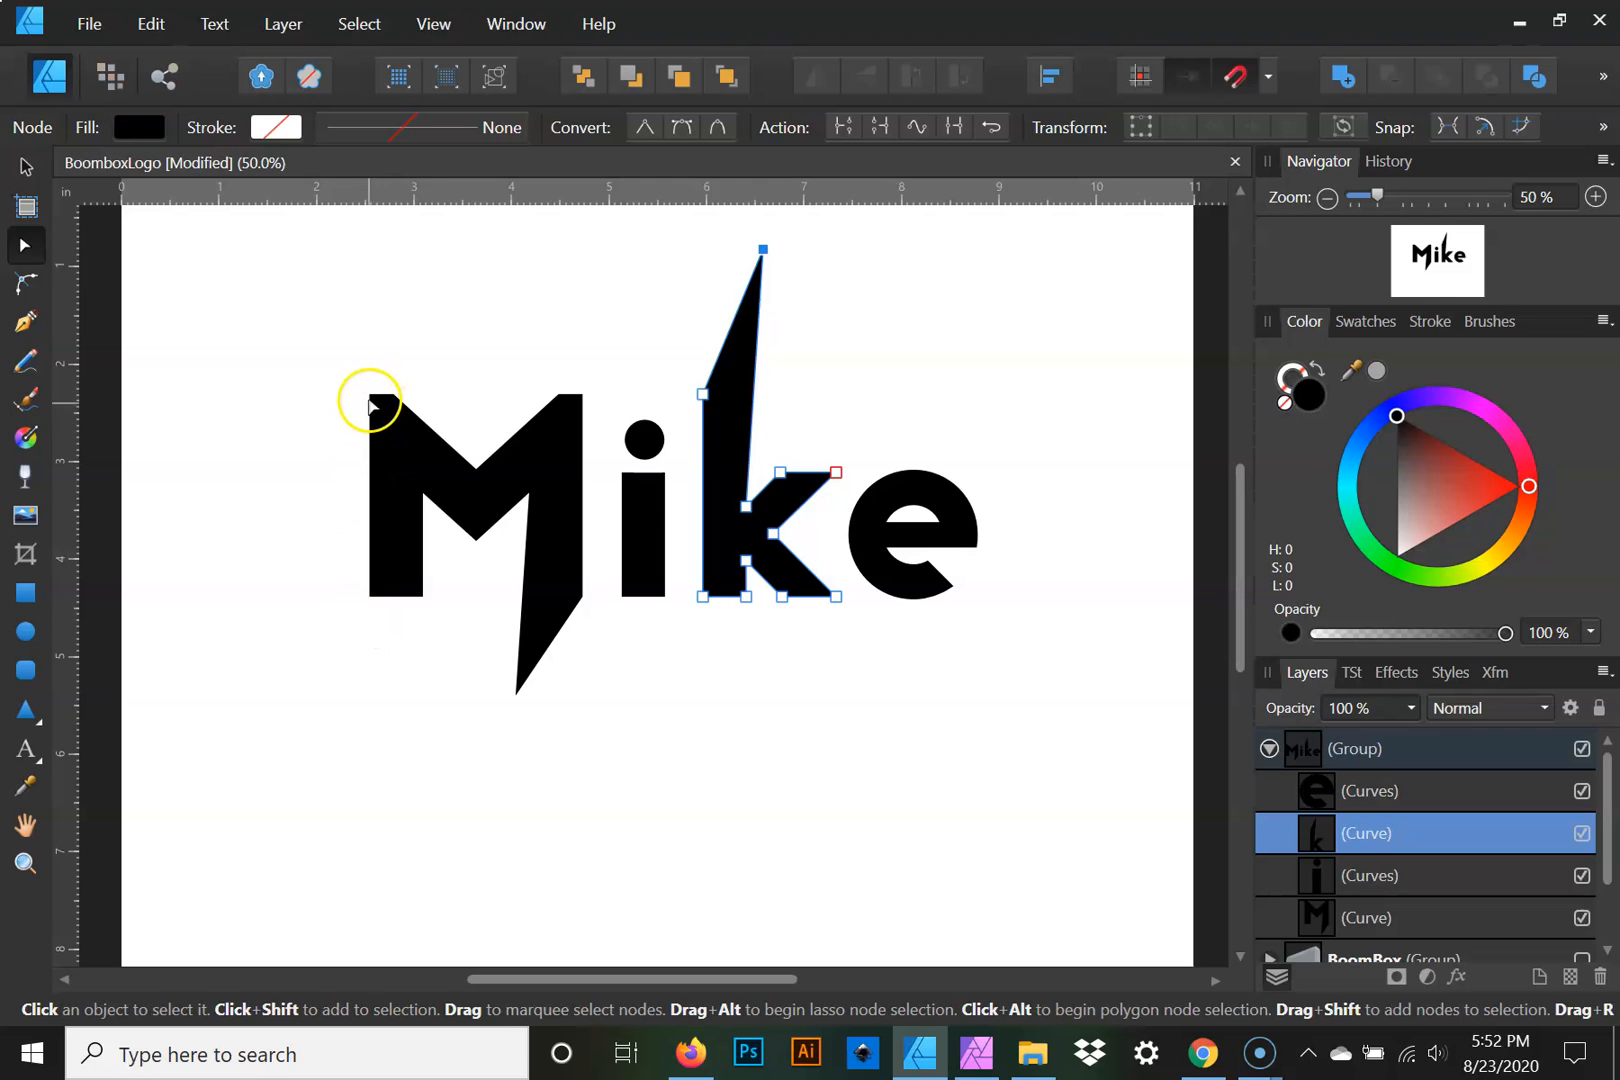
# Duplicate the M curve and fill the upper copy with dark grey at a lightness of about 24
pyautogui.click(370, 402)
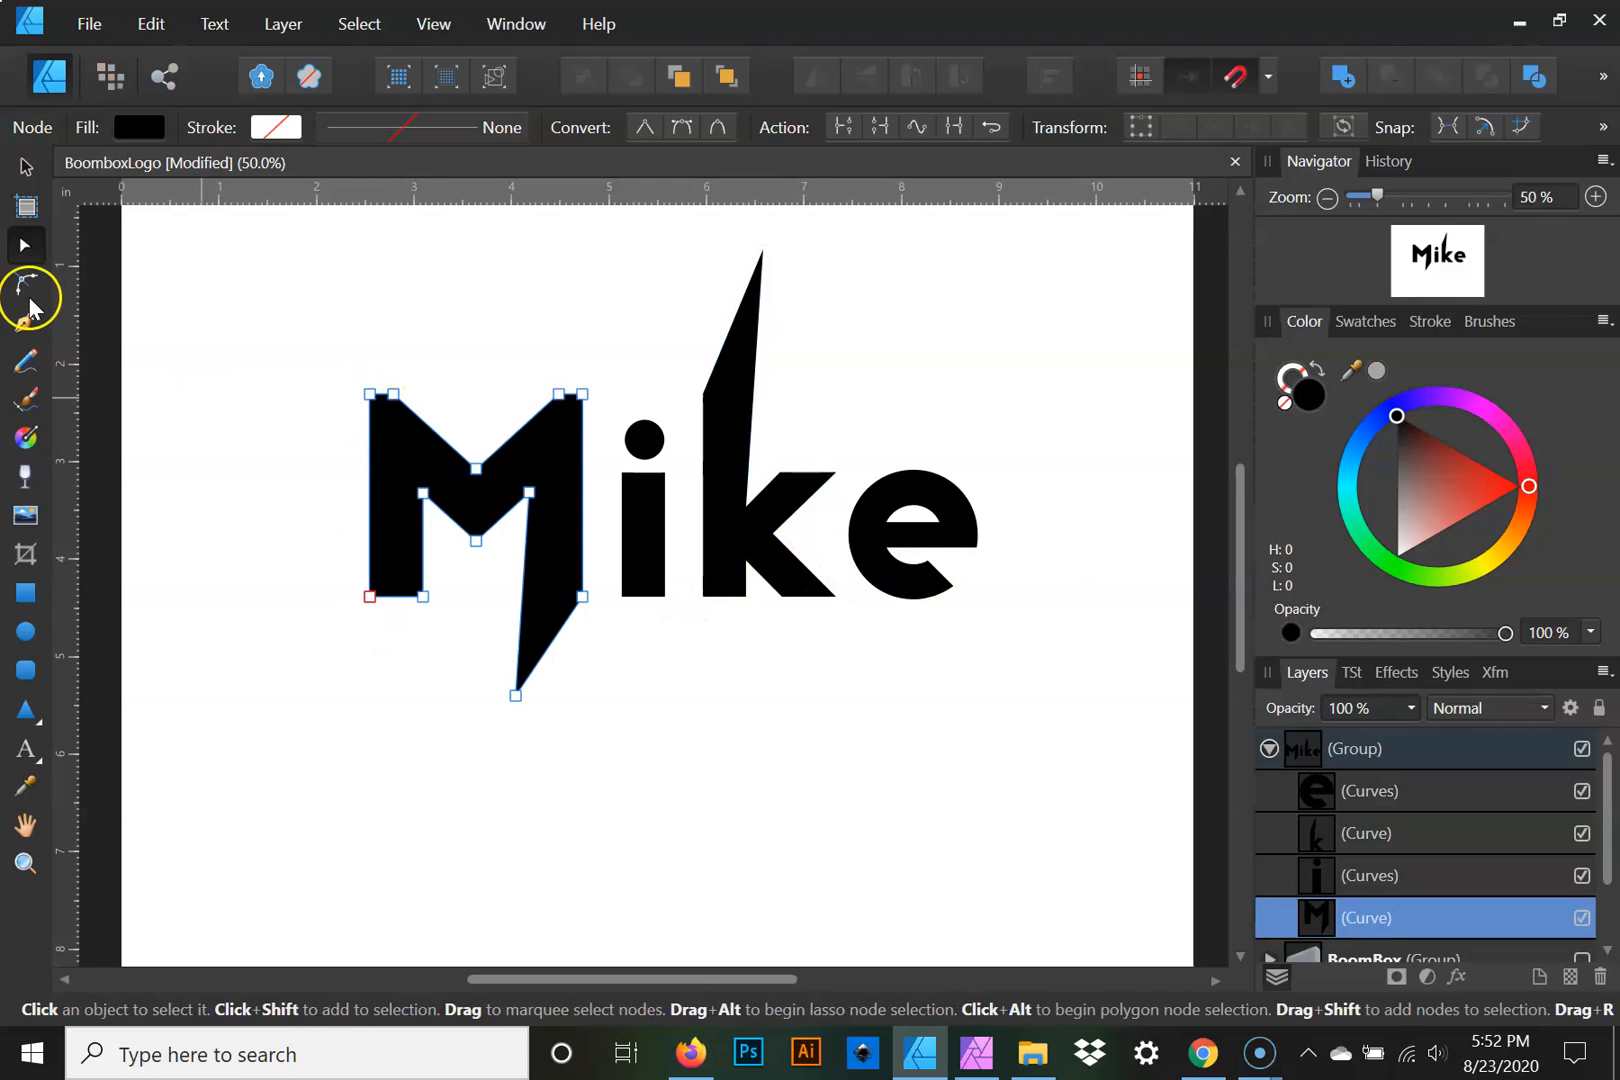
pyautogui.click(25, 167)
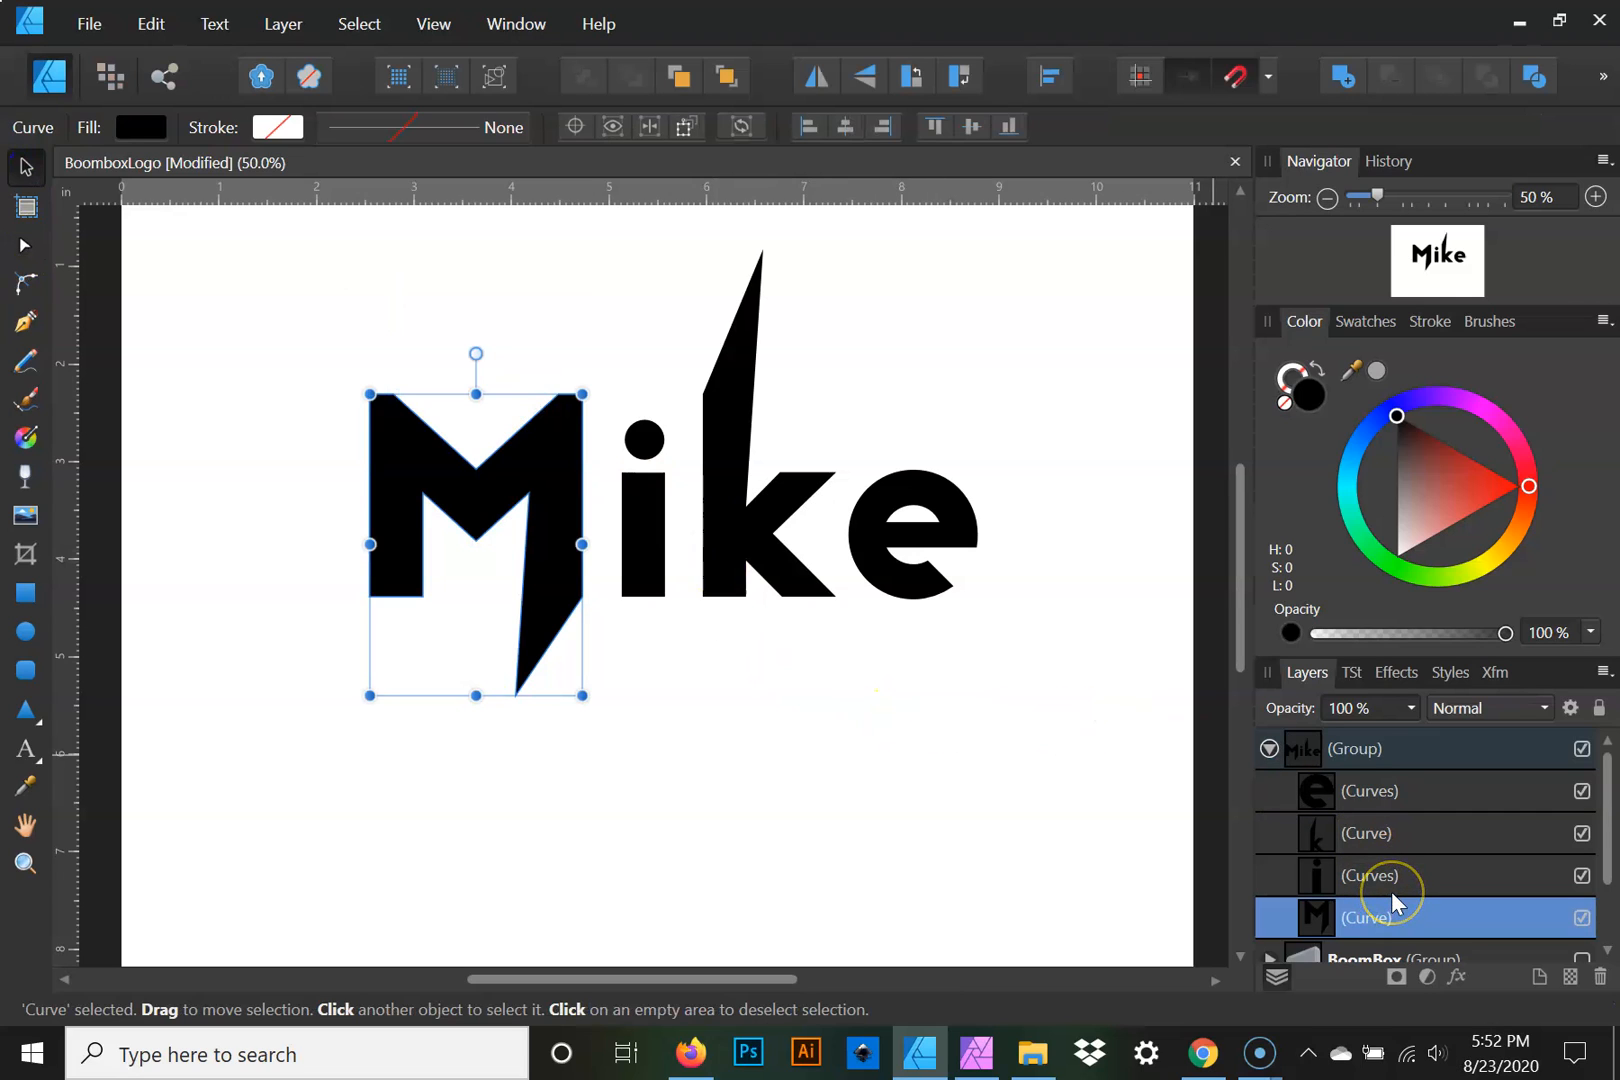
pyautogui.hotkey('ctrl', 'j')
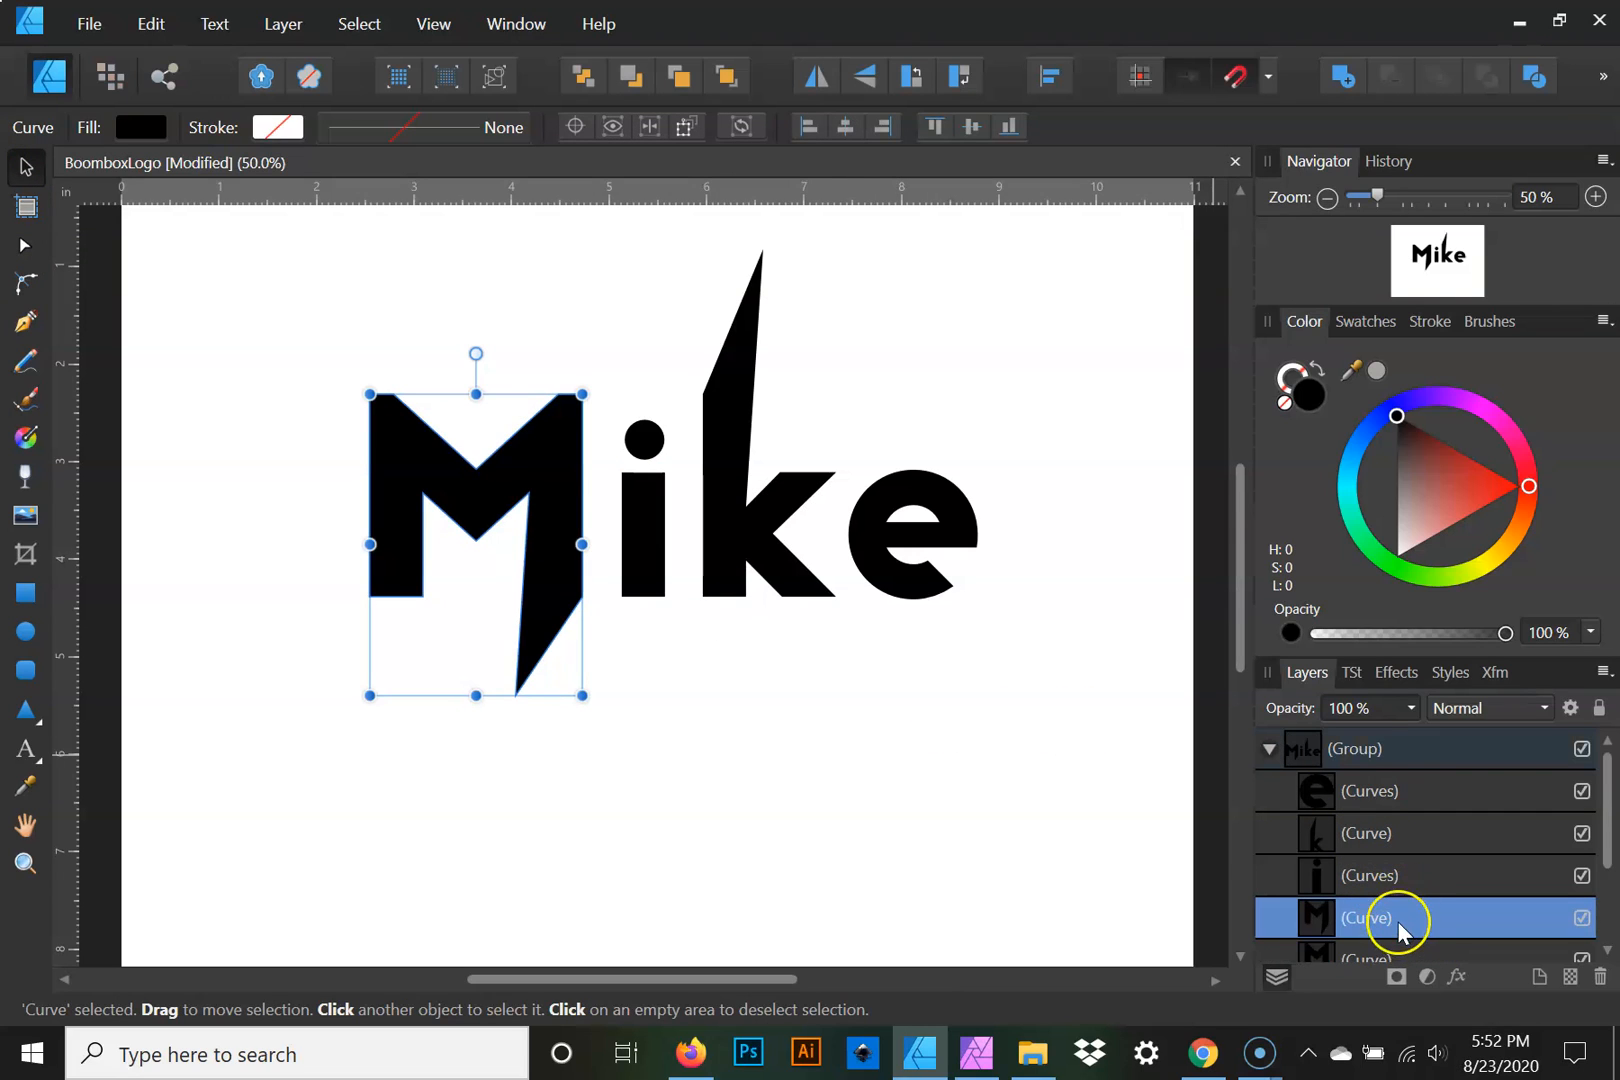
pyautogui.click(22, 248)
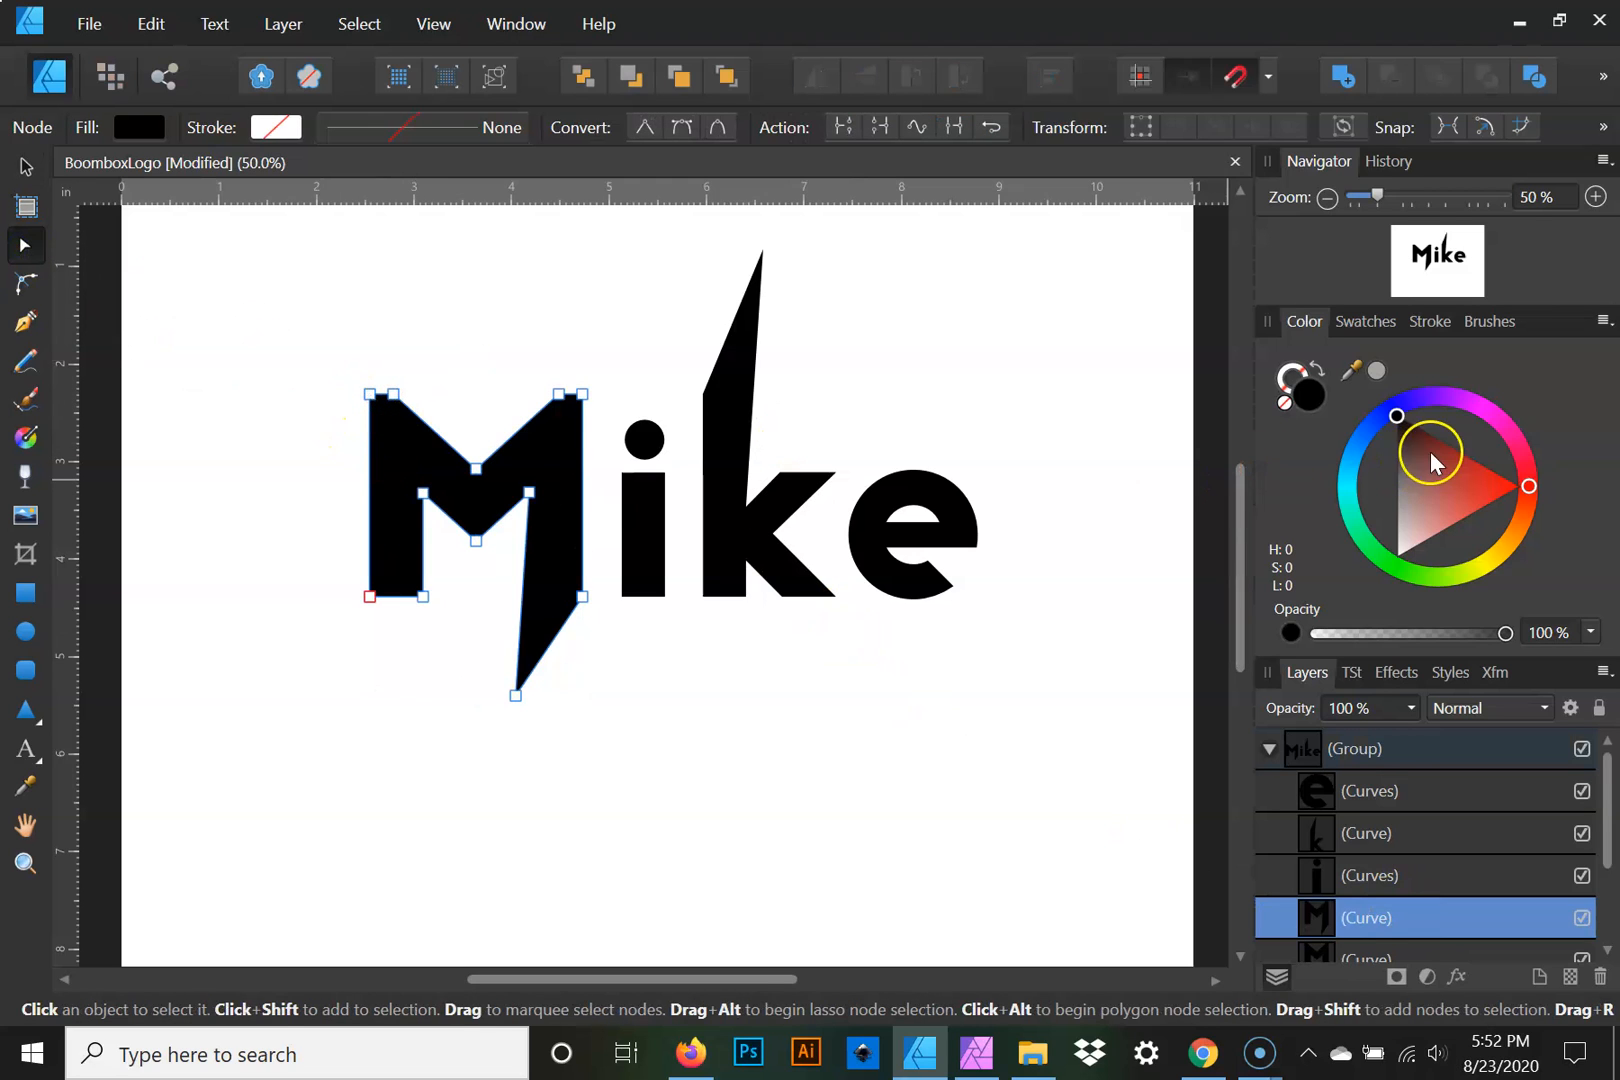
pyautogui.moveTo(1406, 437); pyautogui.dragTo(1397, 455)
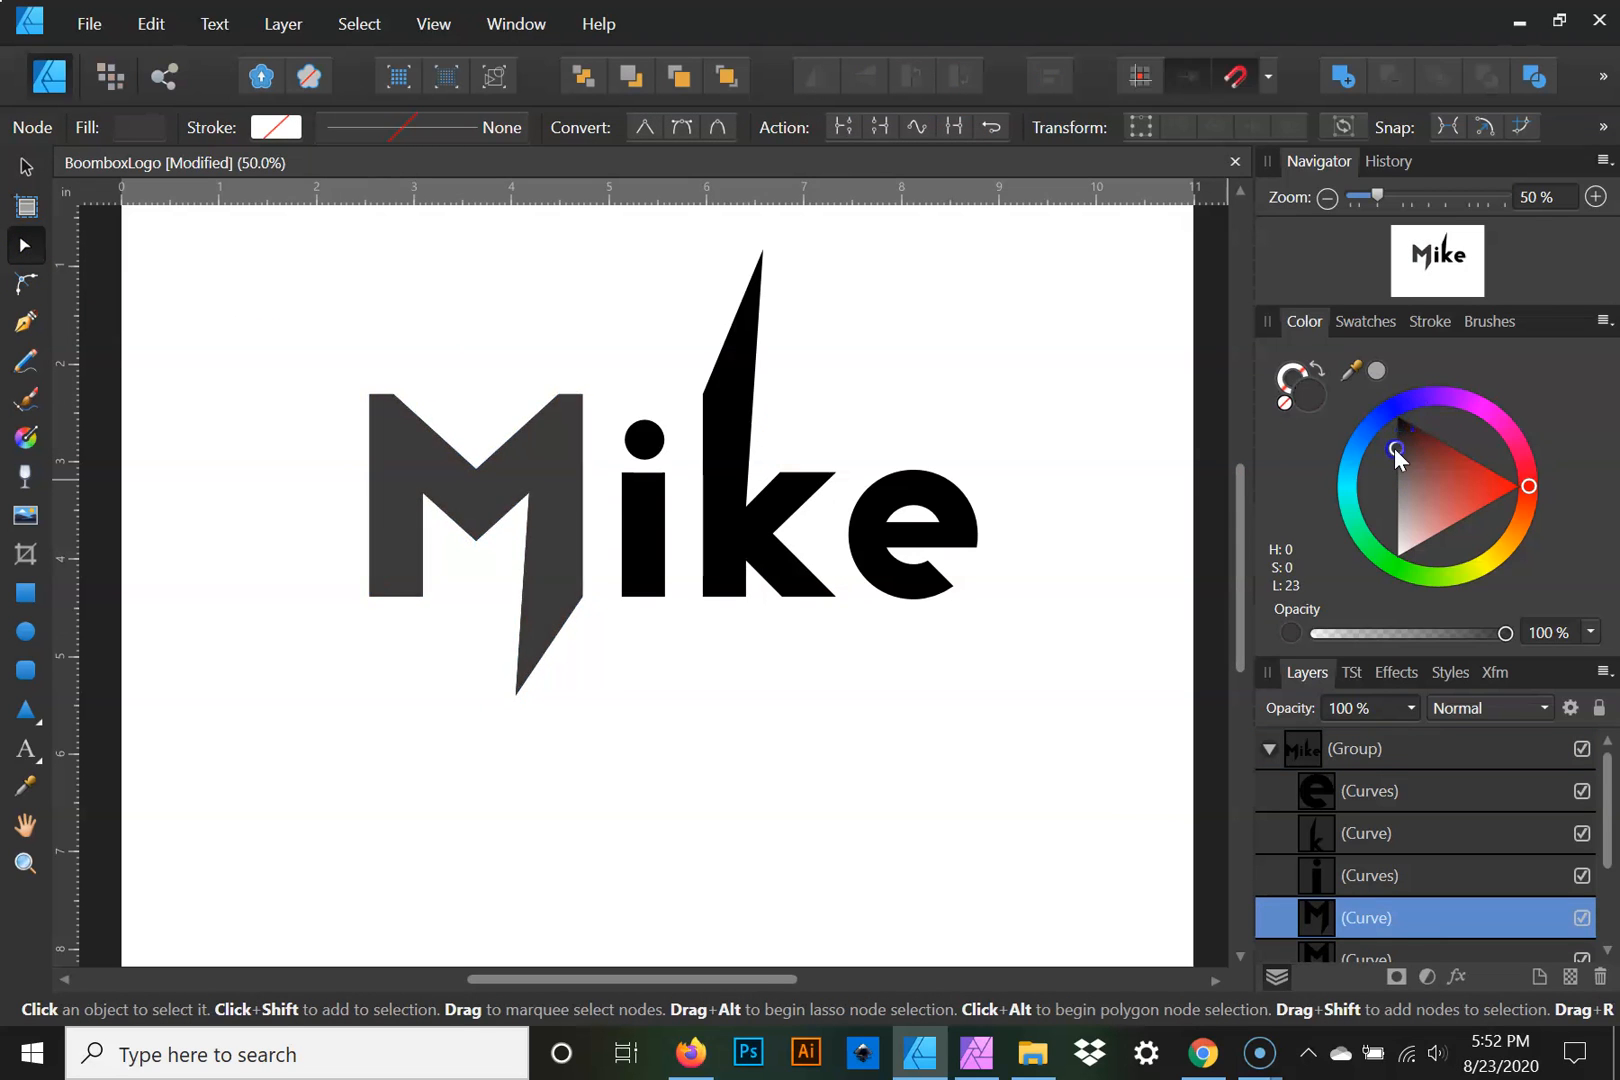
# Move the grey M's two top-left corner nodes and its upper centre notch node slightly inward to expose a black edge
pyautogui.click(371, 396)
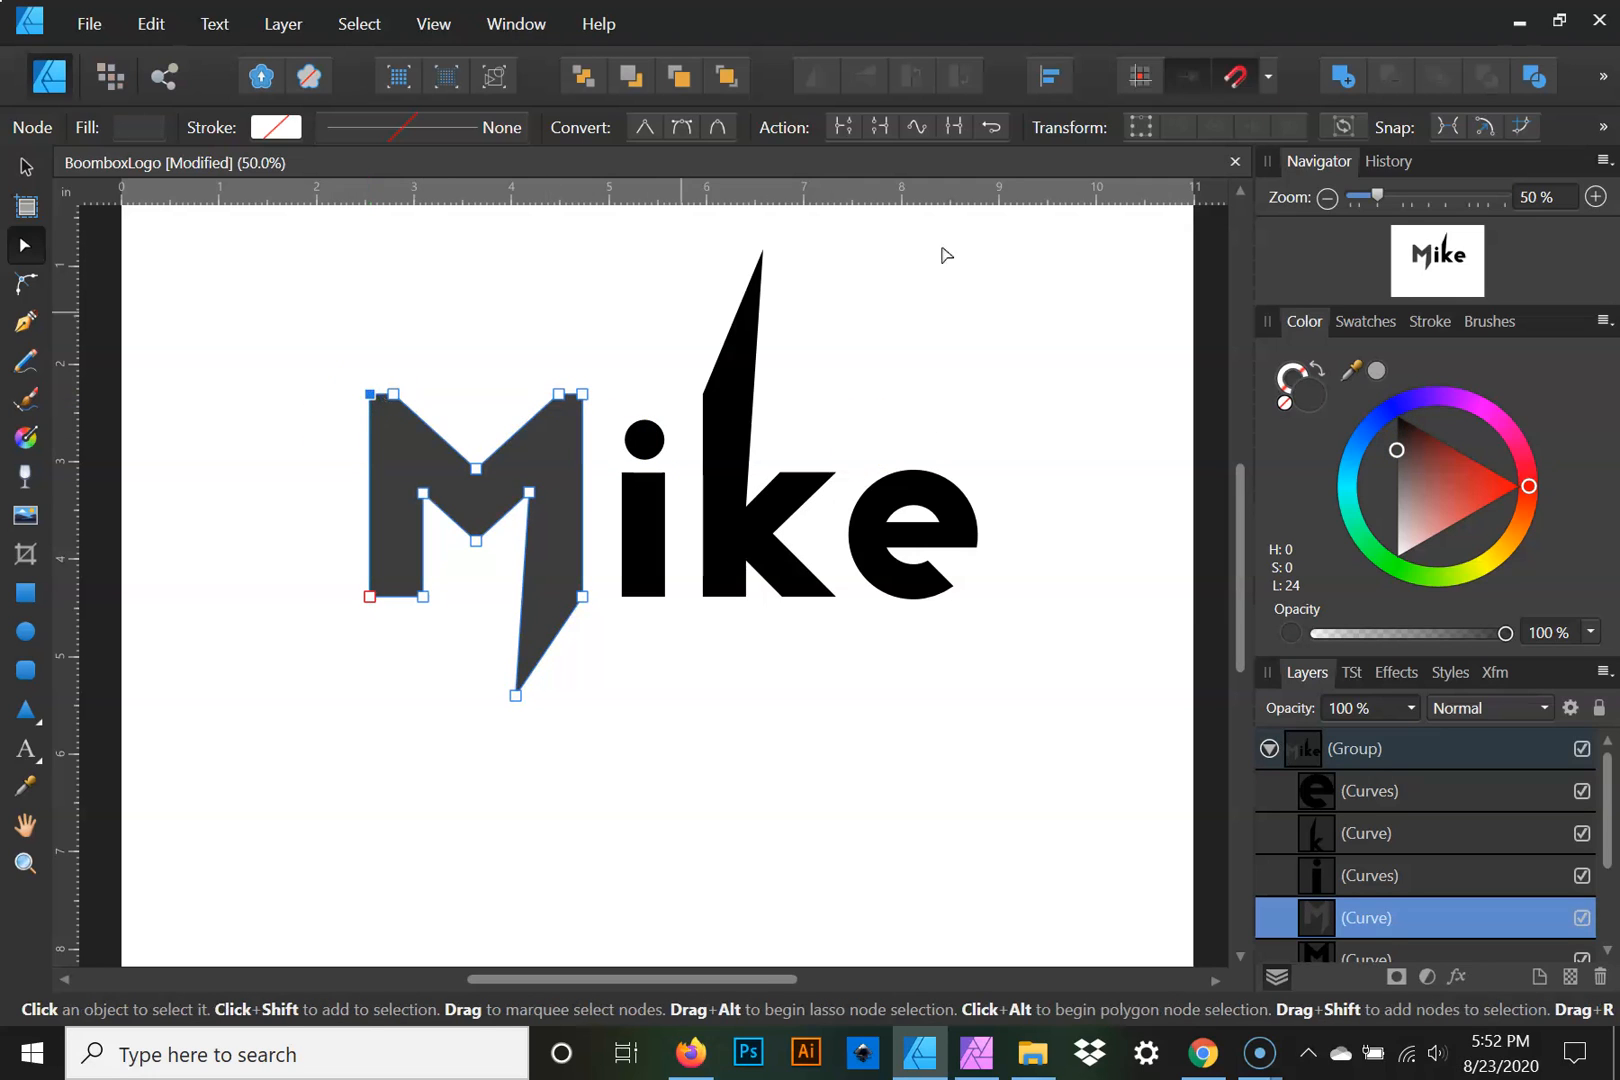
pyautogui.click(1597, 205)
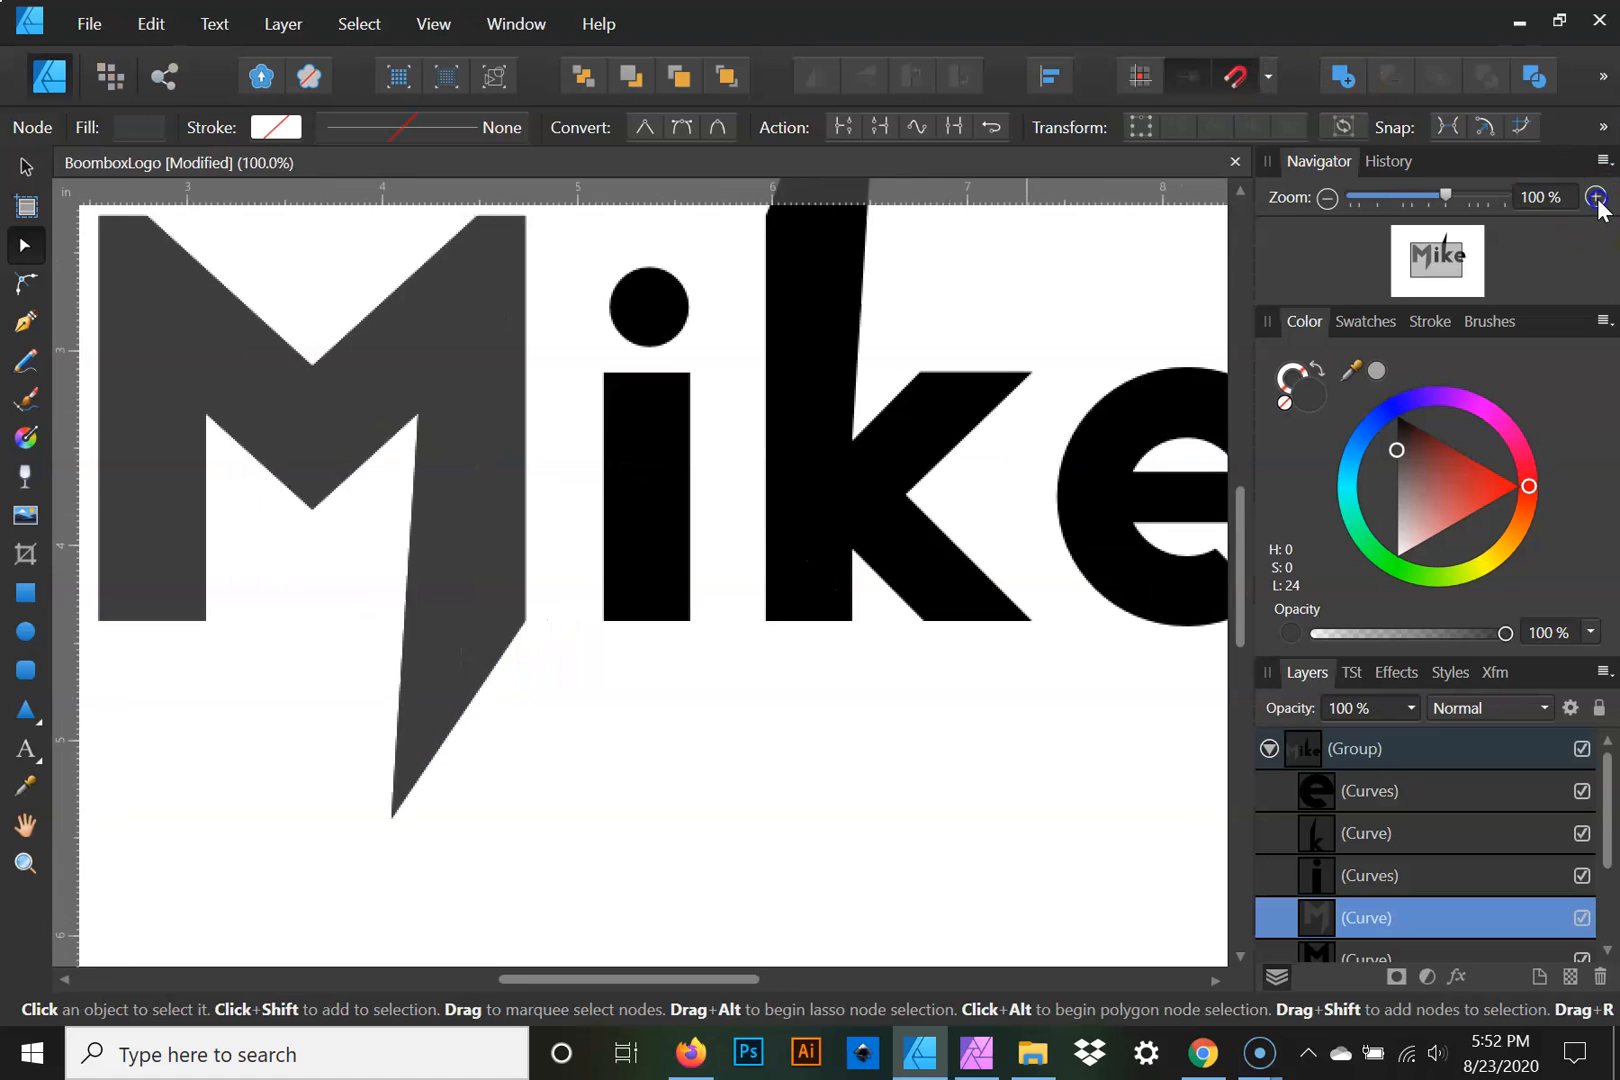
pyautogui.moveTo(622, 455); pyautogui.dragTo(1019, 635)
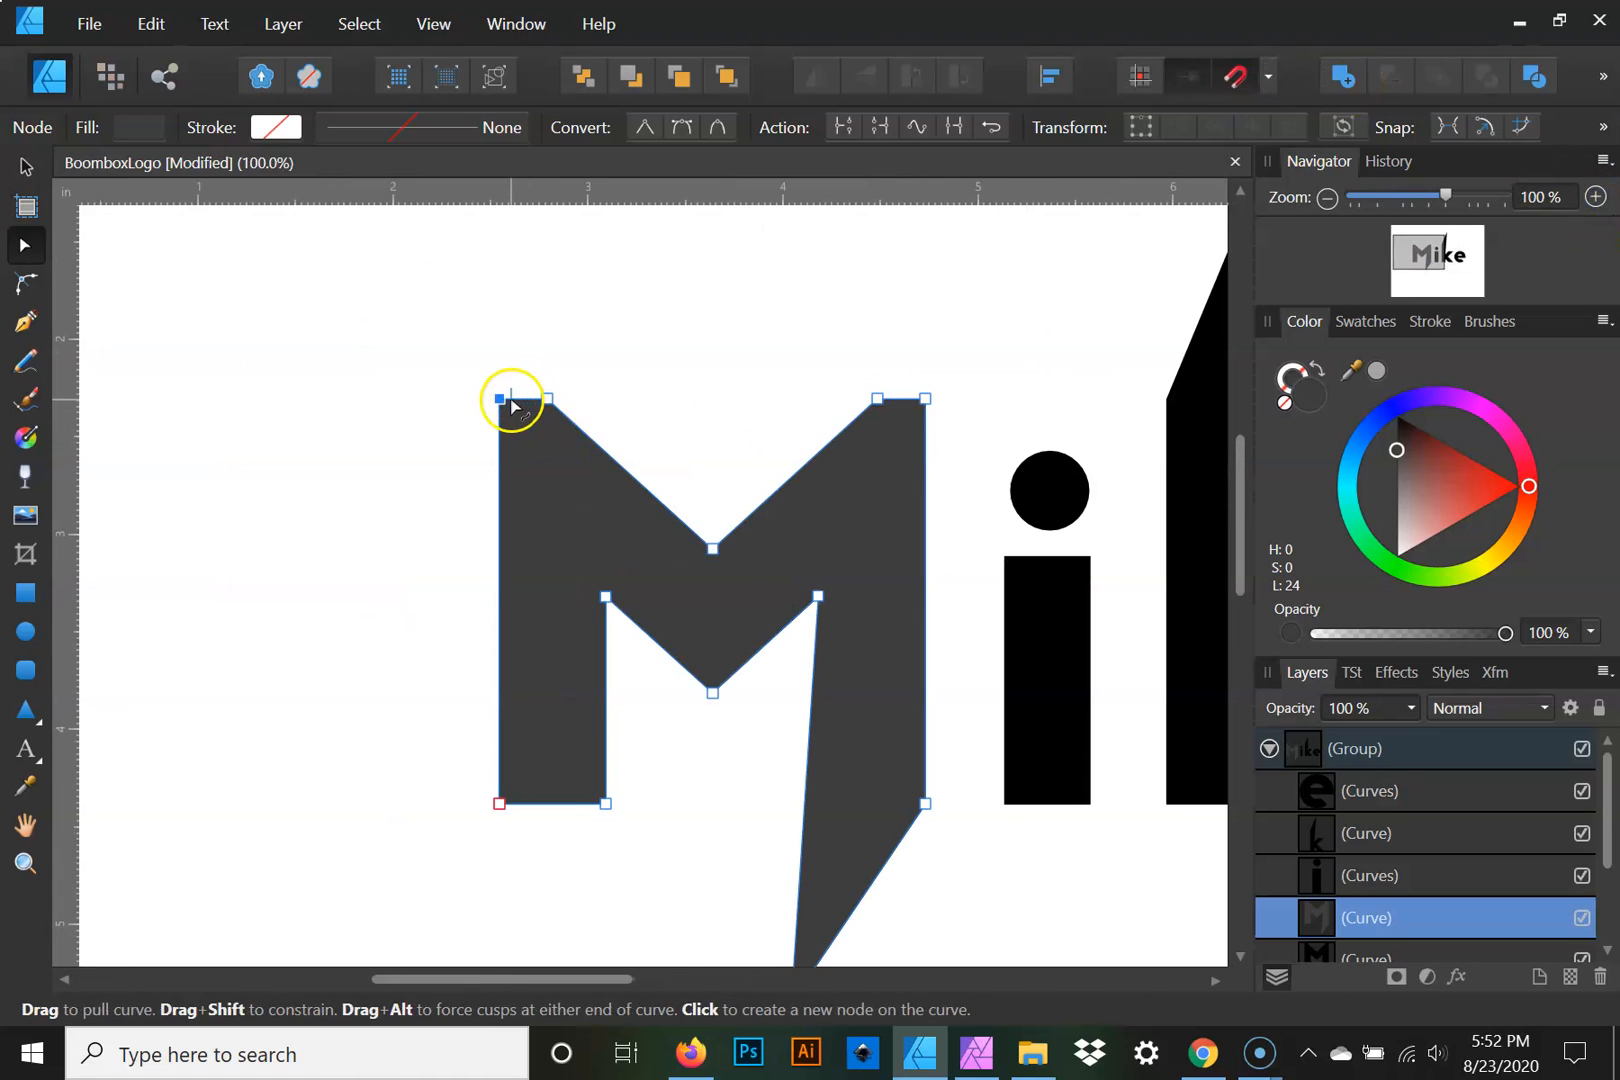
pyautogui.moveTo(515, 413); pyautogui.dragTo(517, 414)
pyautogui.click(547, 399)
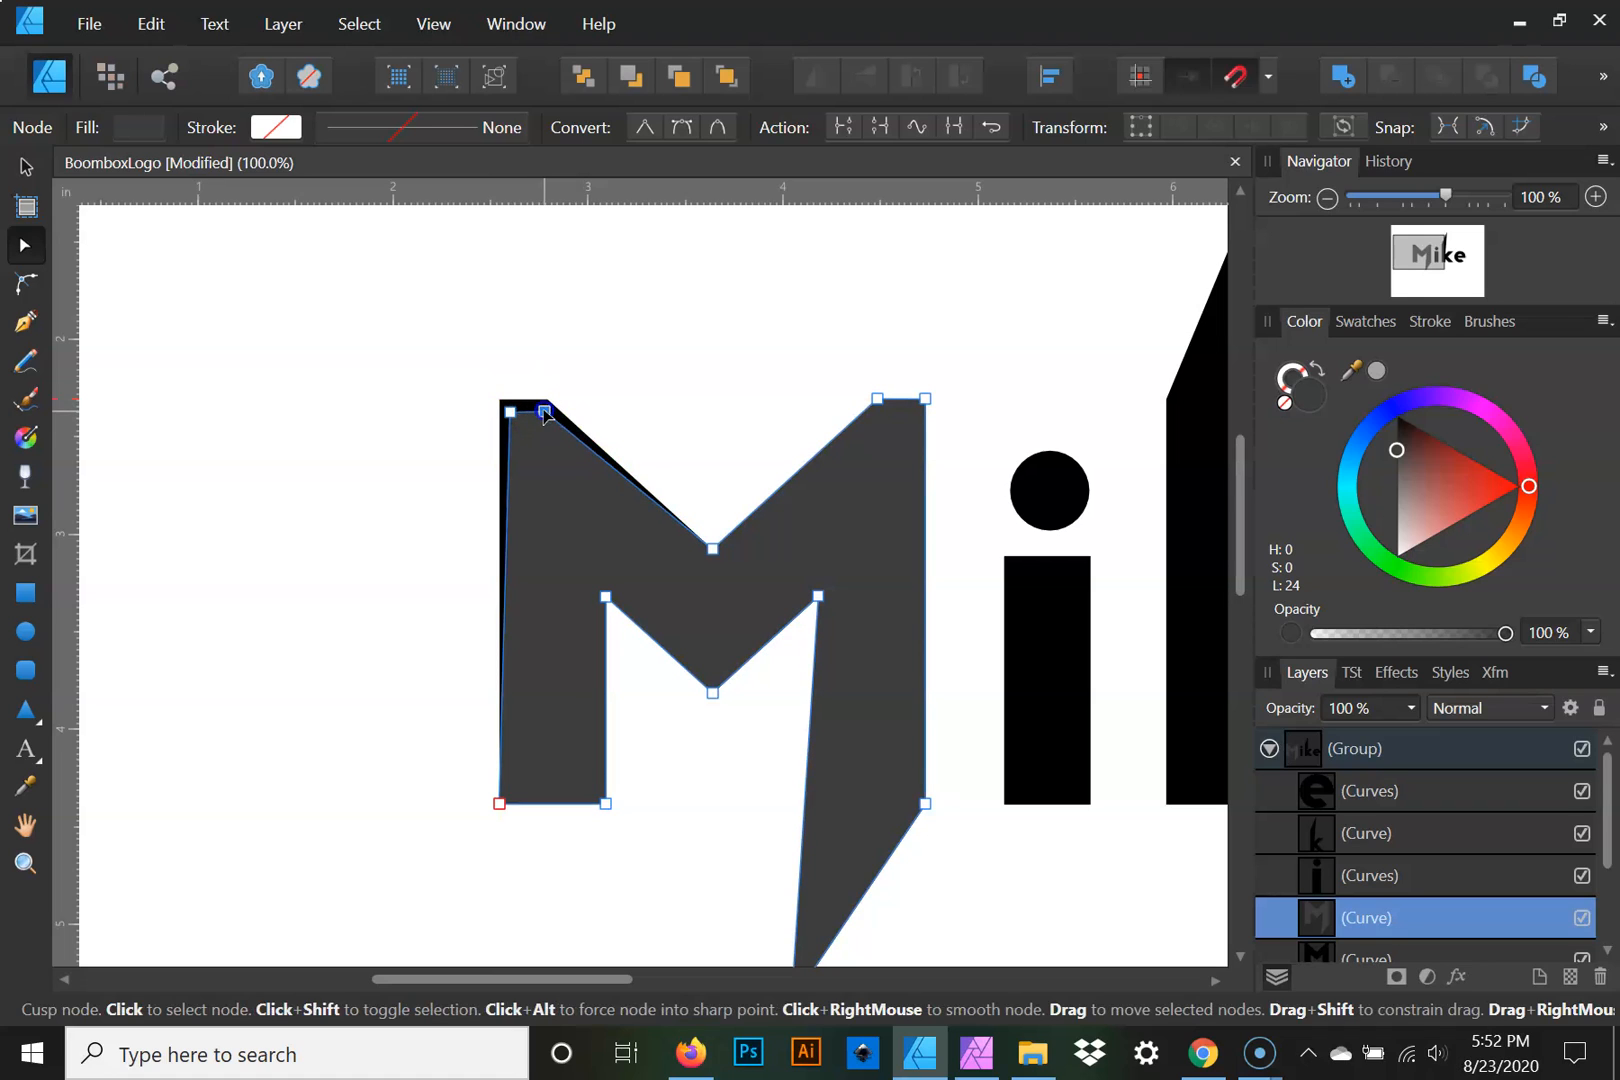
pyautogui.click(696, 550)
pyautogui.moveTo(714, 549); pyautogui.dragTo(715, 570)
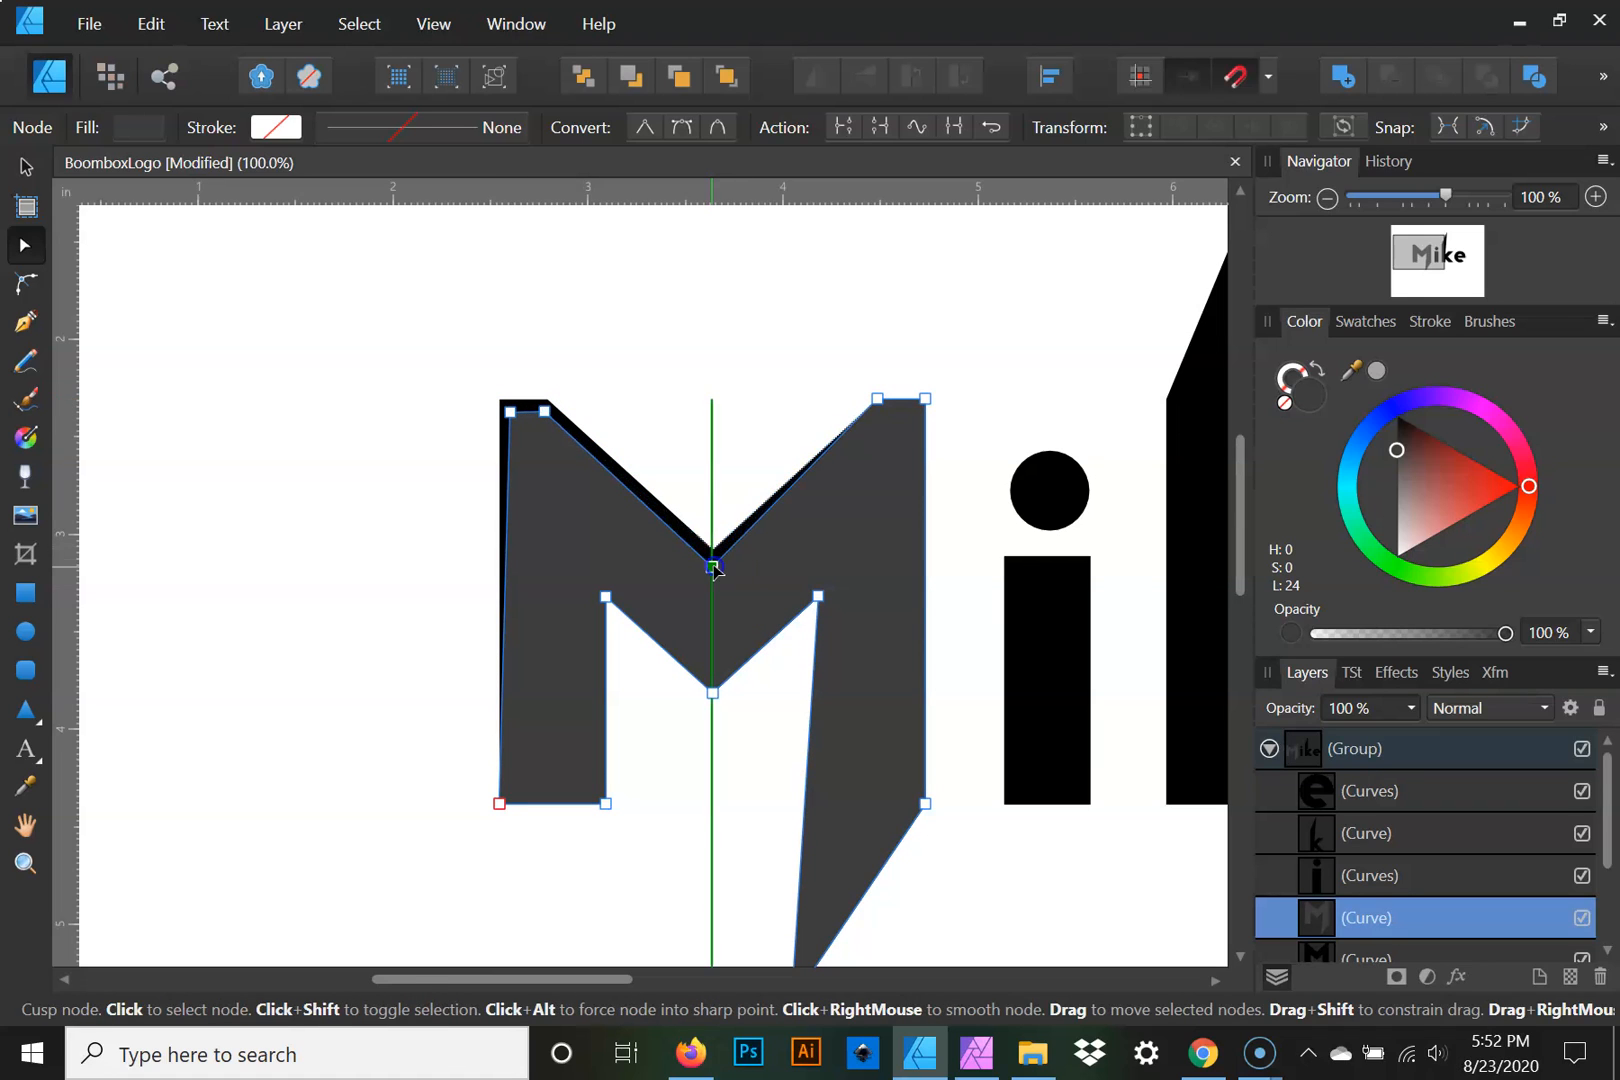
# Move the grey M's two top-right corner nodes and the right leg's outer lower node slightly inward from the black M
pyautogui.click(878, 399)
pyautogui.moveTo(885, 413); pyautogui.dragTo(886, 418)
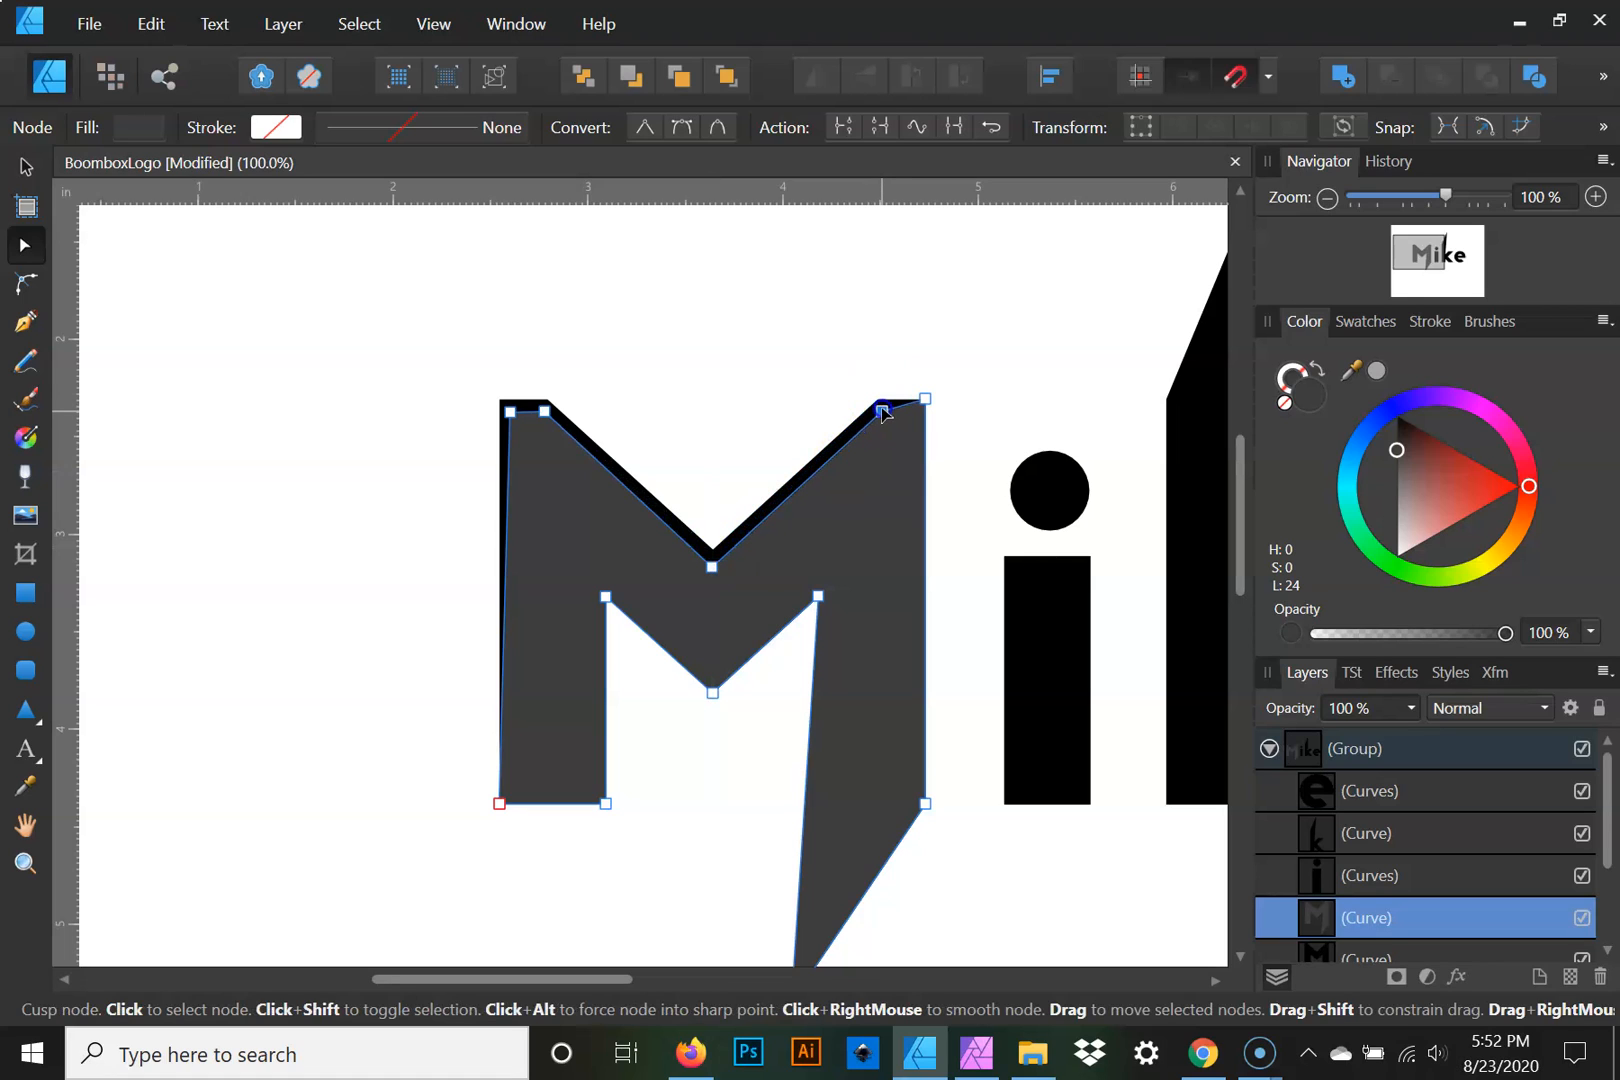
pyautogui.click(929, 396)
pyautogui.moveTo(929, 398); pyautogui.dragTo(914, 413)
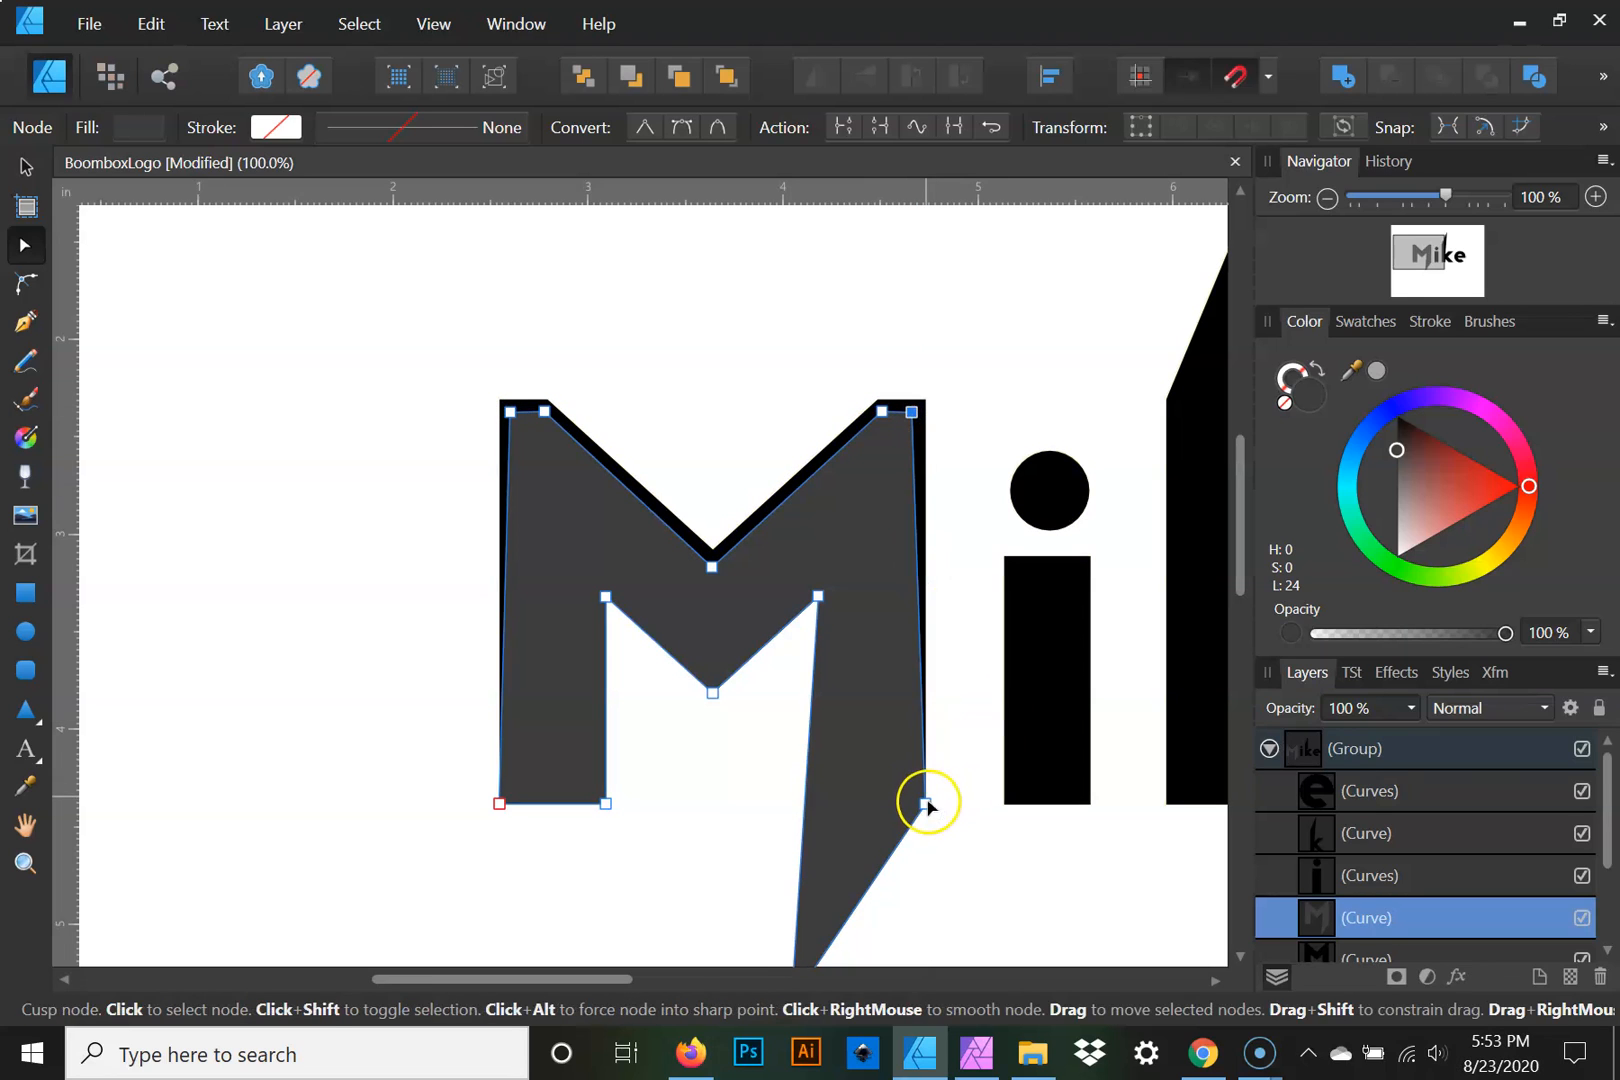
pyautogui.moveTo(926, 802); pyautogui.dragTo(913, 801)
# Shift the three inner nodes beneath the grey M's centre V inward so a black border shows along the underside
pyautogui.click(820, 597)
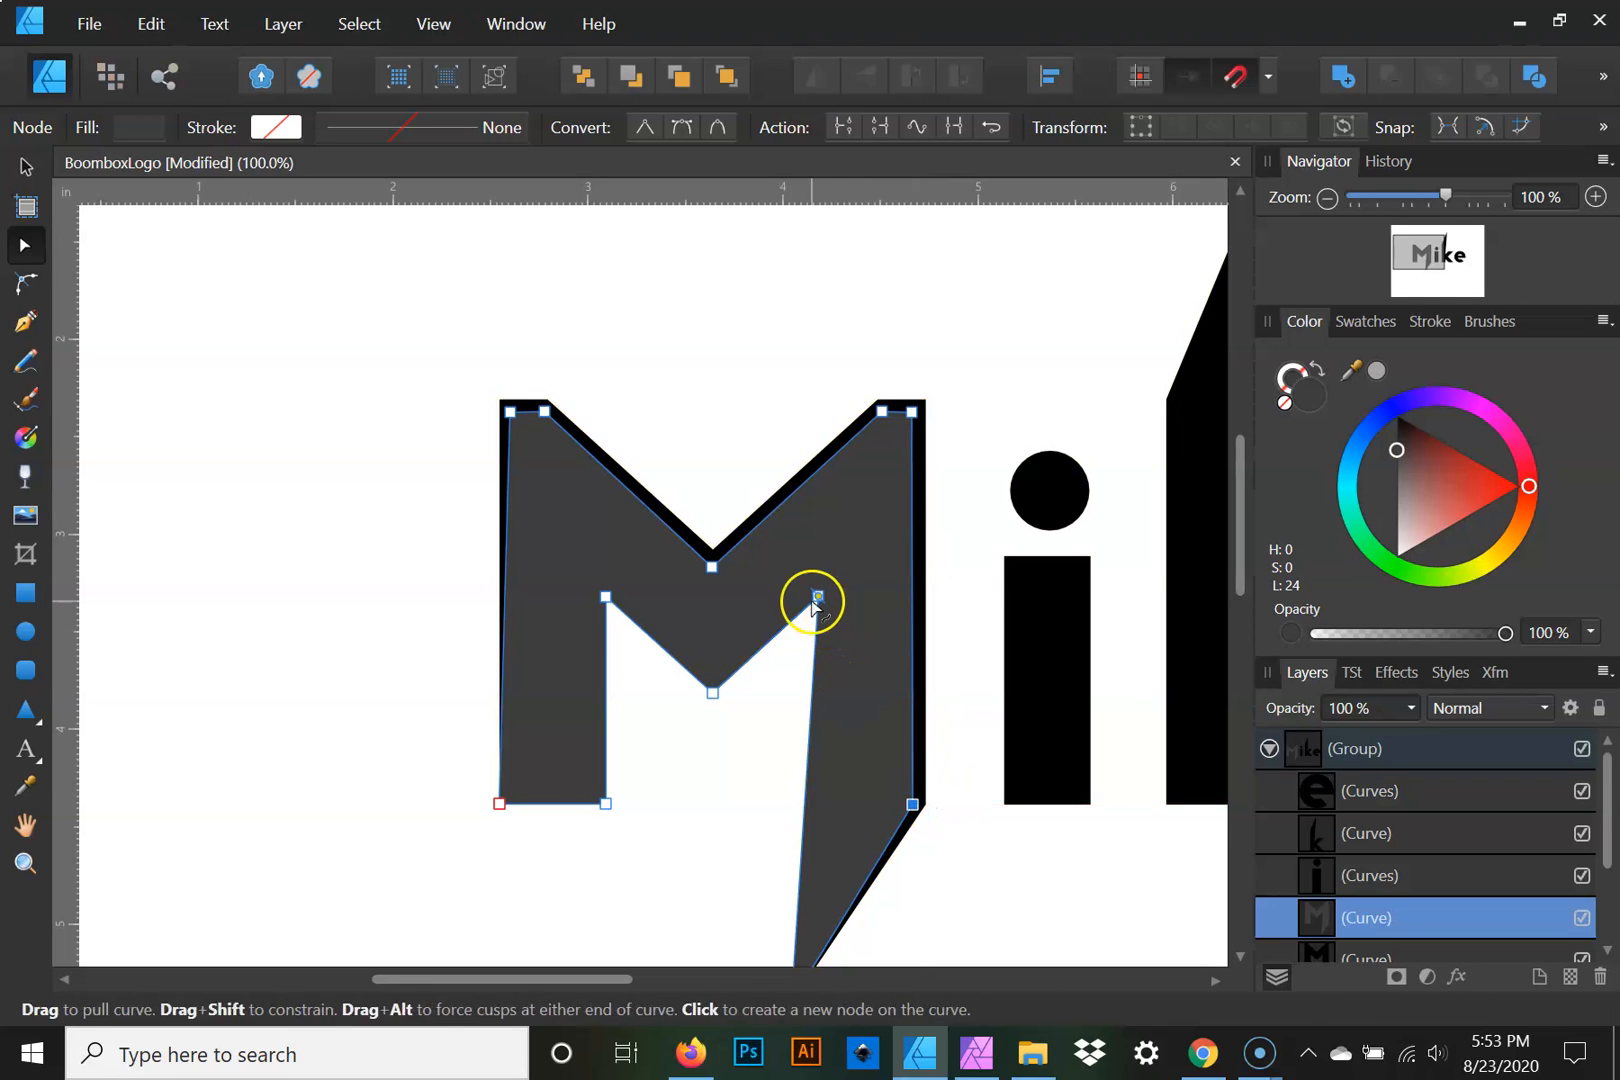
pyautogui.moveTo(820, 597); pyautogui.dragTo(824, 574)
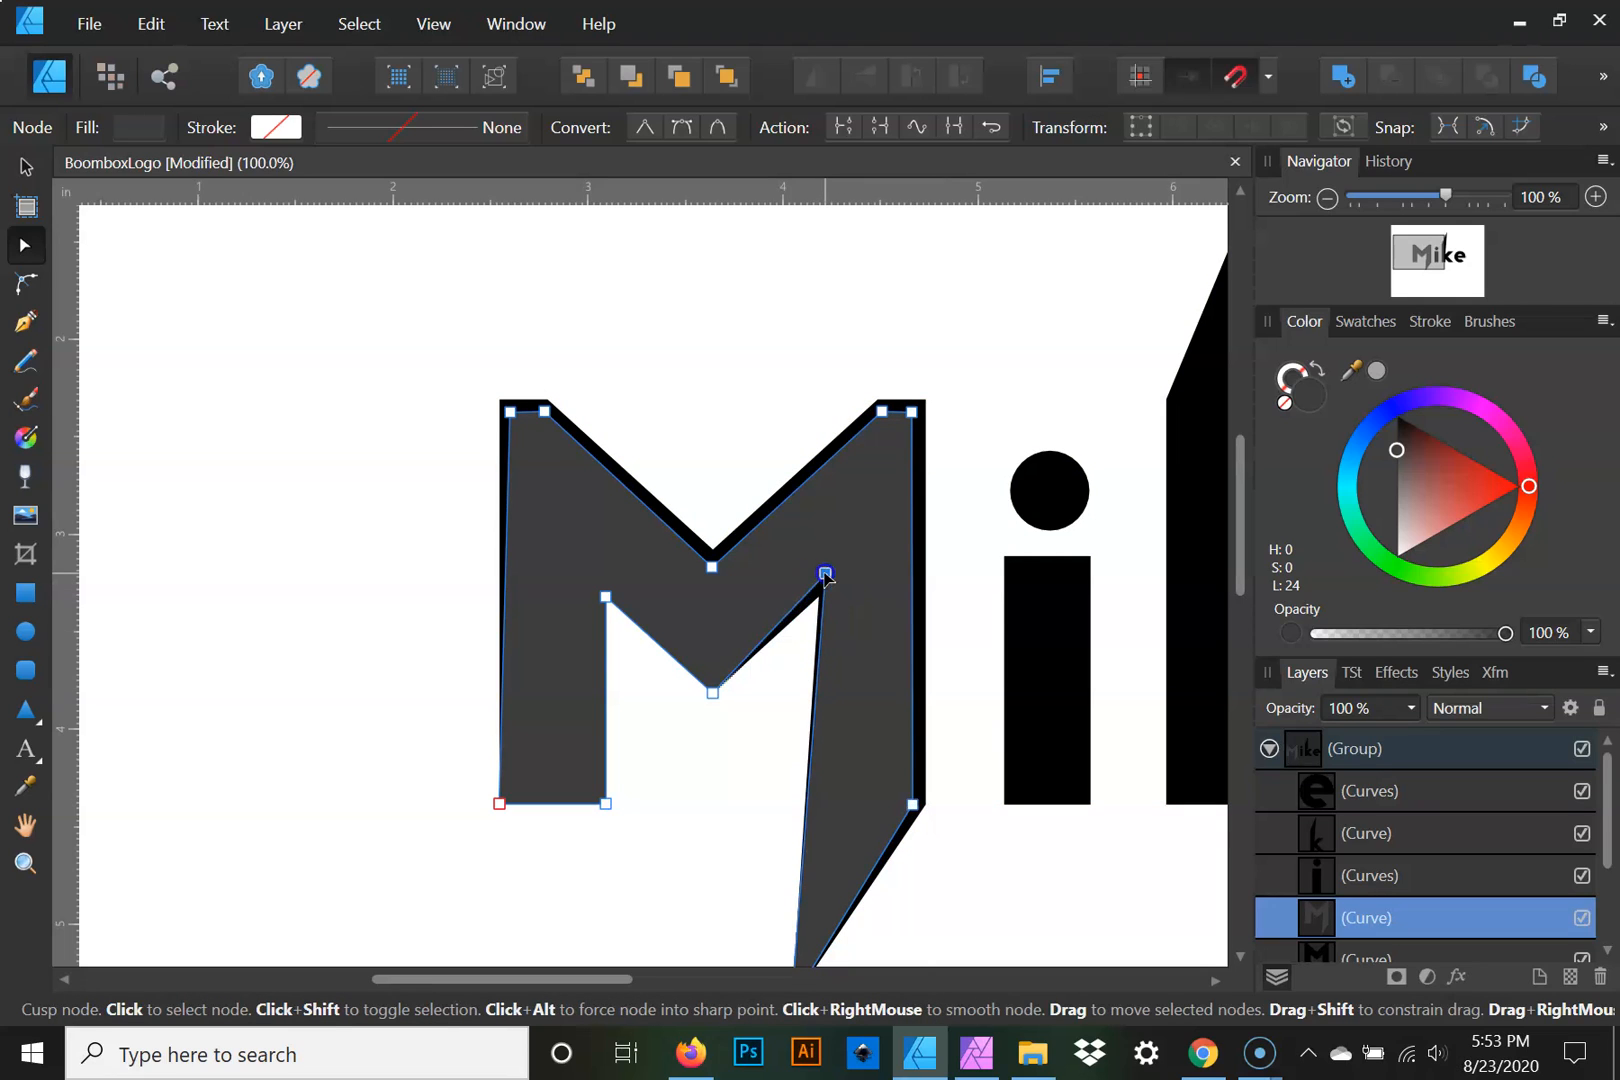
pyautogui.moveTo(712, 689); pyautogui.dragTo(723, 672)
pyautogui.moveTo(604, 594); pyautogui.dragTo(605, 595)
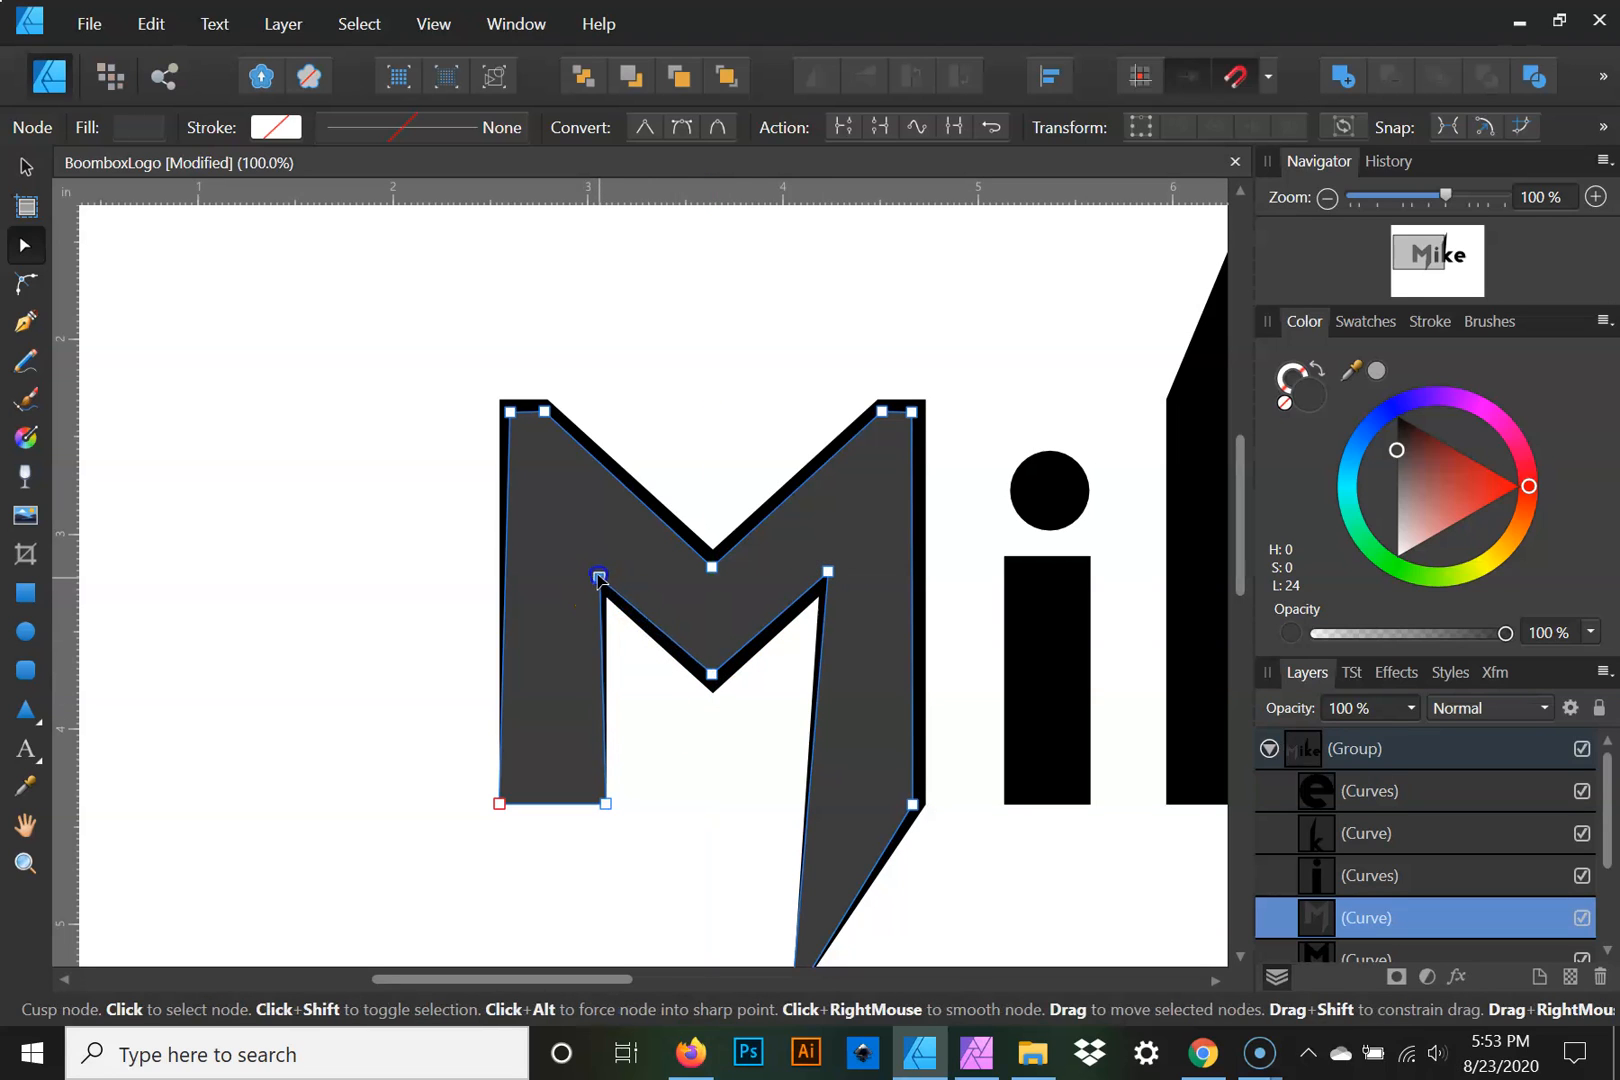
# Inset the grey M's left leg bottom corners and its right spike's tip within the black M, and deselect the curve
pyautogui.moveTo(605, 801); pyautogui.dragTo(514, 794)
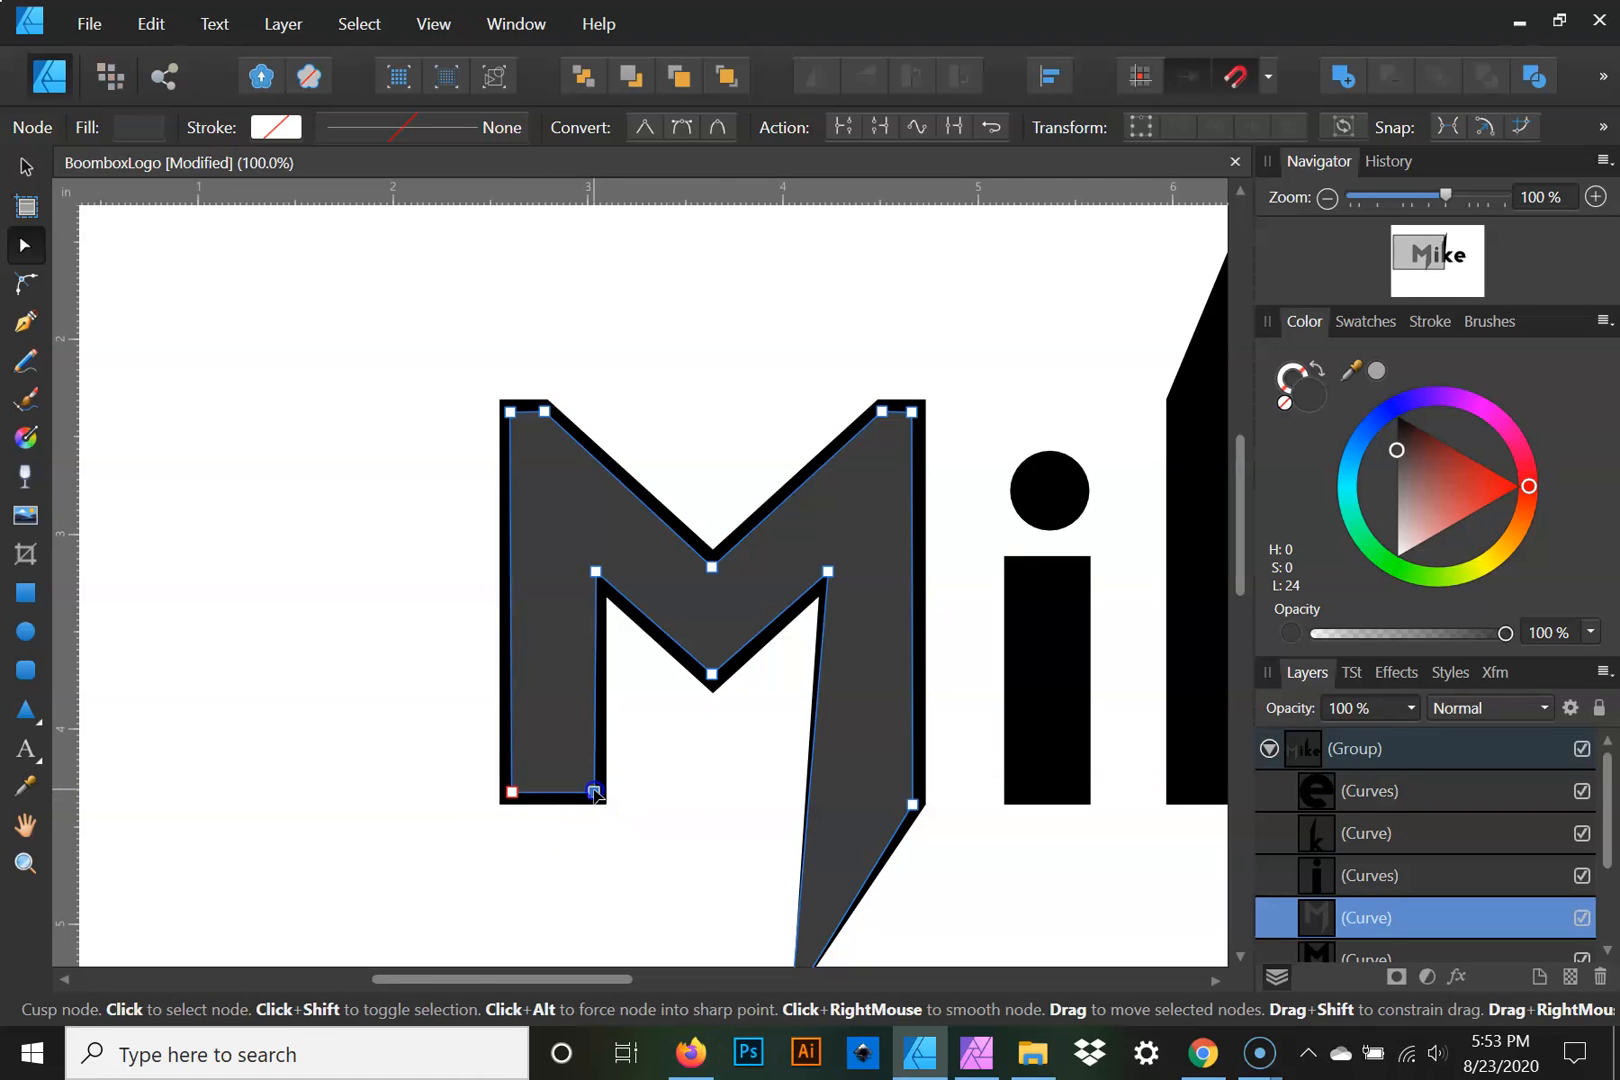
pyautogui.scroll(-2, 735, 825)
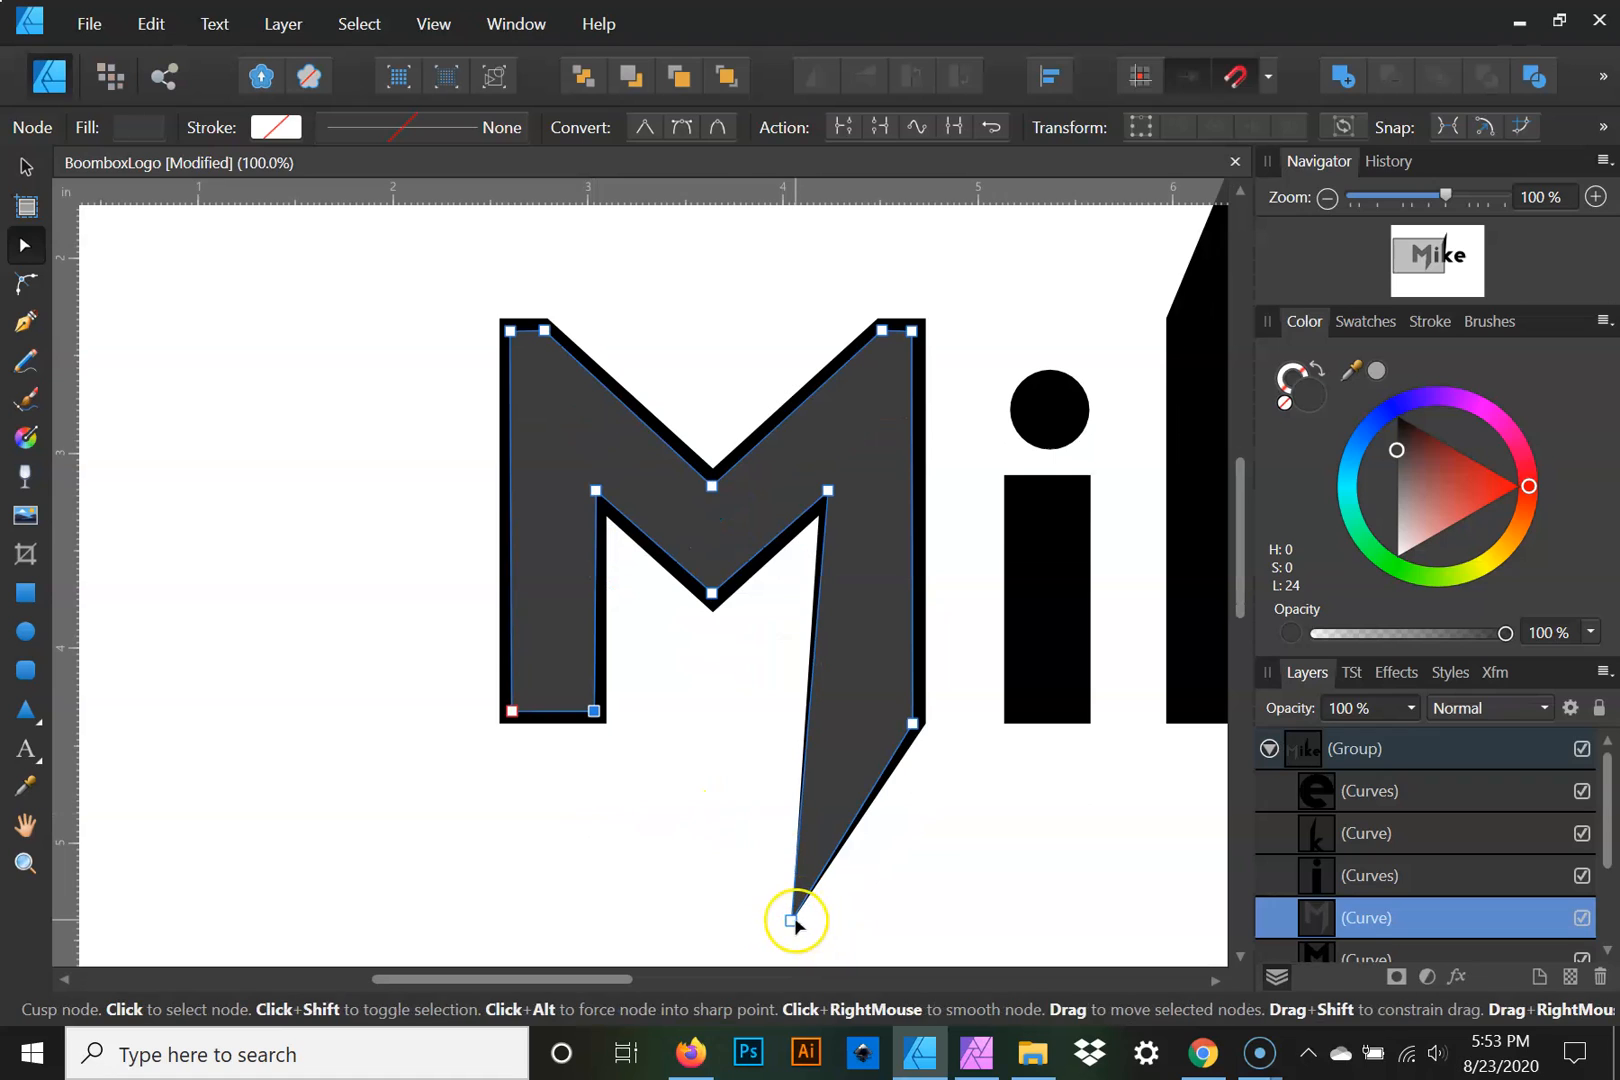
pyautogui.moveTo(792, 920); pyautogui.dragTo(809, 876)
pyautogui.click(651, 757)
pyautogui.click(667, 747)
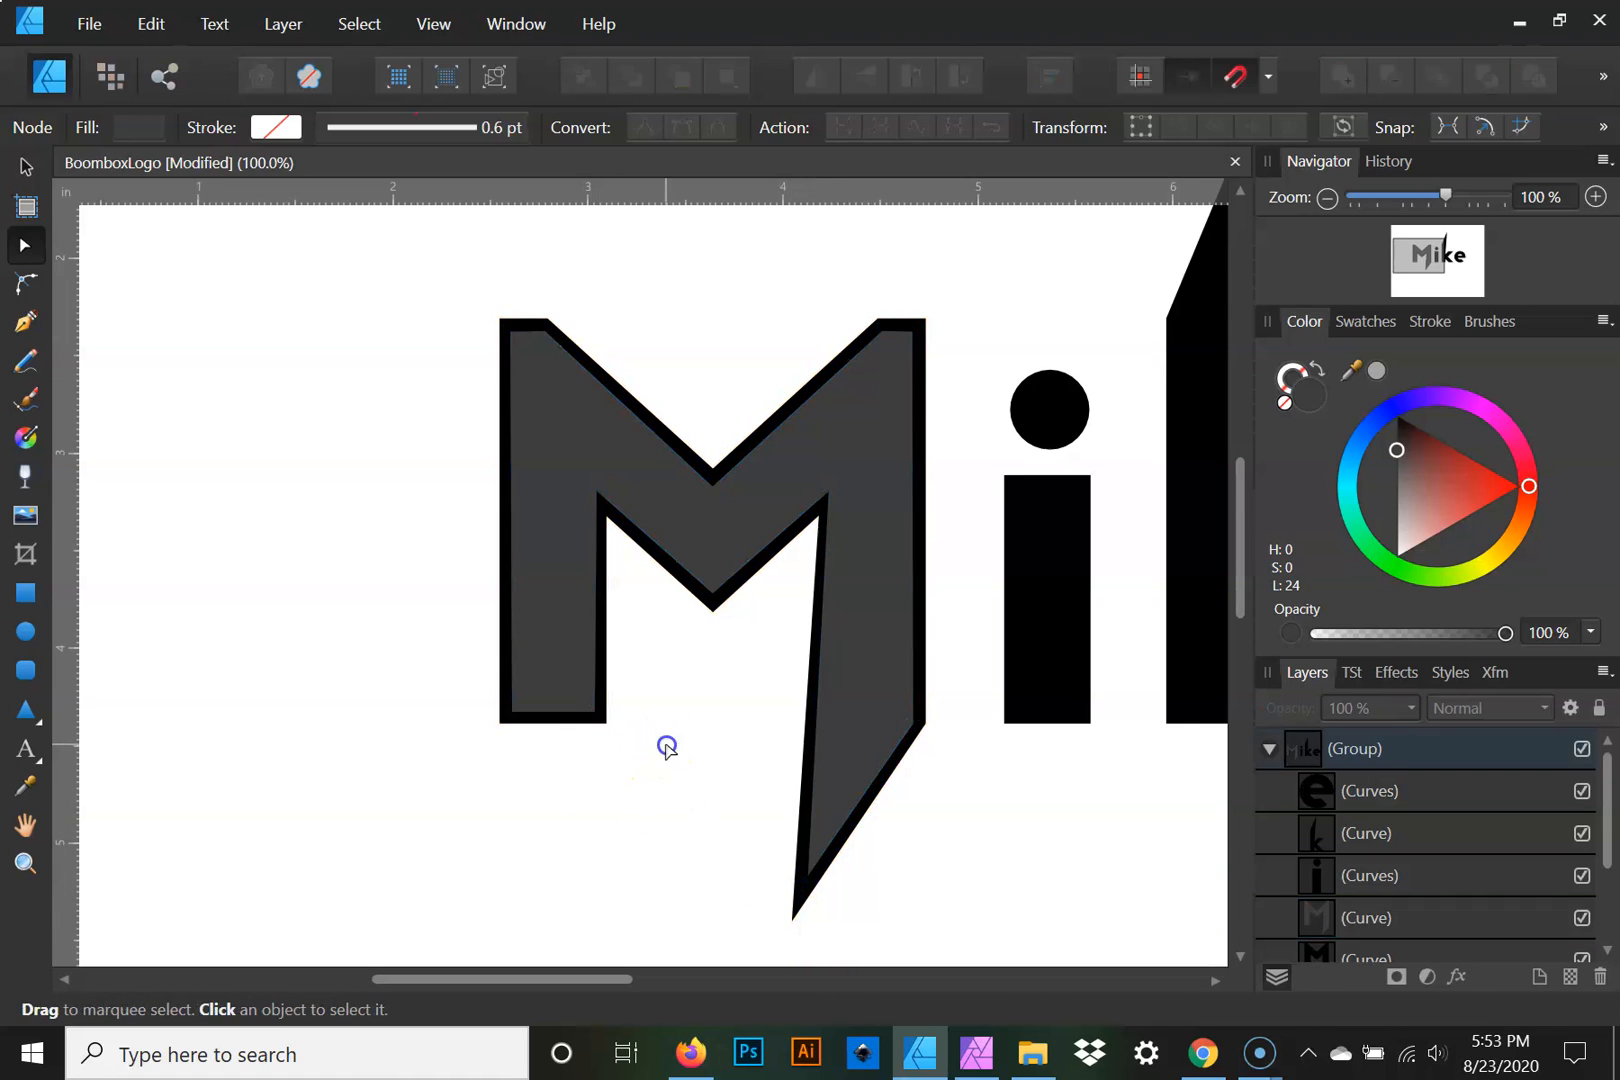
# Draw a closed four-point Pen shape over the black border along the top of the M's left leg, following its outer and inner corners
pyautogui.click(20, 168)
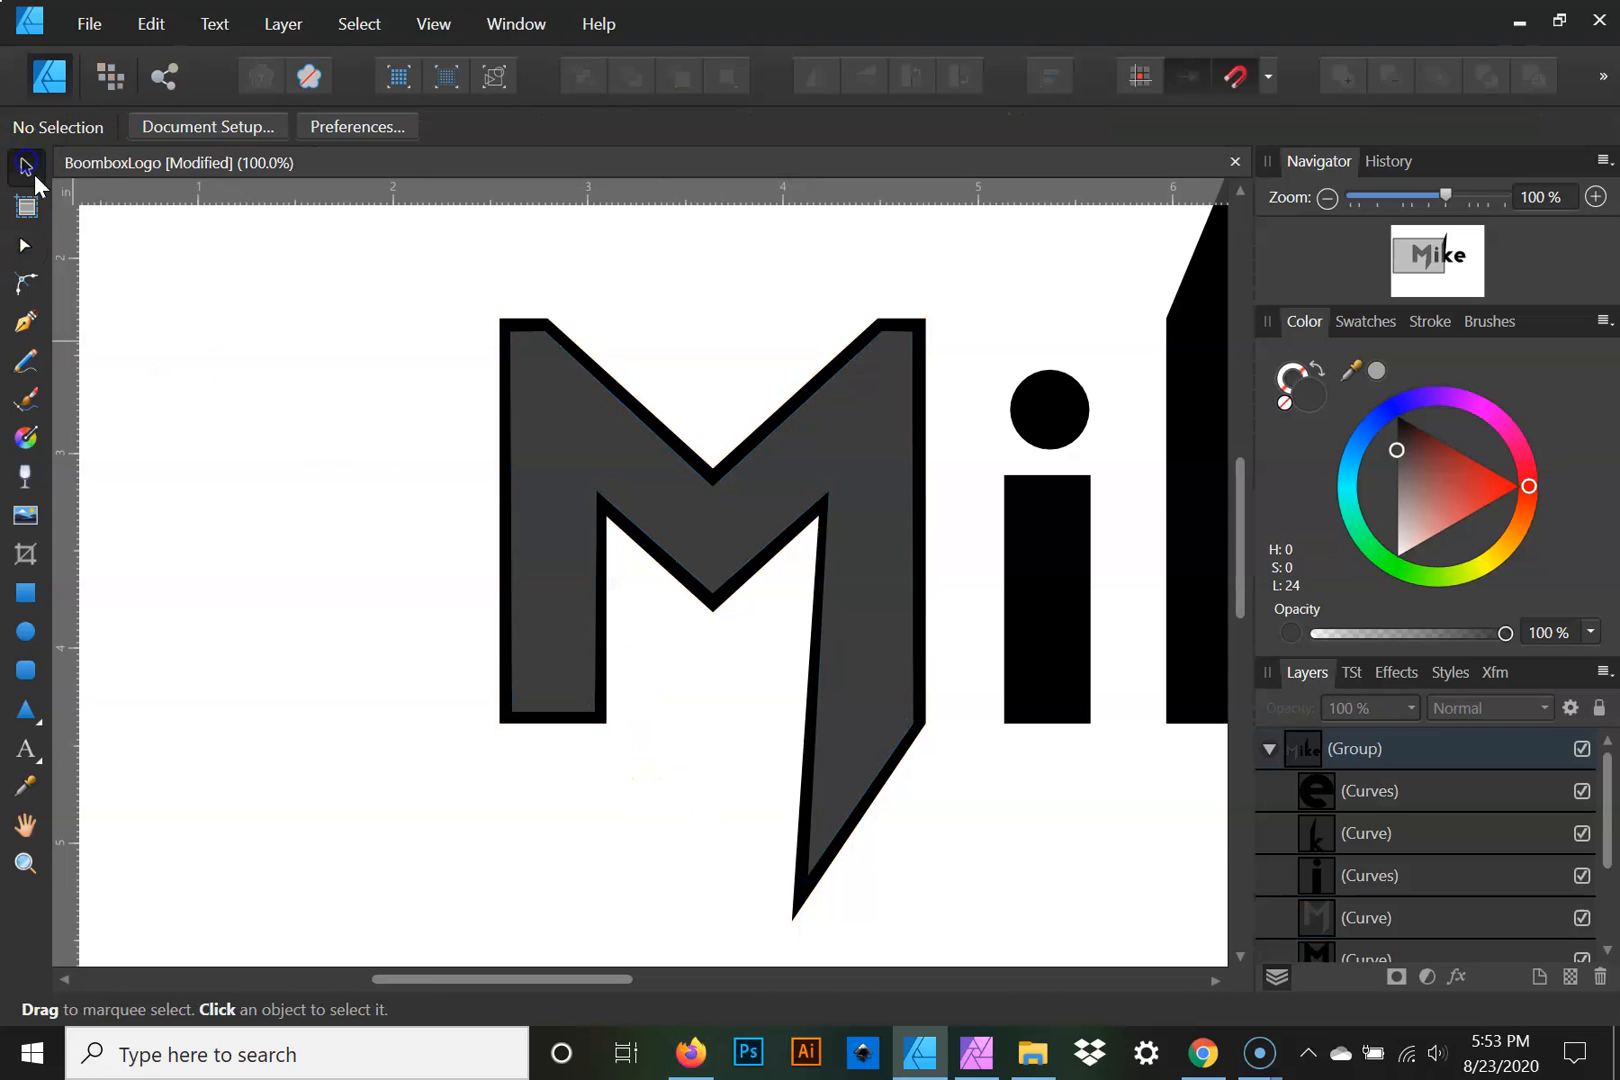
pyautogui.press('p')
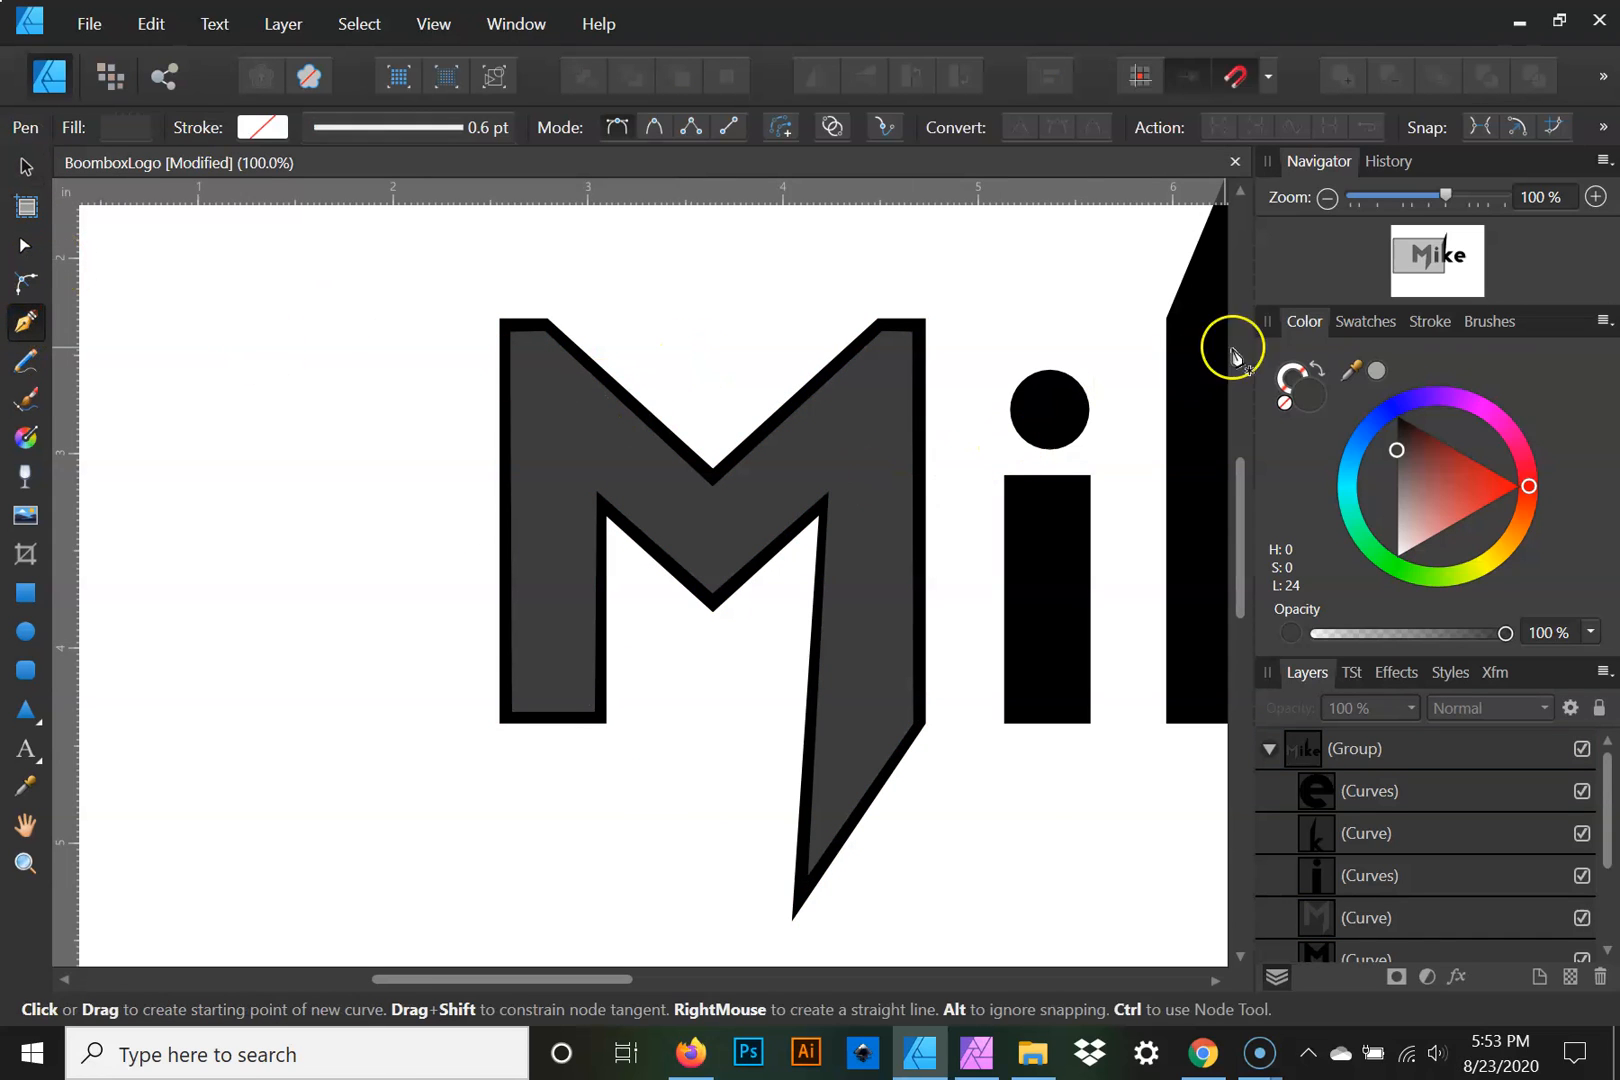
pyautogui.click(1595, 197)
pyautogui.click(1595, 197)
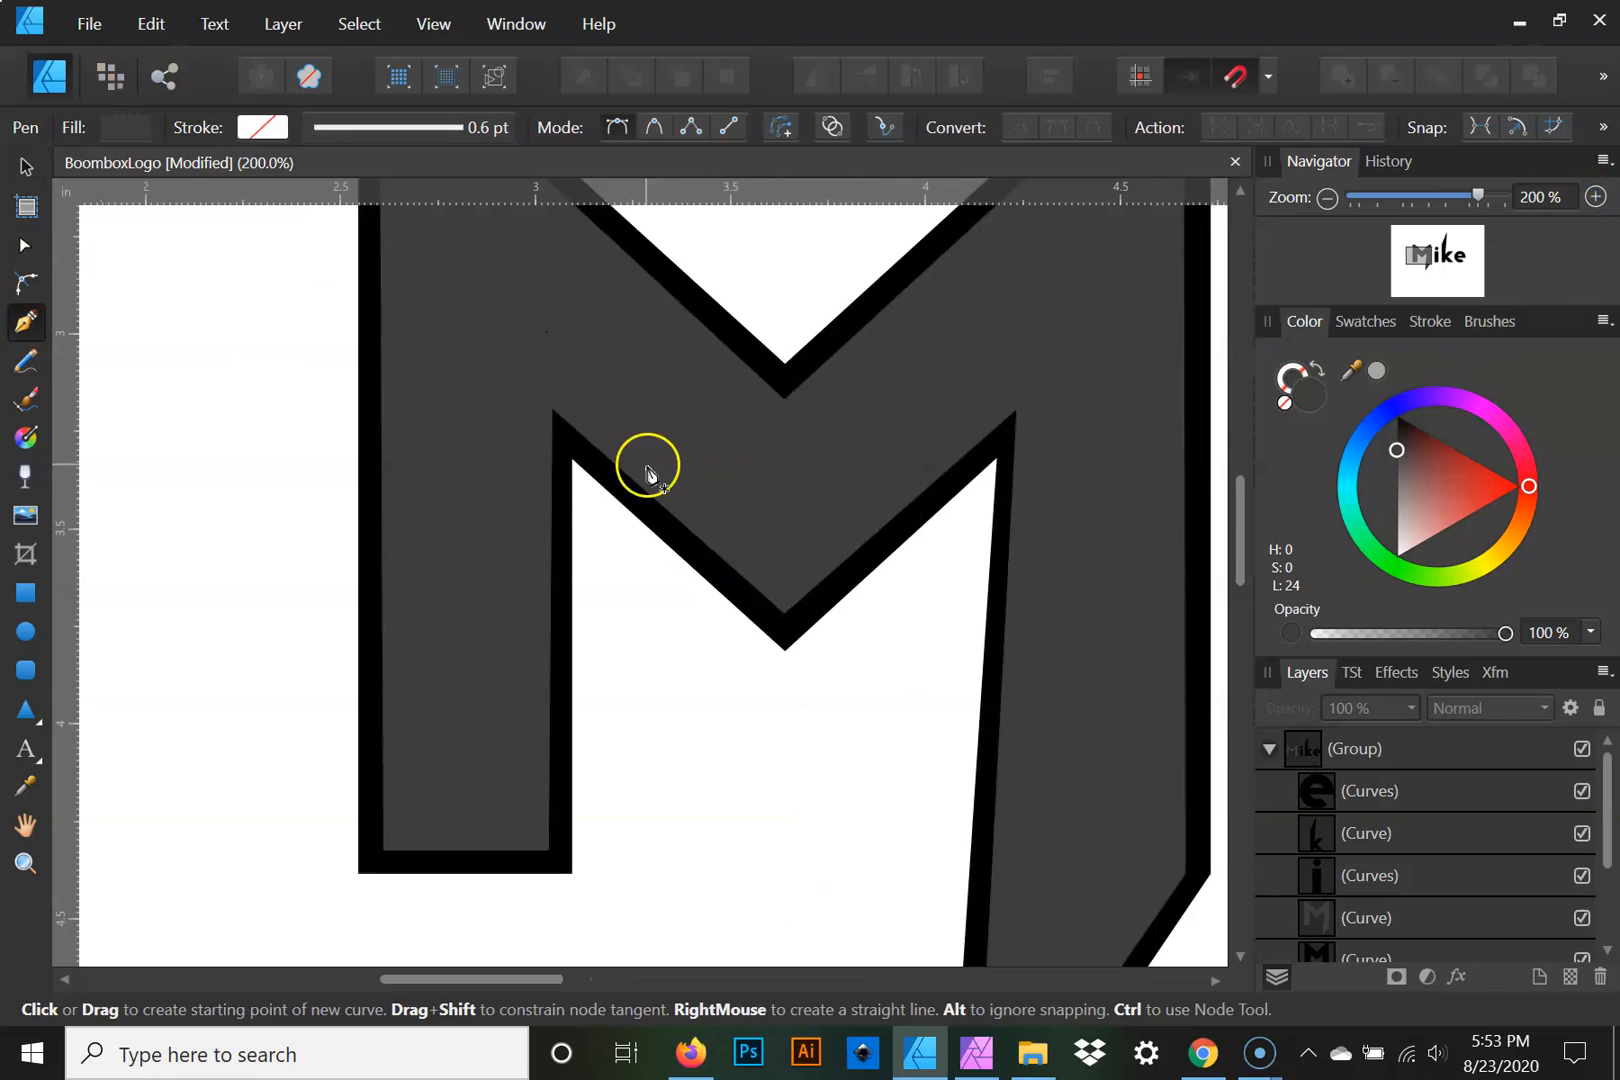
pyautogui.press('space')
pyautogui.moveTo(593, 456); pyautogui.dragTo(738, 702)
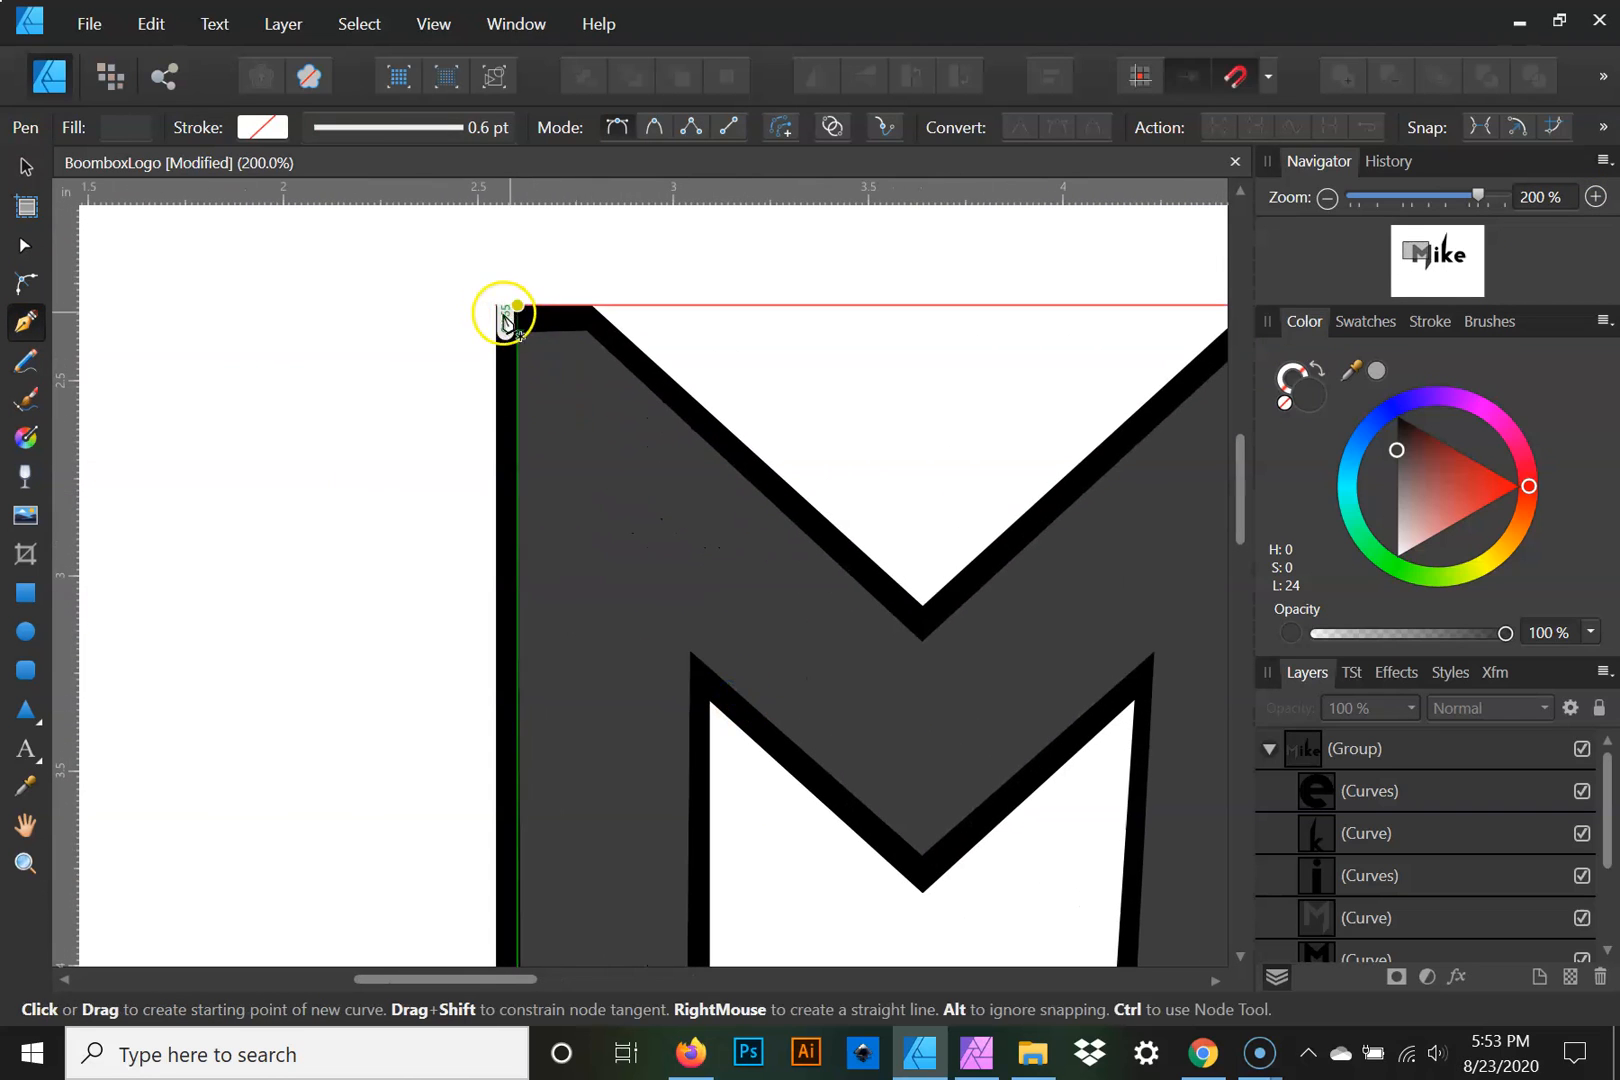
pyautogui.click(496, 305)
pyautogui.click(517, 330)
pyautogui.click(585, 330)
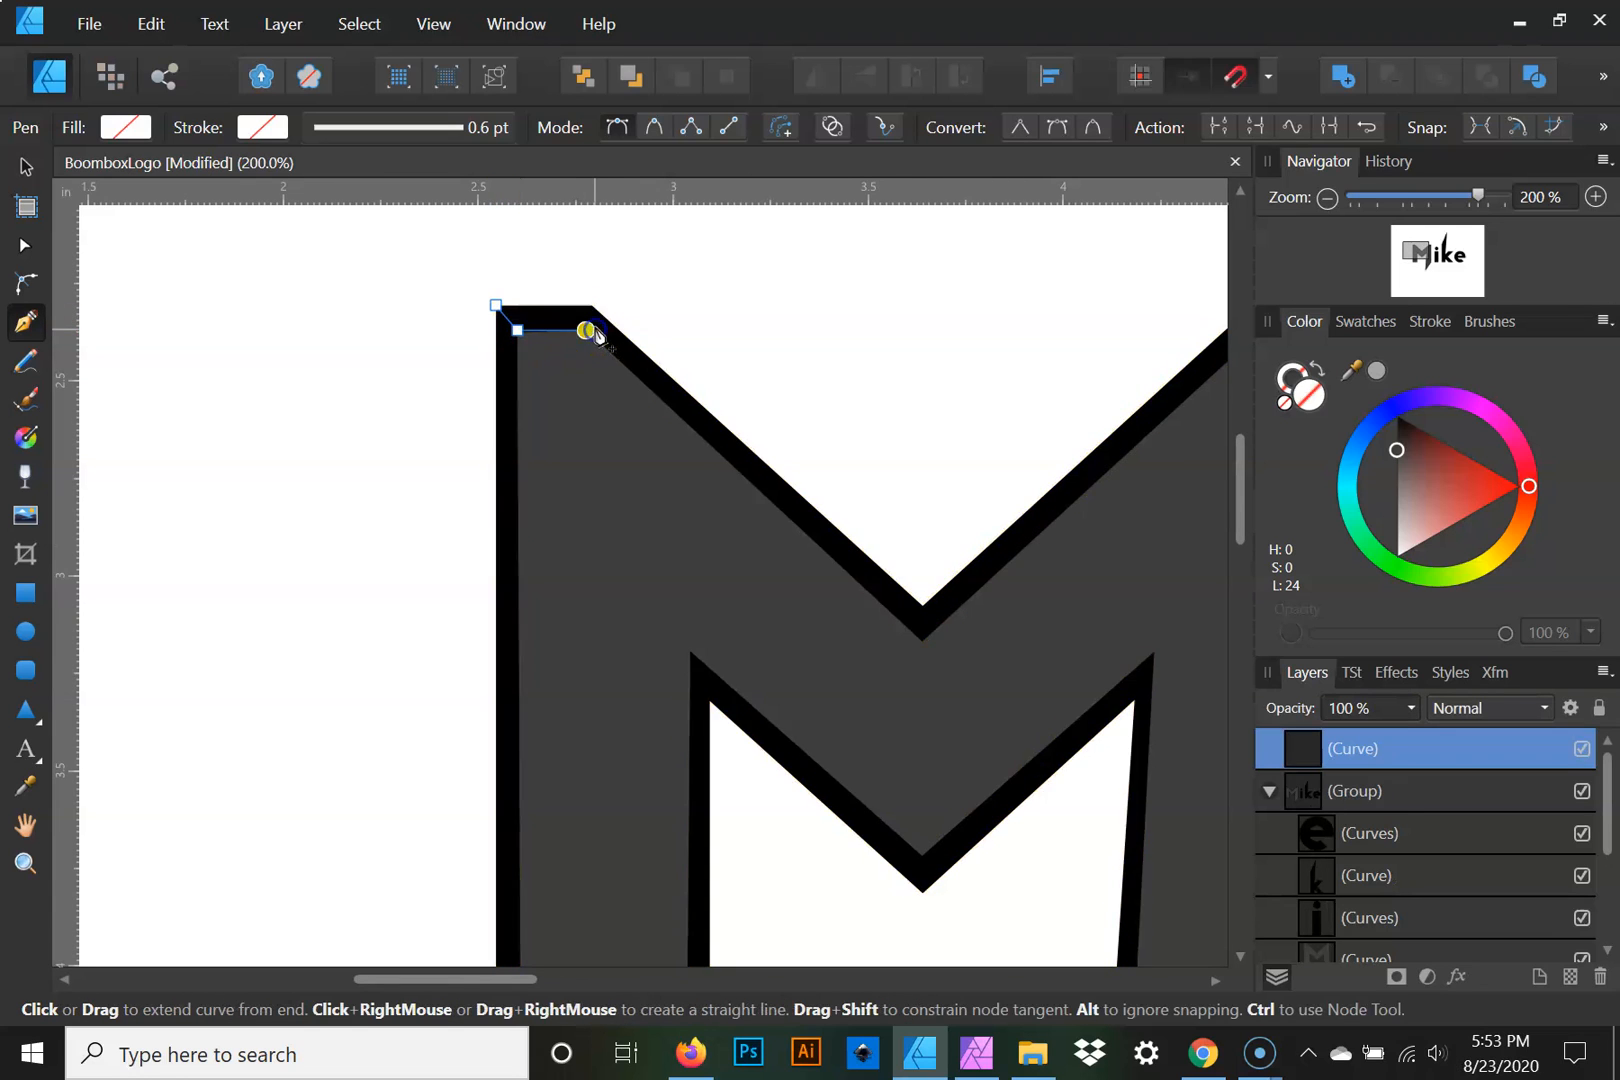
pyautogui.click(591, 304)
pyautogui.click(496, 305)
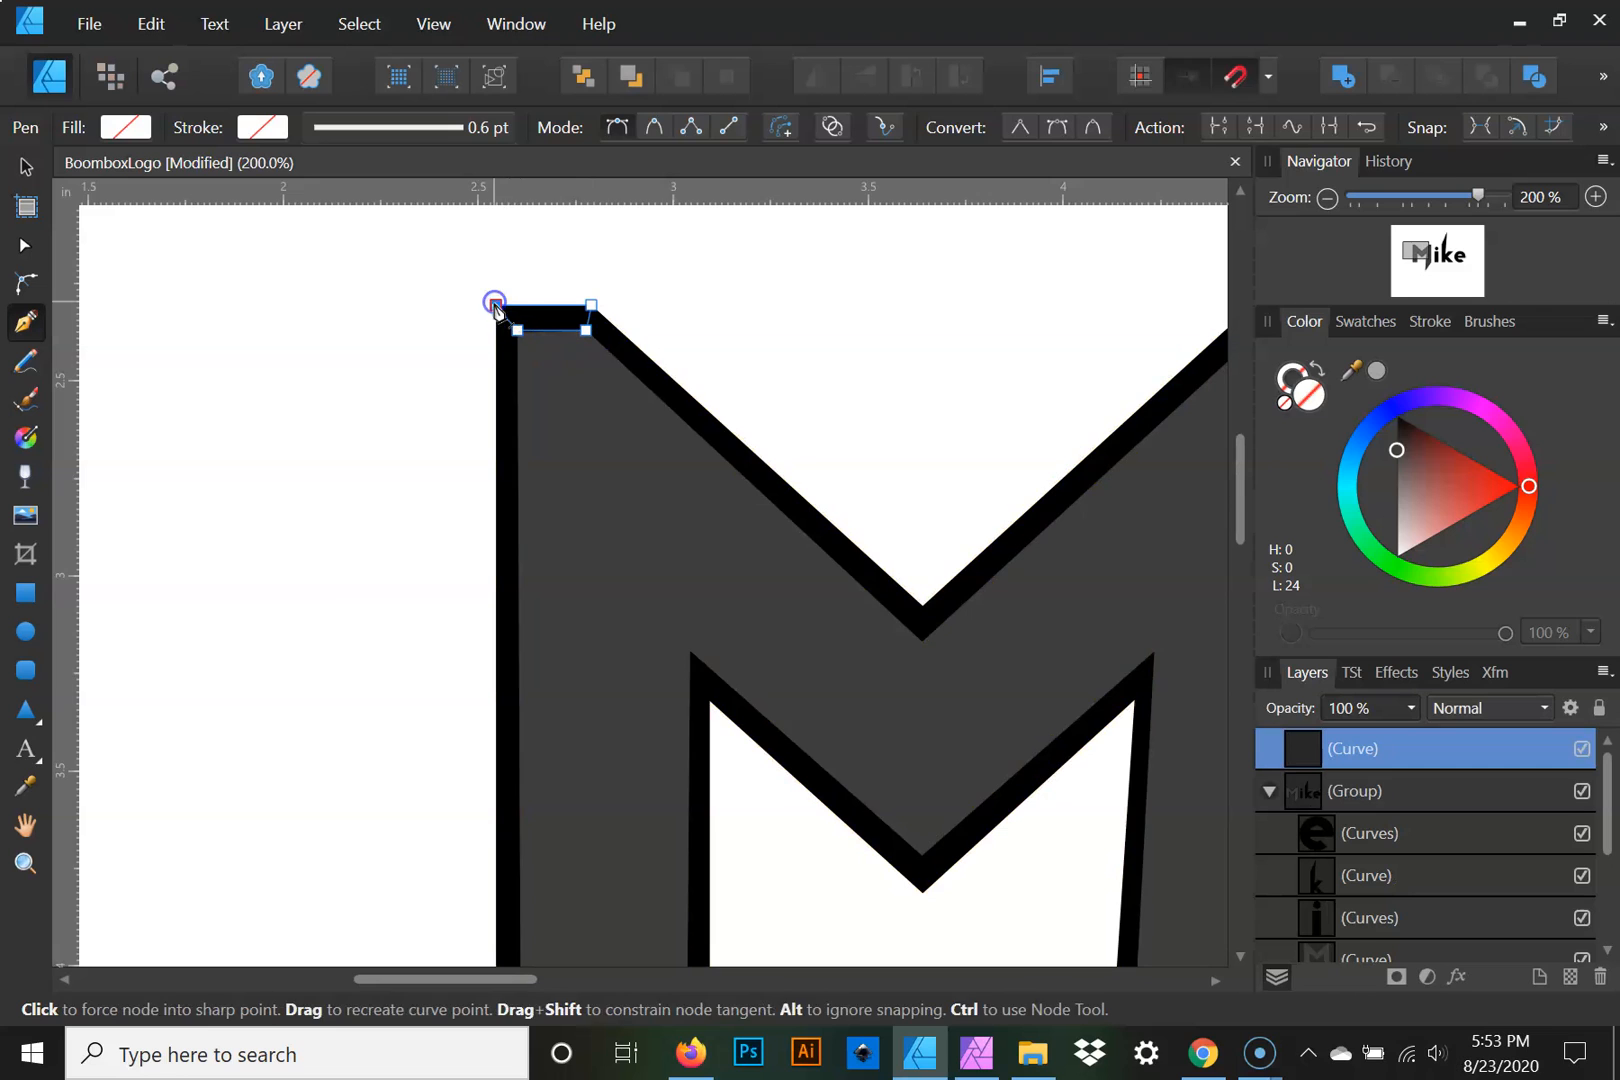
# Draw a closed four-point Pen shape over the black border along the outer side of the M's left leg
pyautogui.scroll(-3, 517, 631)
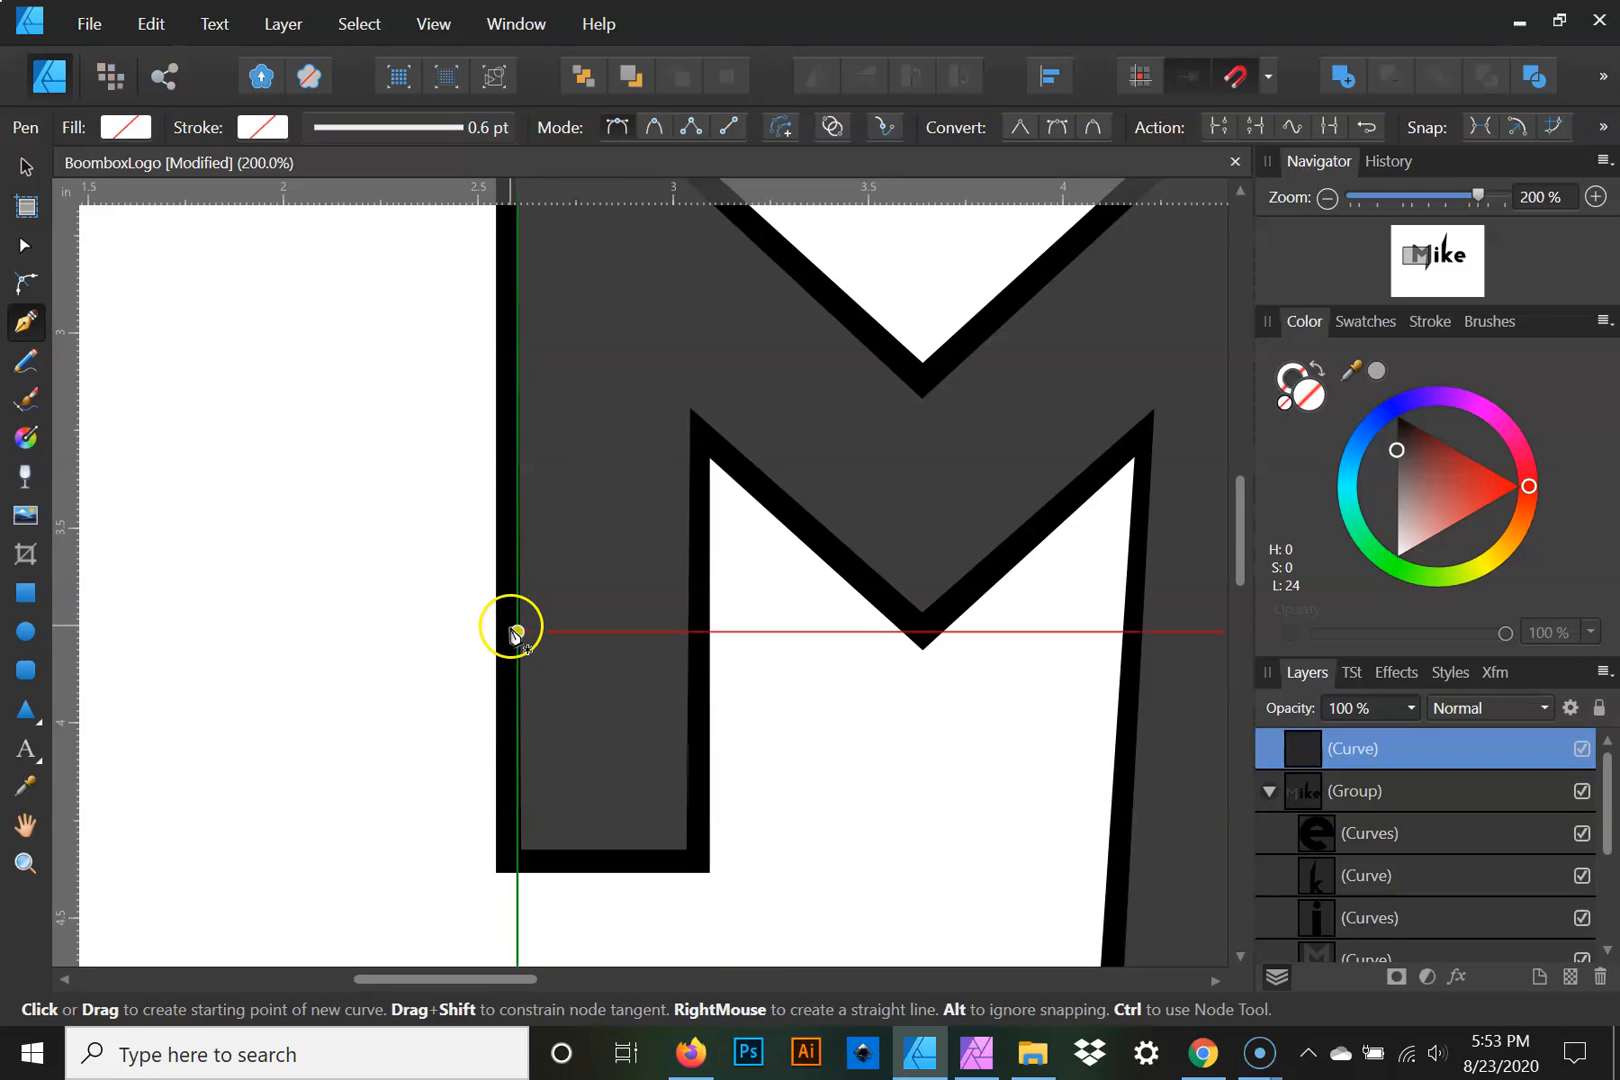
pyautogui.click(520, 851)
pyautogui.click(495, 872)
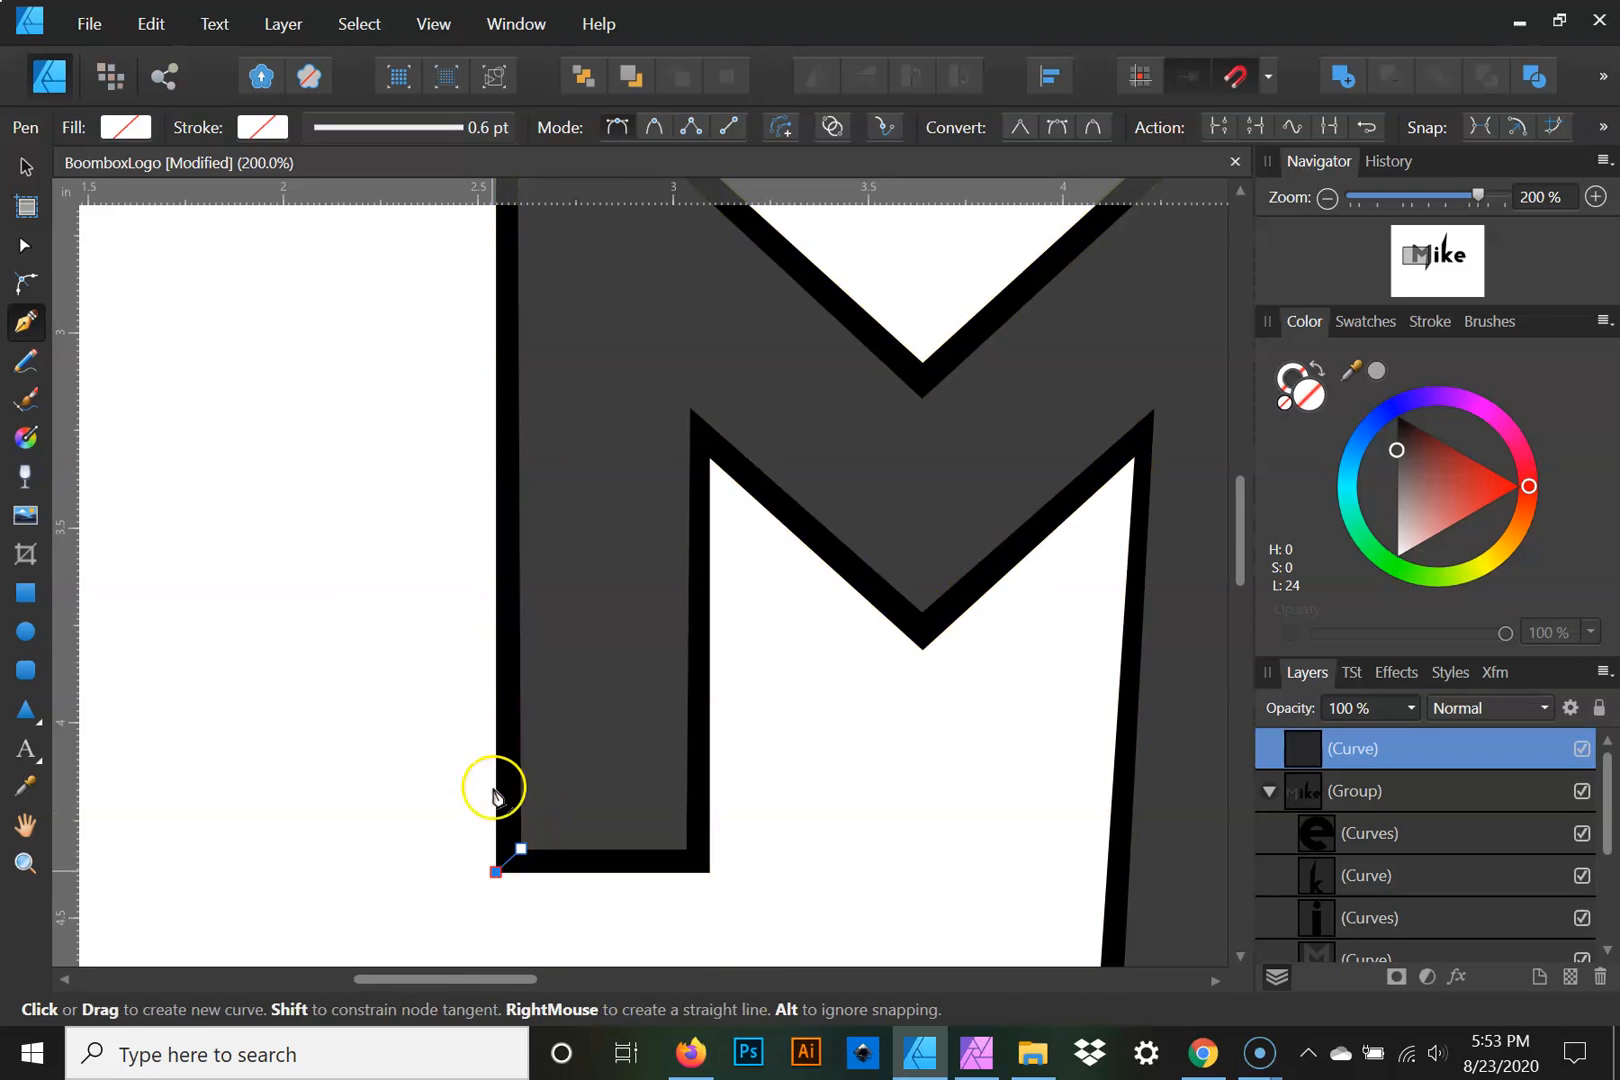
pyautogui.scroll(4, 517, 564)
pyautogui.click(495, 346)
pyautogui.click(518, 373)
pyautogui.scroll(-7, 517, 510)
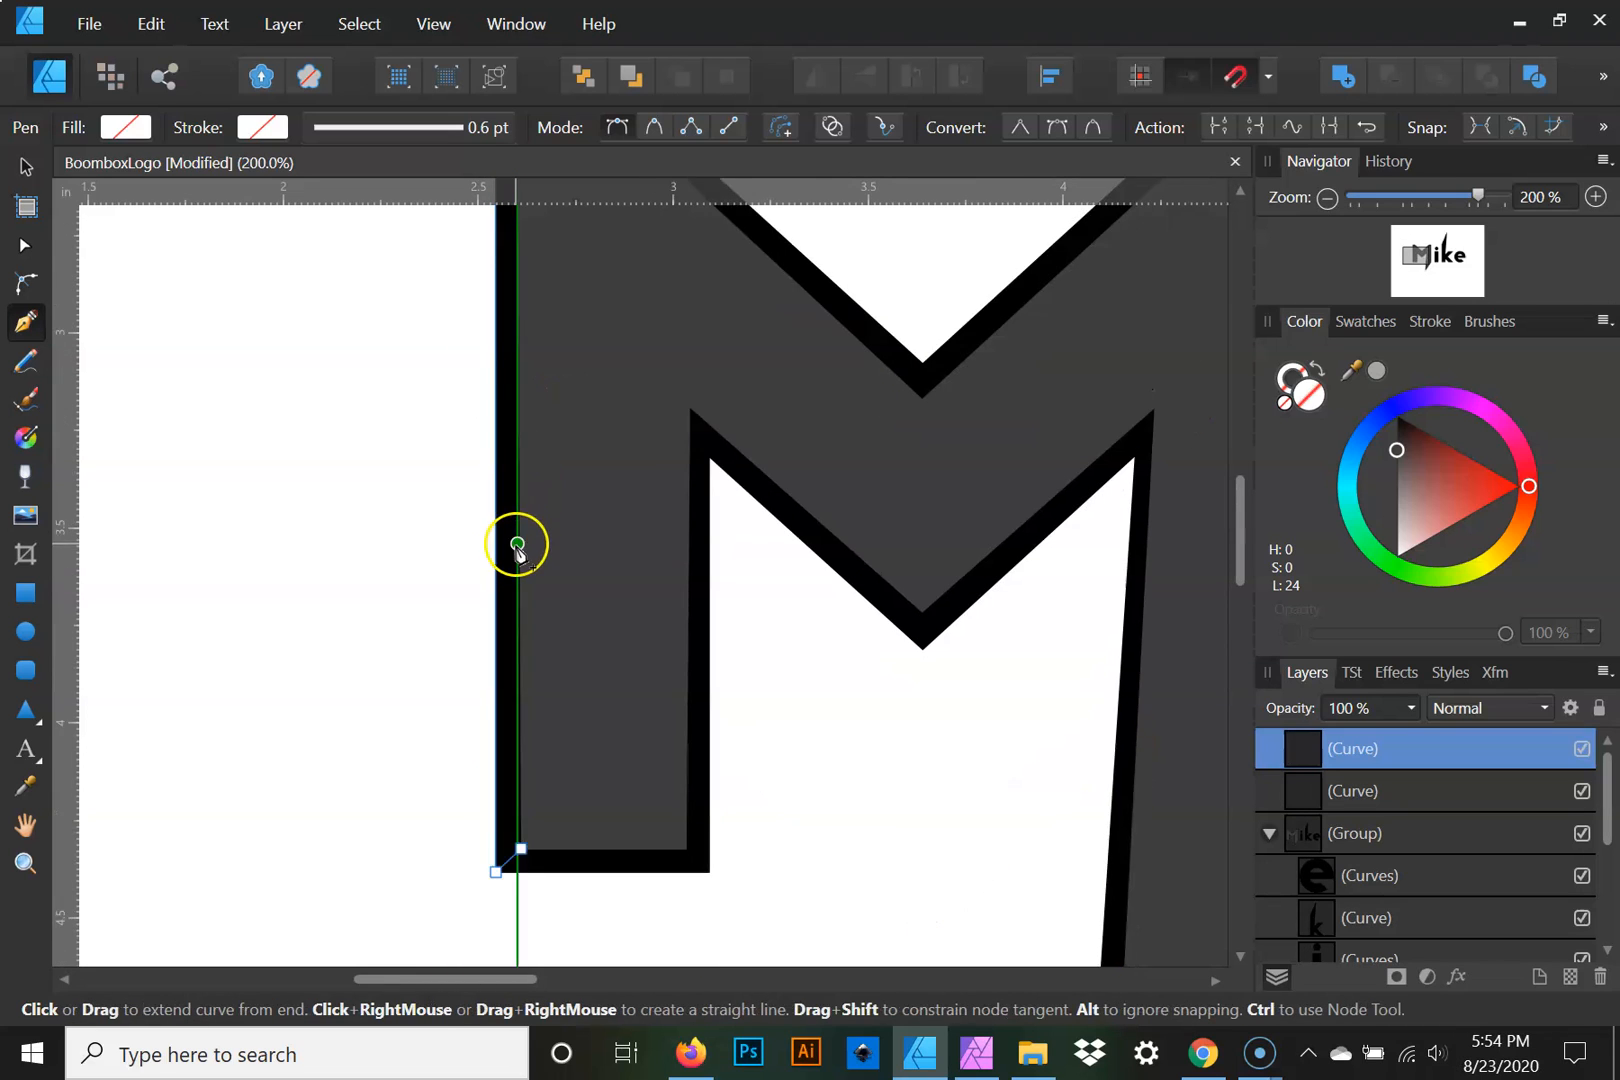
pyautogui.click(521, 605)
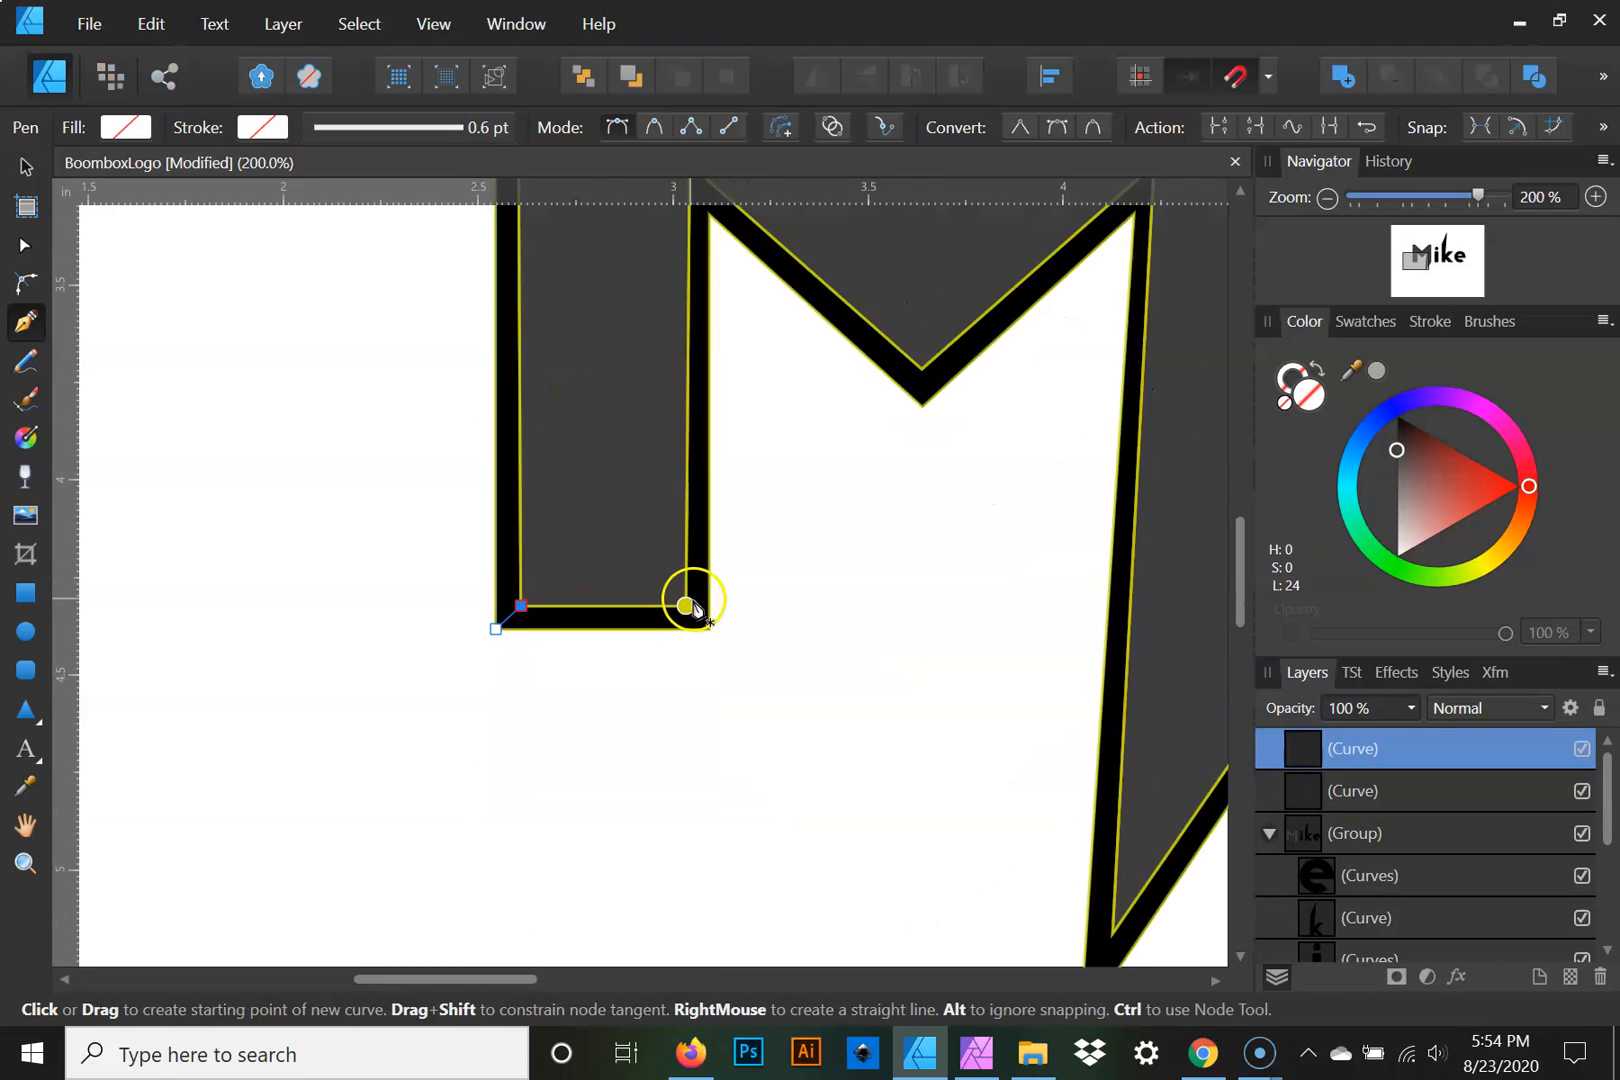
# Draw a closed four-point Pen shape over the black border along the bottom of the M's left leg
pyautogui.click(686, 605)
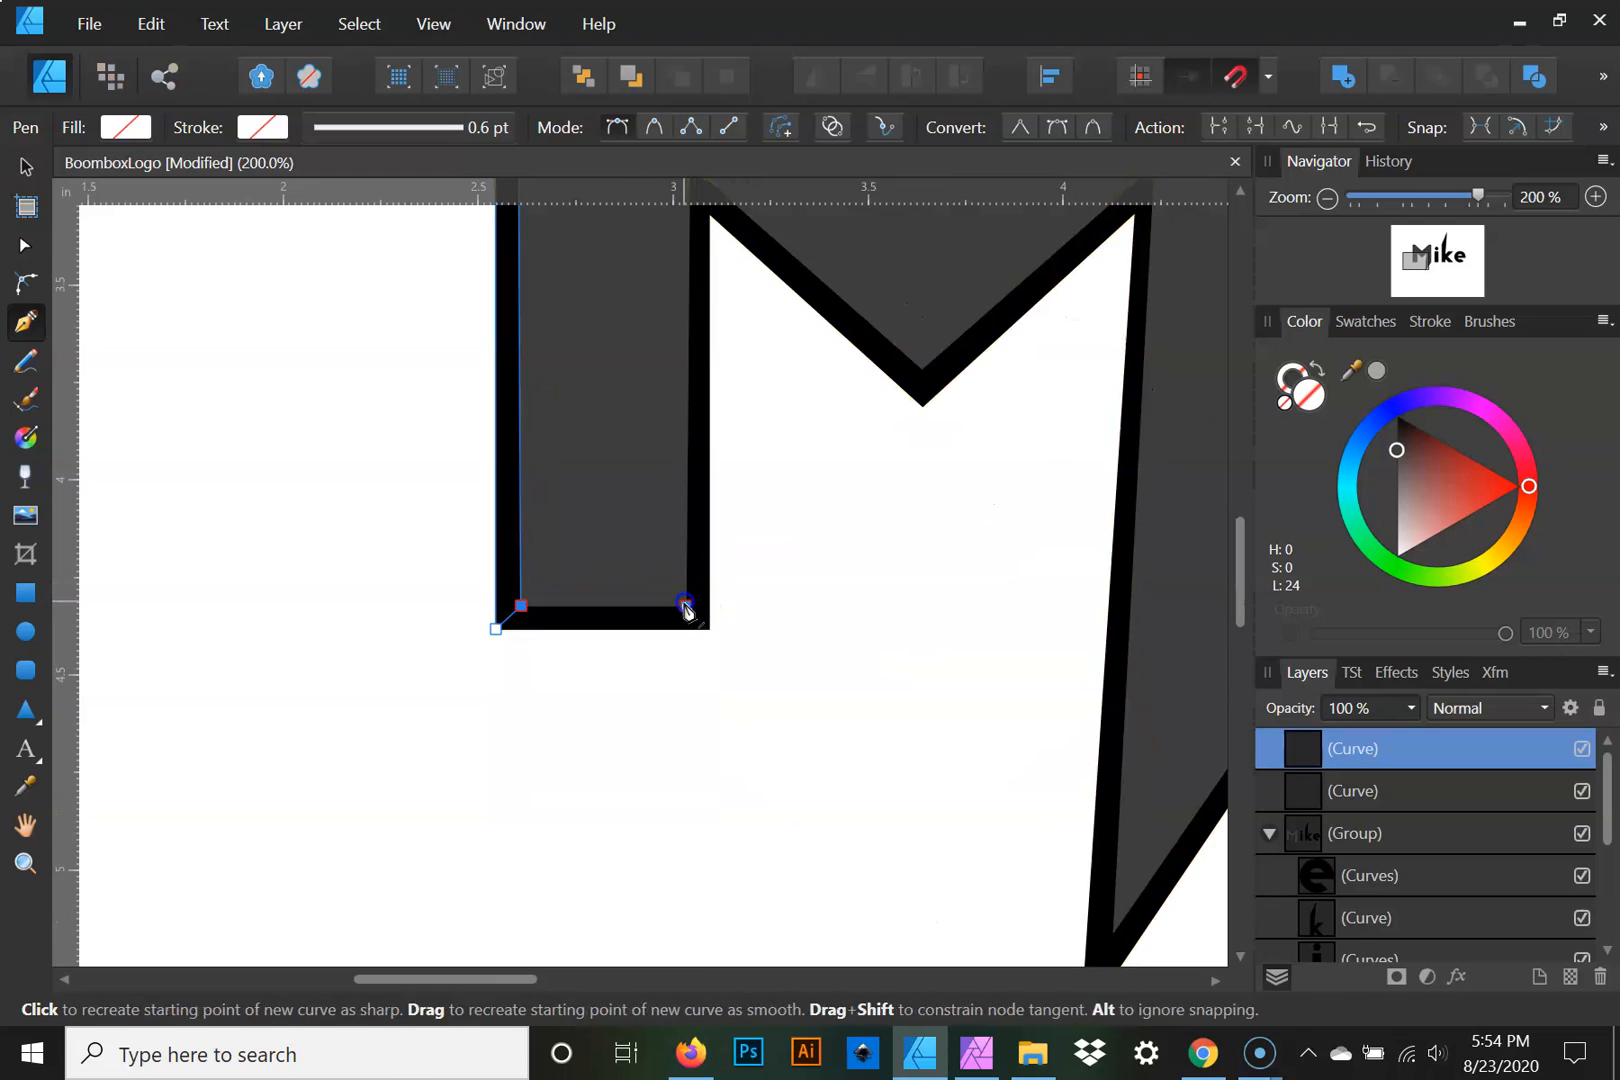
pyautogui.click(521, 606)
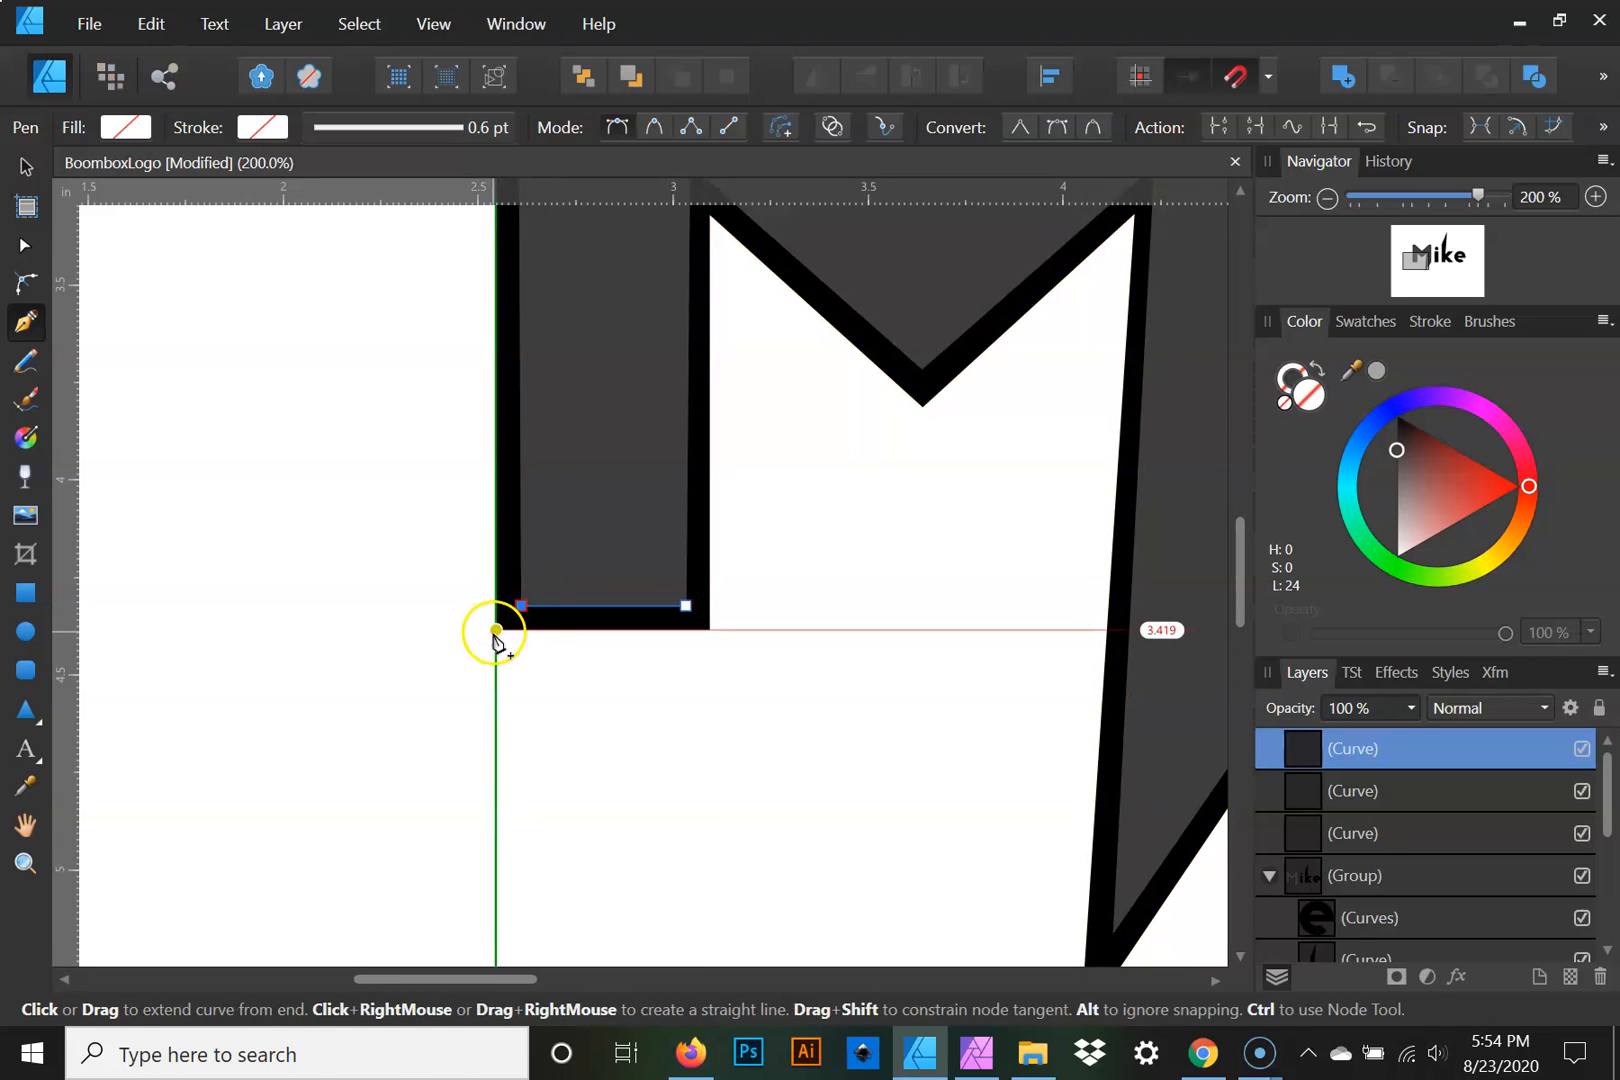
pyautogui.click(496, 631)
pyautogui.click(710, 632)
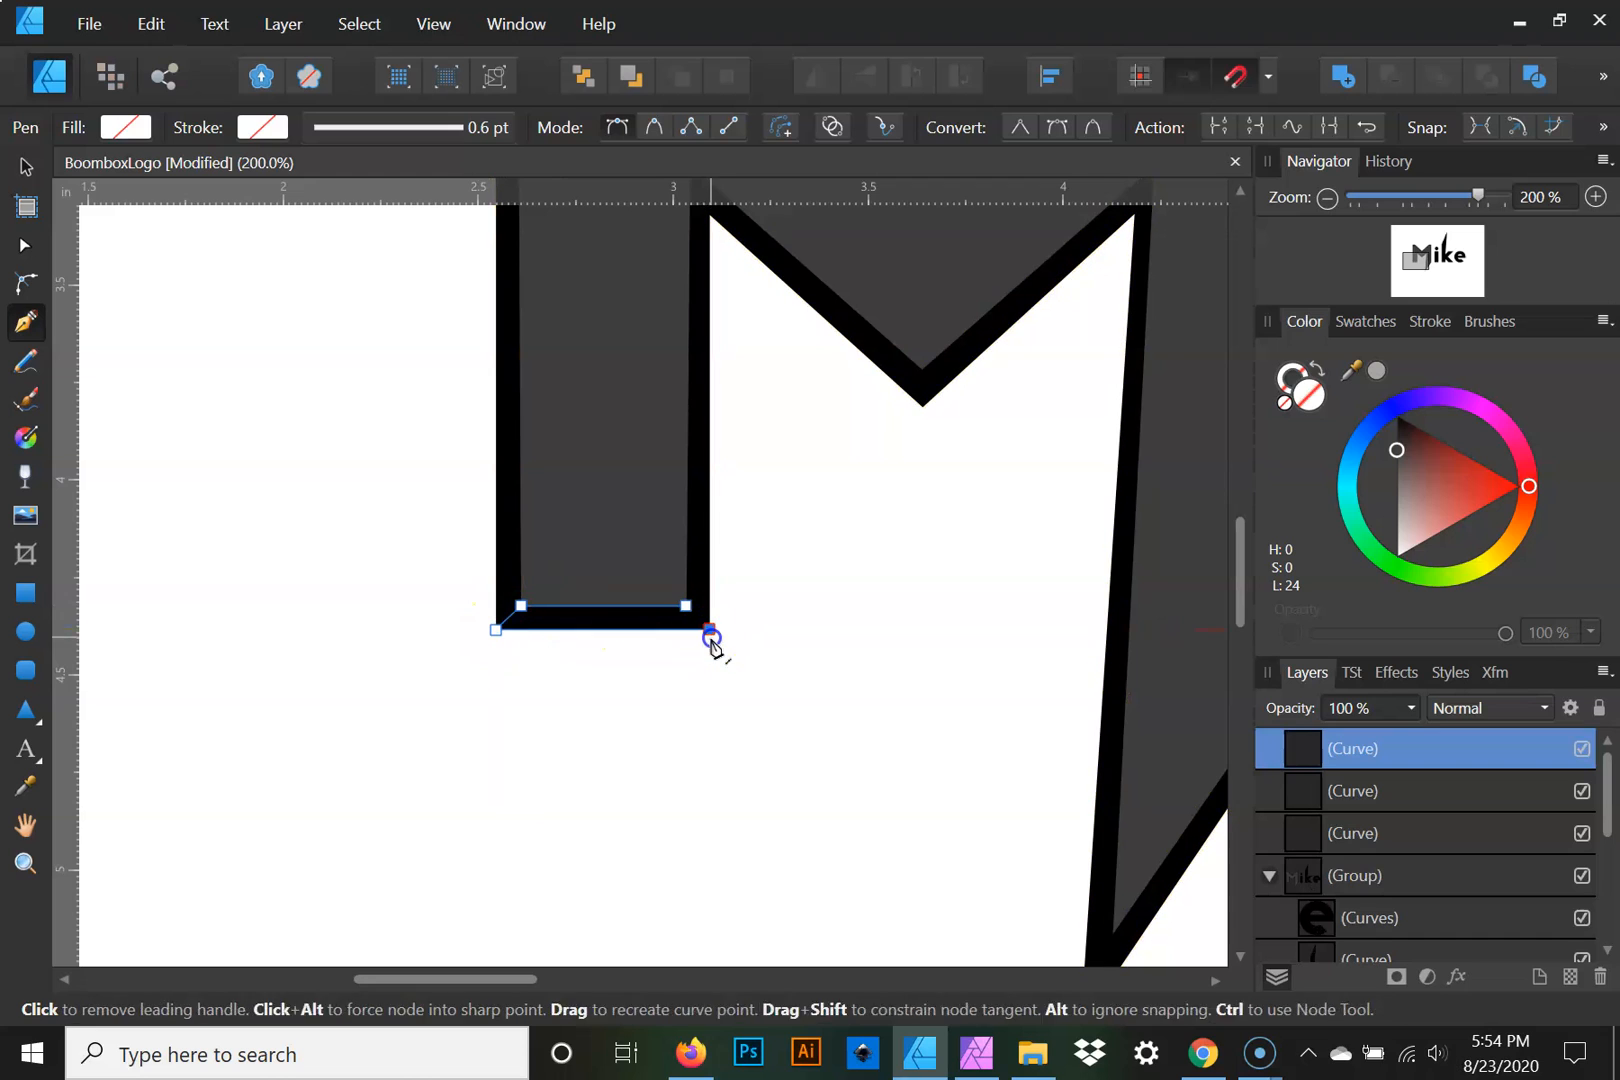
pyautogui.click(689, 608)
# Draw a closed four-point Pen shape over the black border along the inner side of the M's left leg
pyautogui.scroll(4, 688, 615)
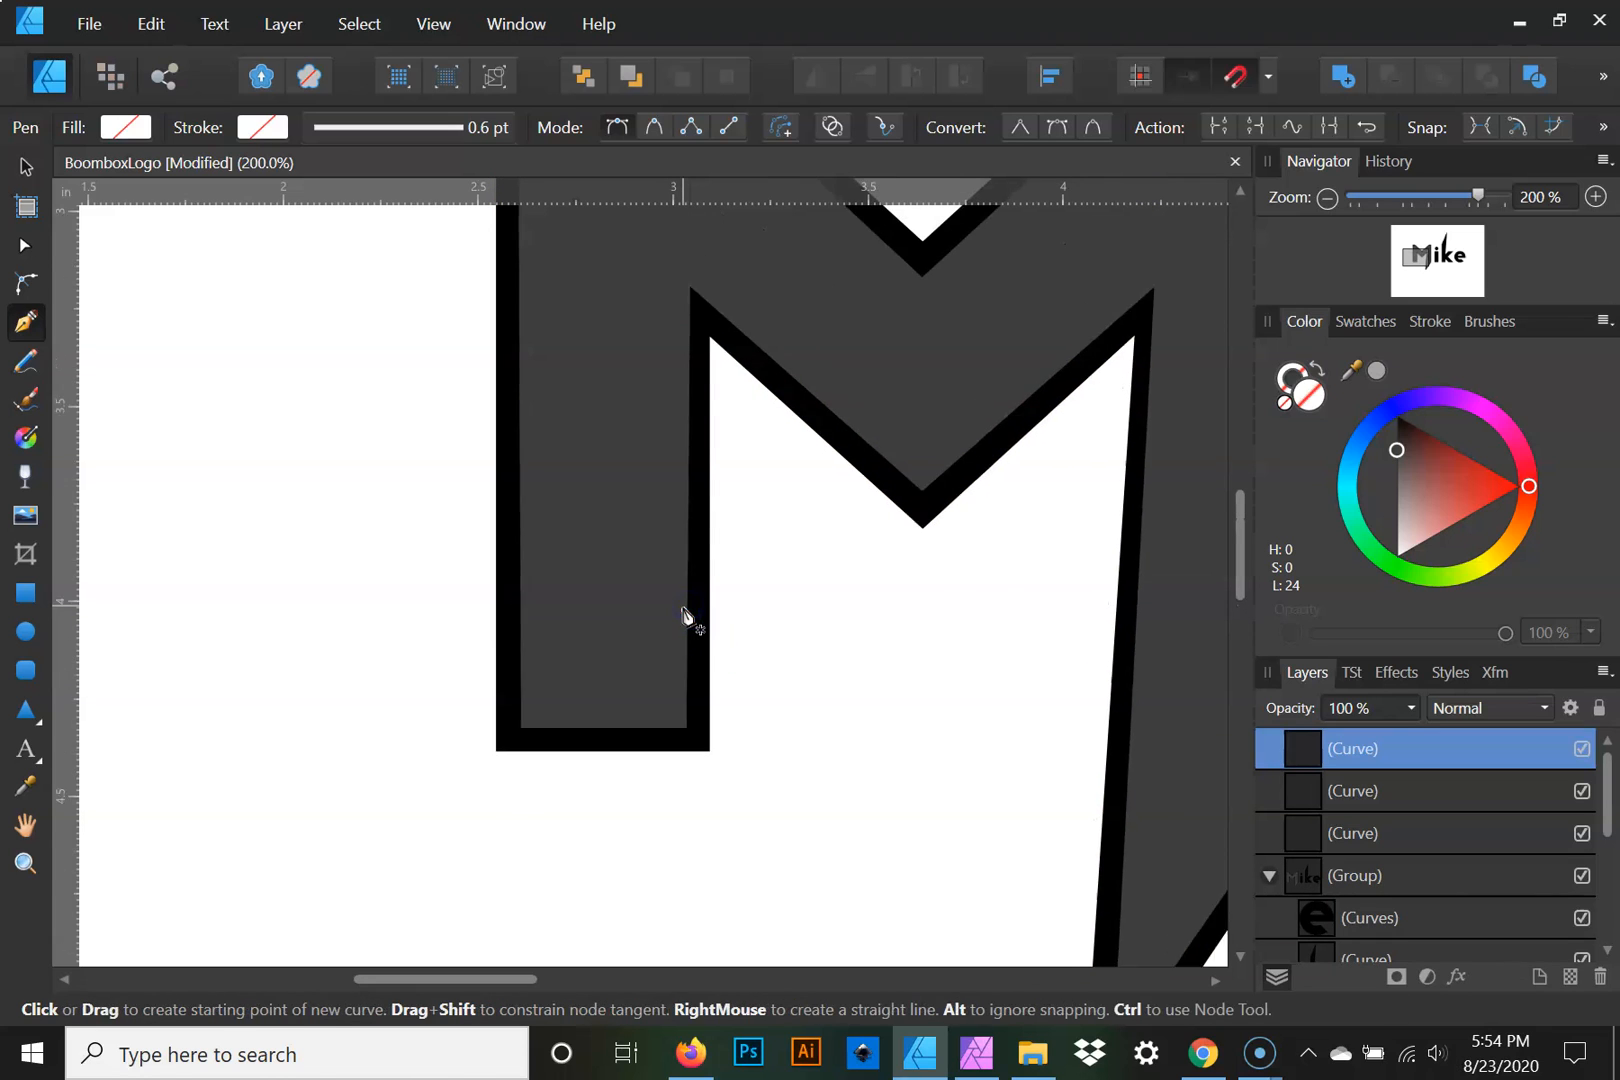
pyautogui.click(690, 367)
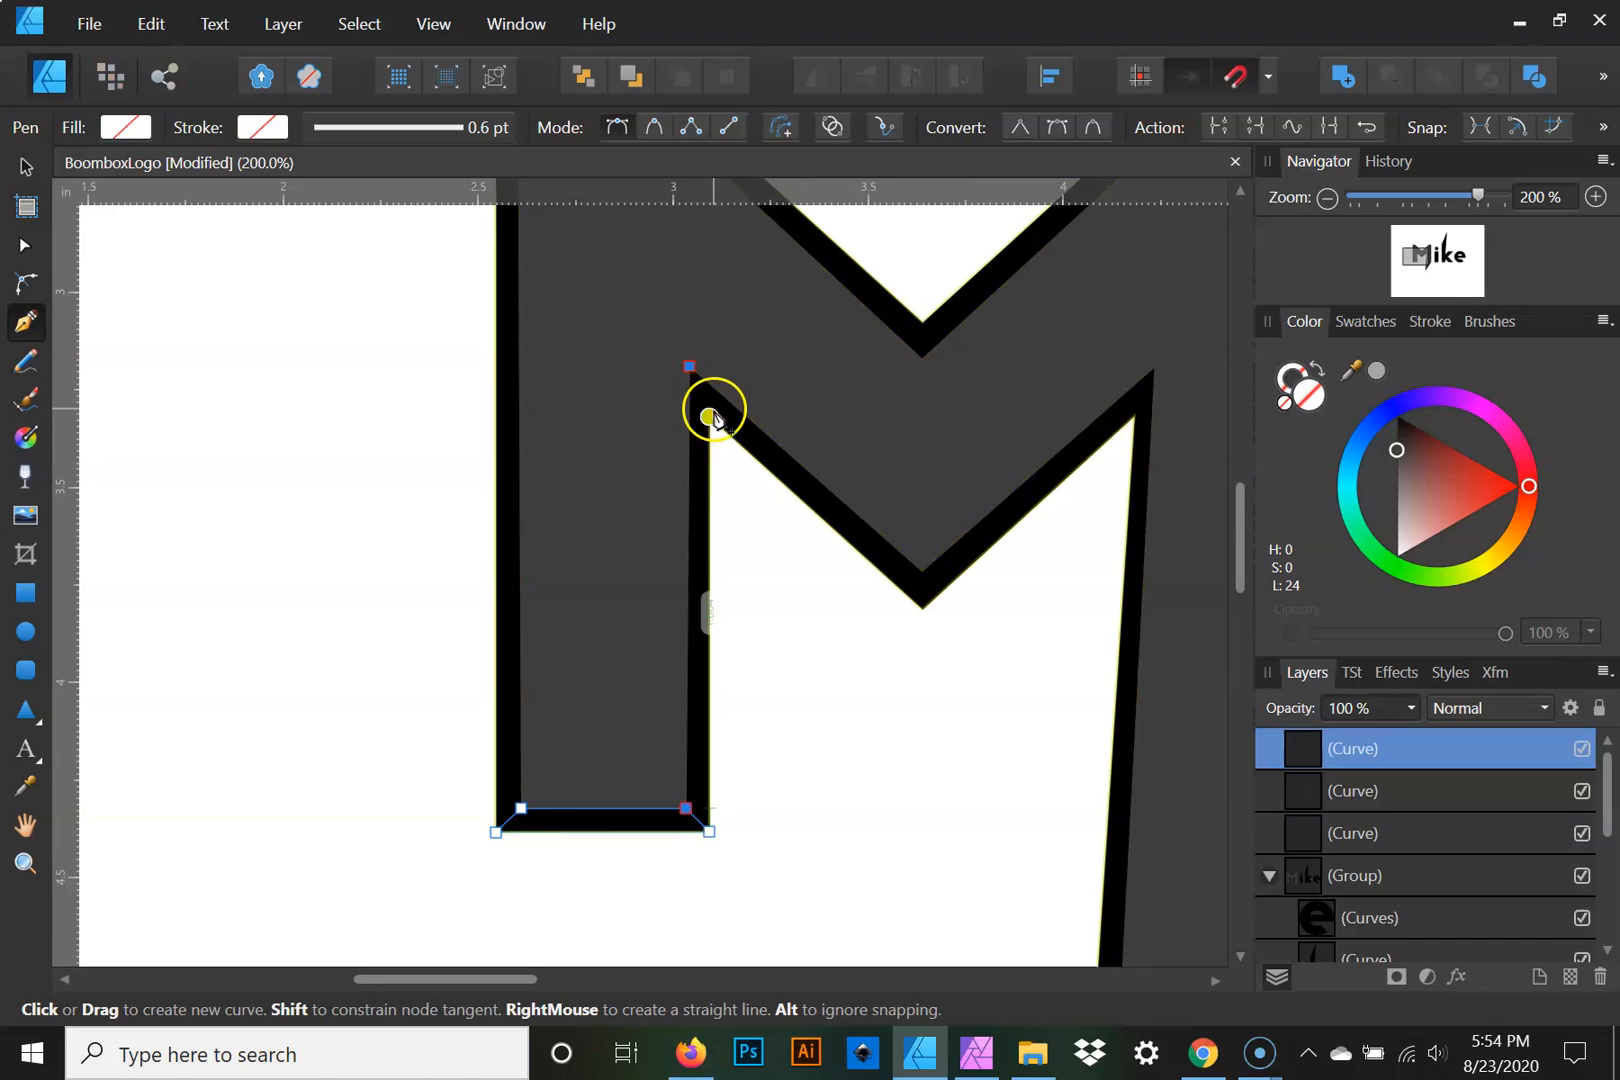
pyautogui.click(708, 416)
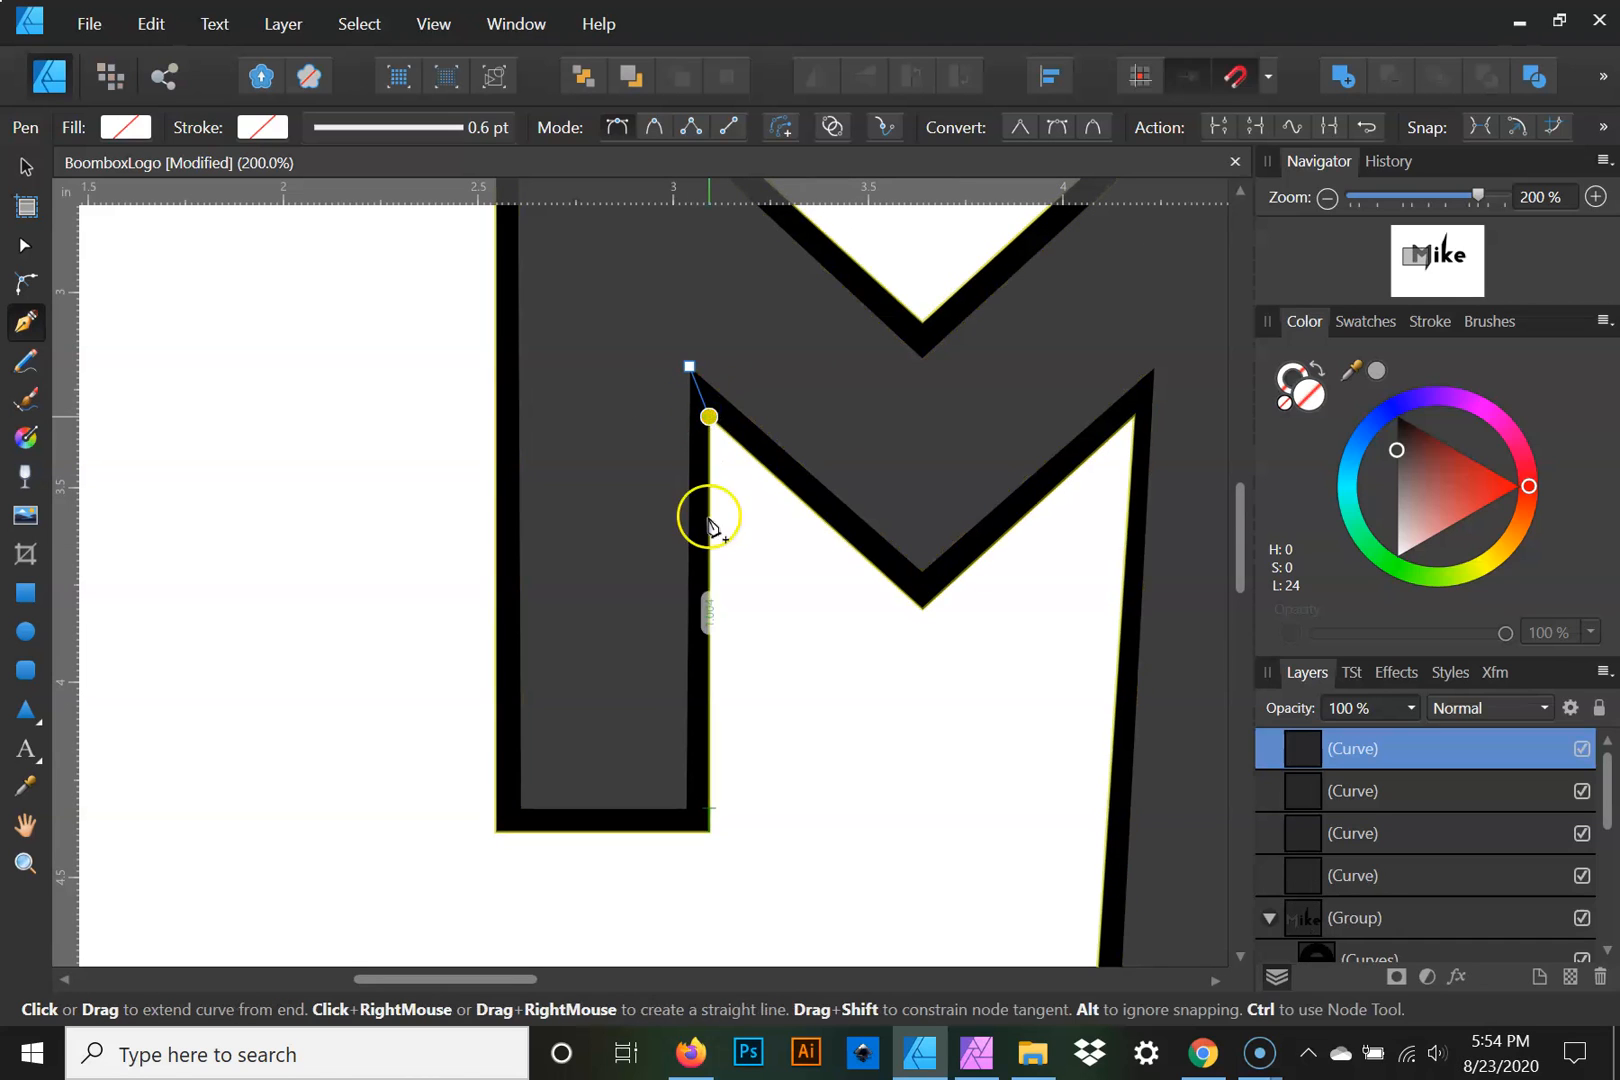
pyautogui.click(708, 830)
pyautogui.click(685, 808)
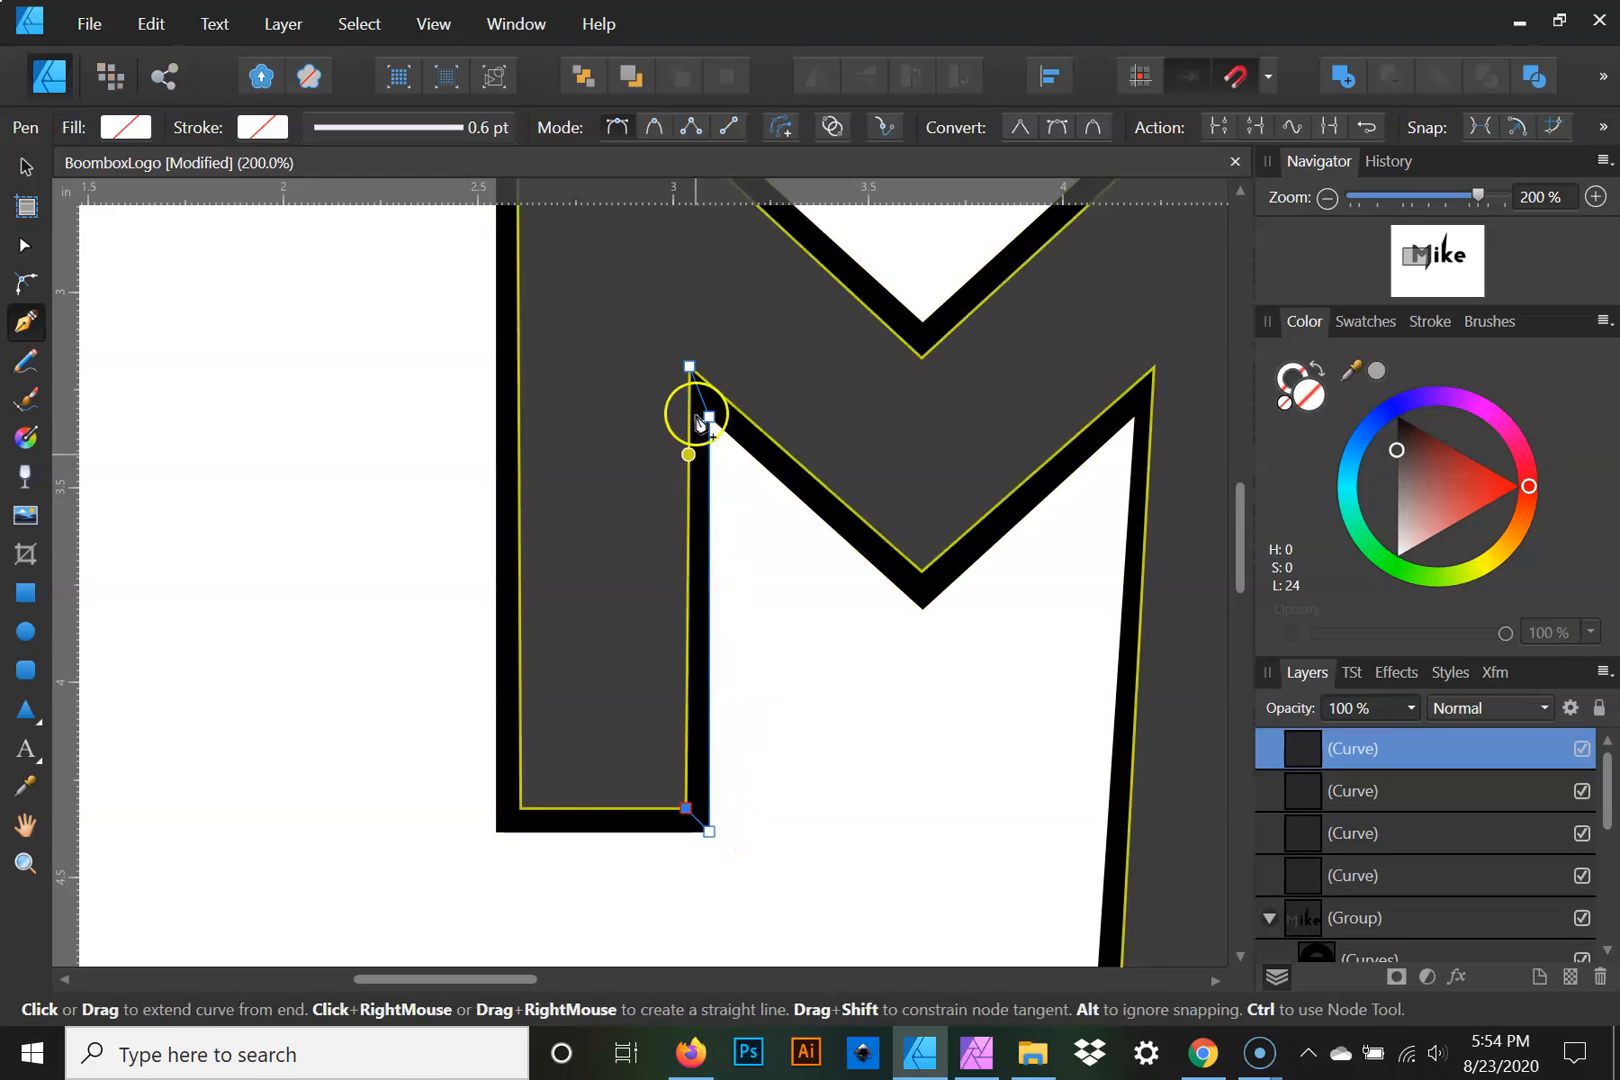
pyautogui.click(690, 368)
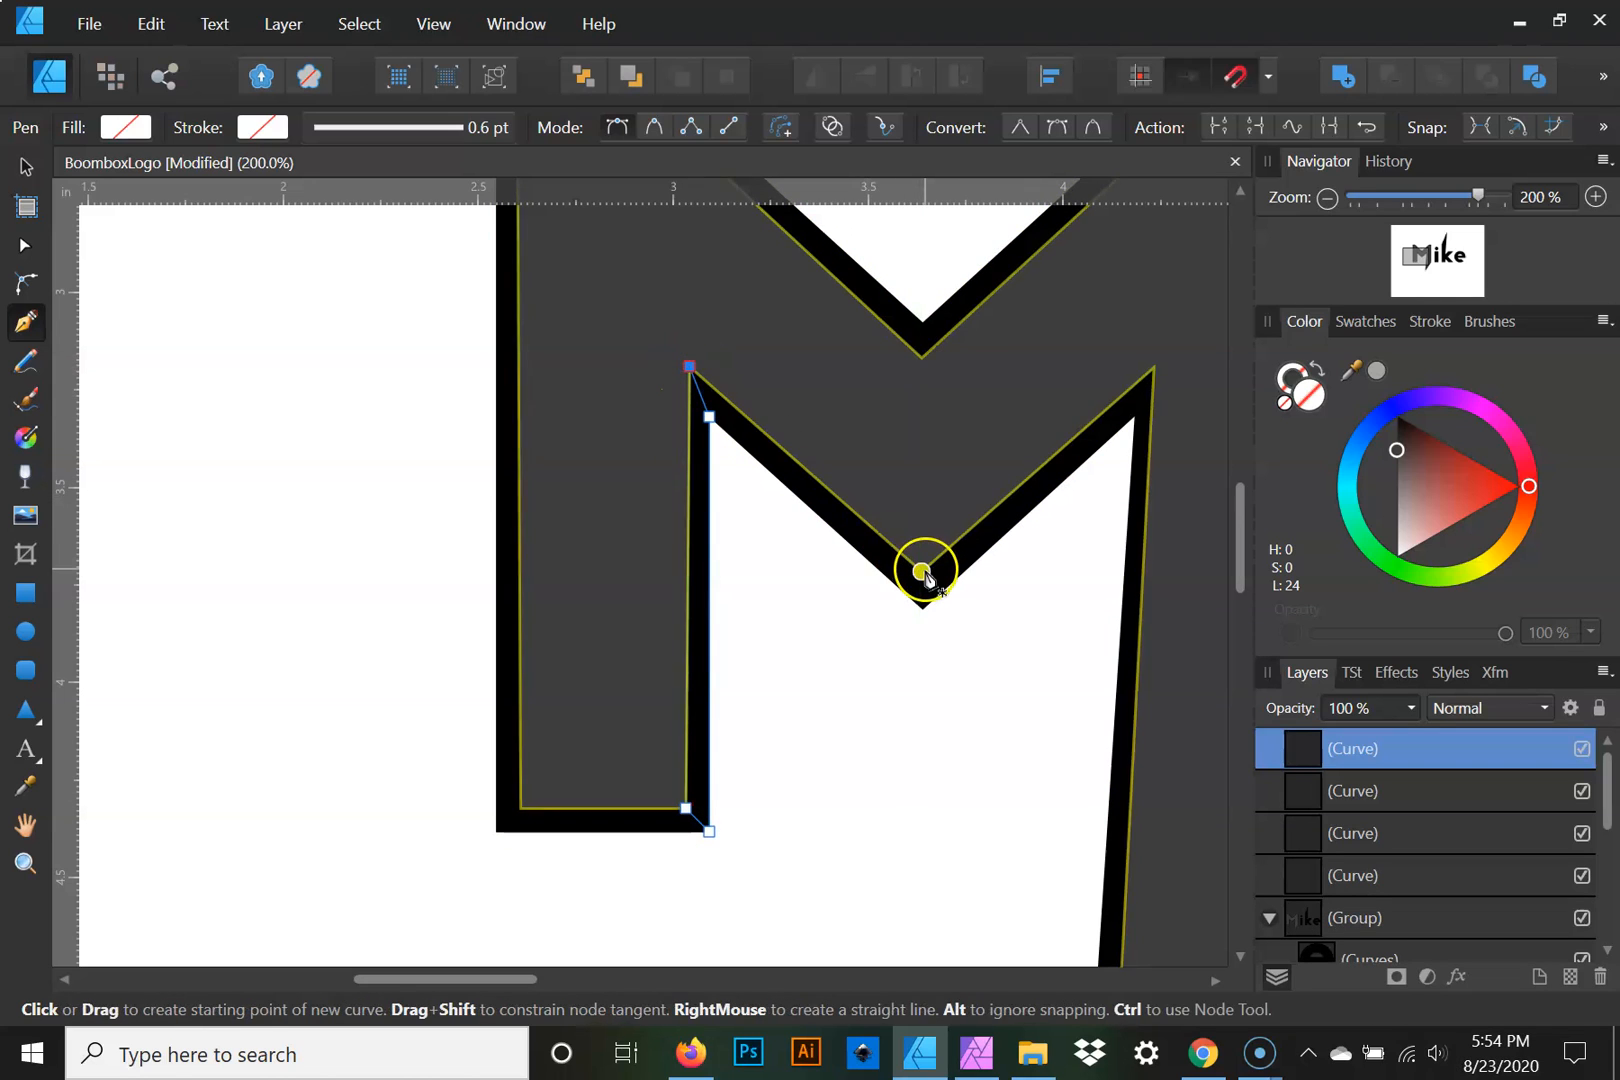
# Draw a closed four-point Pen shape over the black border beneath the left arm of the M's centre V
pyautogui.click(921, 571)
pyautogui.click(691, 368)
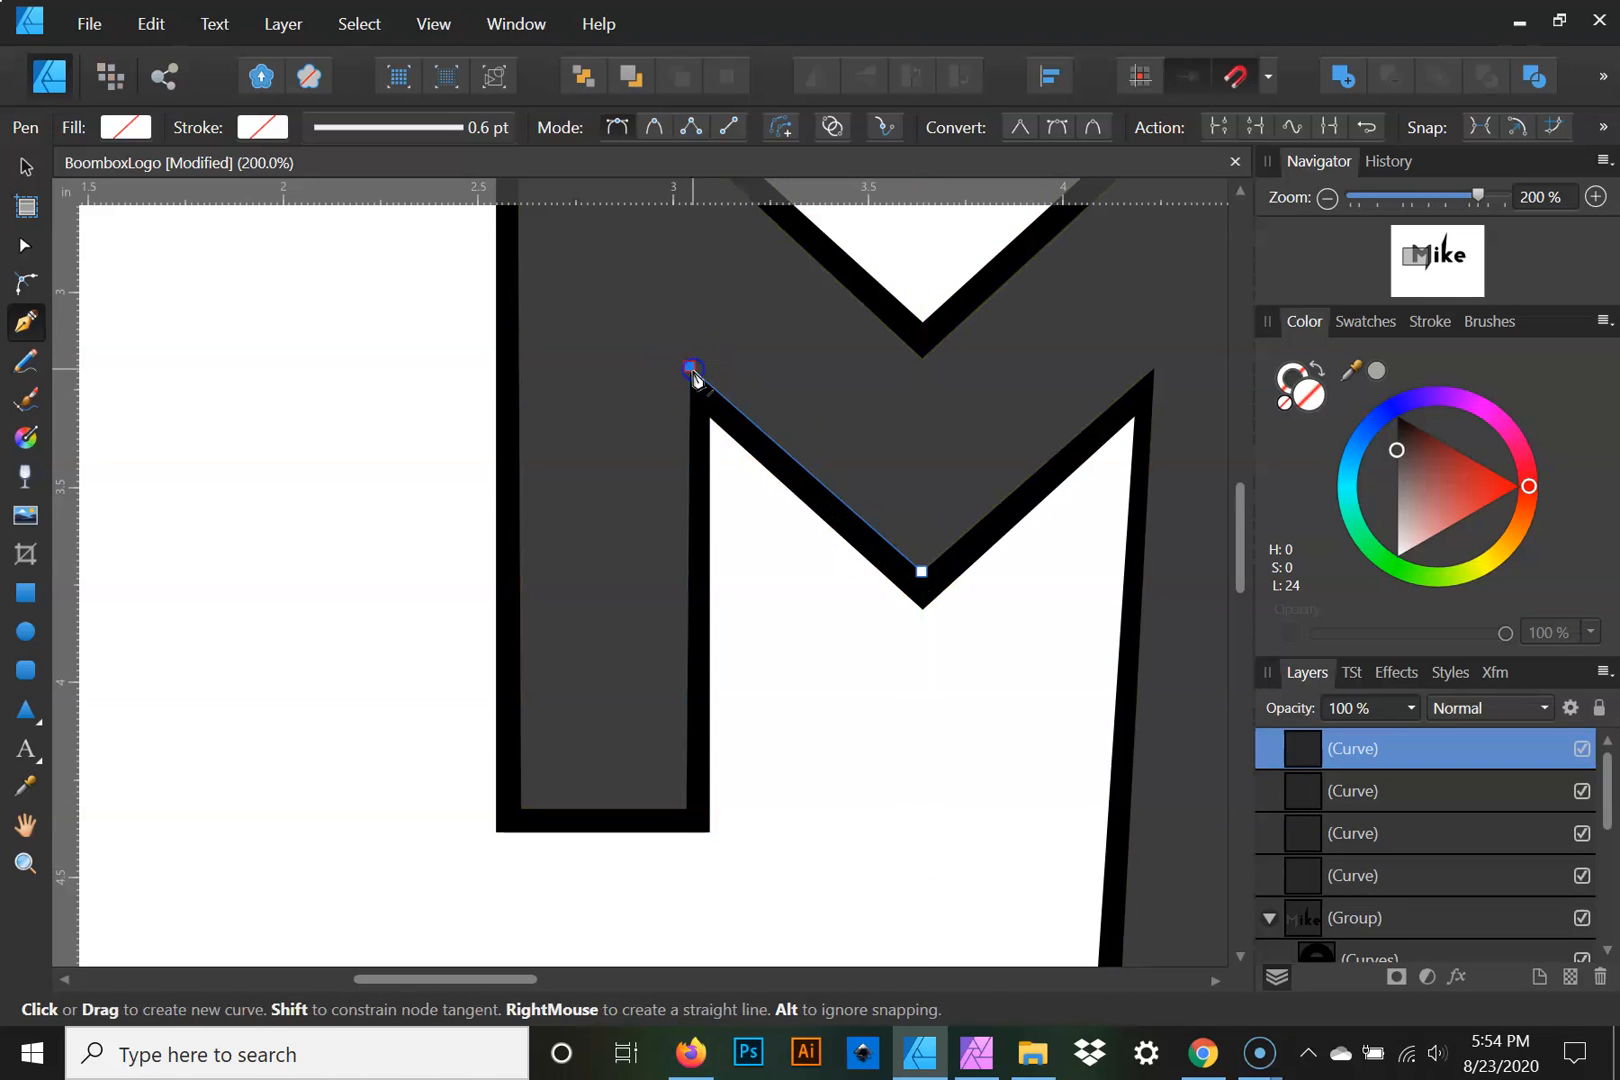
pyautogui.click(709, 416)
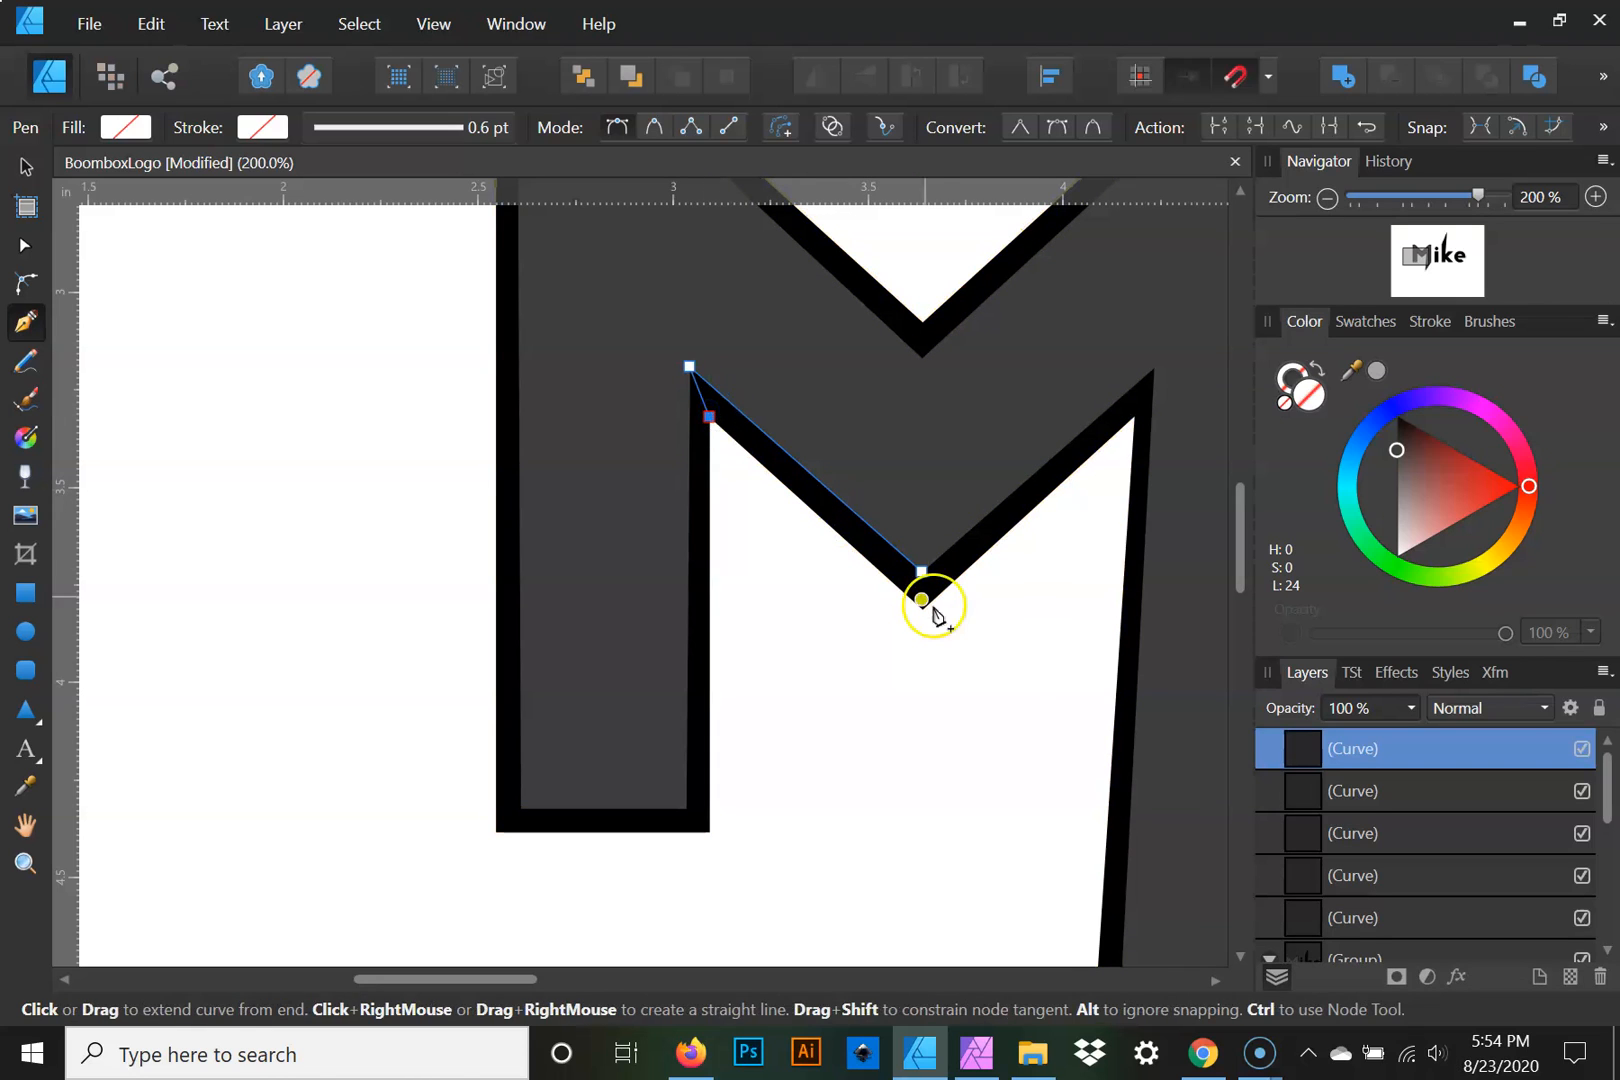
pyautogui.click(921, 605)
pyautogui.click(922, 572)
# Draw a closed four-point Pen shape over the black border beneath the right arm of the M's centre V
pyautogui.moveTo(991, 564); pyautogui.dragTo(763, 681)
pyautogui.click(925, 483)
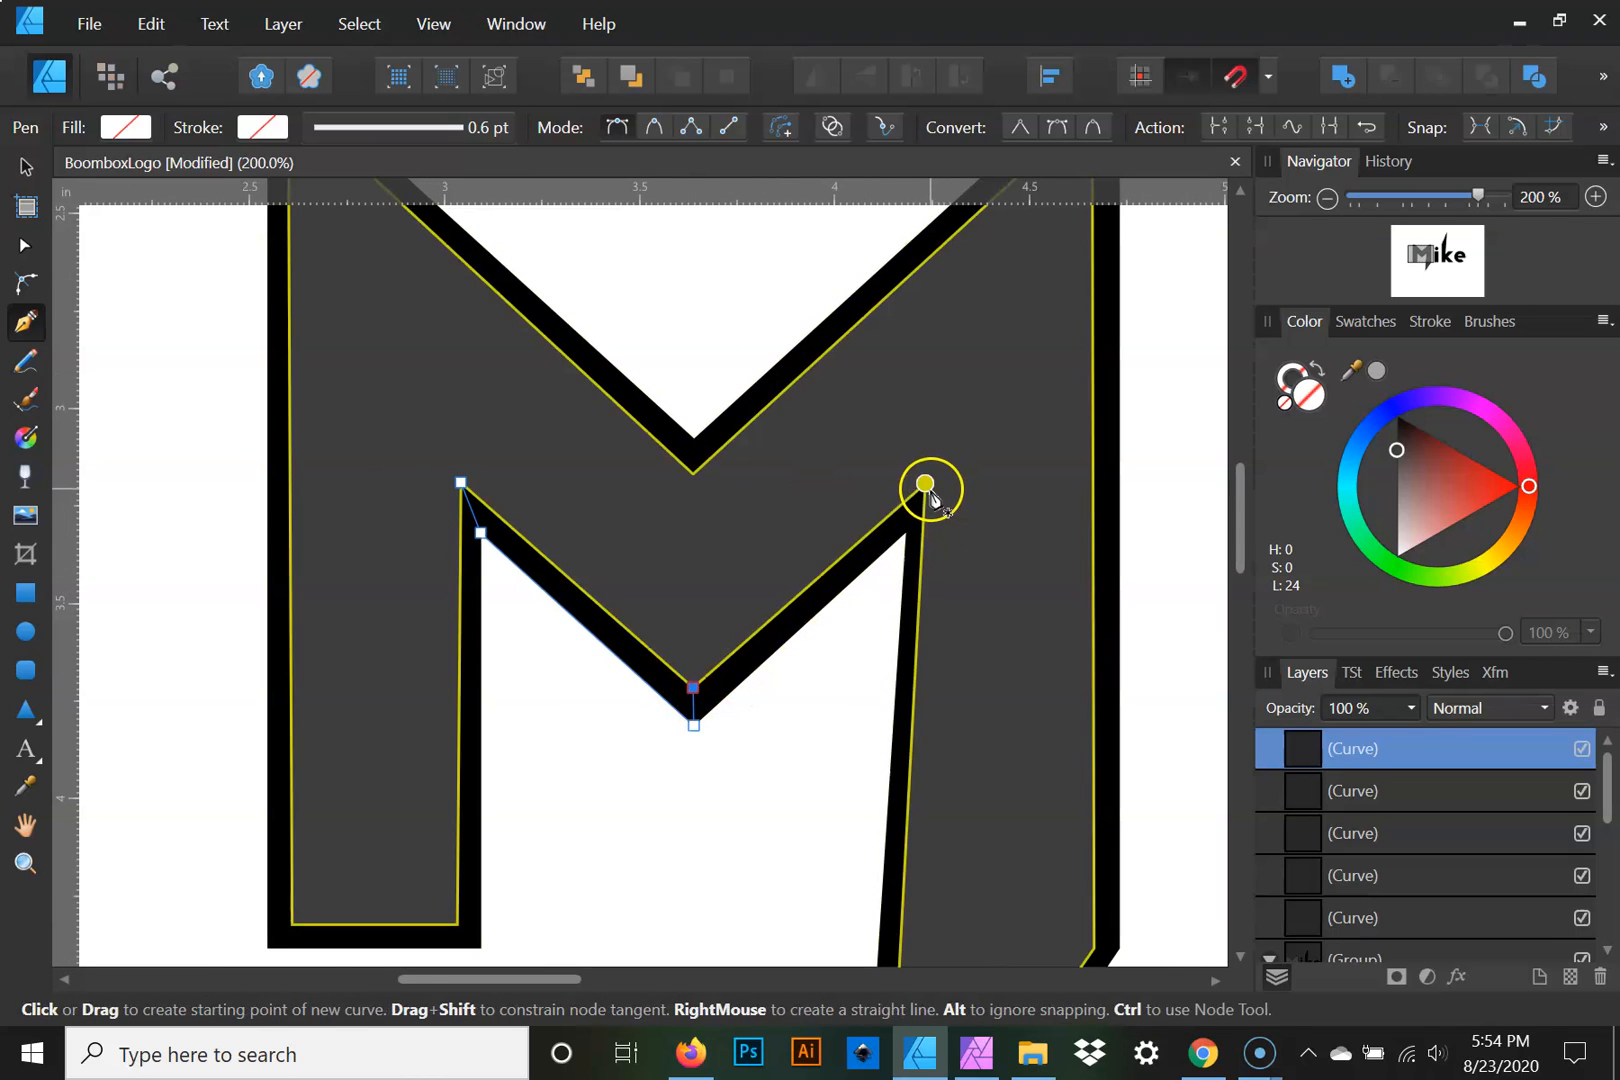
pyautogui.click(695, 689)
pyautogui.click(694, 725)
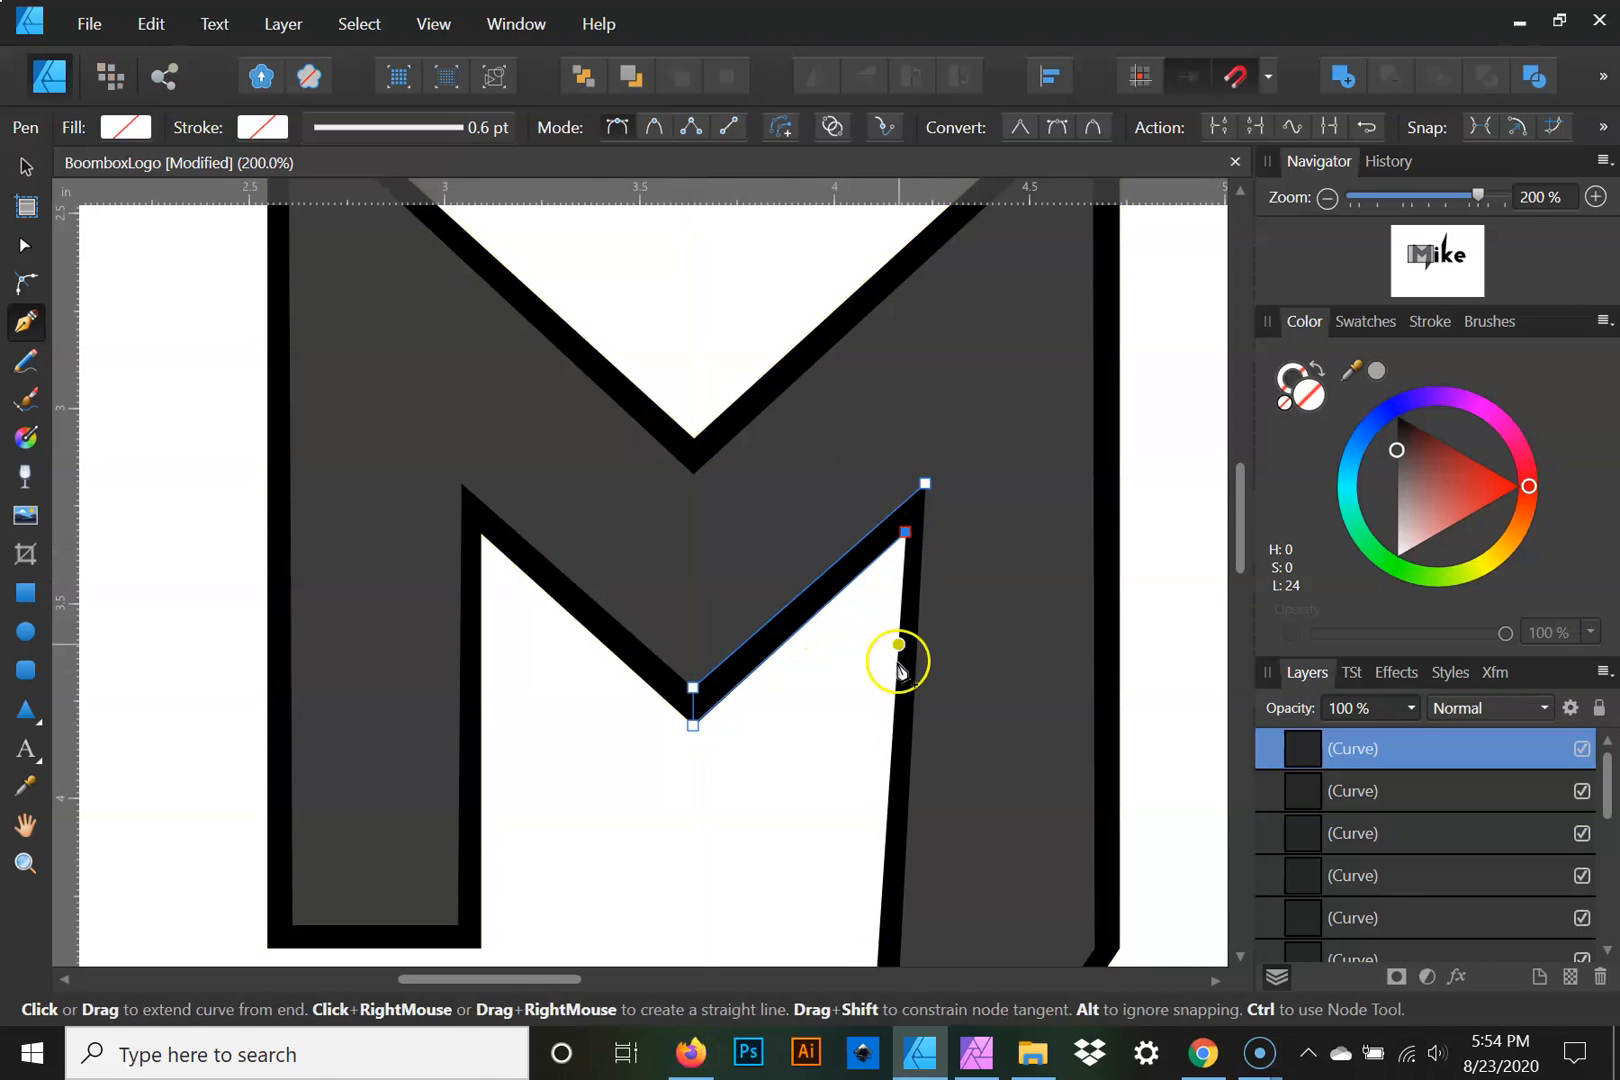
pyautogui.click(905, 531)
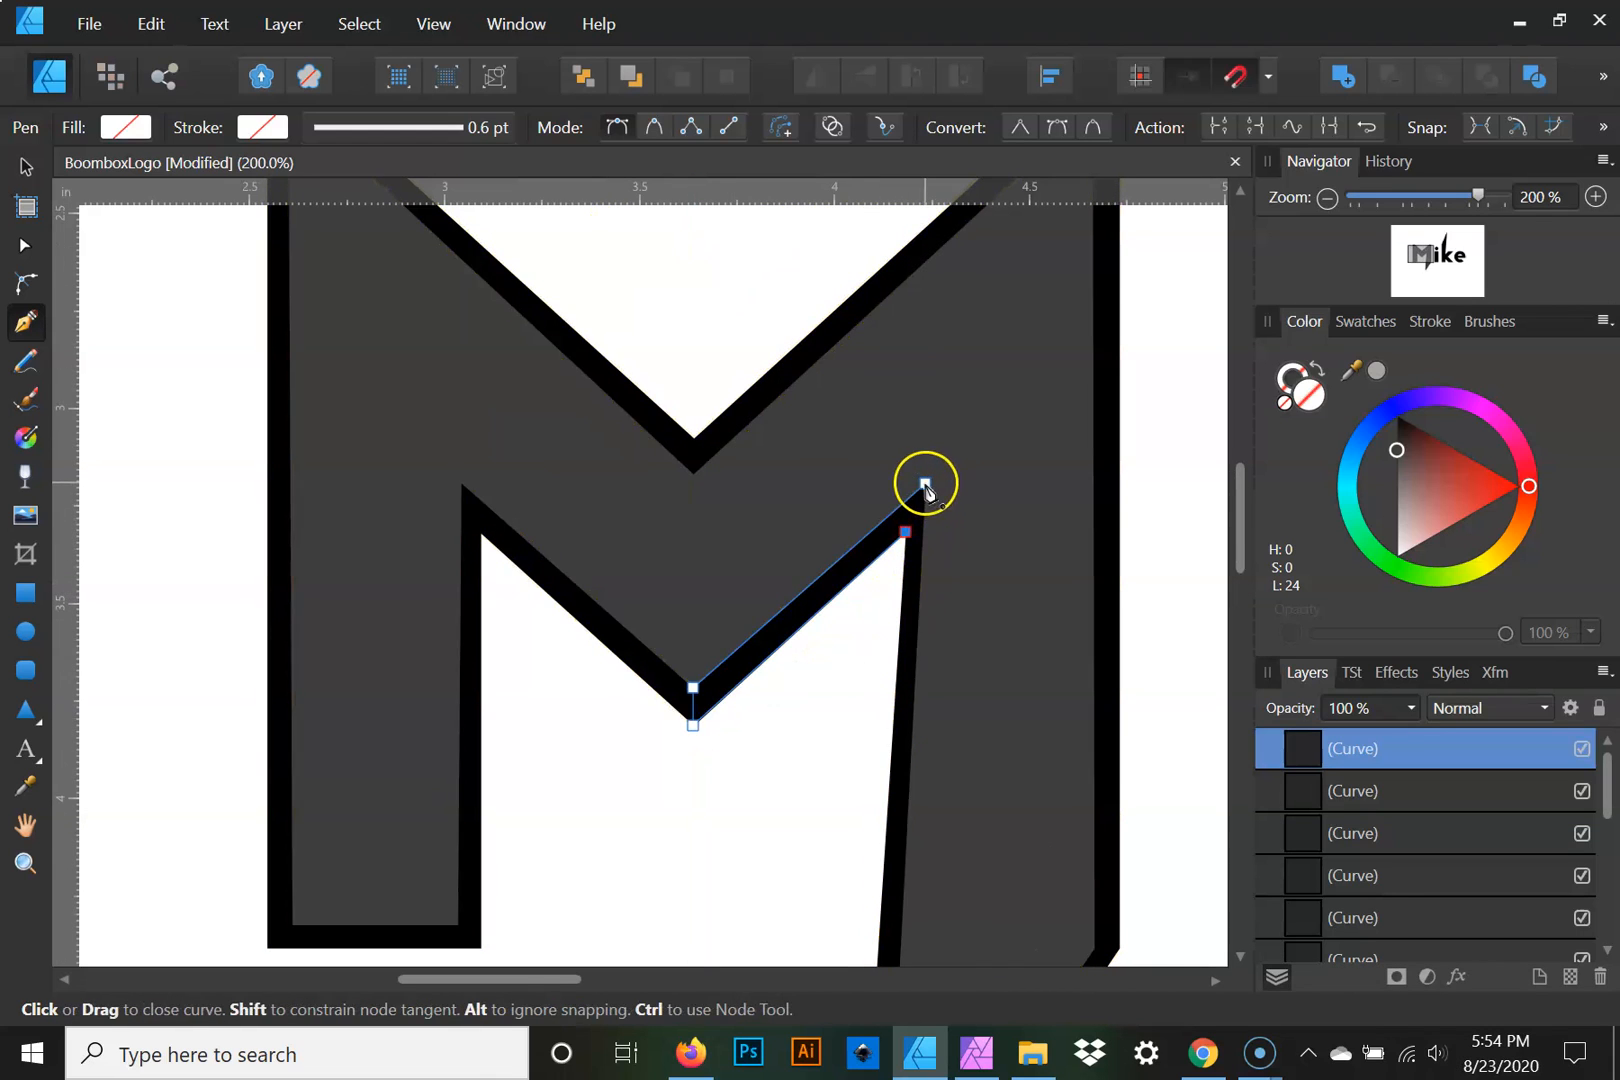
pyautogui.click(925, 484)
# Draw a closed four-point Pen shape over the black border along the left slope of the M's upper notch
pyautogui.click(694, 438)
pyautogui.scroll(3, 640, 465)
pyautogui.click(362, 341)
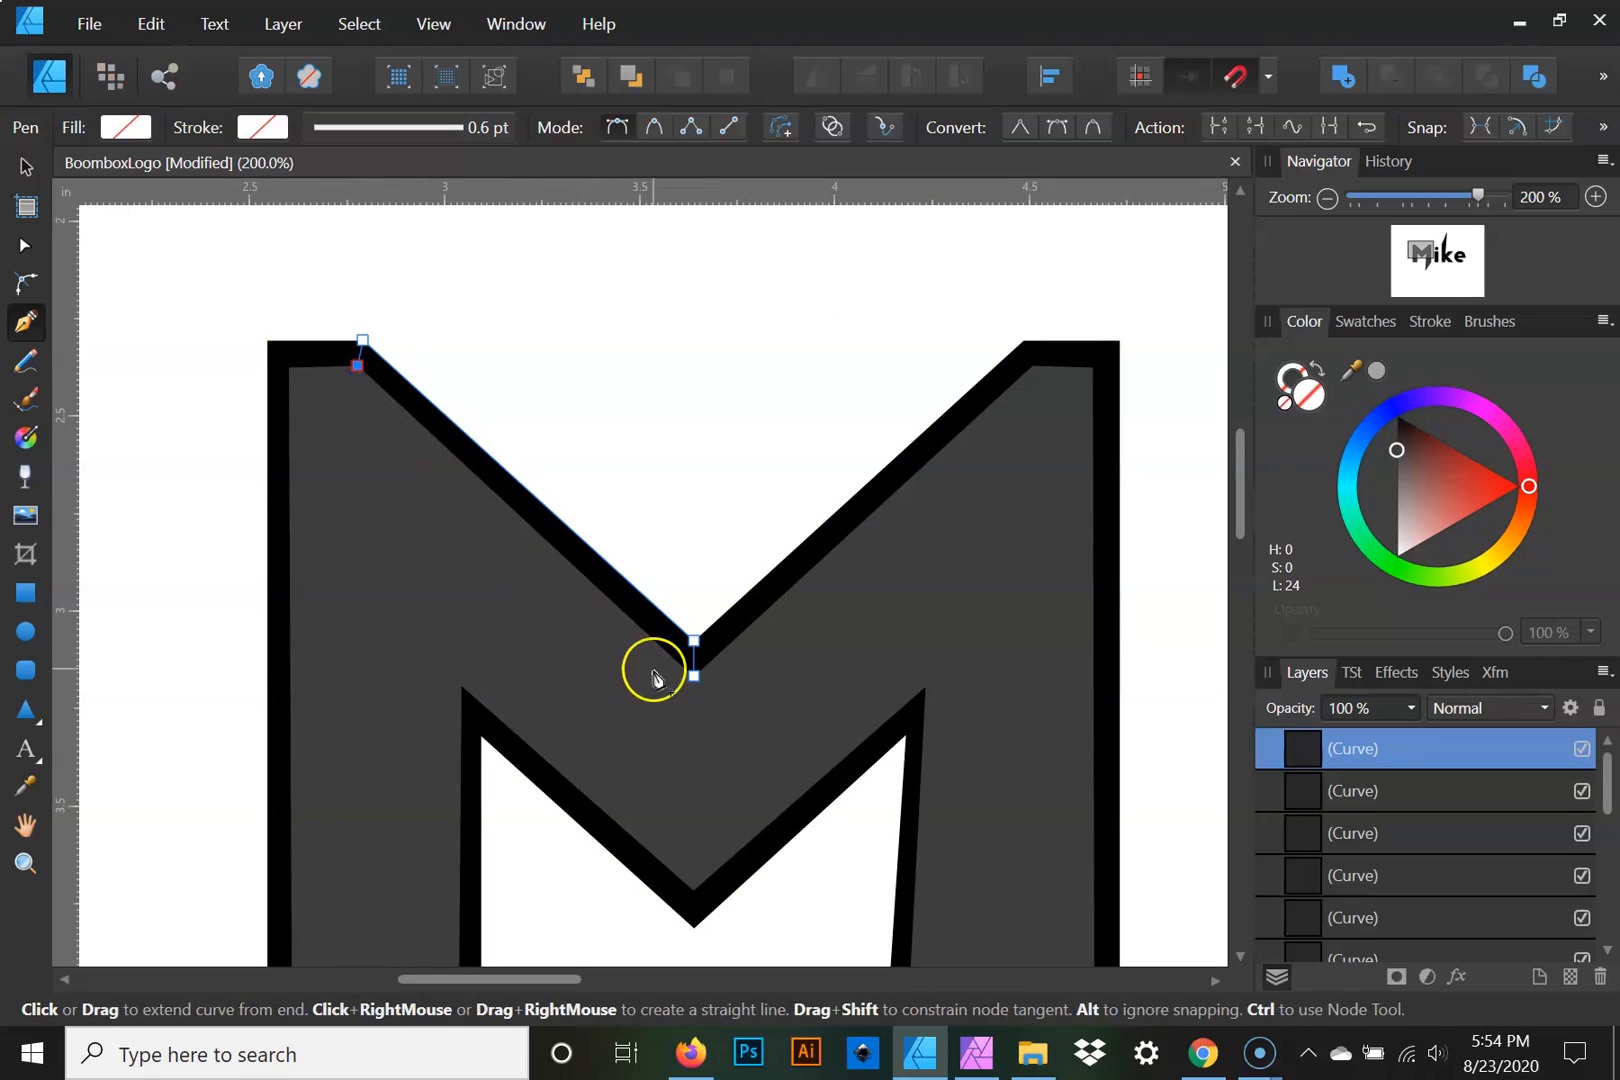
pyautogui.click(694, 682)
pyautogui.press('Escape')
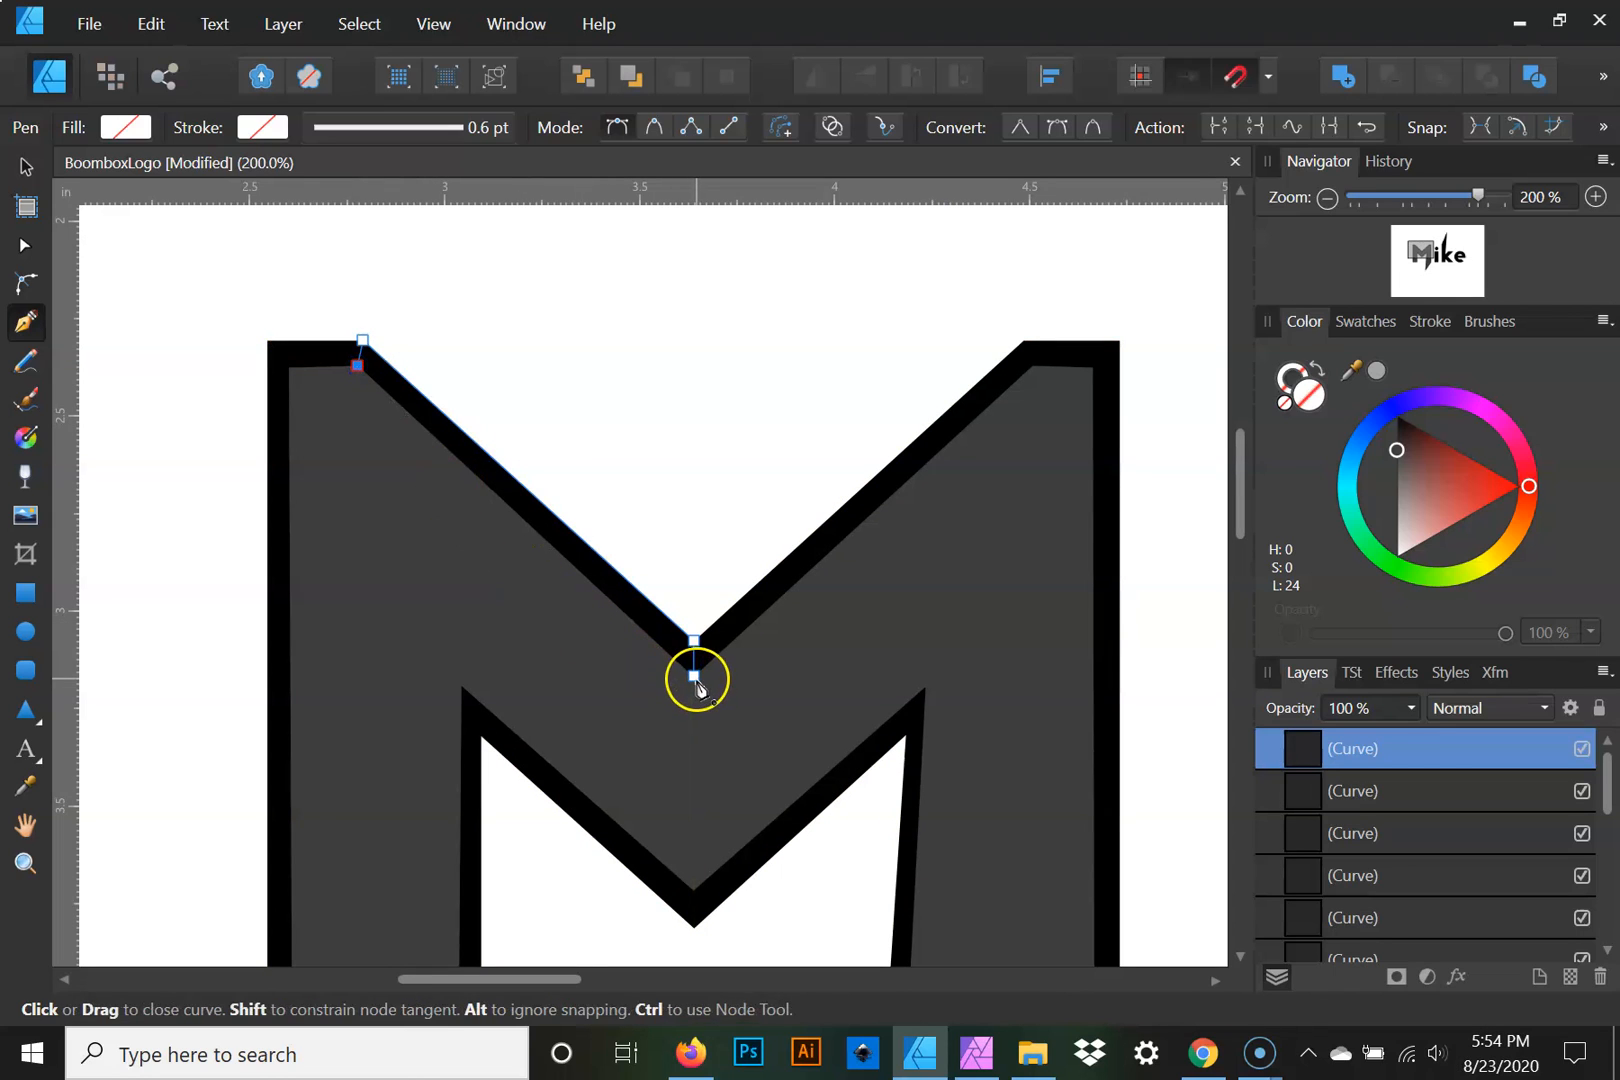
# Draw a closed four-point Pen shape over the black border along the top of the M's right leg
pyautogui.click(1031, 352)
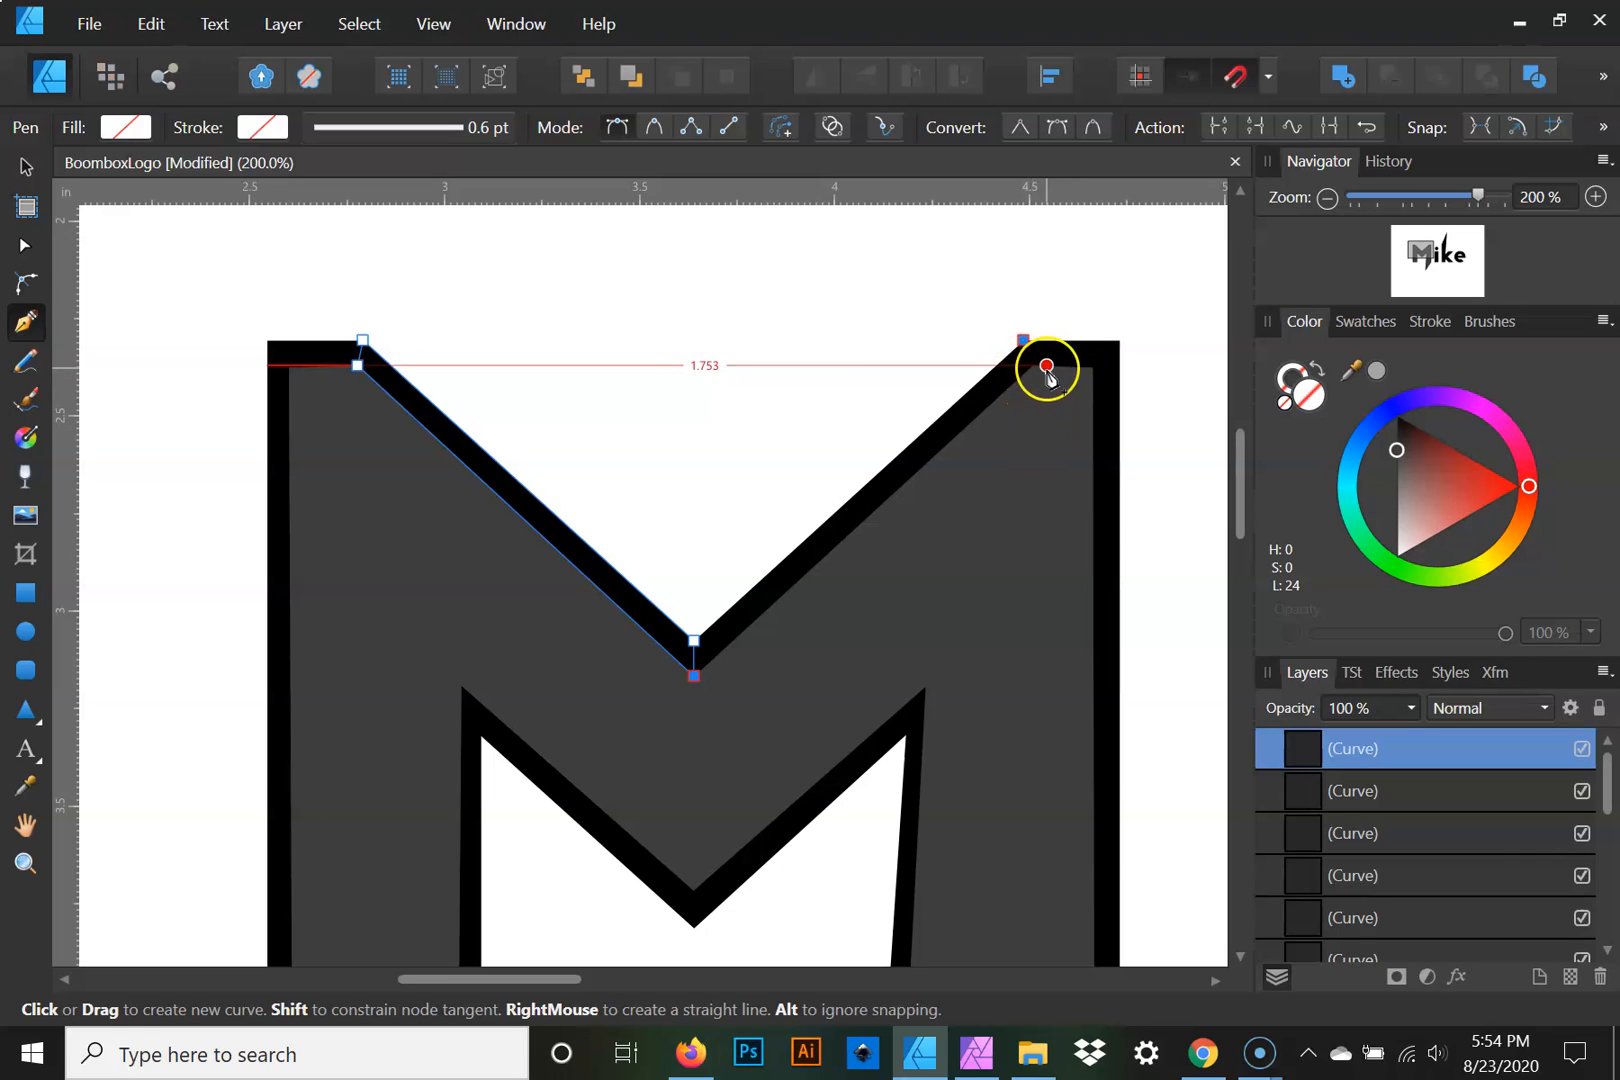
pyautogui.click(1118, 341)
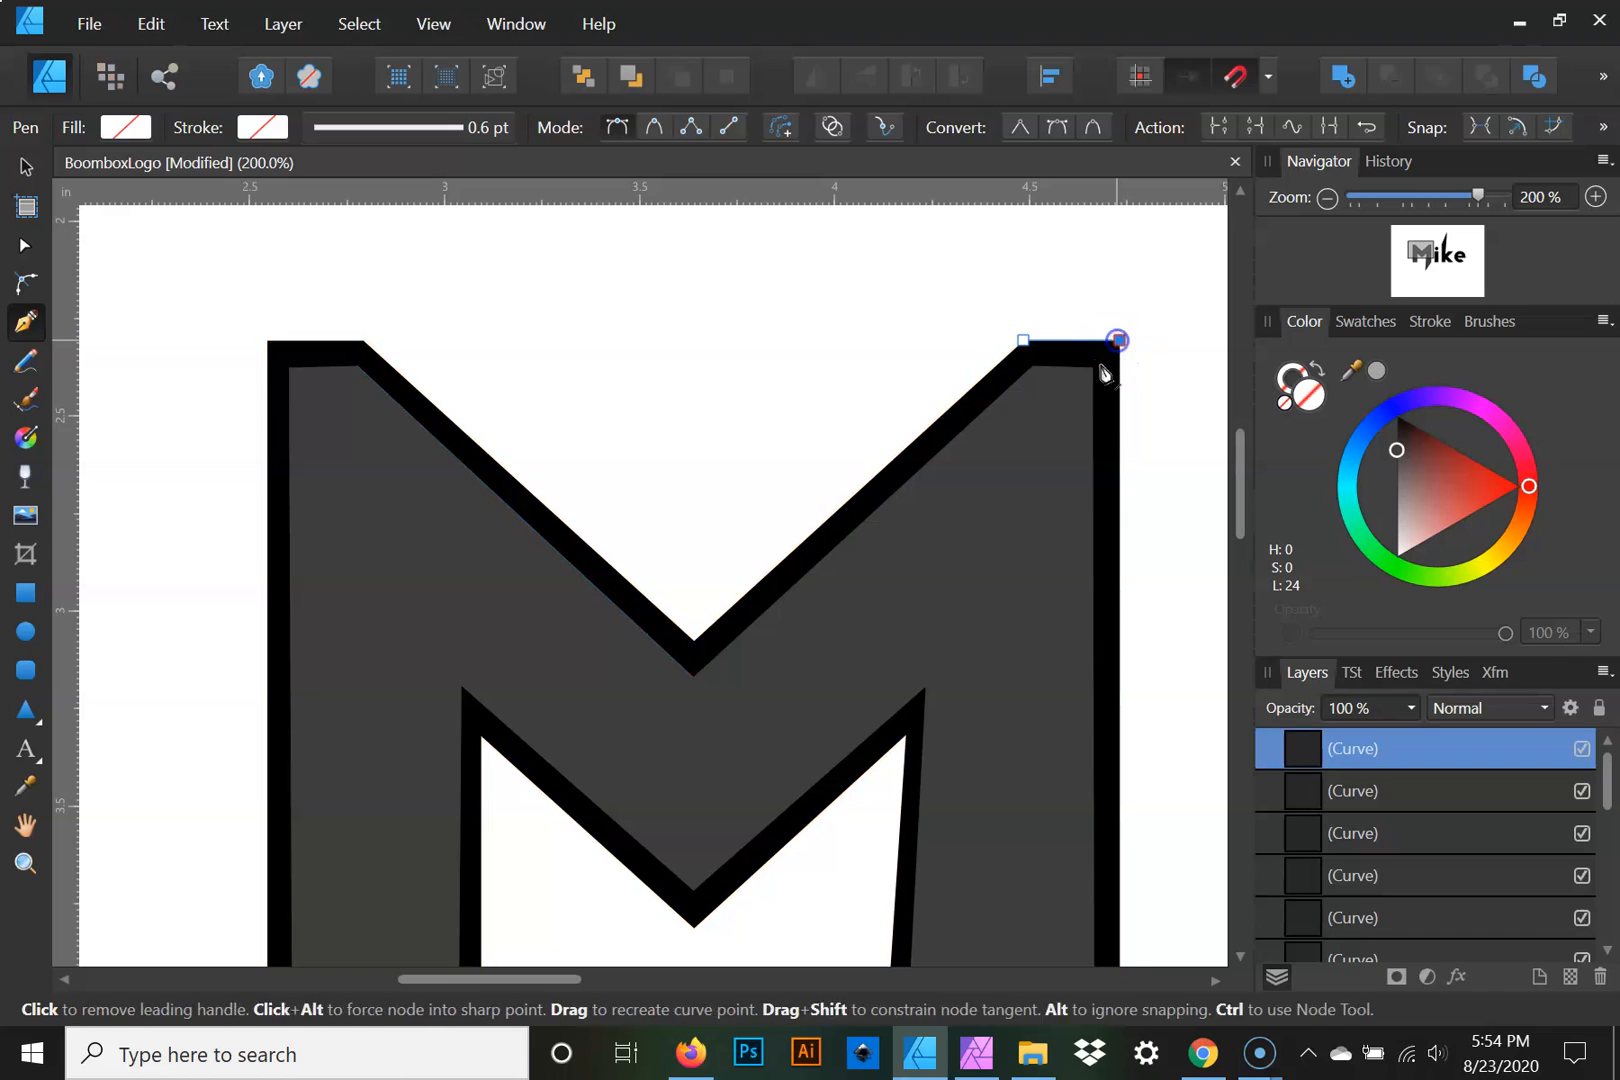
pyautogui.click(1092, 368)
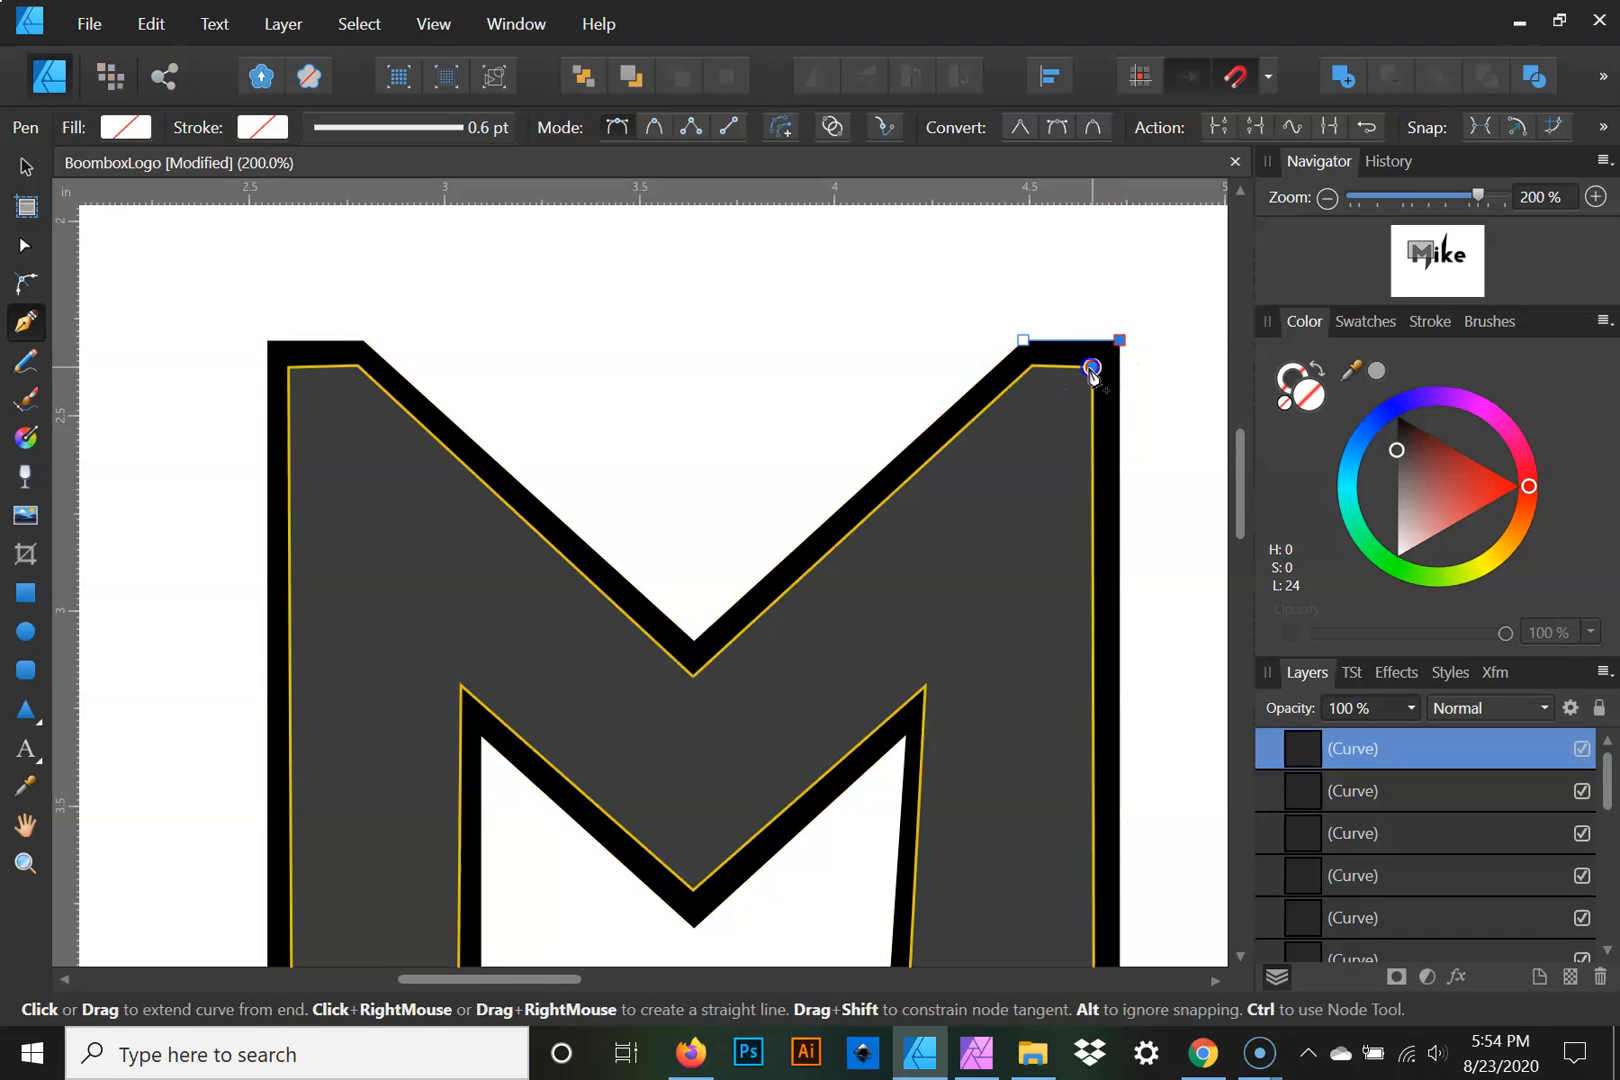
pyautogui.click(1032, 367)
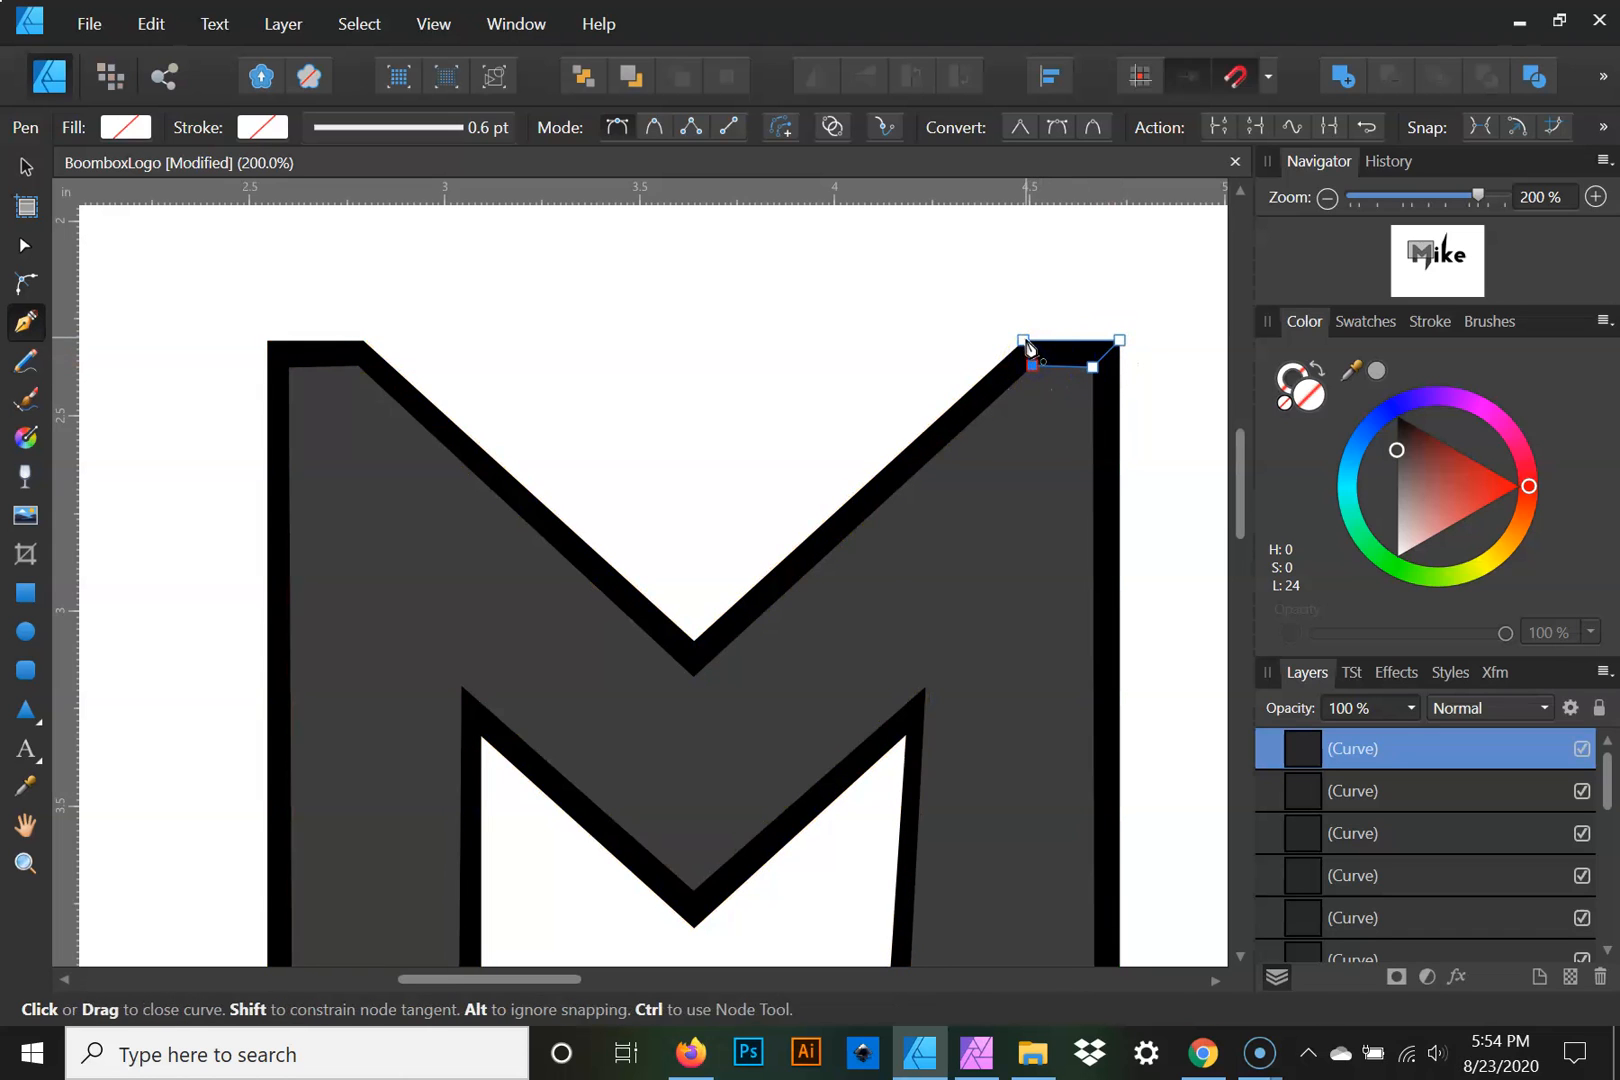
pyautogui.click(1022, 340)
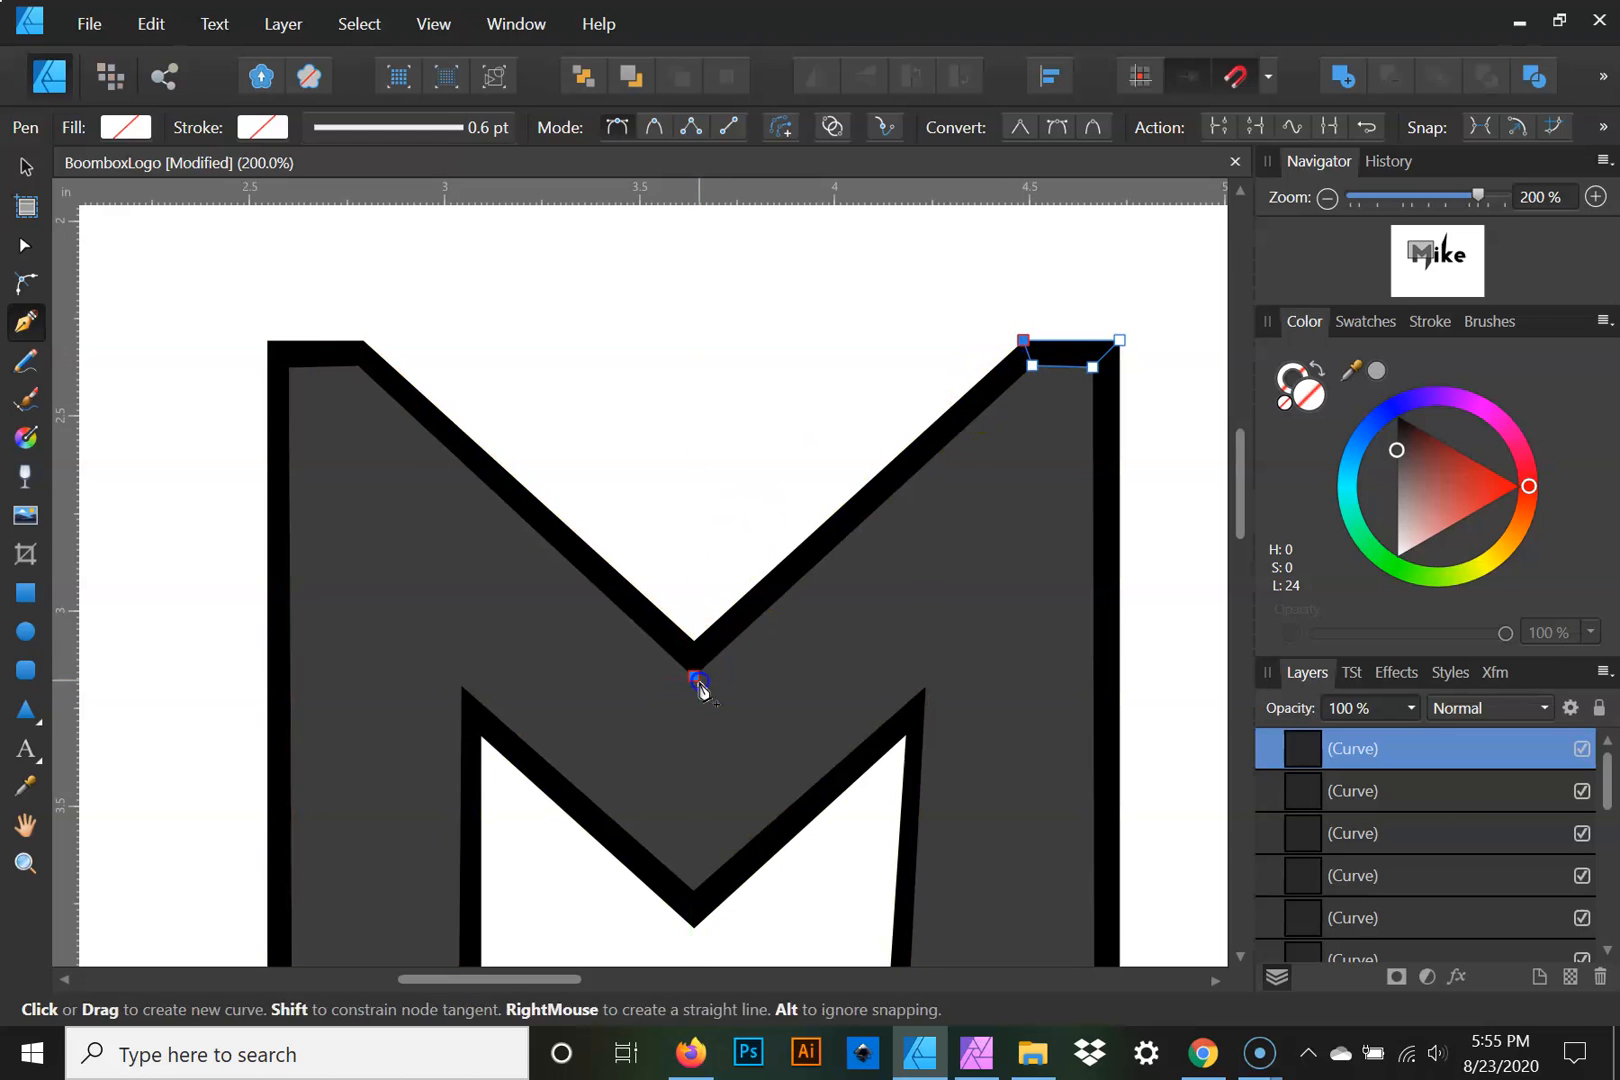
# Draw a closed four-point Pen shape over the black border along the right slope of the M's upper notch
pyautogui.click(694, 640)
pyautogui.click(1022, 340)
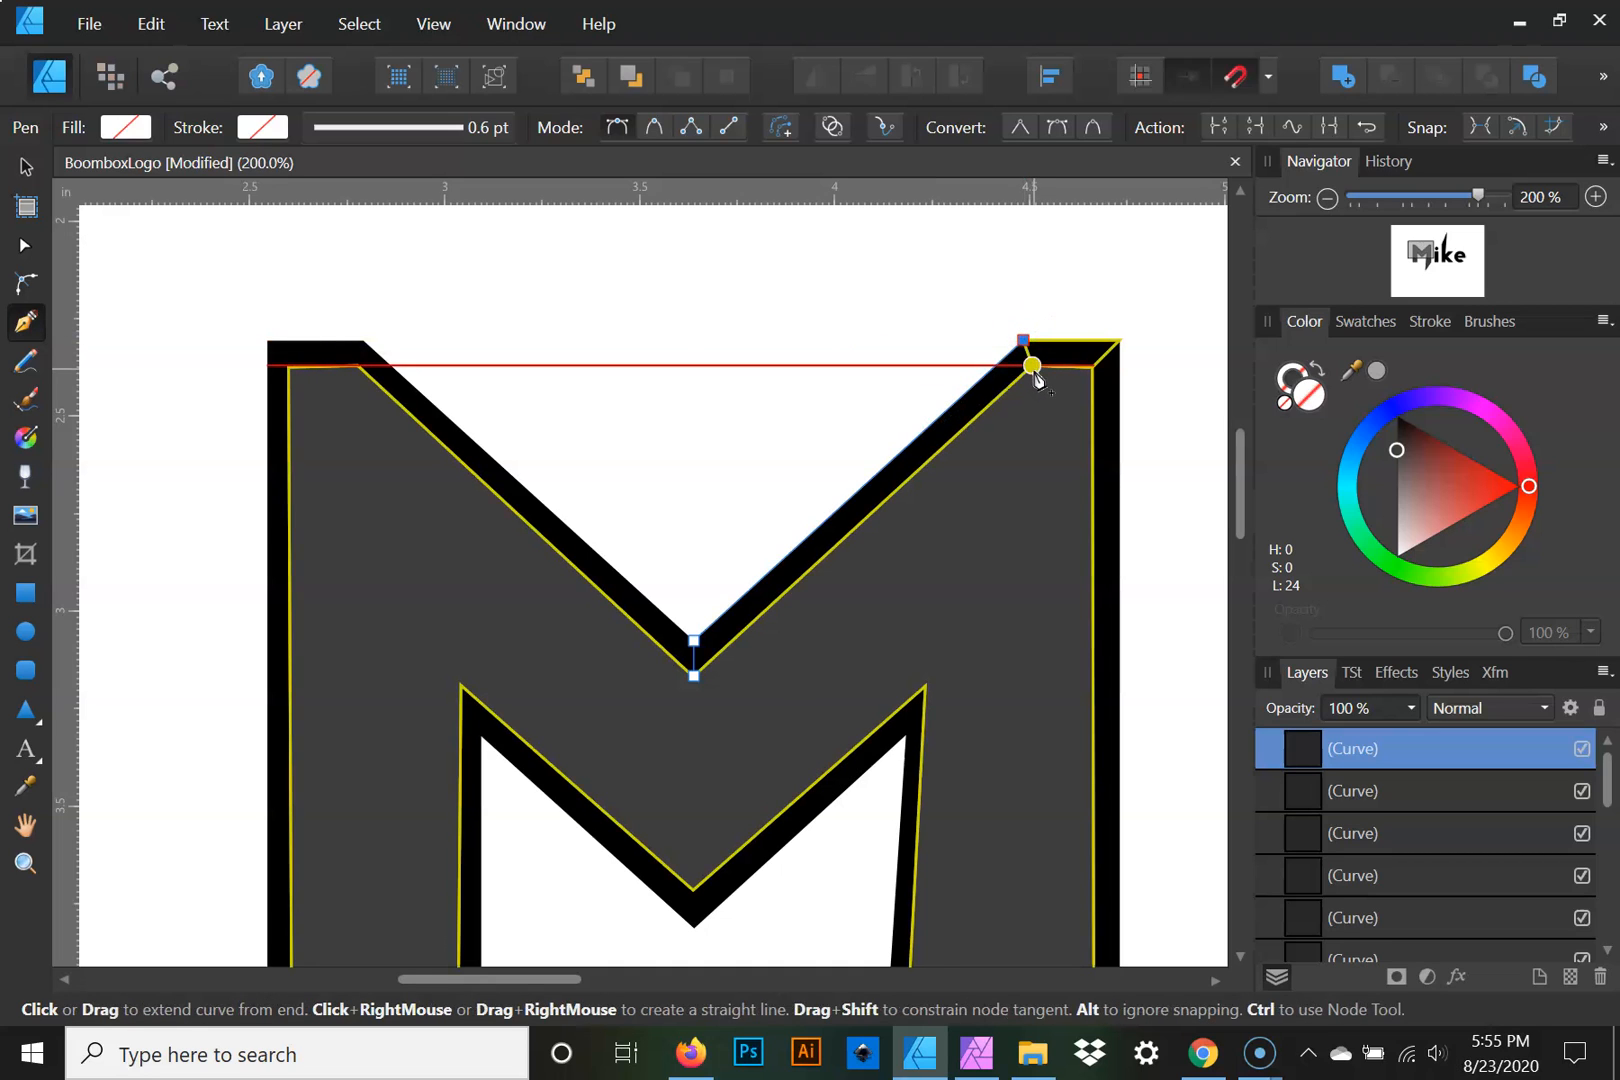
pyautogui.click(1032, 366)
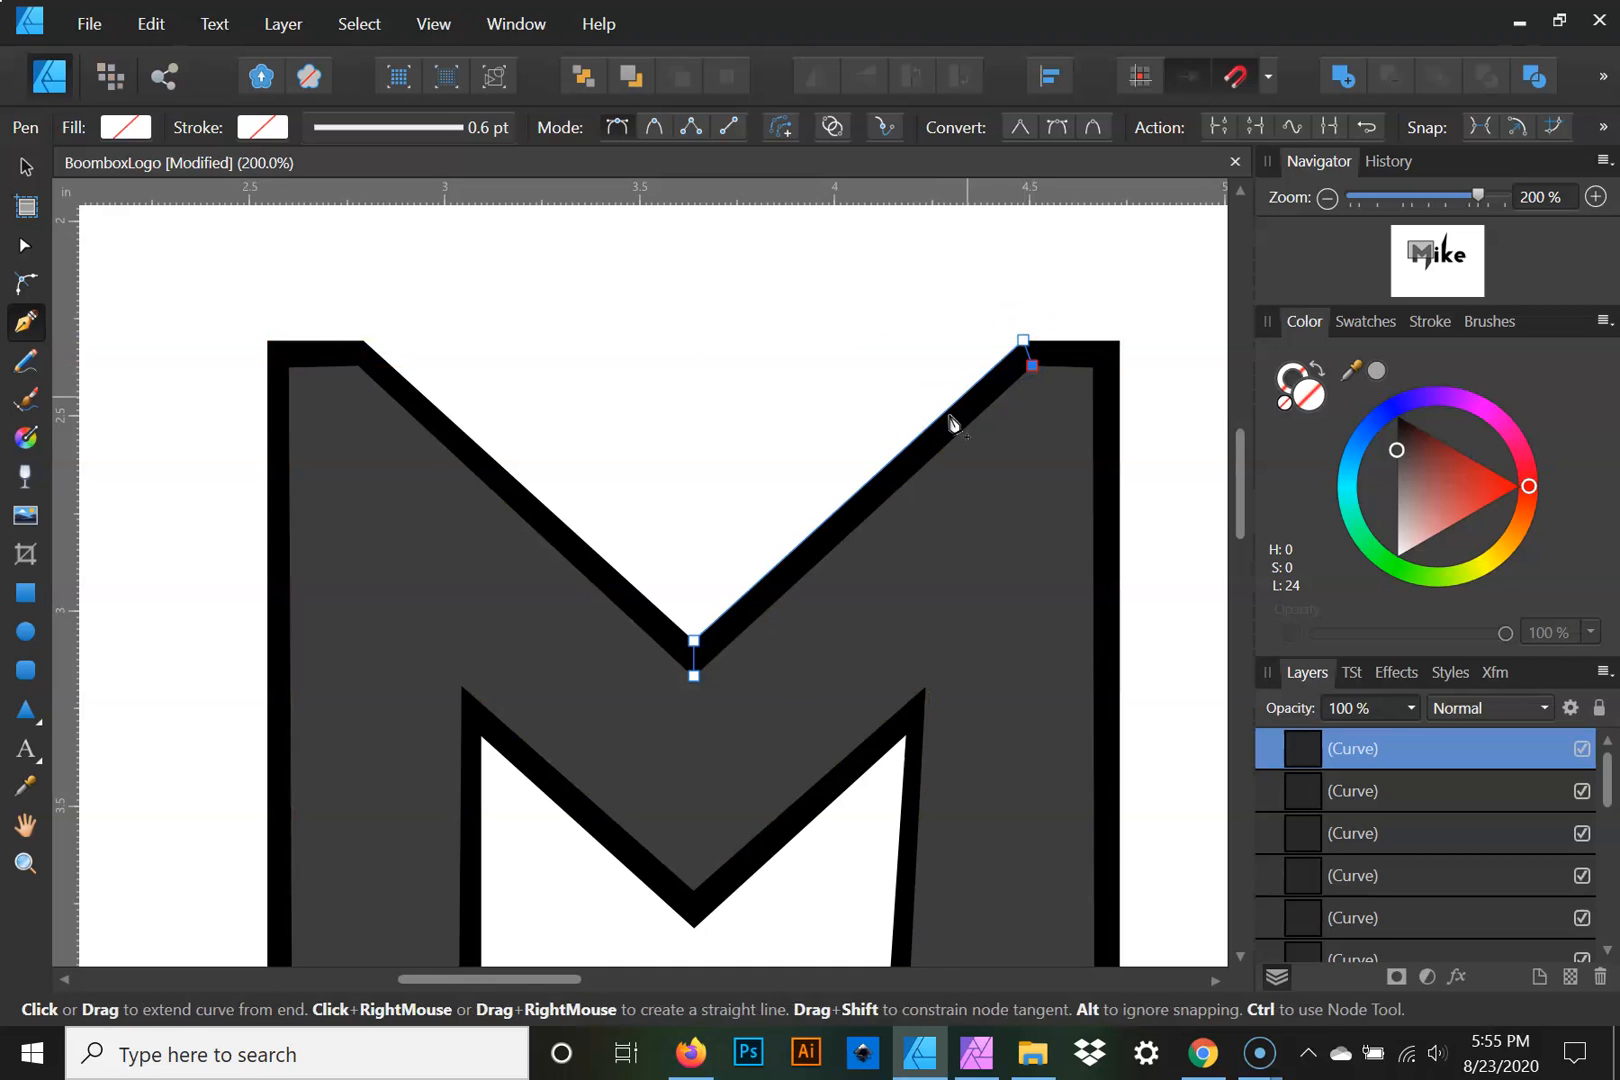
pyautogui.click(695, 677)
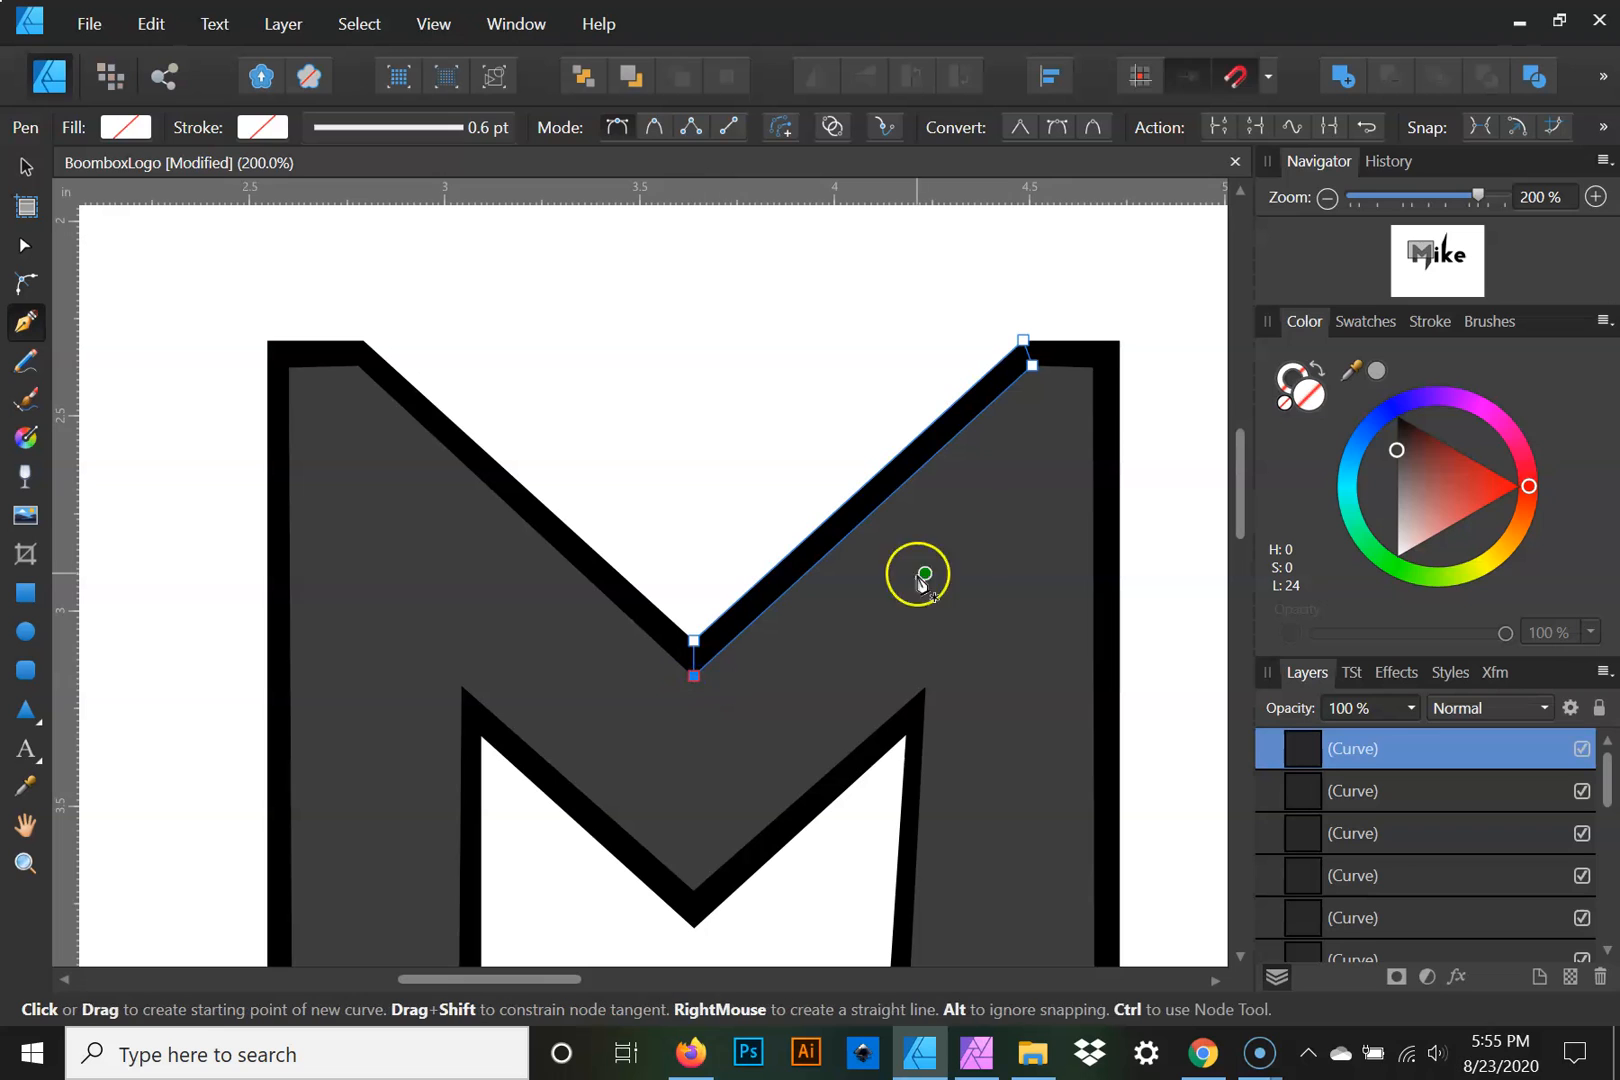
# Draw a closed four-point Pen shape over the black border along the outer vertical side of the M's right leg
pyautogui.click(1094, 368)
pyautogui.click(1119, 341)
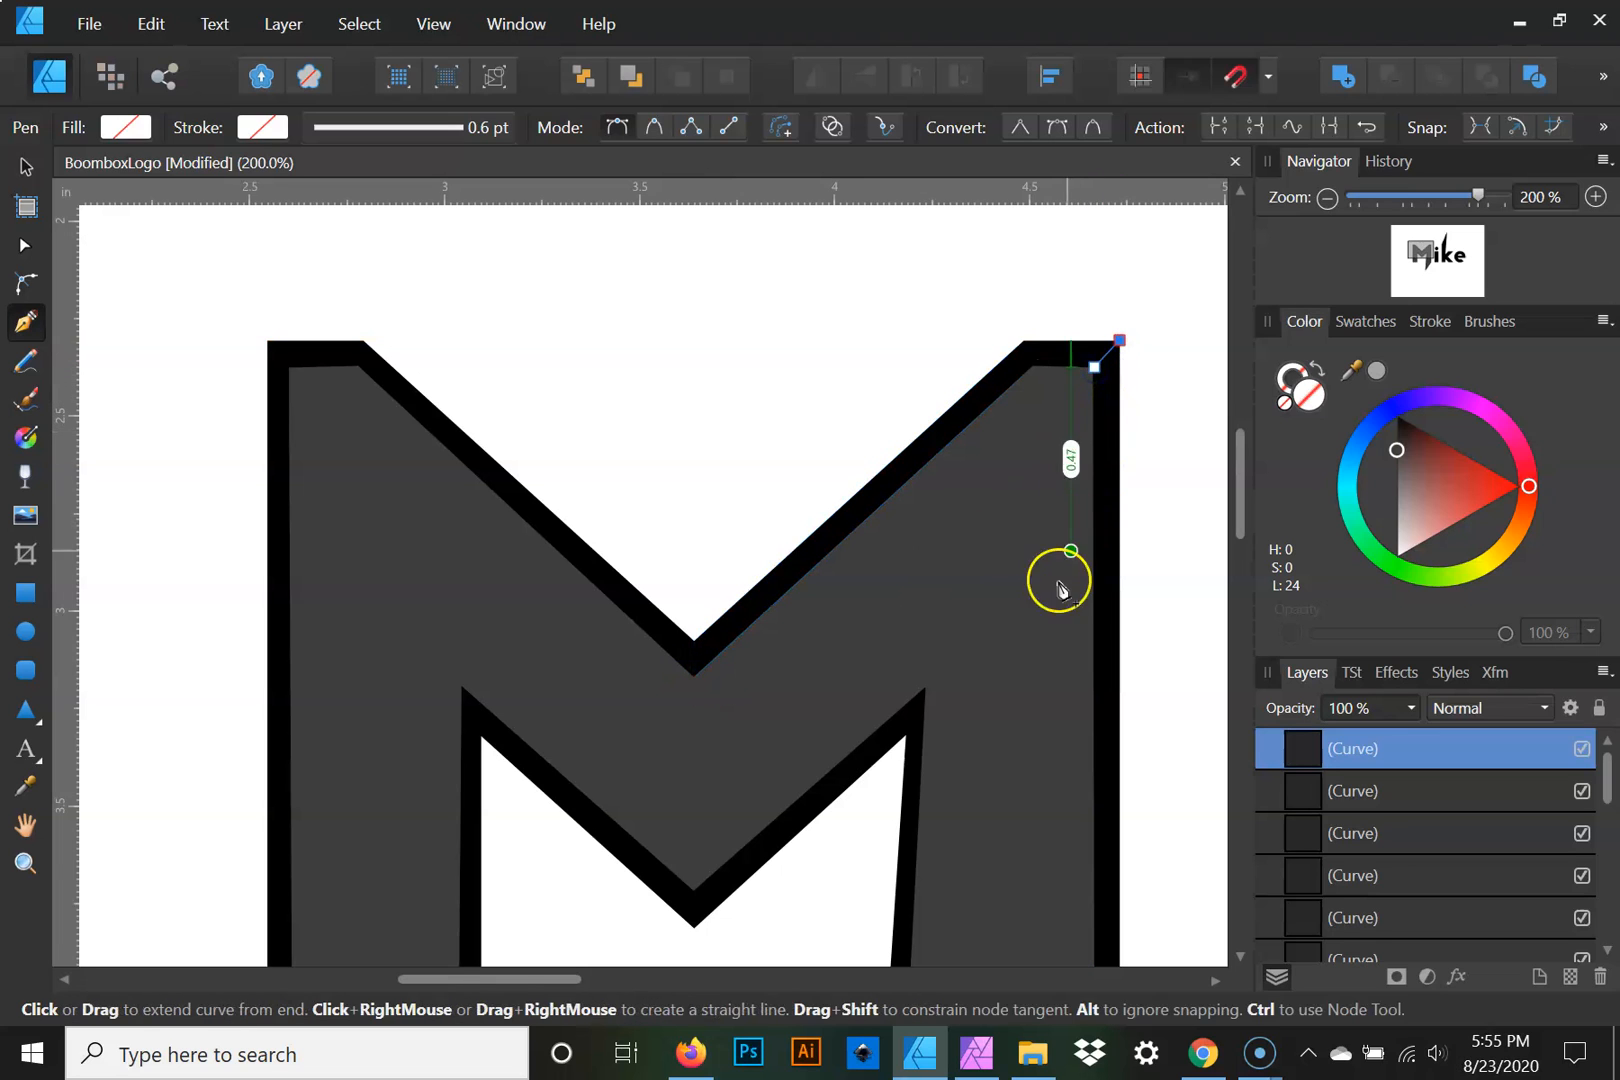
pyautogui.press('space')
pyautogui.moveTo(1056, 624); pyautogui.dragTo(872, 173)
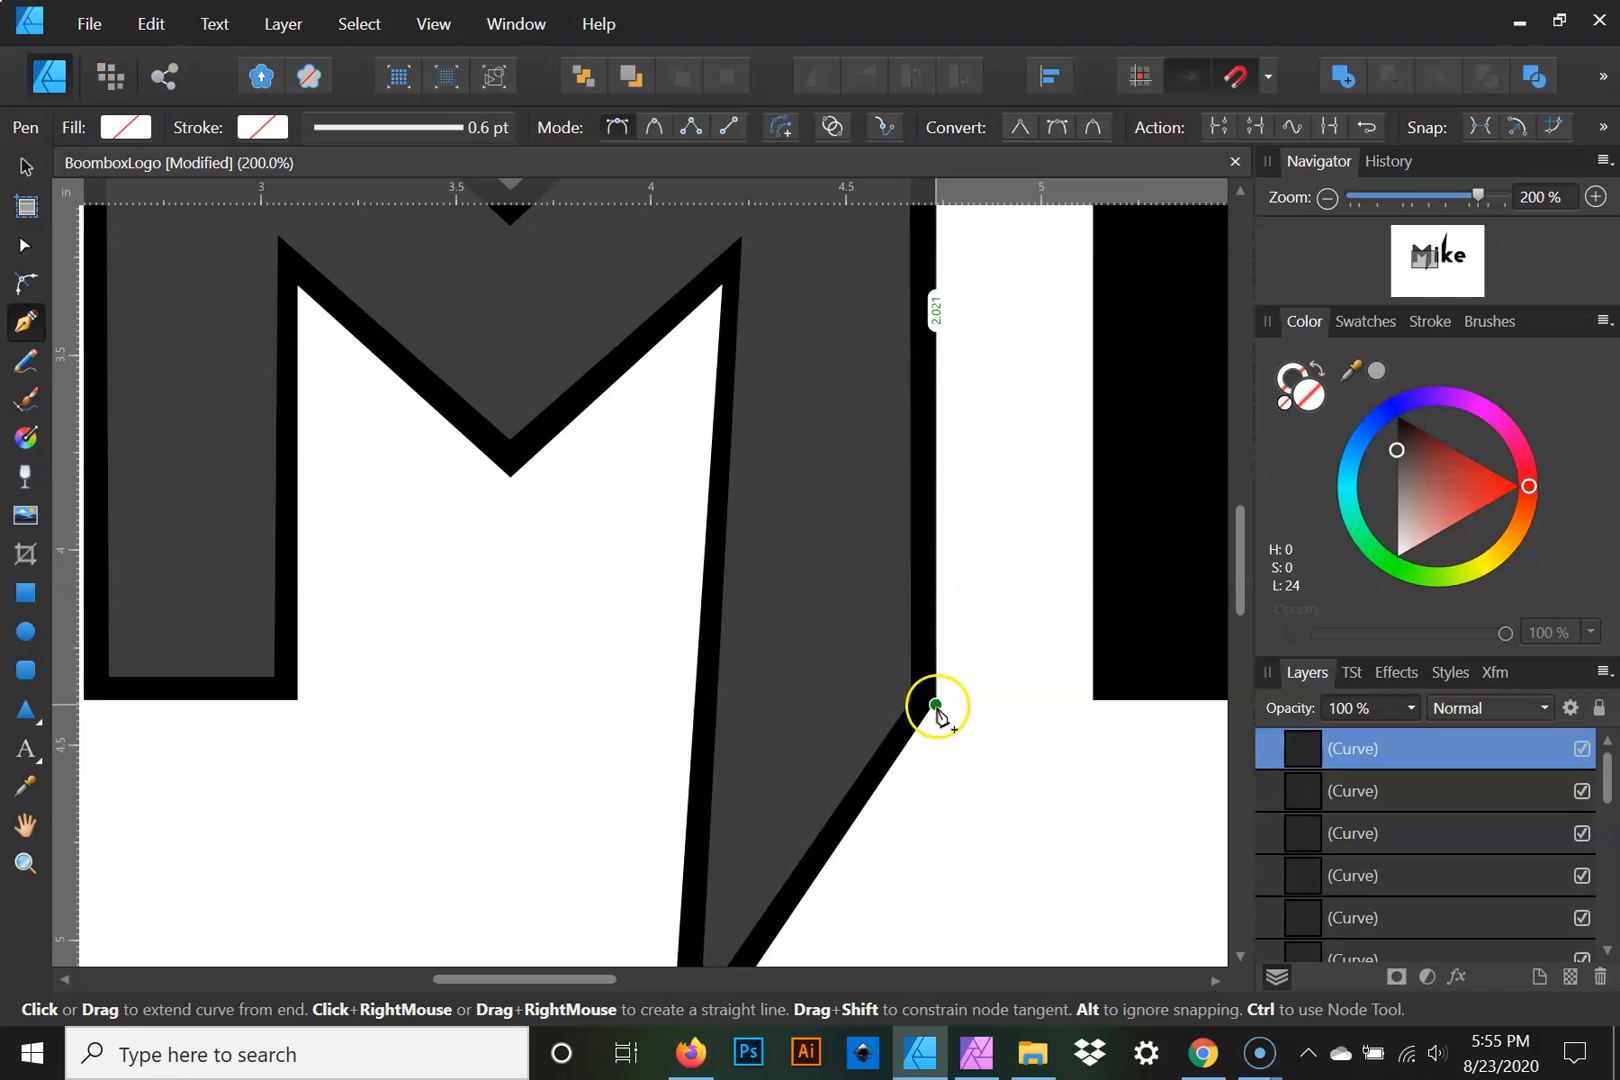
pyautogui.click(936, 703)
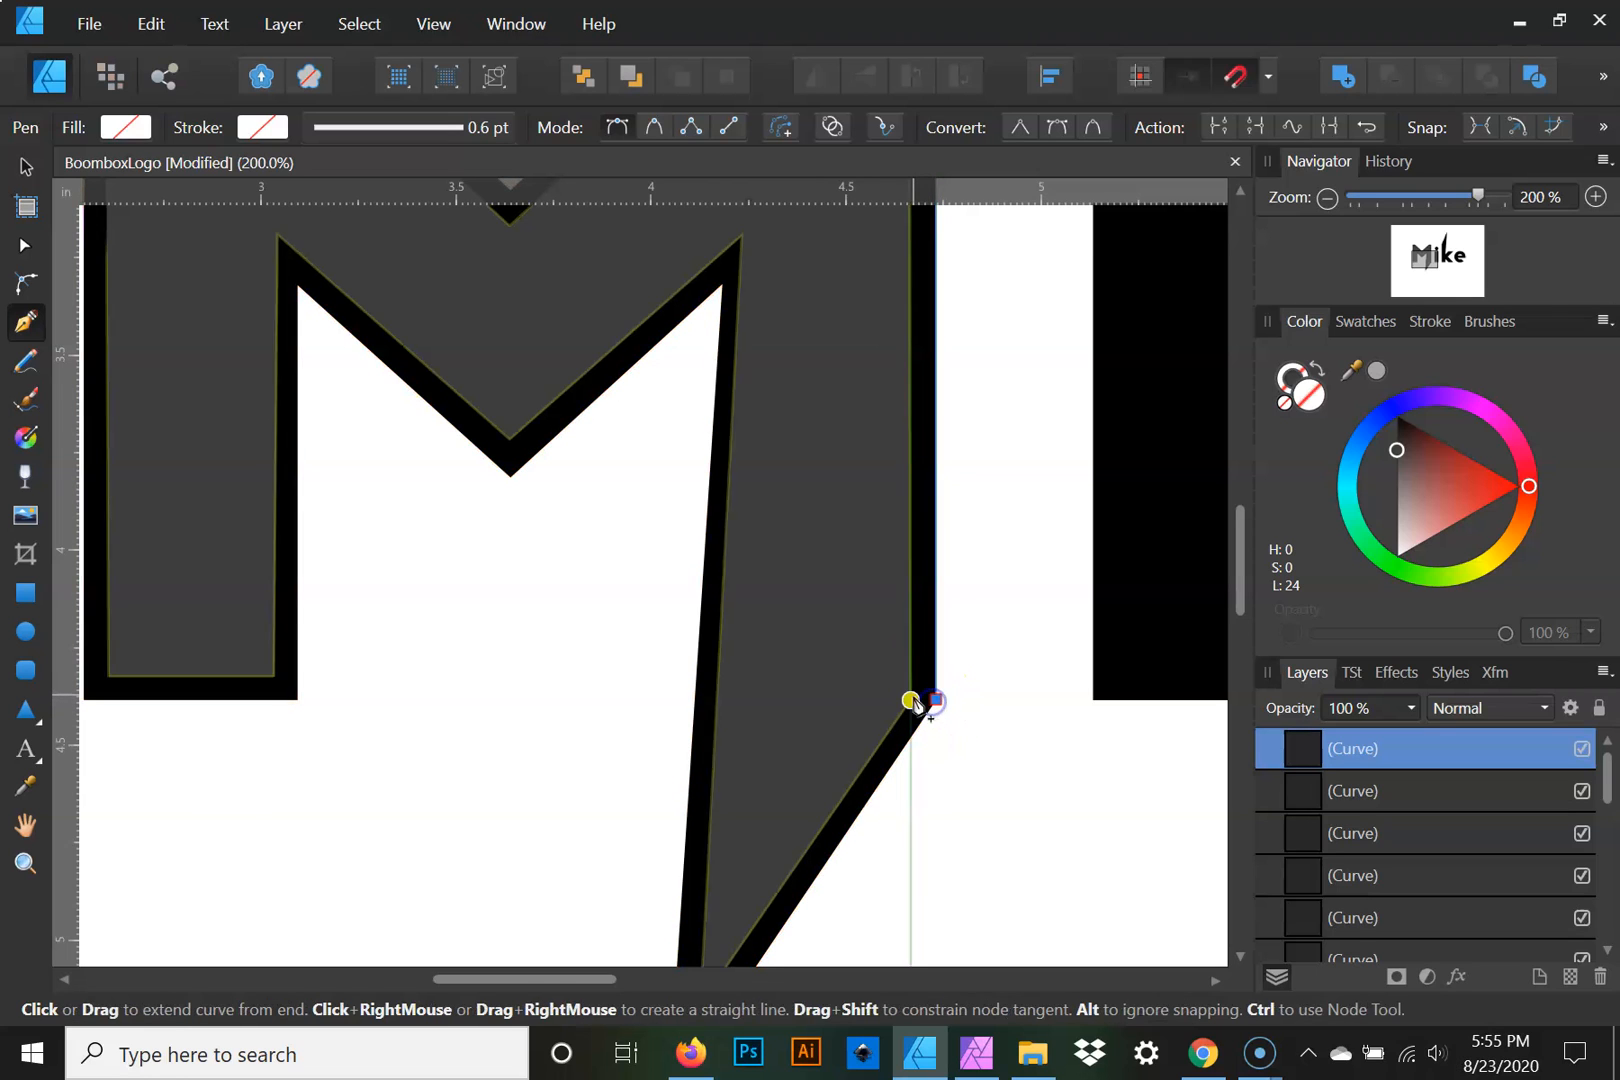
pyautogui.press('space')
pyautogui.moveTo(922, 589); pyautogui.dragTo(861, 911)
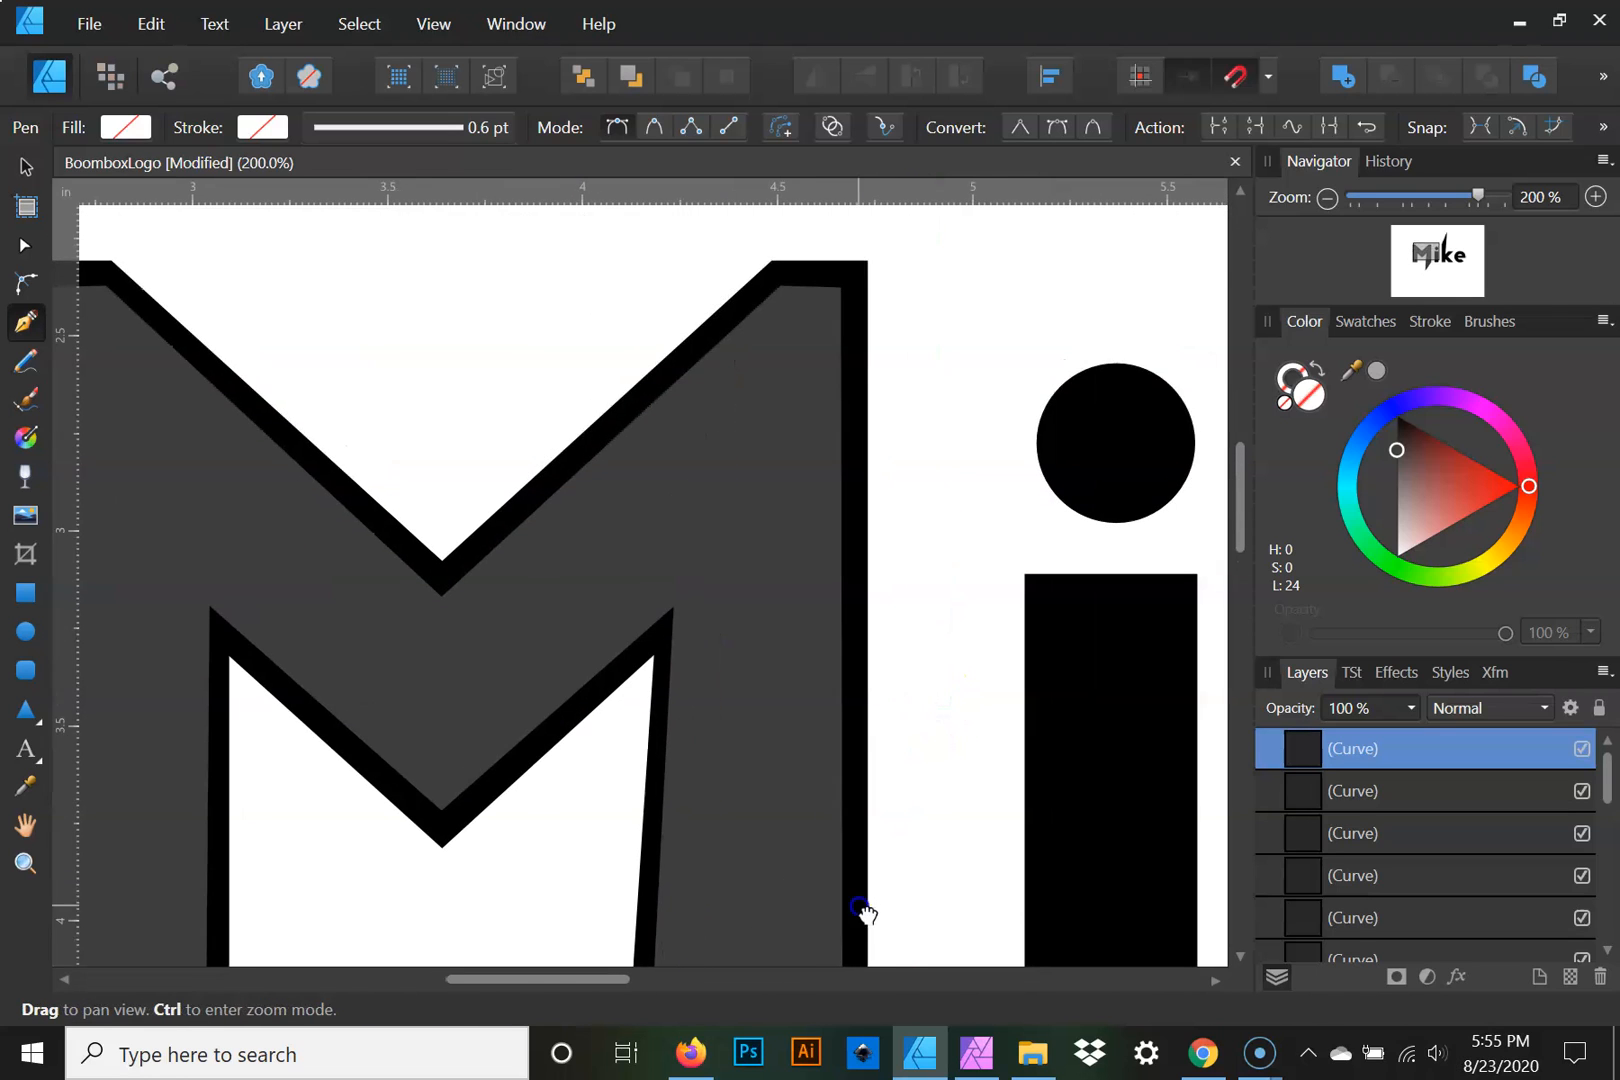
pyautogui.click(843, 292)
# Draw a closed four-point Pen shape over the black border along the slanted lower edge of the M's right leg
pyautogui.press('space')
pyautogui.moveTo(843, 565); pyautogui.dragTo(890, 210)
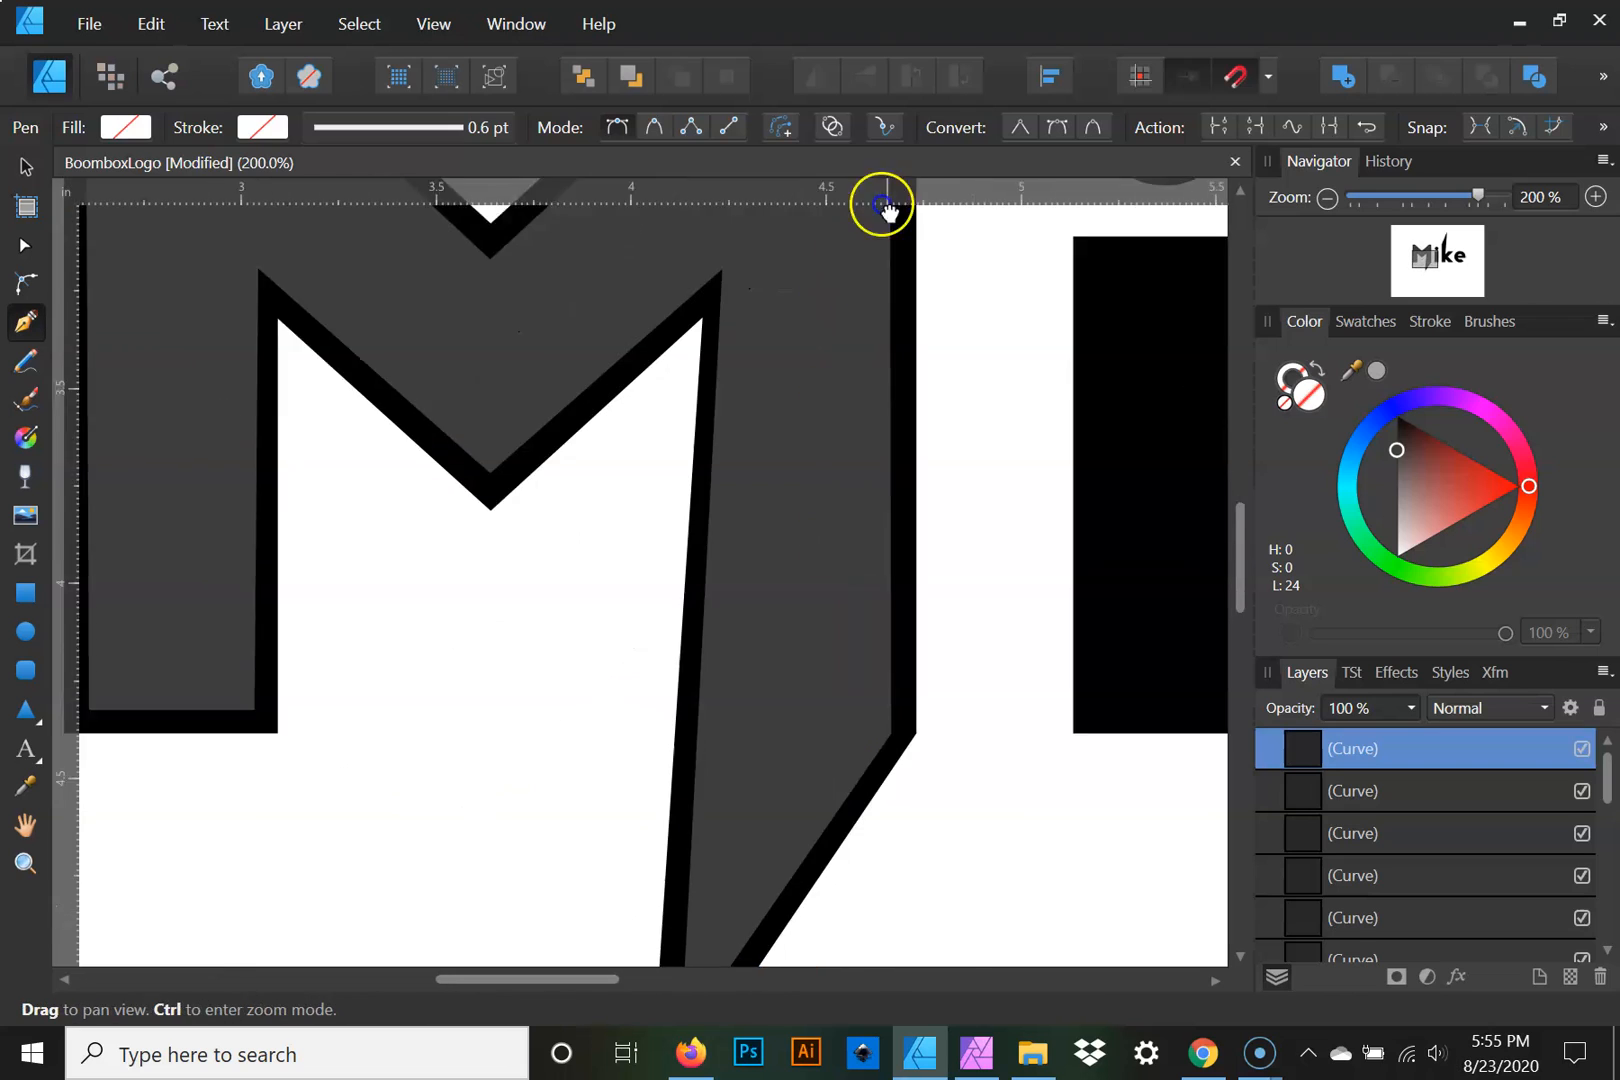
pyautogui.moveTo(794, 547); pyautogui.dragTo(875, 329)
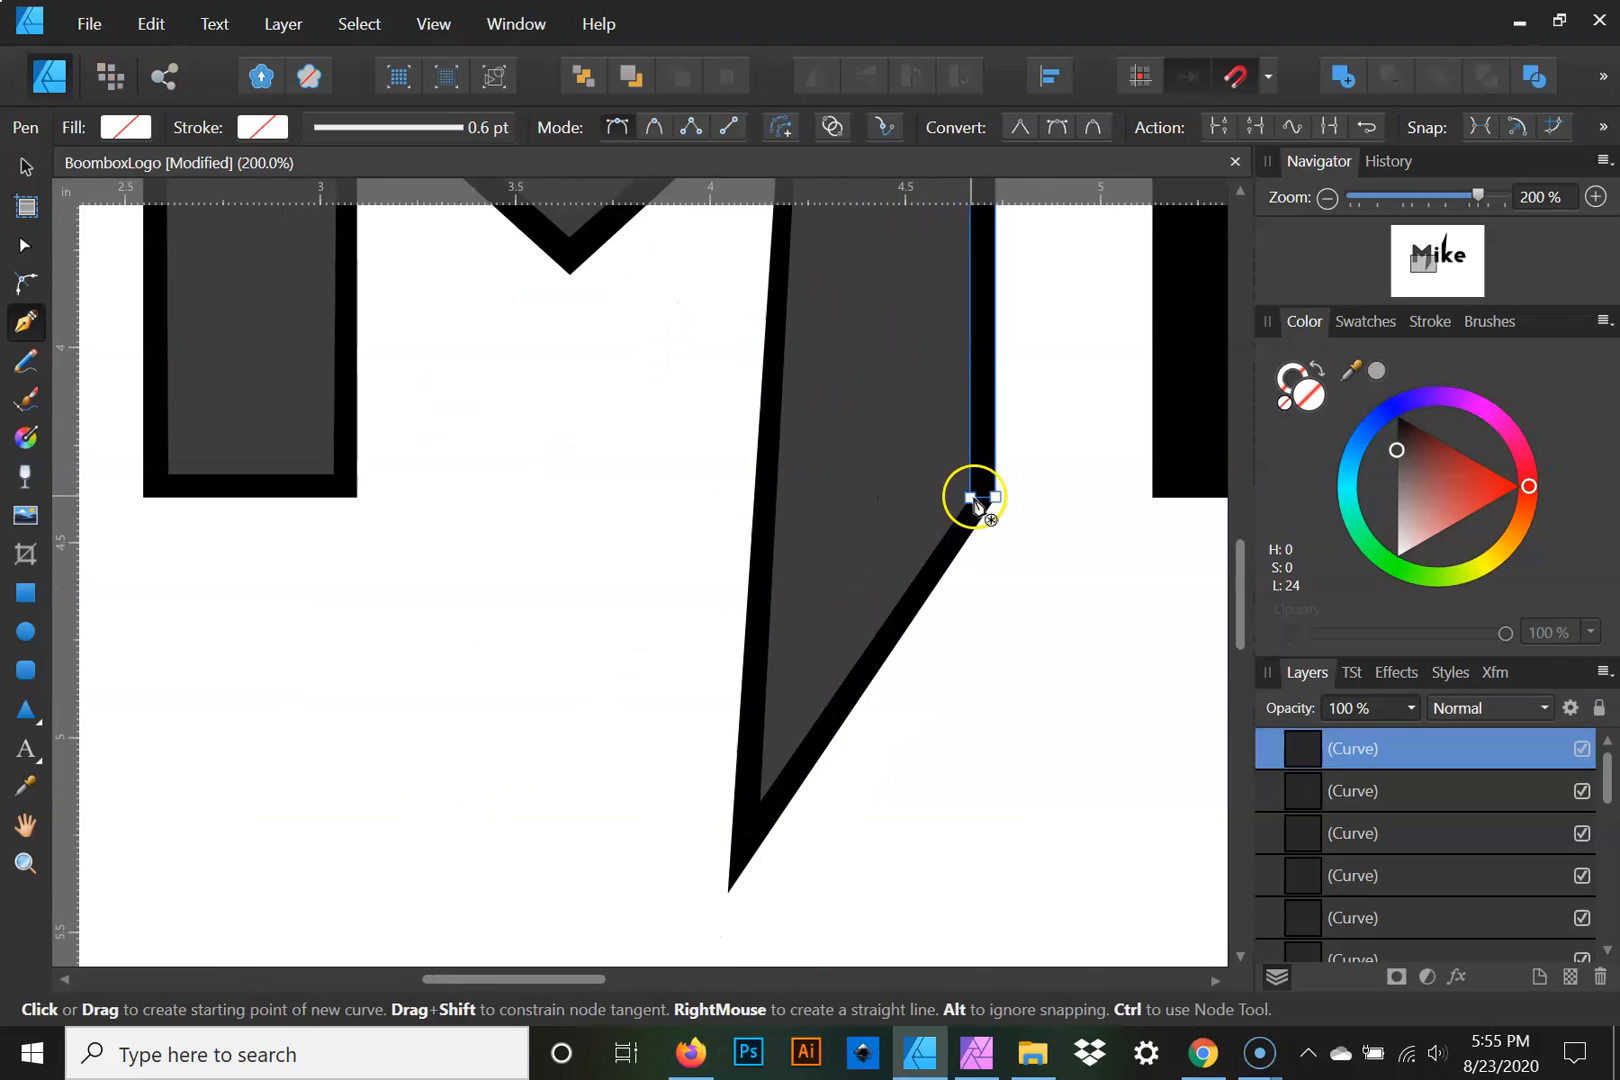
pyautogui.click(759, 801)
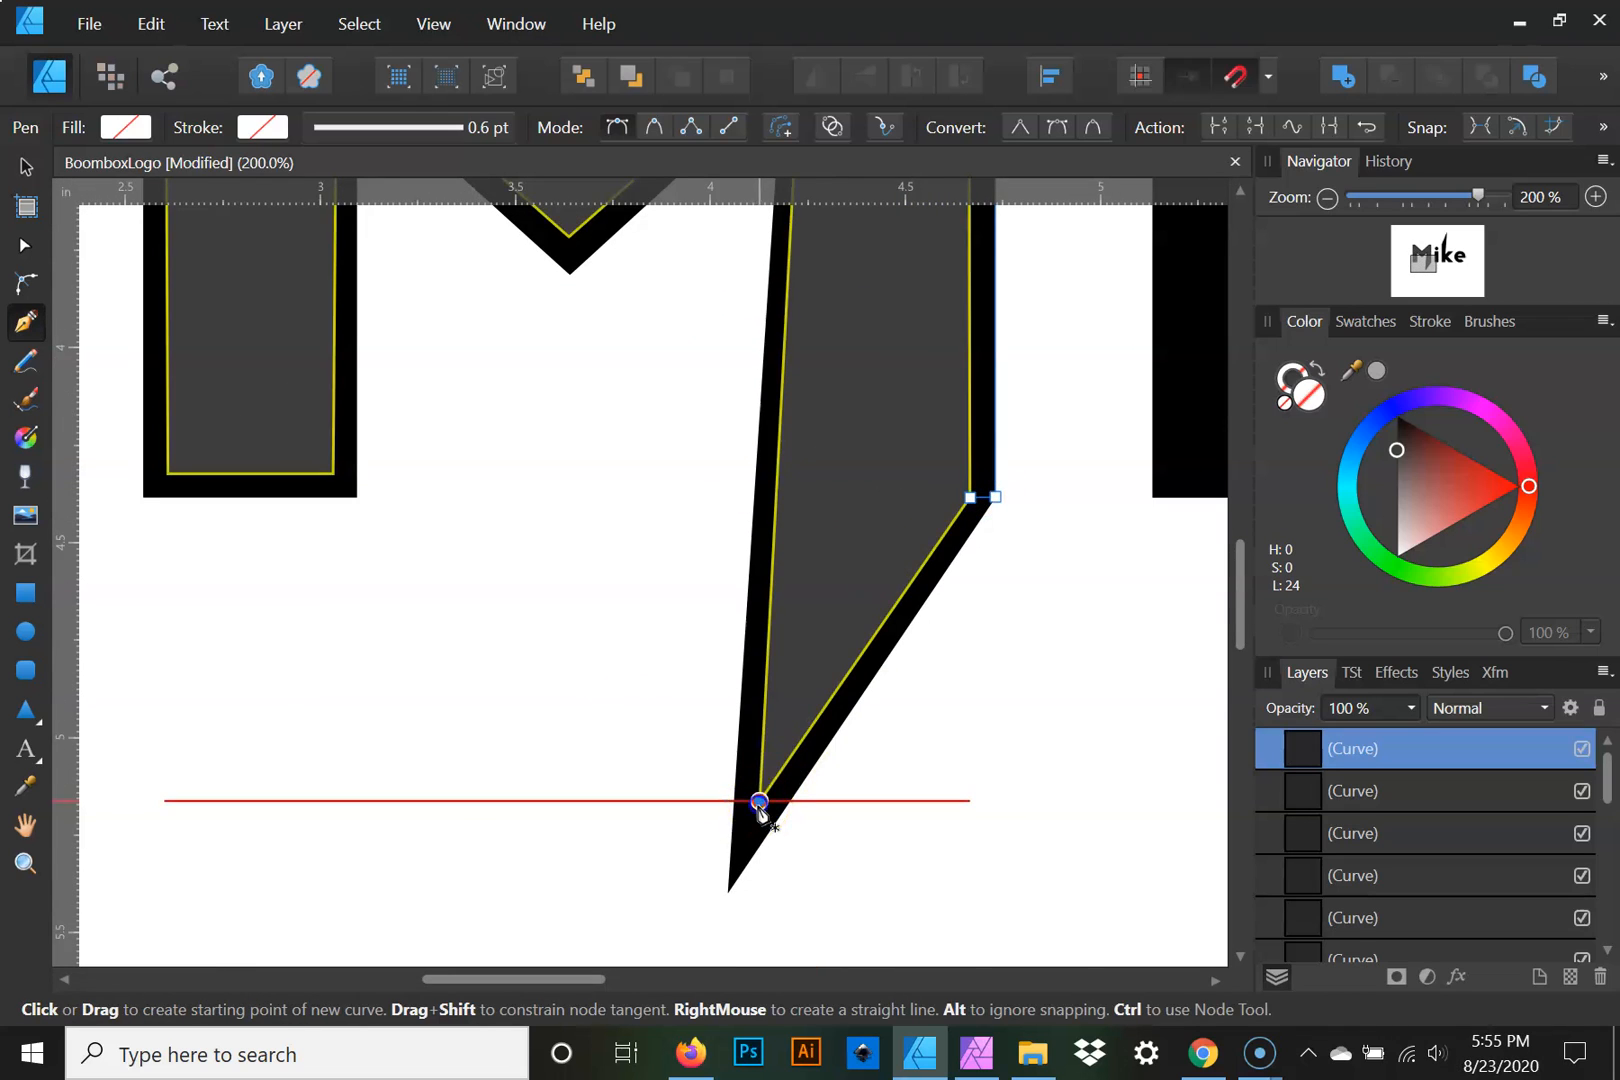
pyautogui.click(978, 515)
pyautogui.moveTo(971, 503); pyautogui.dragTo(998, 500)
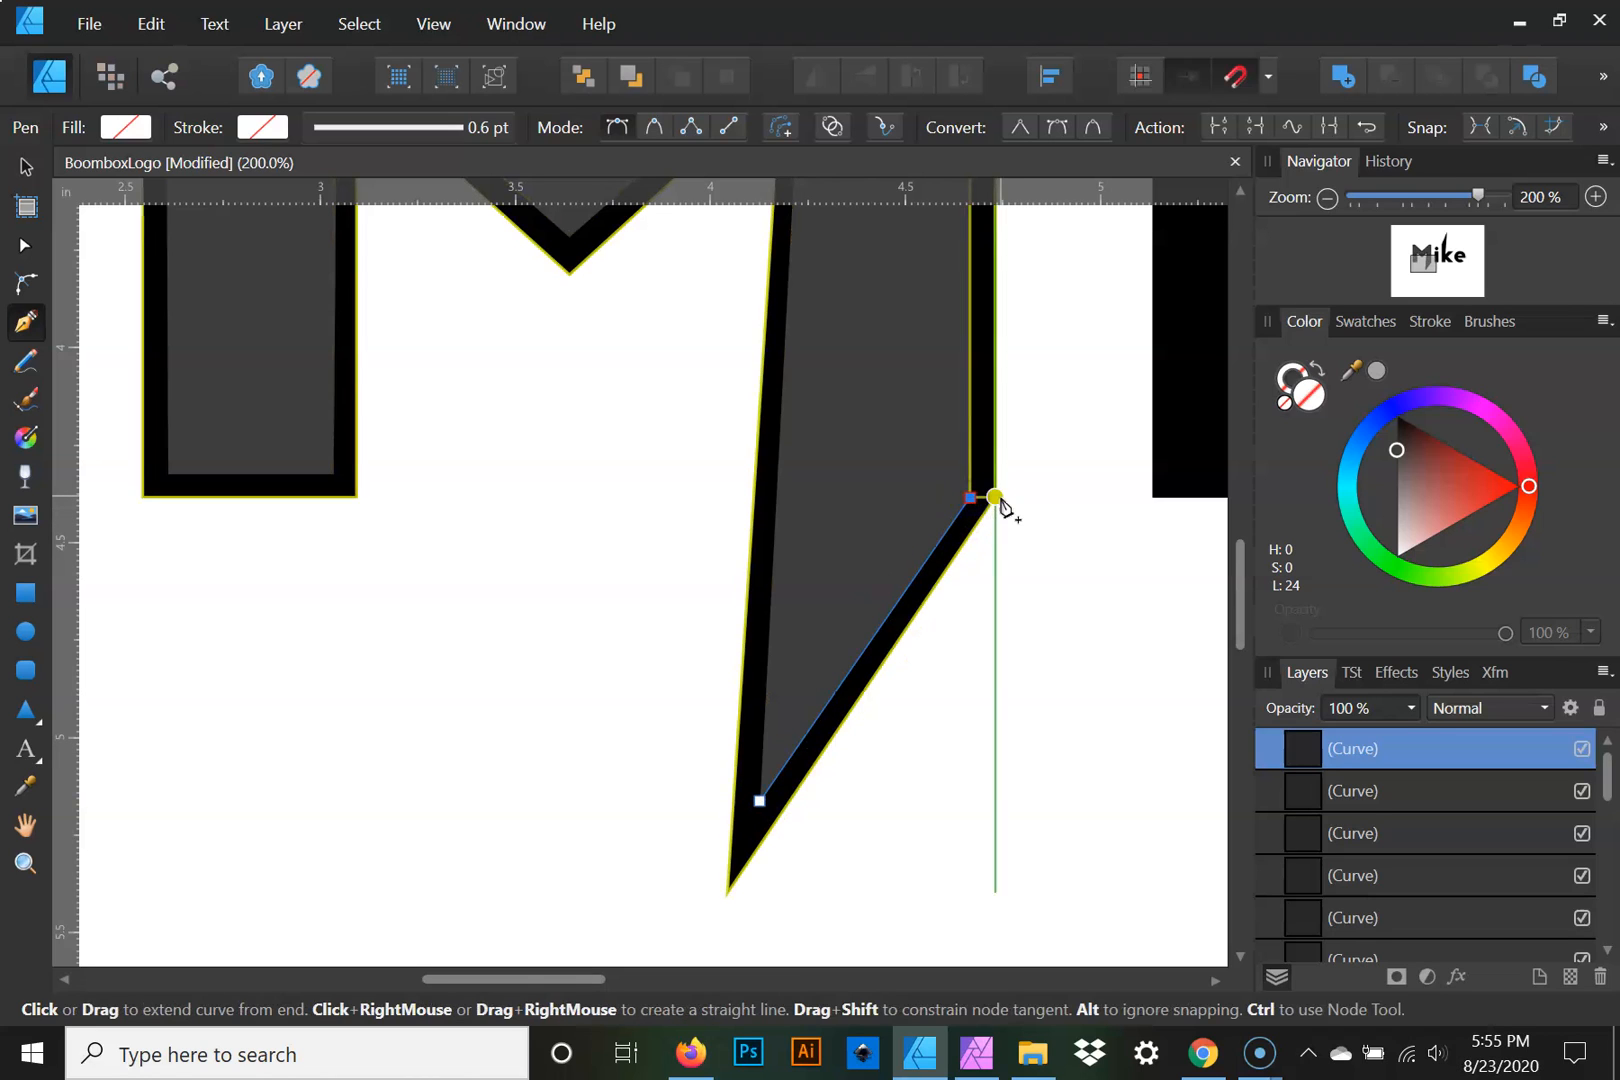
pyautogui.click(727, 892)
pyautogui.click(759, 803)
# Draw a closed four-point Pen shape over the black border along the inner side of the M's right leg, from its pointed tip up
pyautogui.moveTo(741, 633); pyautogui.dragTo(687, 933)
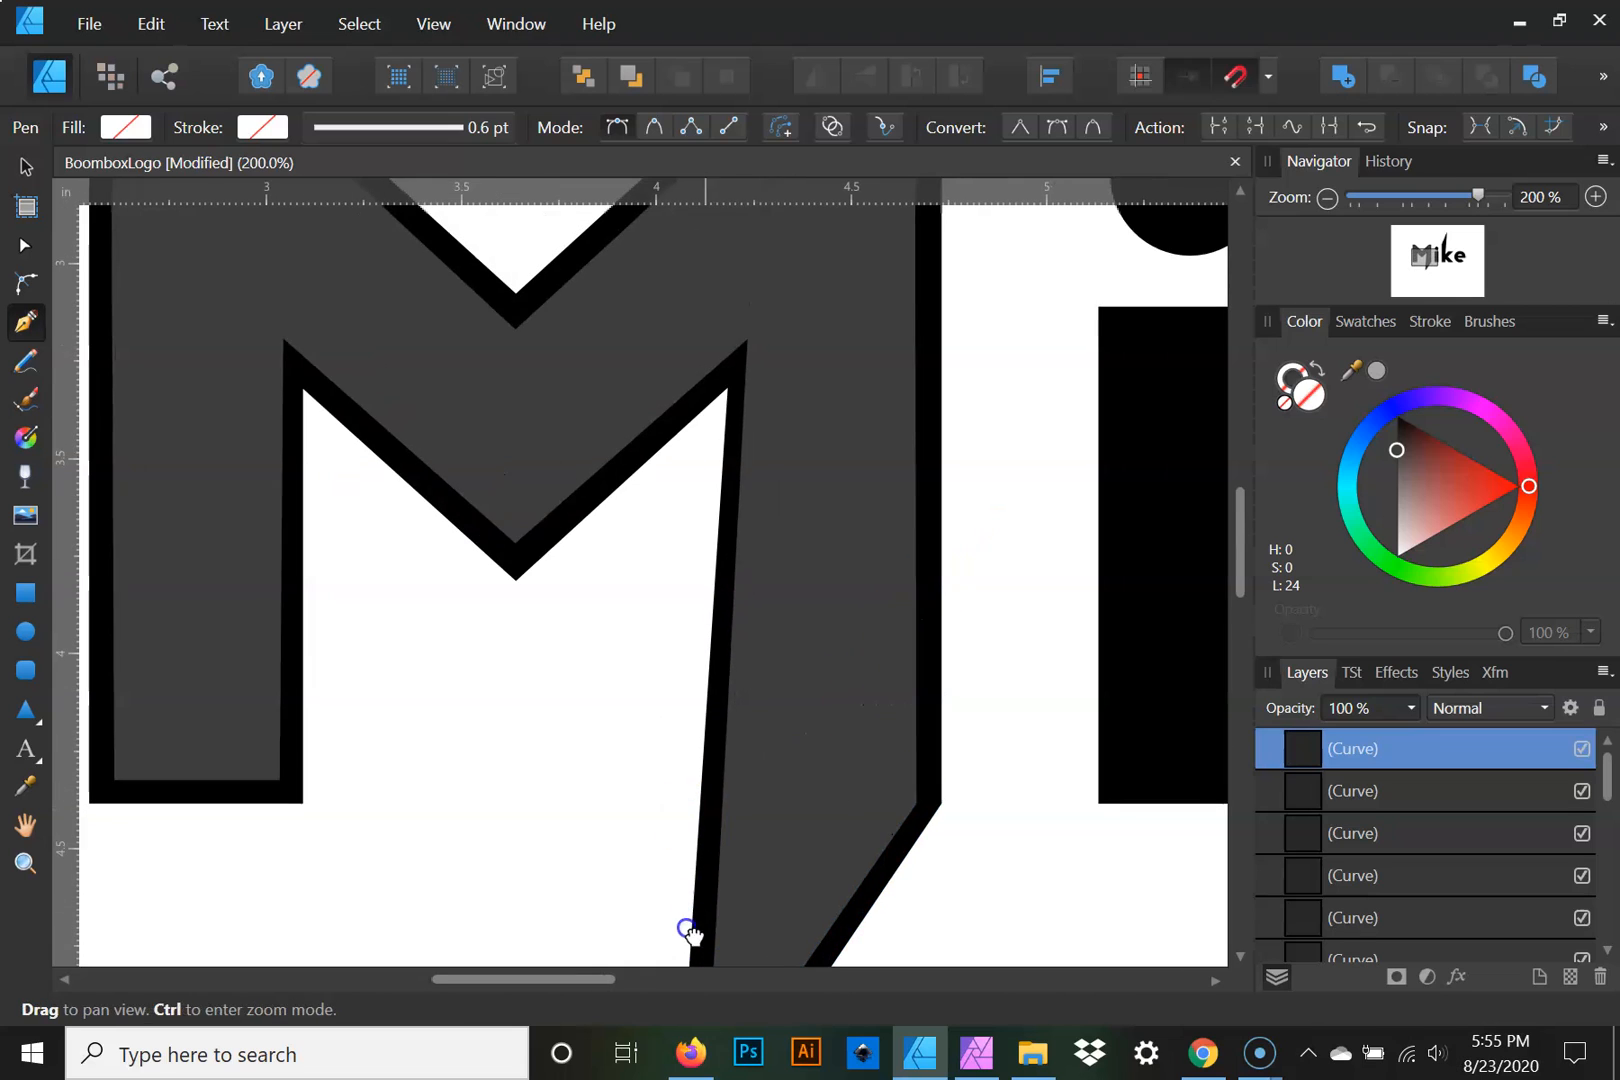
pyautogui.moveTo(746, 340); pyautogui.dragTo(731, 385)
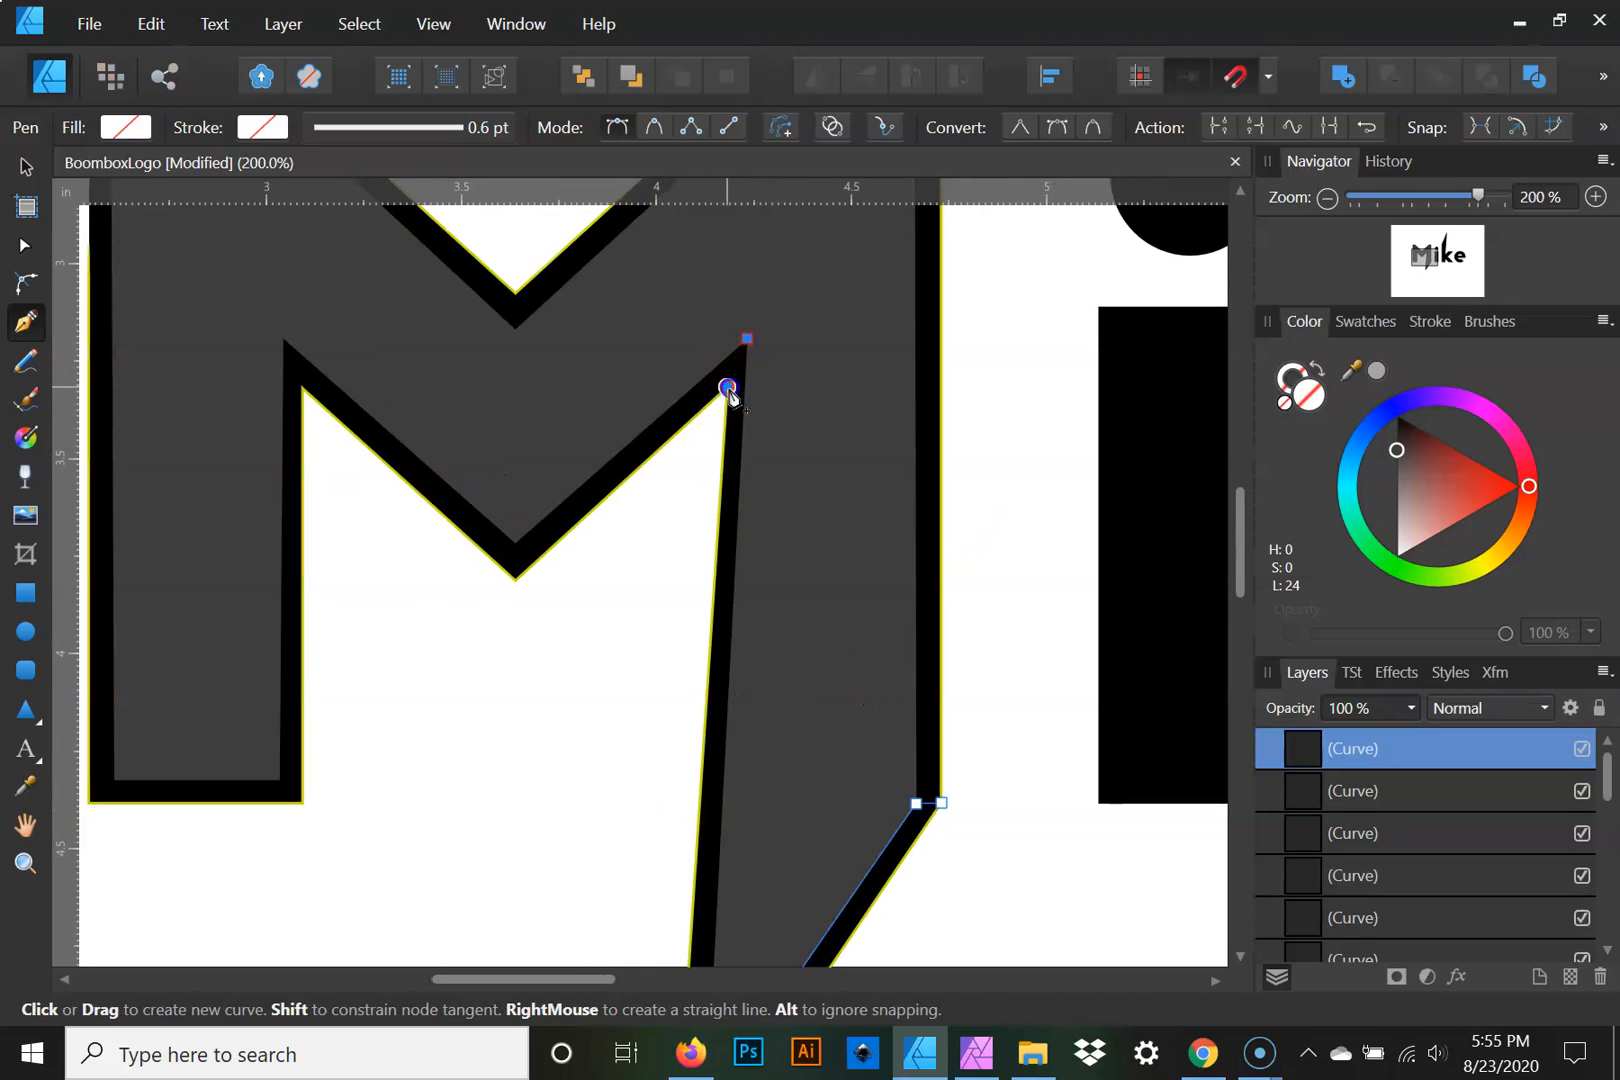
pyautogui.moveTo(671, 586); pyautogui.dragTo(709, 351)
pyautogui.moveTo(645, 845); pyautogui.dragTo(685, 625)
pyautogui.click(781, 651)
pyautogui.moveTo(785, 485)
pyautogui.mouseDown()
pyautogui.moveTo(713, 785)
pyautogui.moveTo(685, 1000)
pyautogui.mouseUp()
pyautogui.click(706, 451)
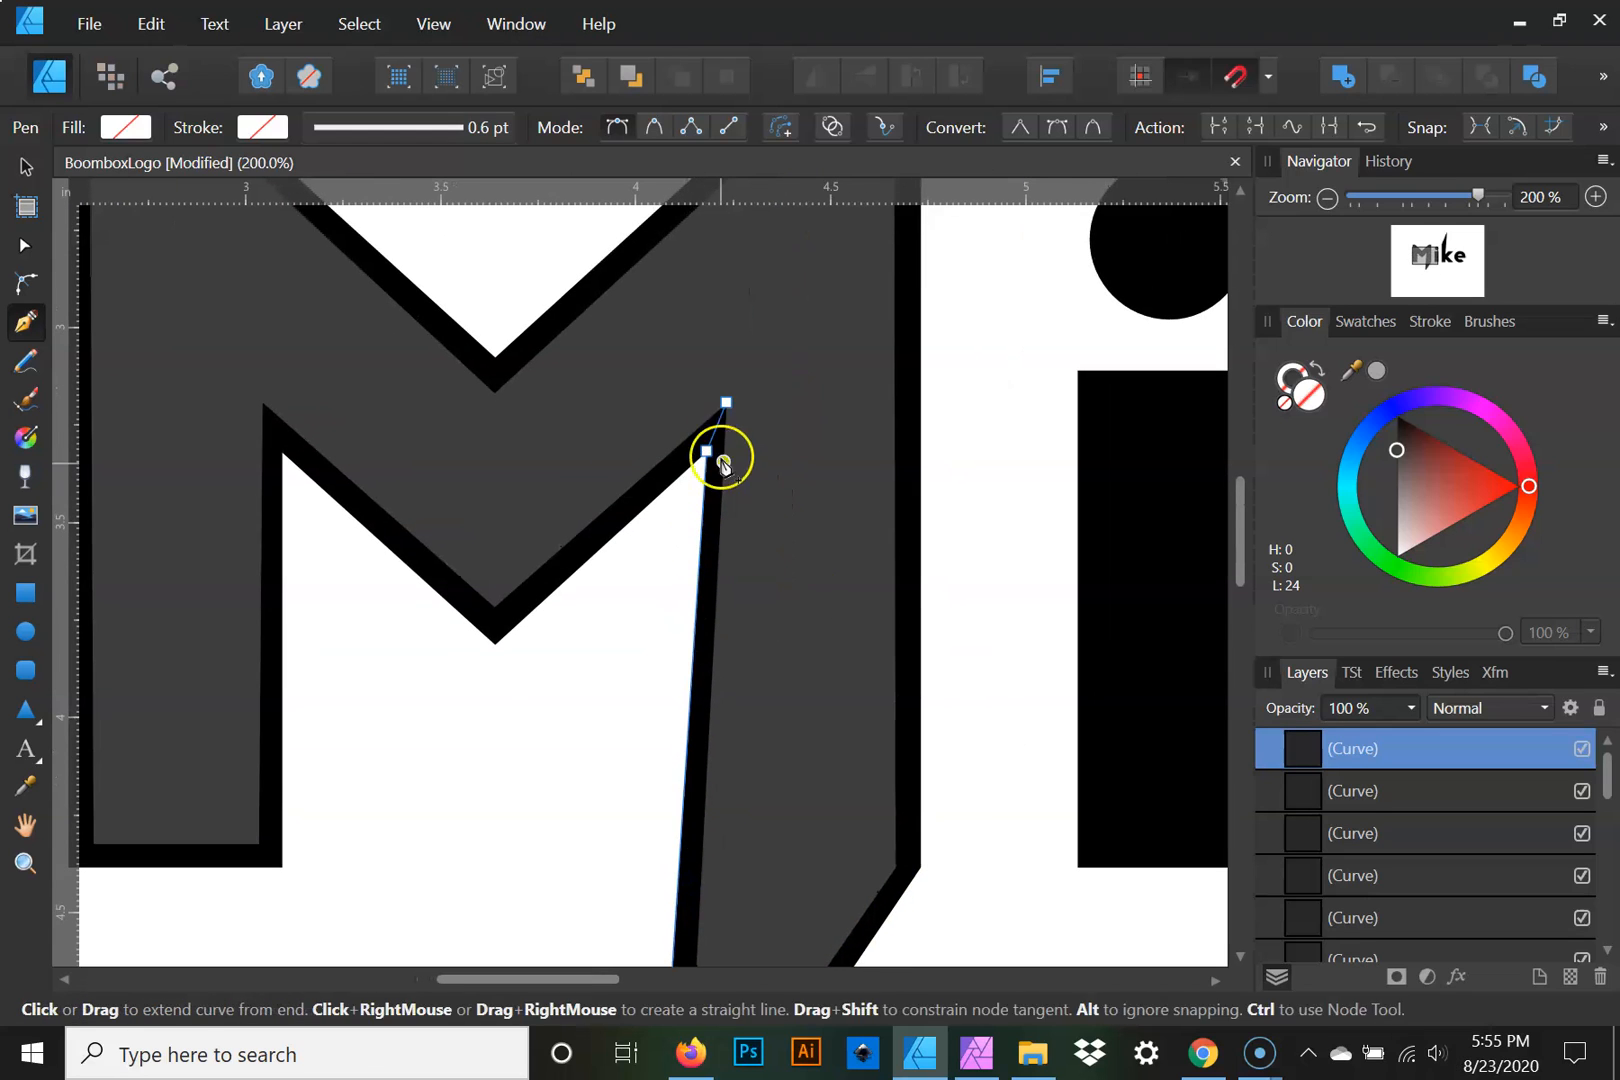
pyautogui.click(727, 404)
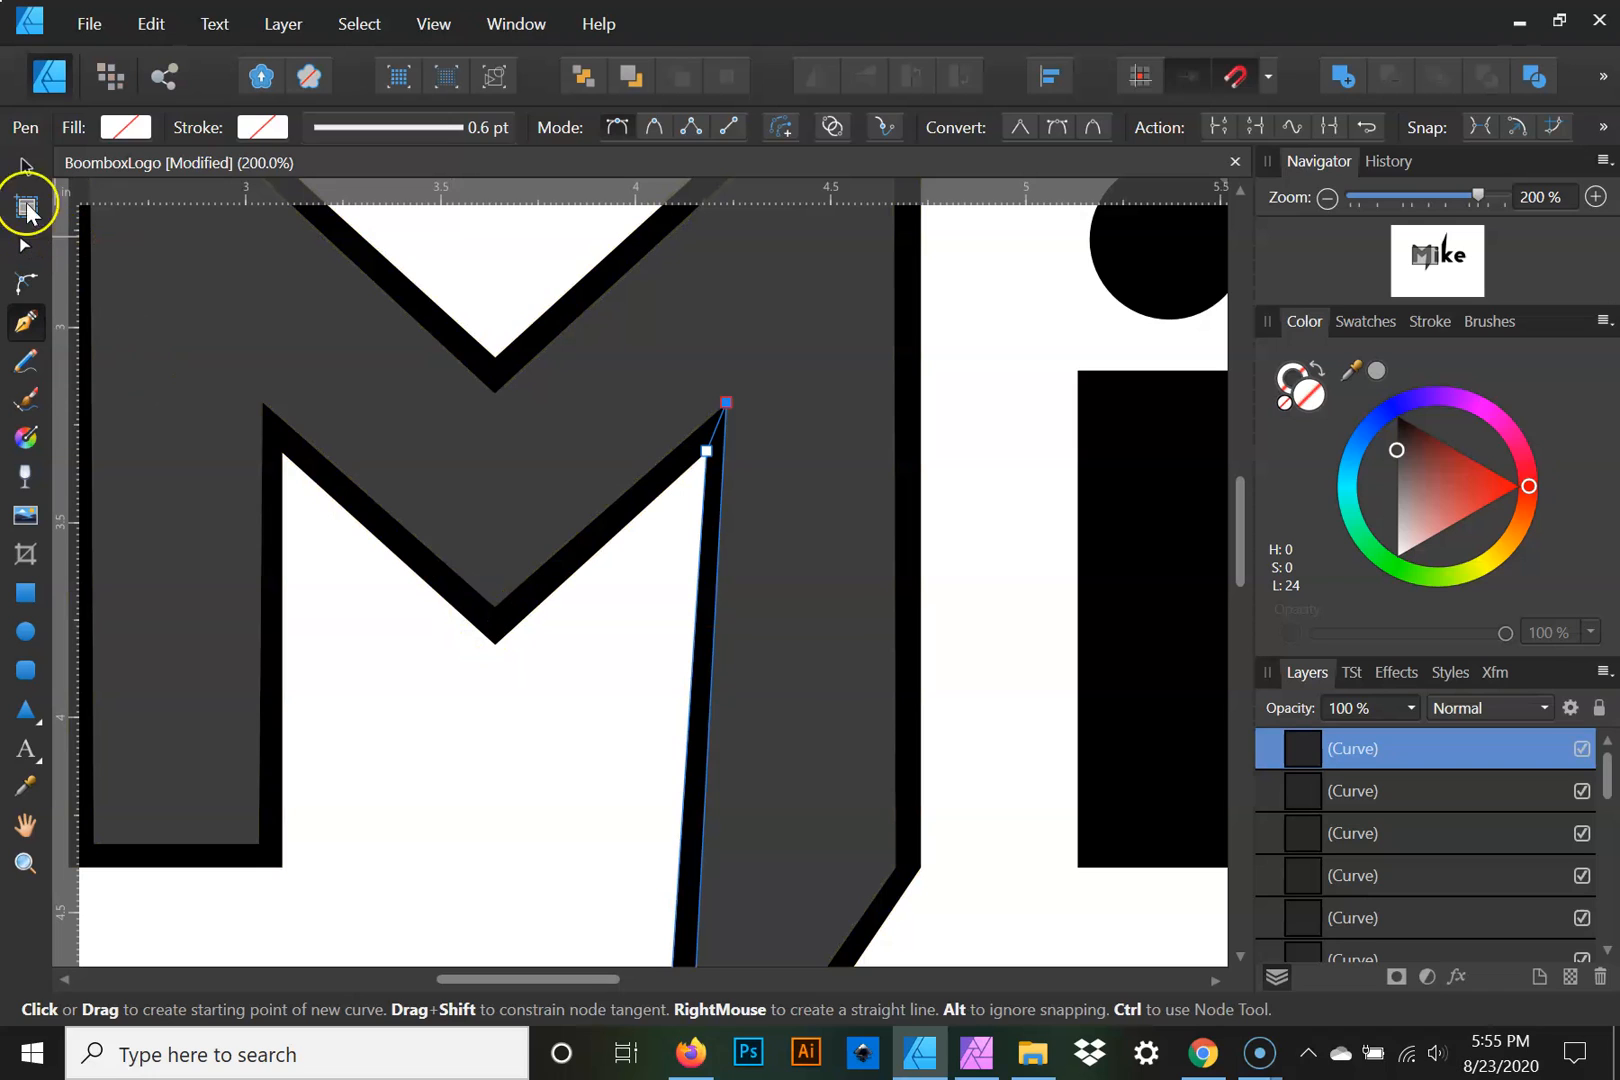
# Fill the border segment beneath the right arm of the M's centre V with a linear gradient, white at its upper end and grey below
pyautogui.click(24, 170)
pyautogui.click(447, 598)
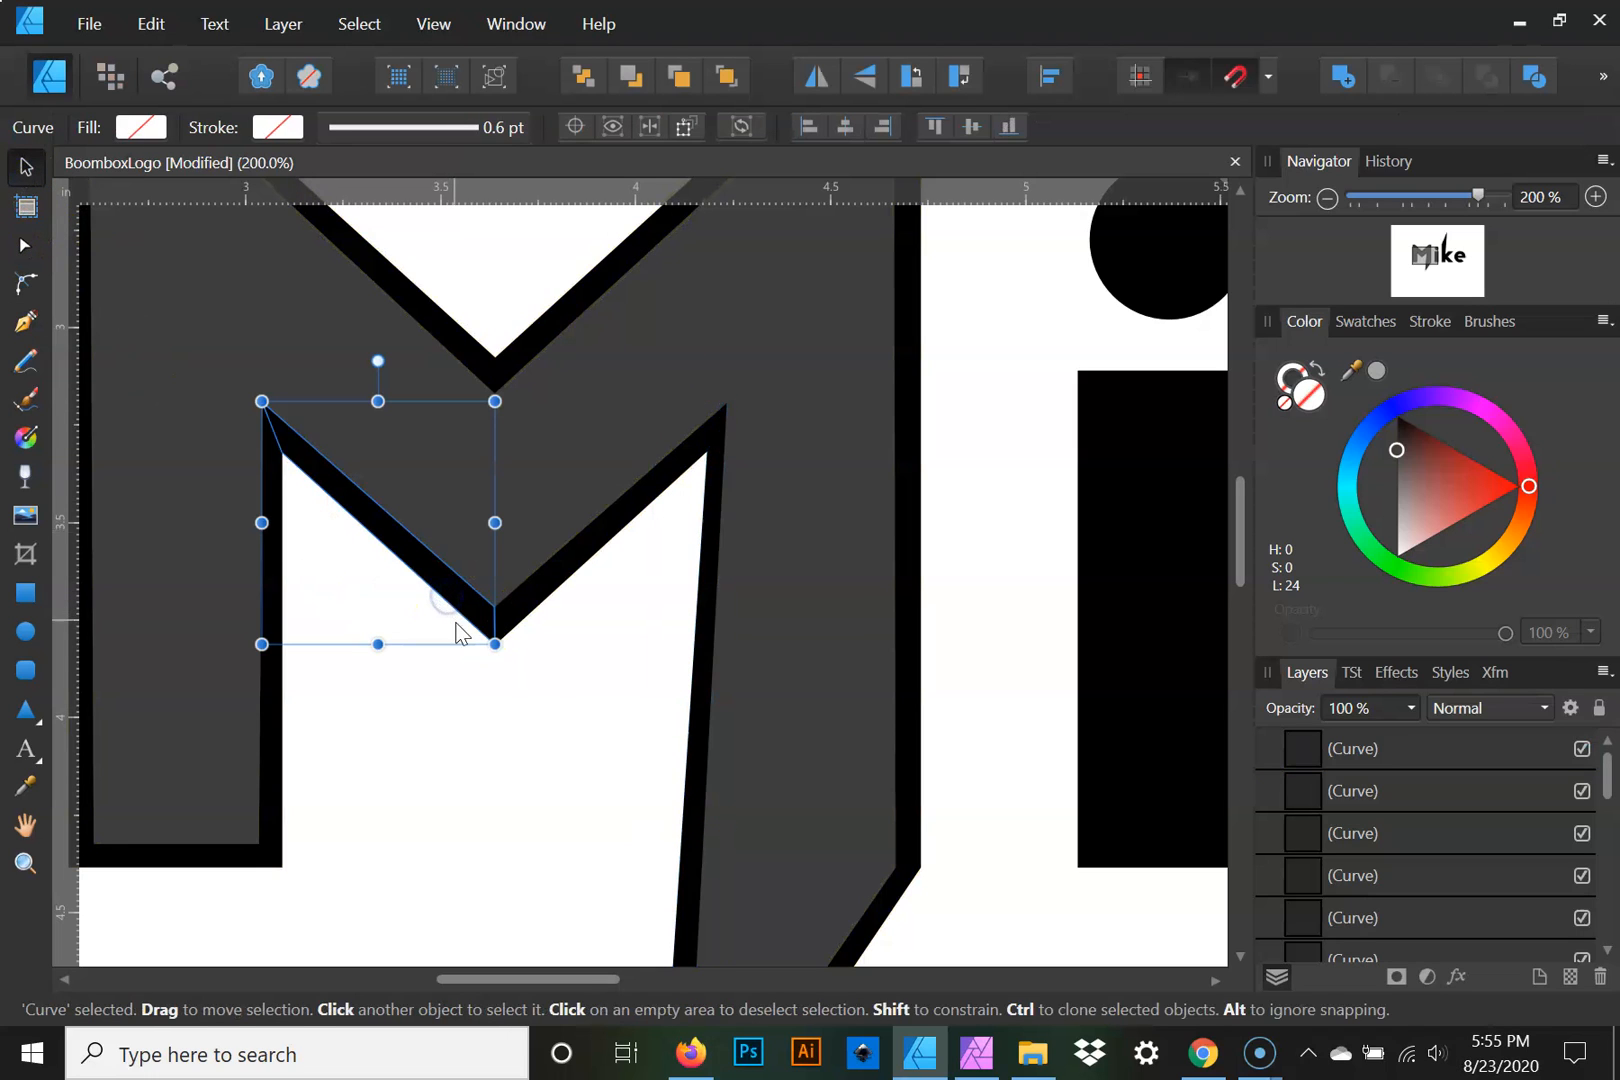
pyautogui.click(563, 575)
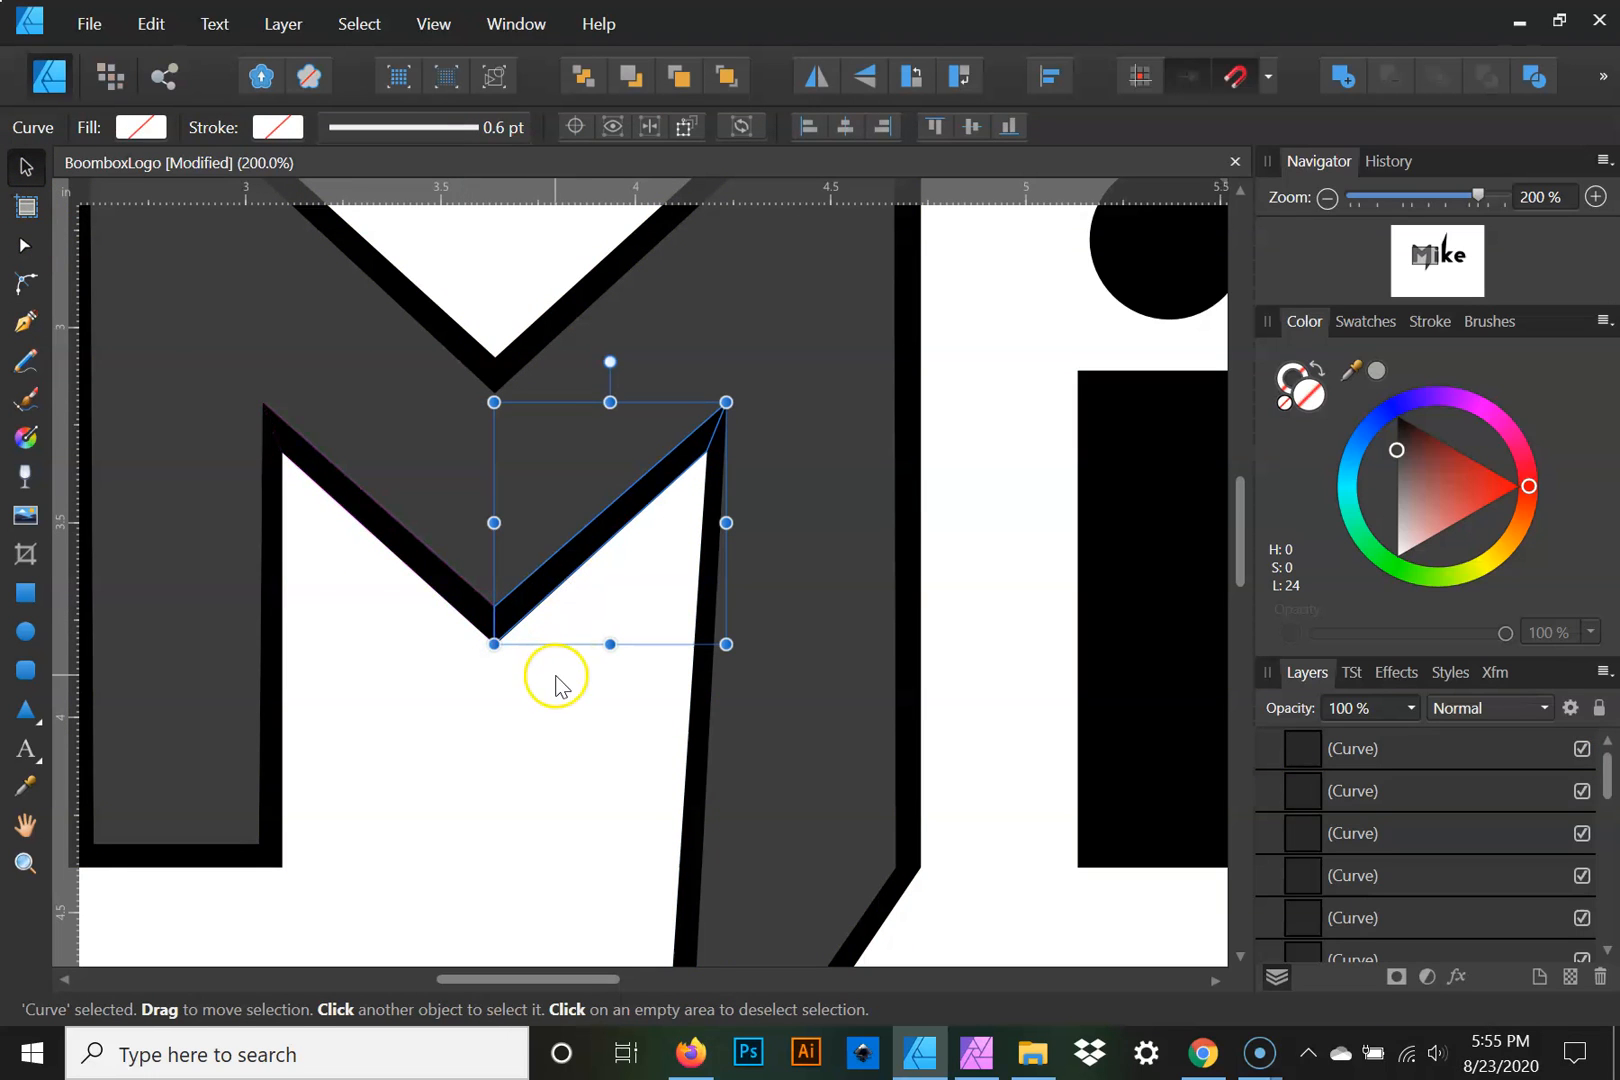
pyautogui.click(27, 440)
pyautogui.moveTo(648, 504); pyautogui.dragTo(572, 571)
pyautogui.click(651, 509)
pyautogui.moveTo(657, 498); pyautogui.dragTo(689, 466)
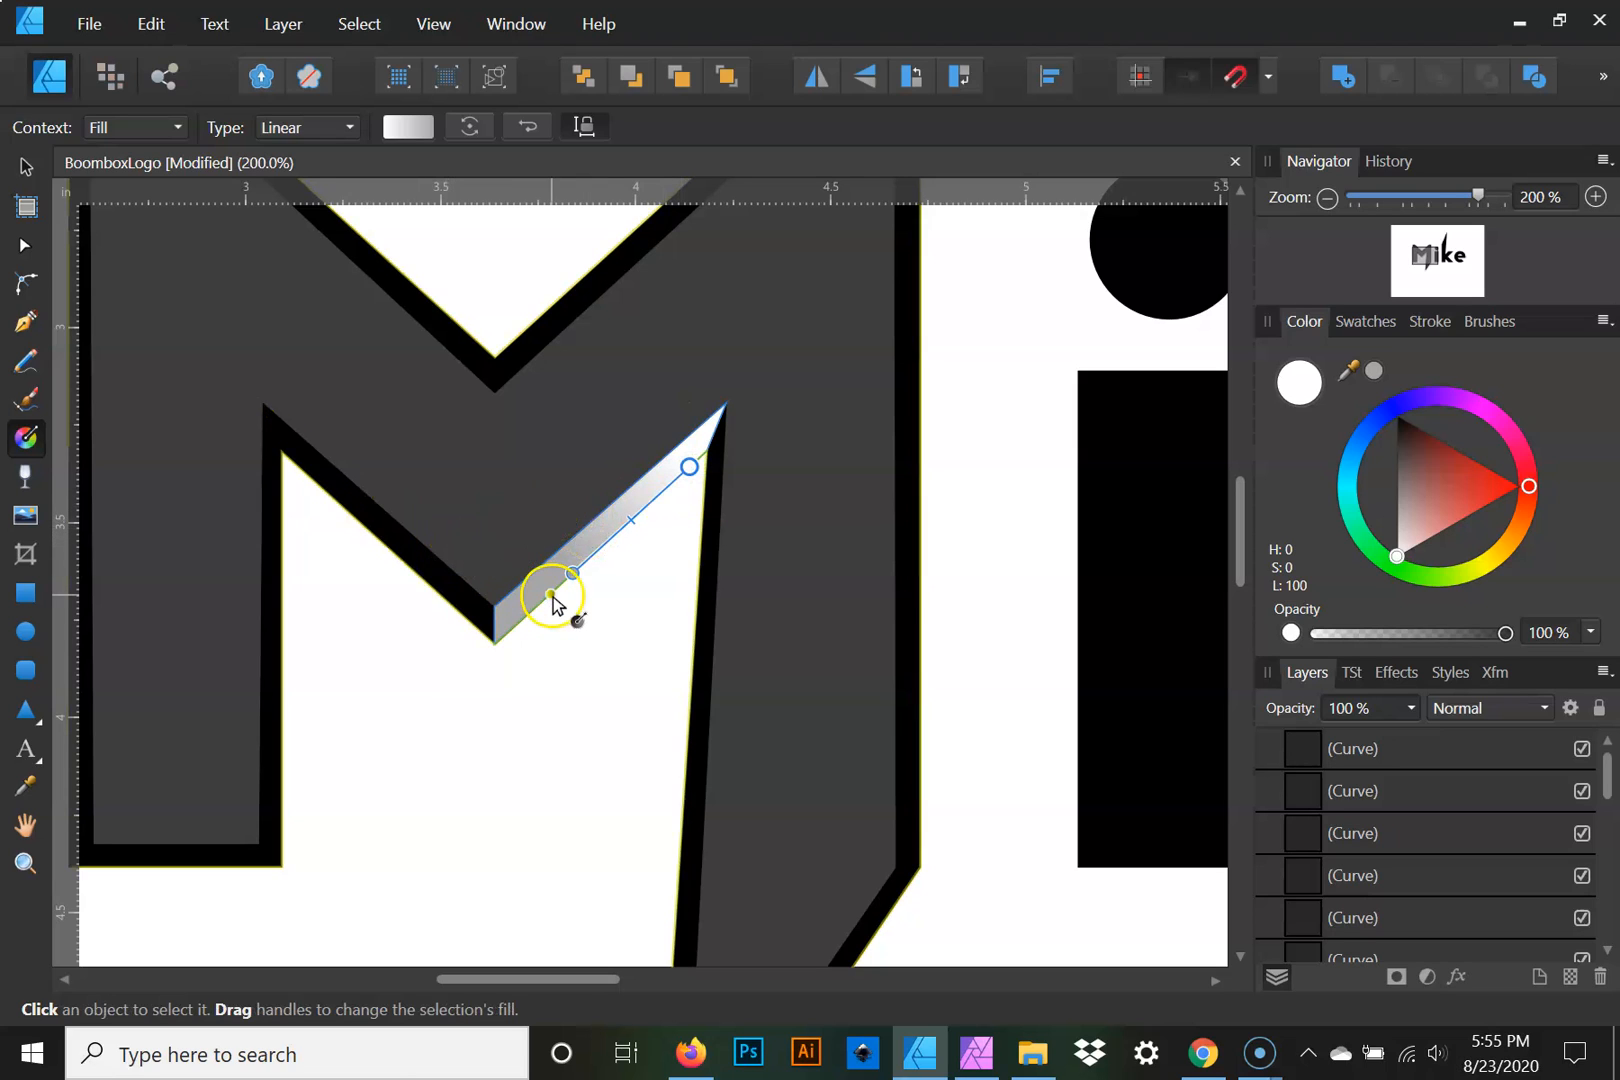
pyautogui.moveTo(272, 428); pyautogui.dragTo(650, 562)
pyautogui.hotkey('ctrl', 'z')
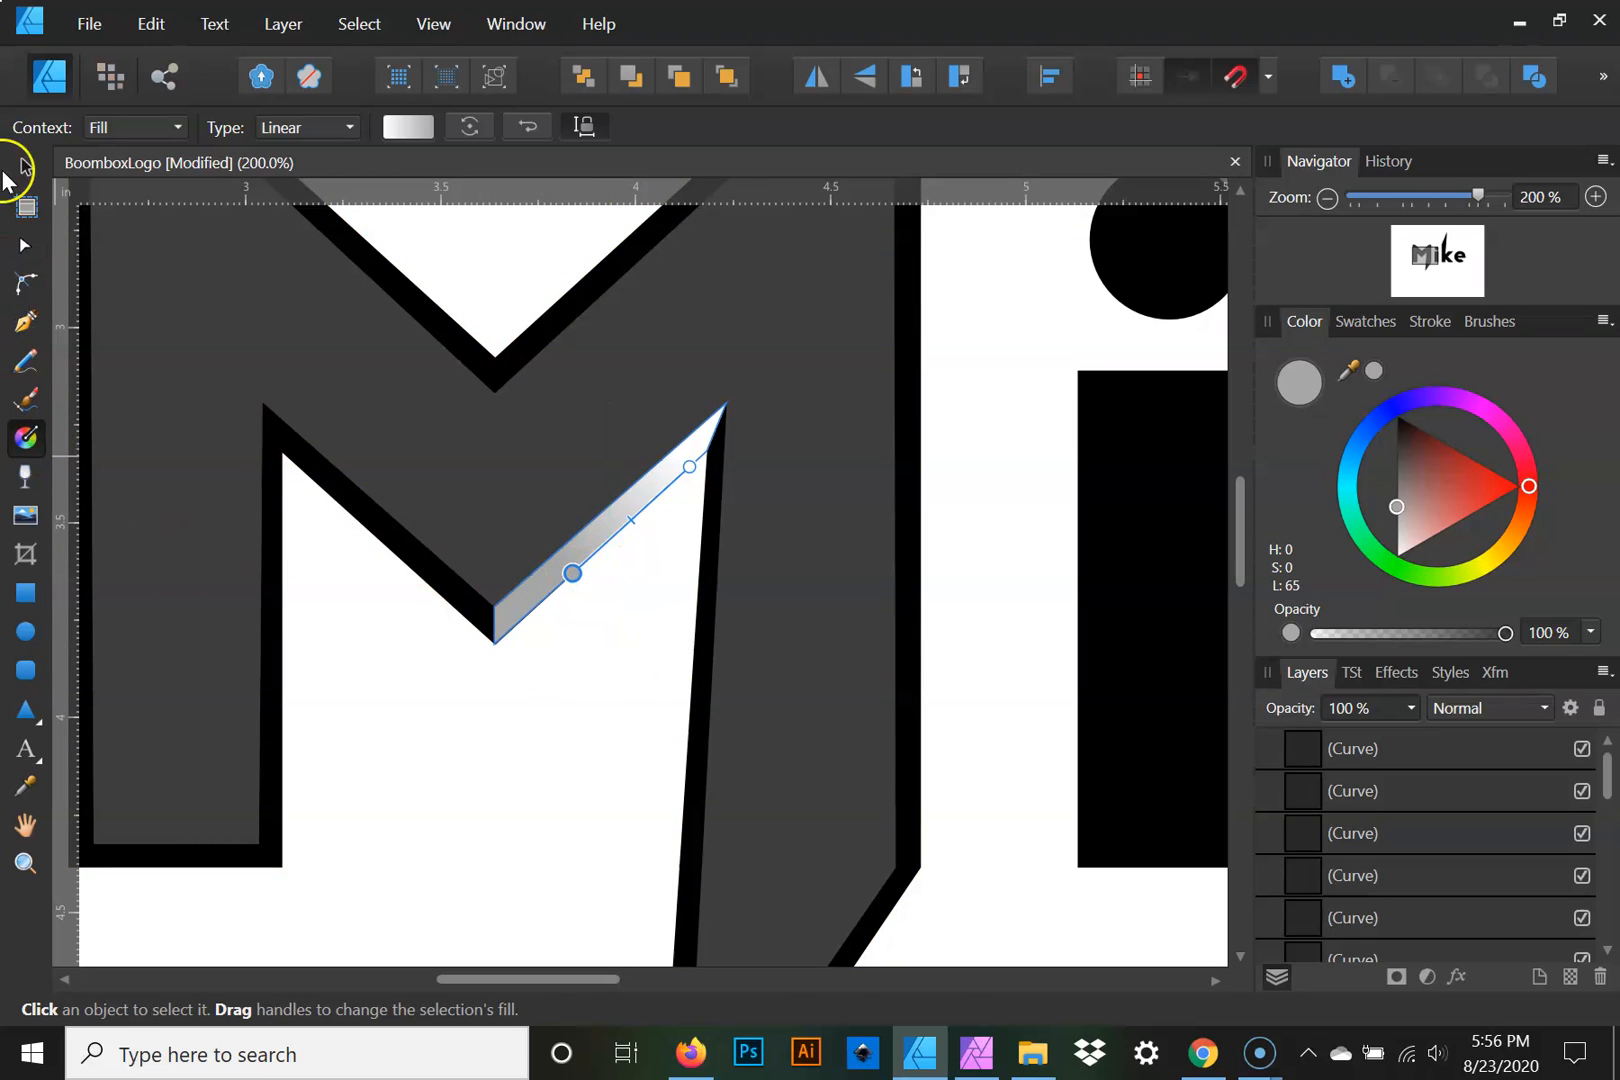
# Fill the border segment beneath the left arm of the centre V with a linear gradient, grey at its upper end and white below
pyautogui.press('v')
pyautogui.click(252, 558)
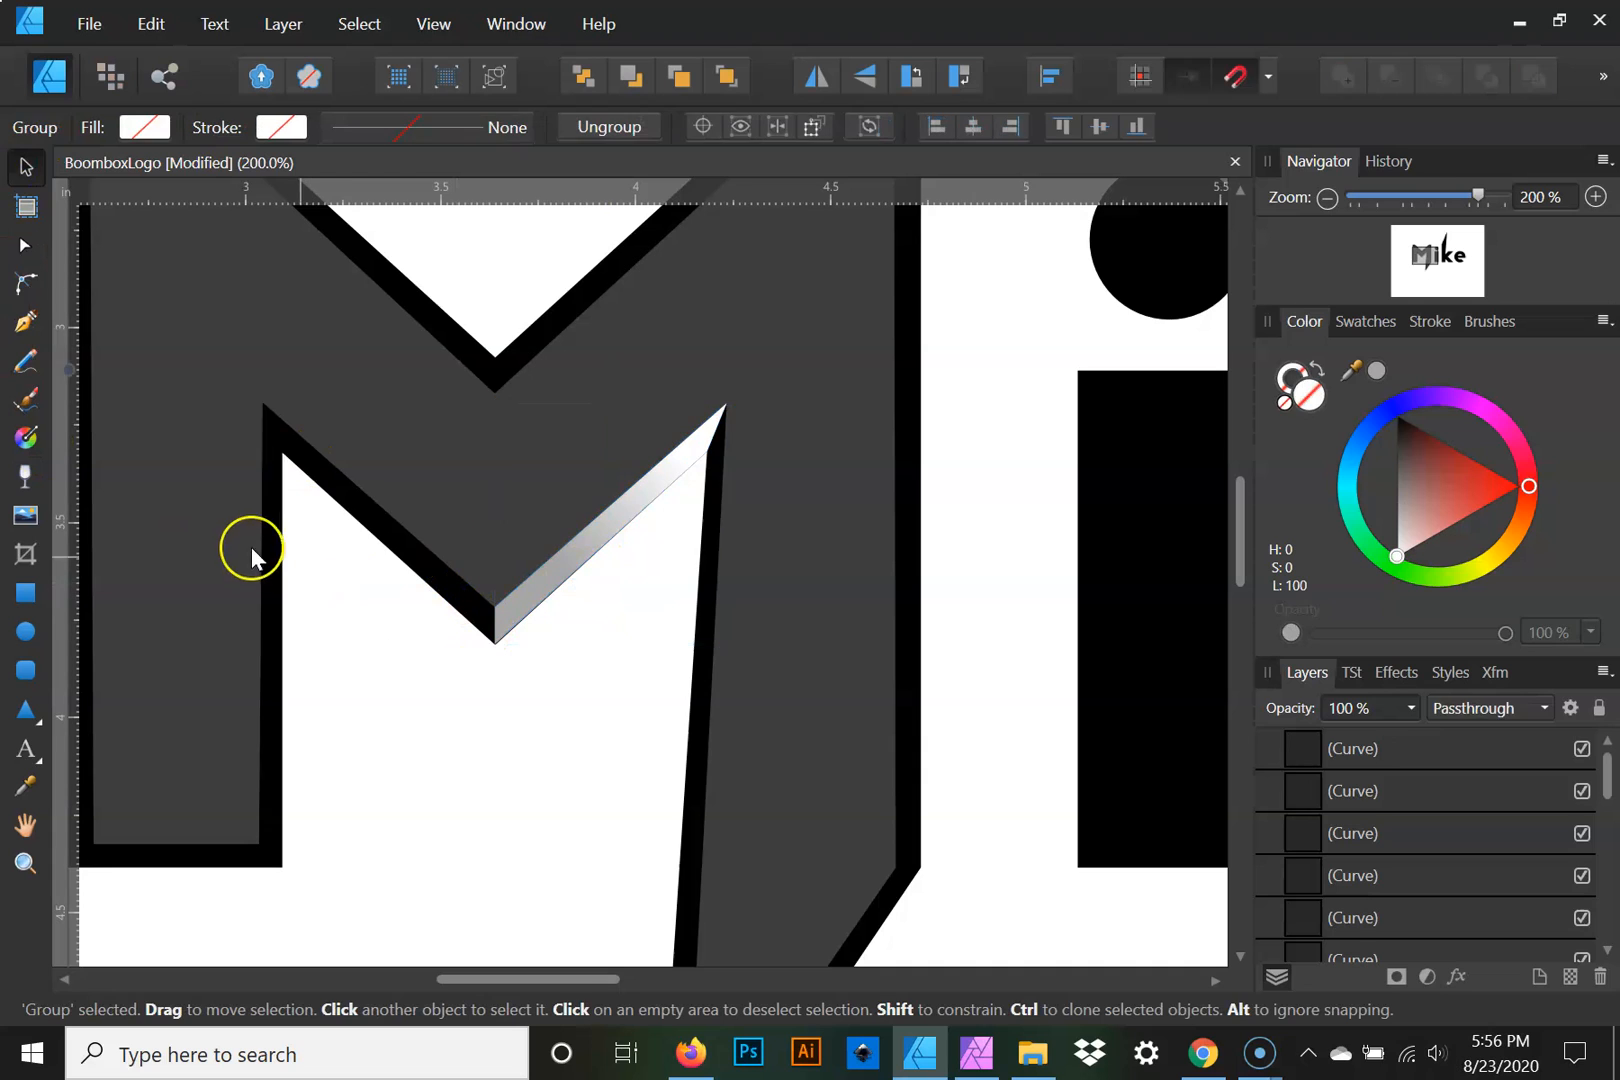
pyautogui.doubleClick(352, 515)
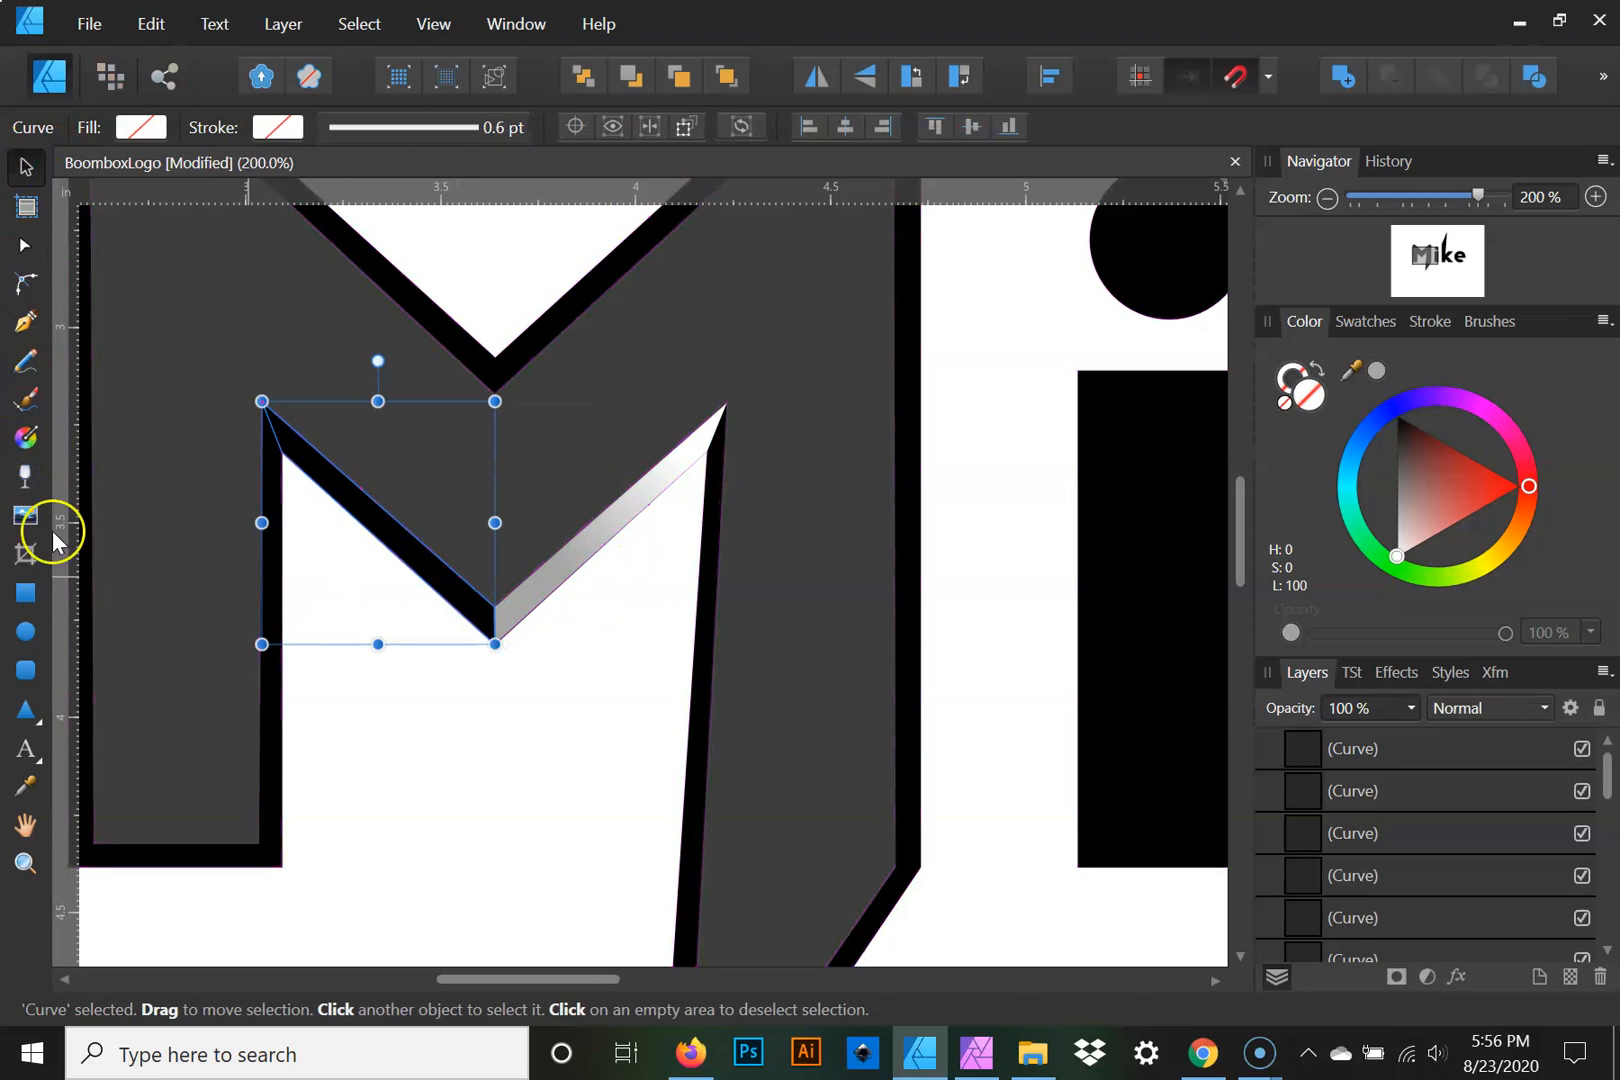
pyautogui.click(26, 440)
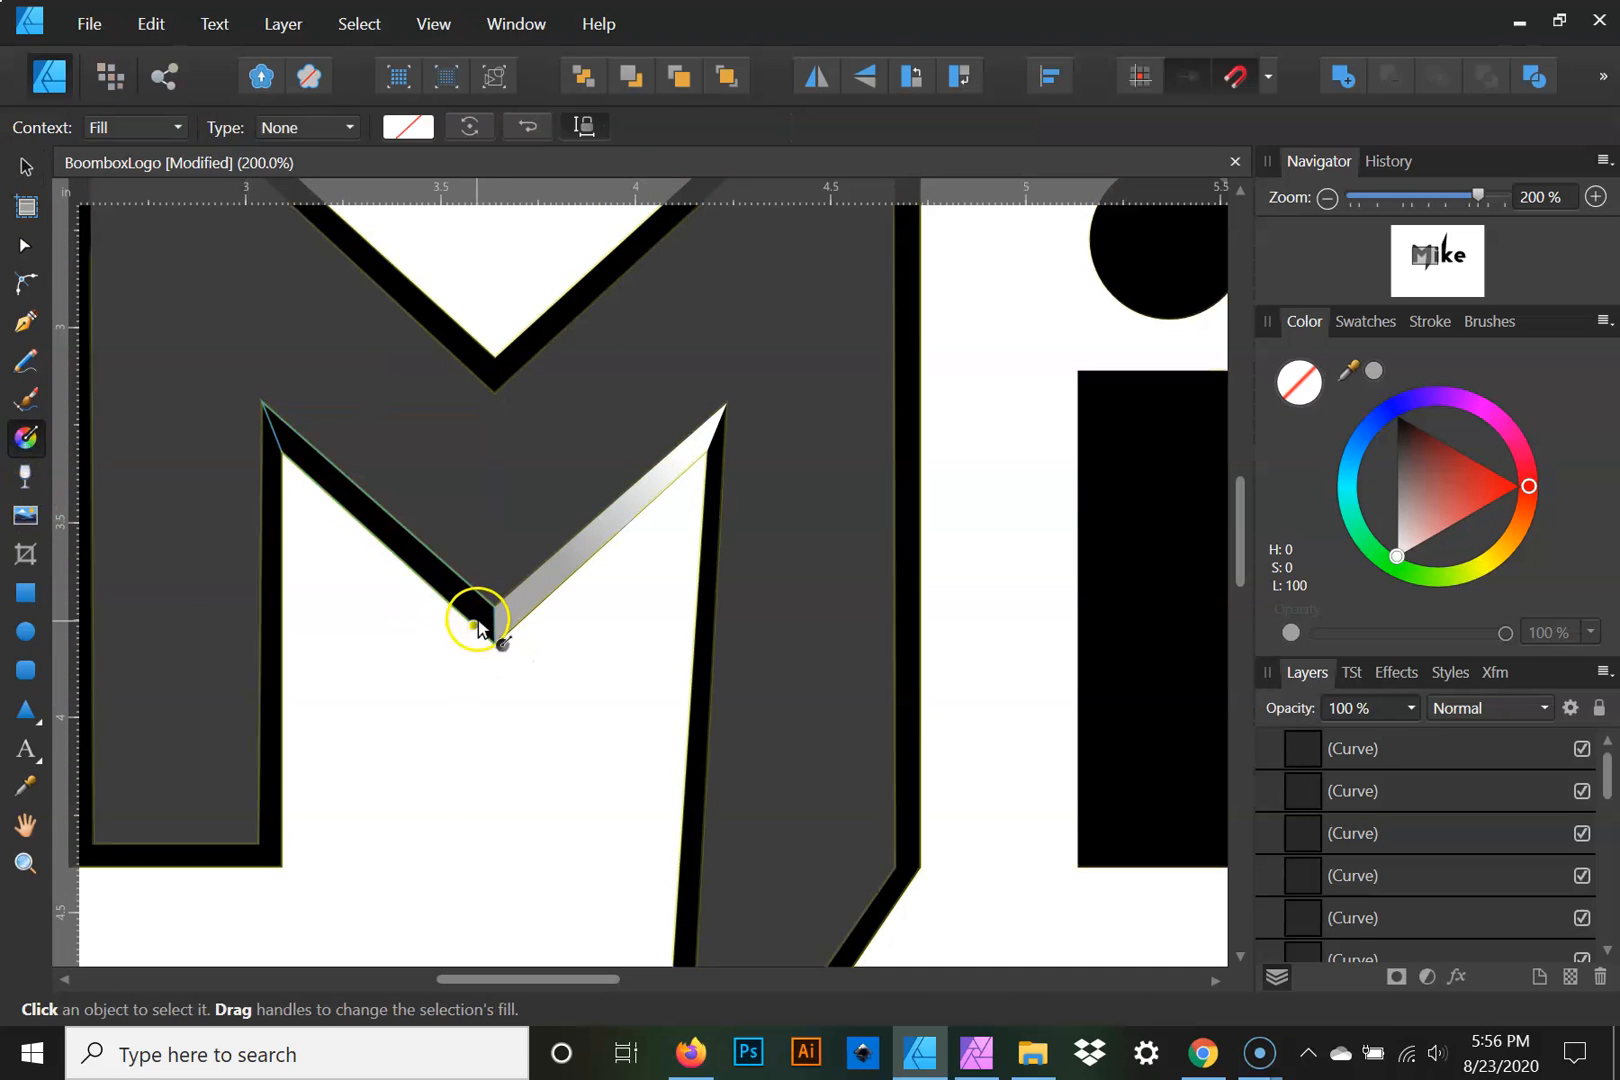
pyautogui.moveTo(307, 459); pyautogui.dragTo(412, 533)
pyautogui.hotkey('ctrl', 'z')
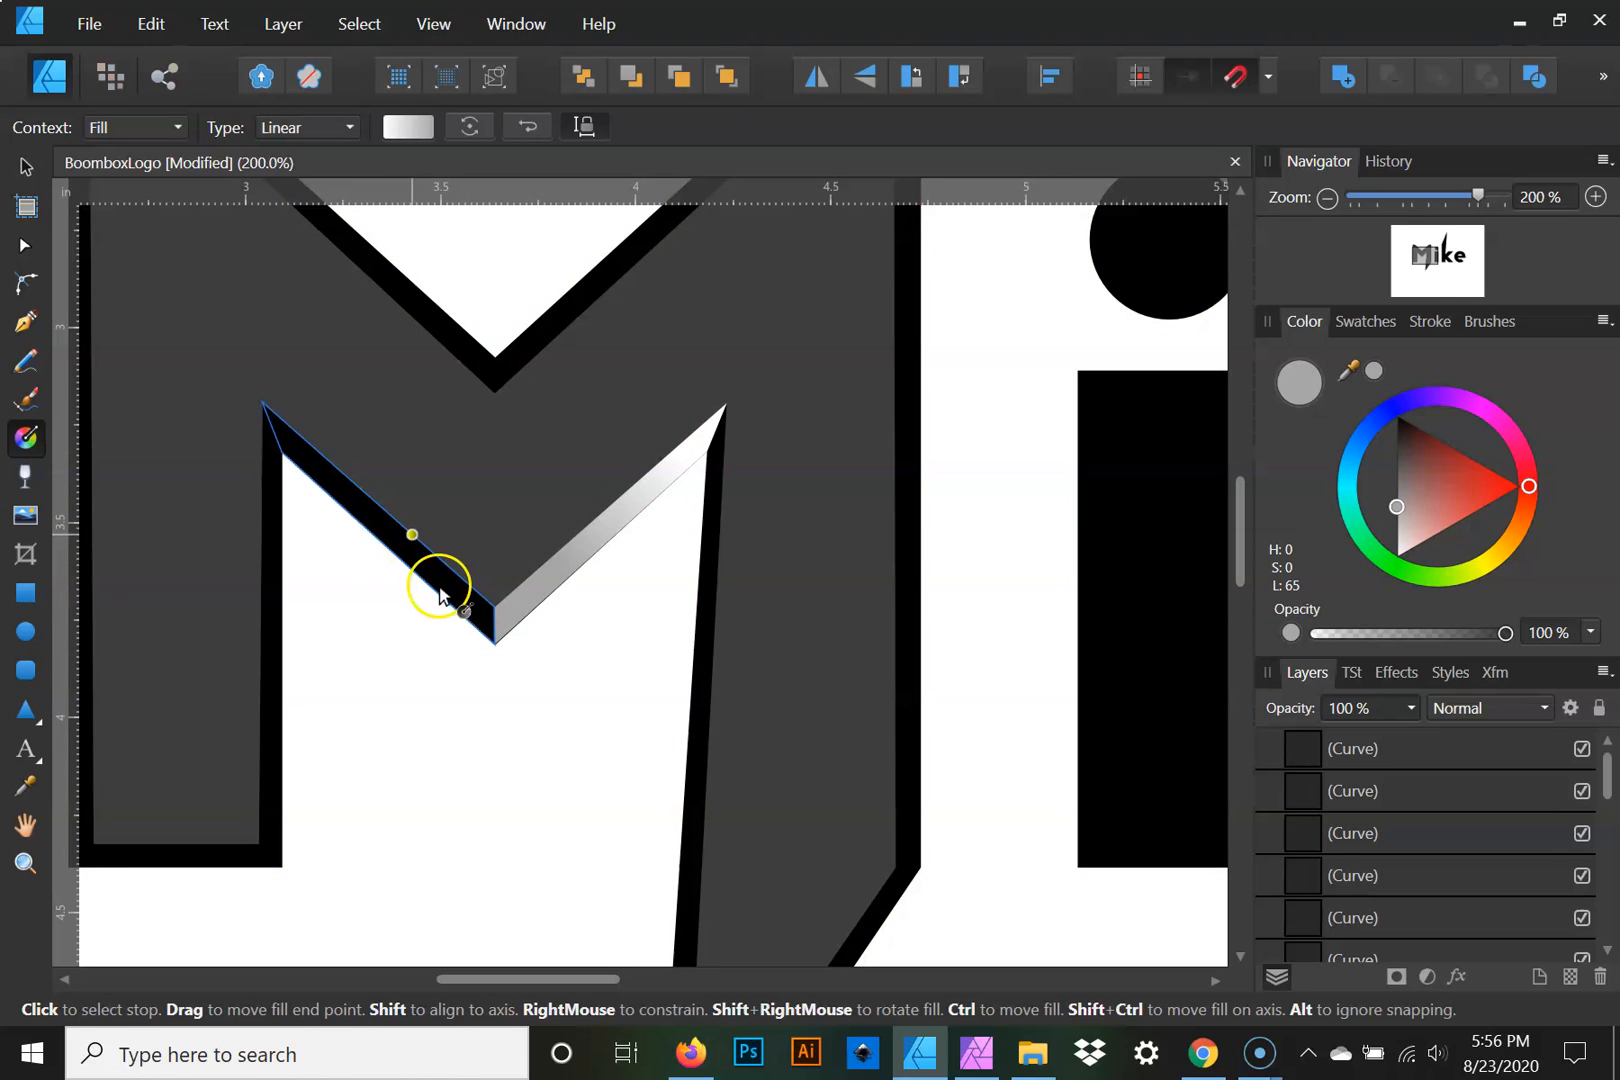
pyautogui.moveTo(477, 620); pyautogui.dragTo(306, 460)
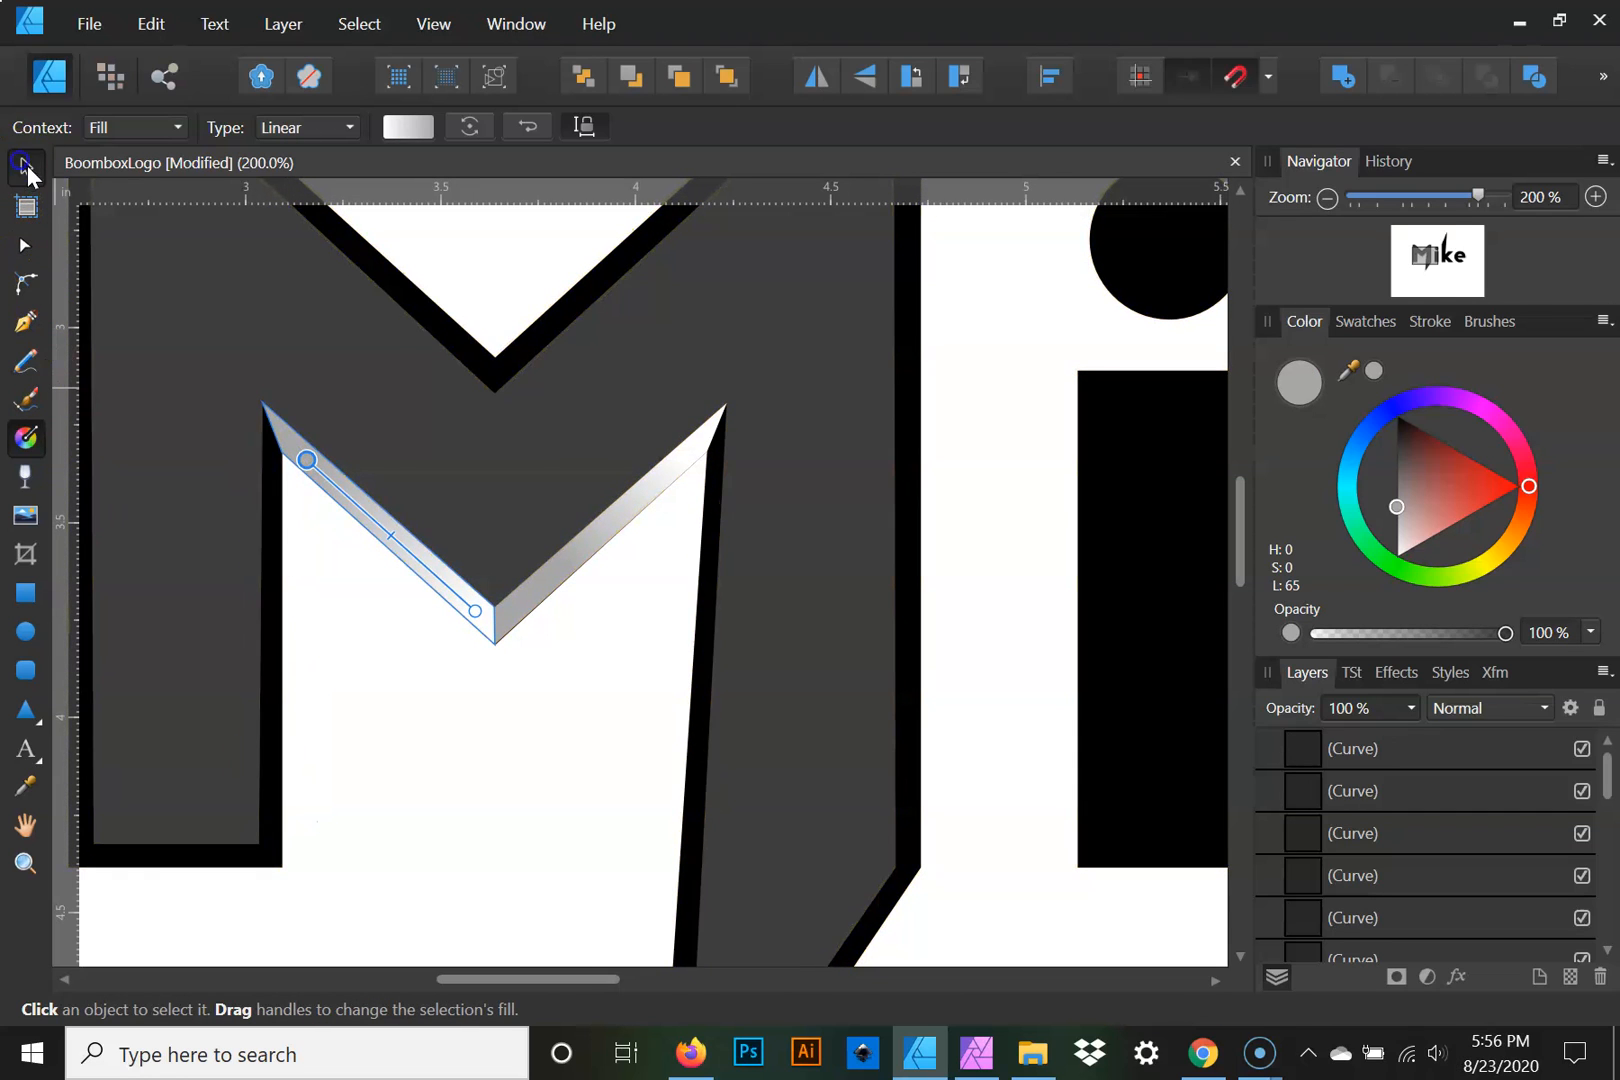
# Fill the inner vertical border of the M's left leg with a linear gradient from white at the foot to grey at the top
pyautogui.click(25, 167)
pyautogui.click(278, 621)
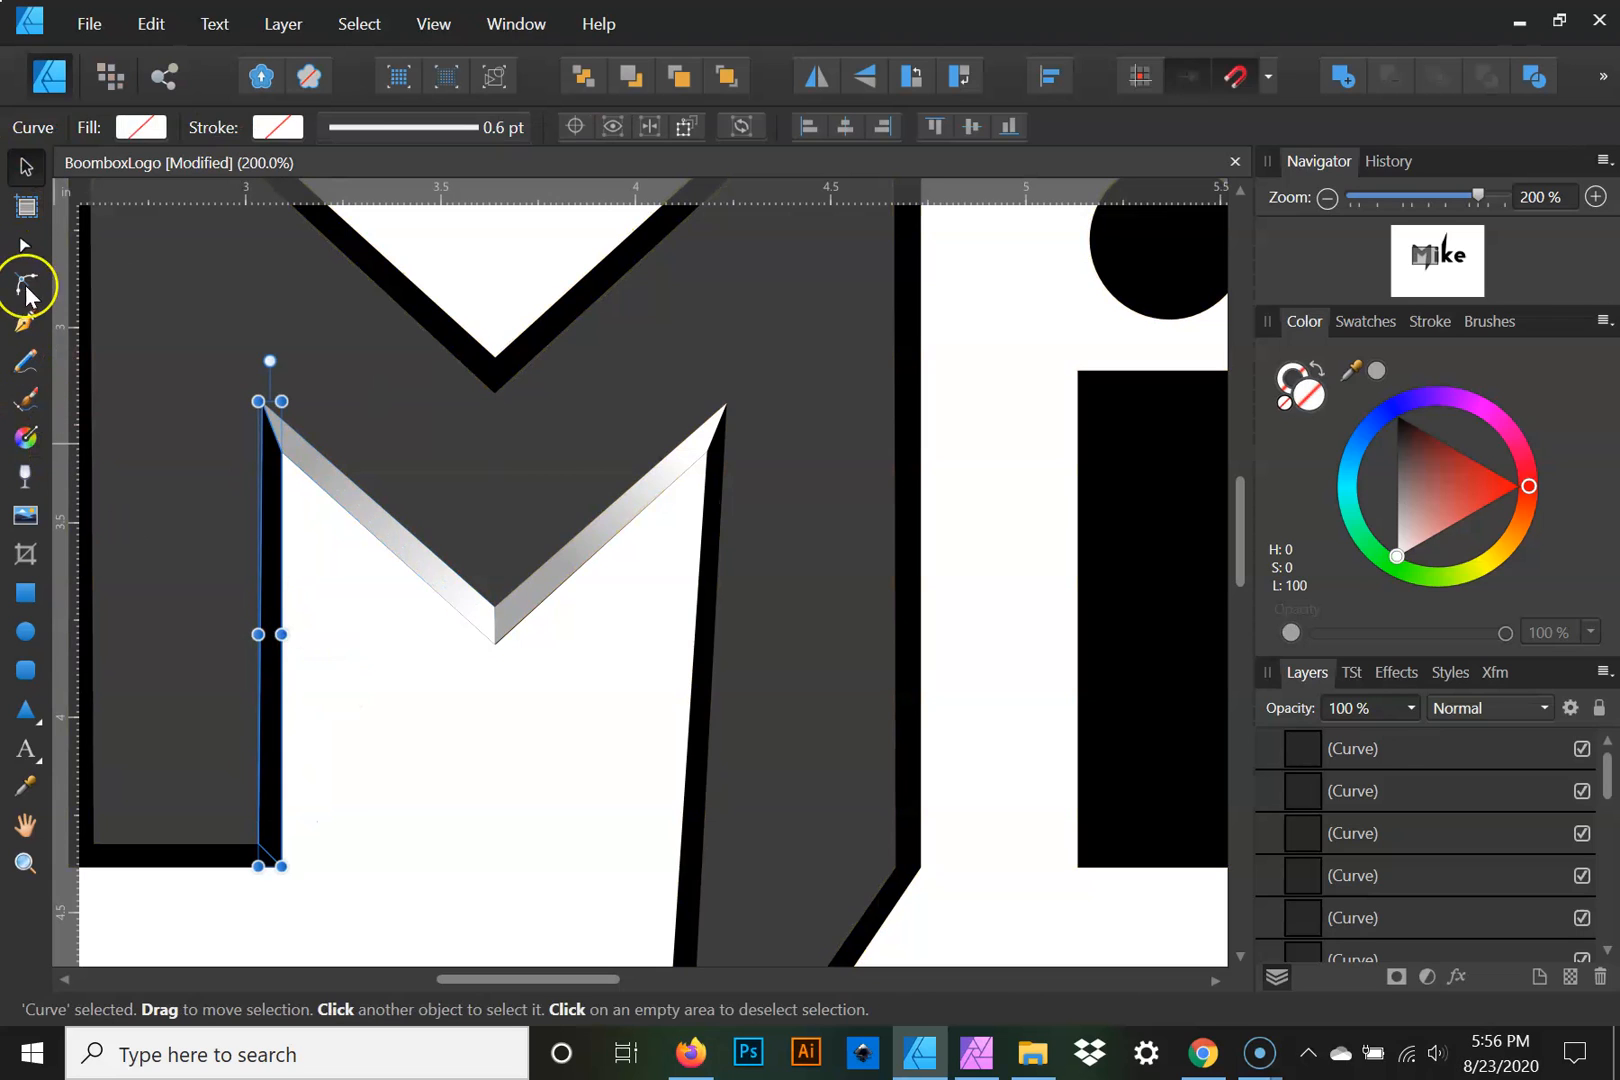
pyautogui.click(24, 445)
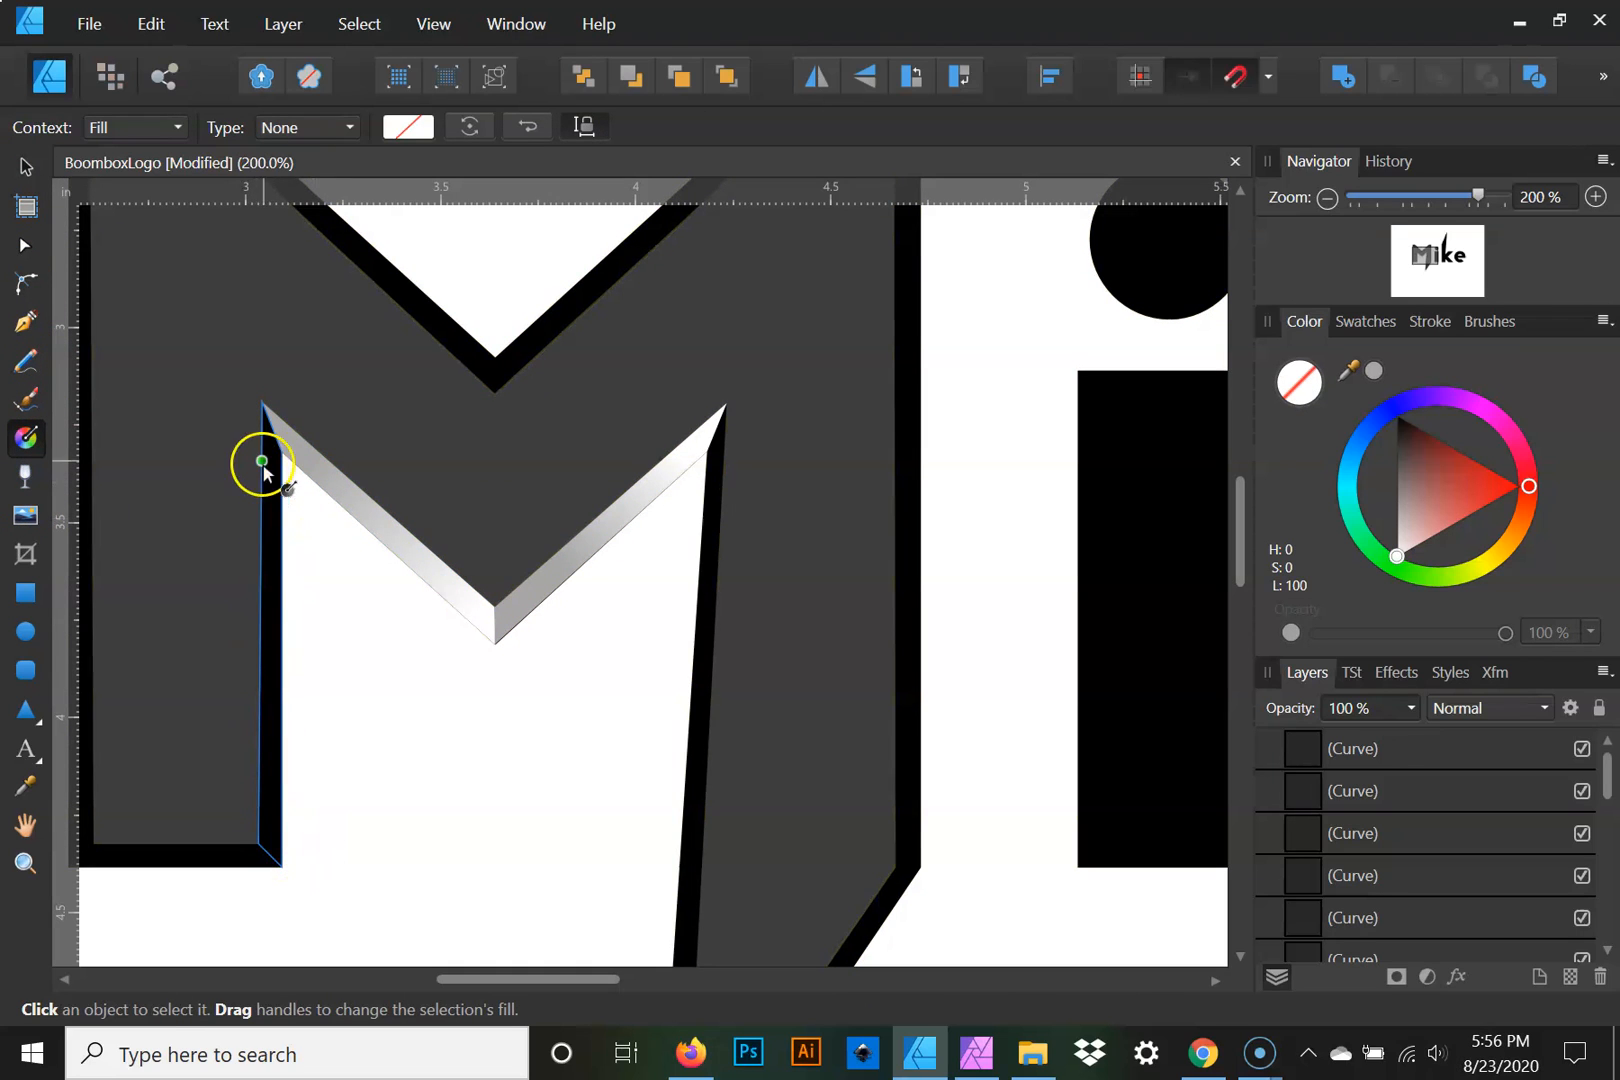
pyautogui.moveTo(276, 838); pyautogui.dragTo(277, 458)
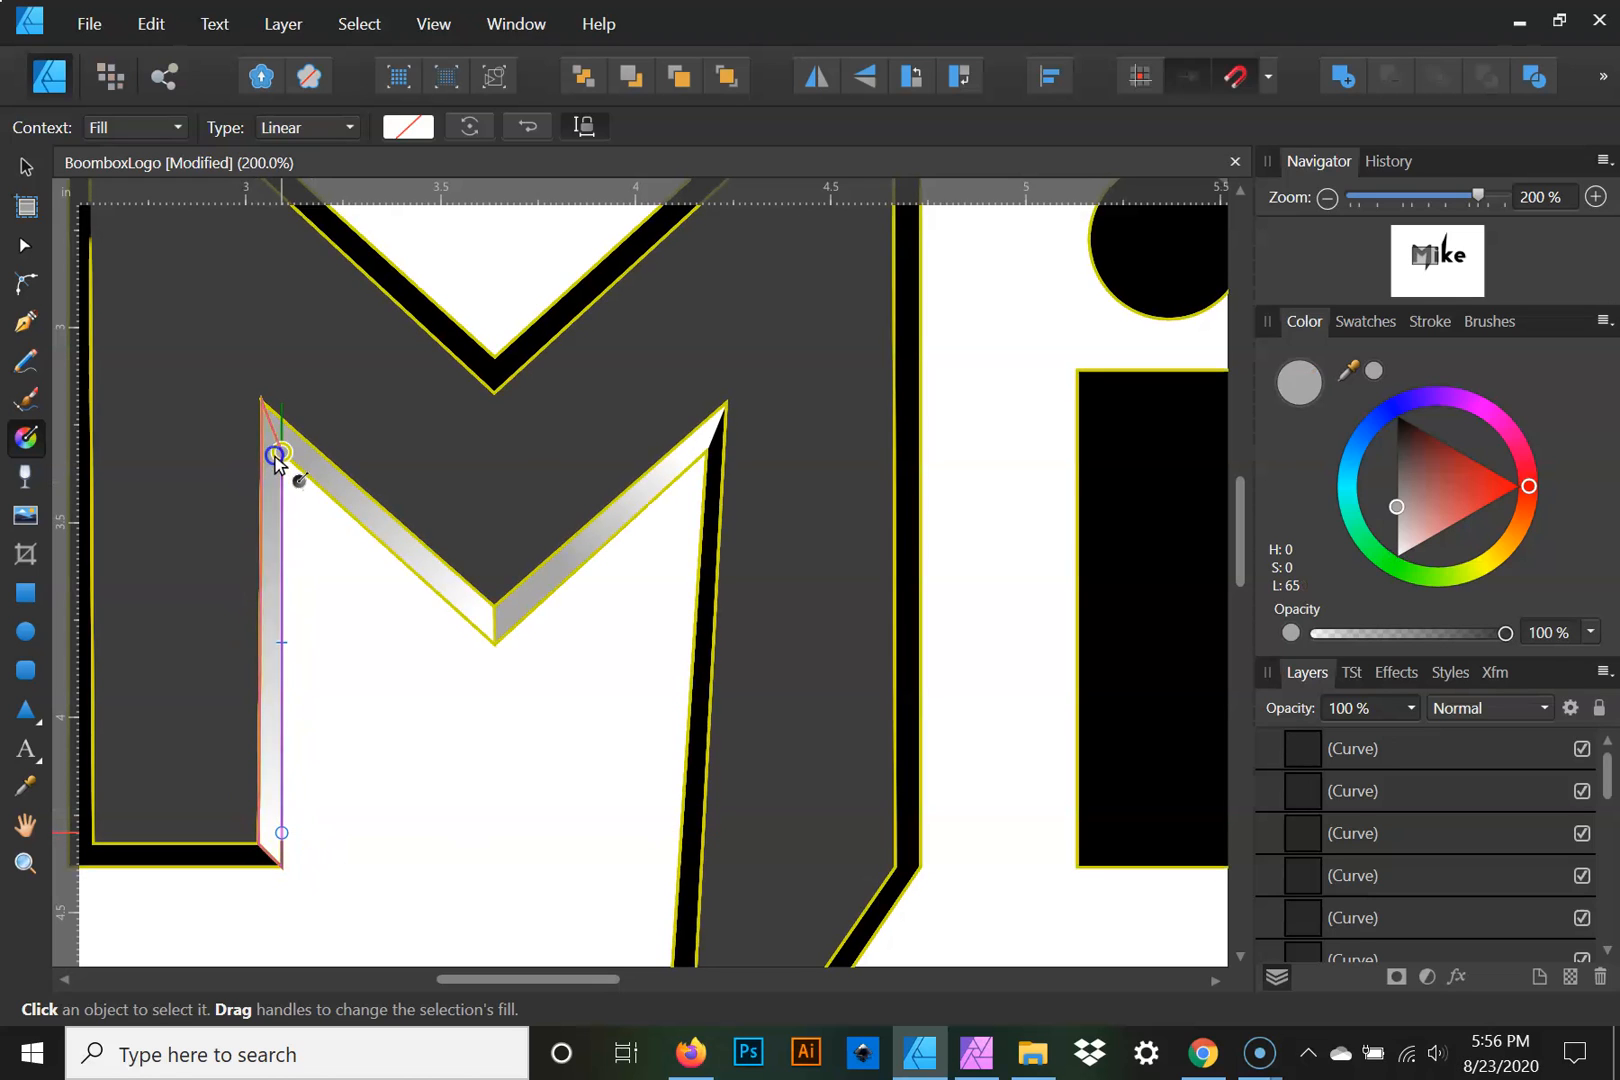
# Fill the border segment along the foot of the M's left leg with a linear gradient from white at its inner end to grey
pyautogui.moveTo(365, 788); pyautogui.dragTo(705, 690)
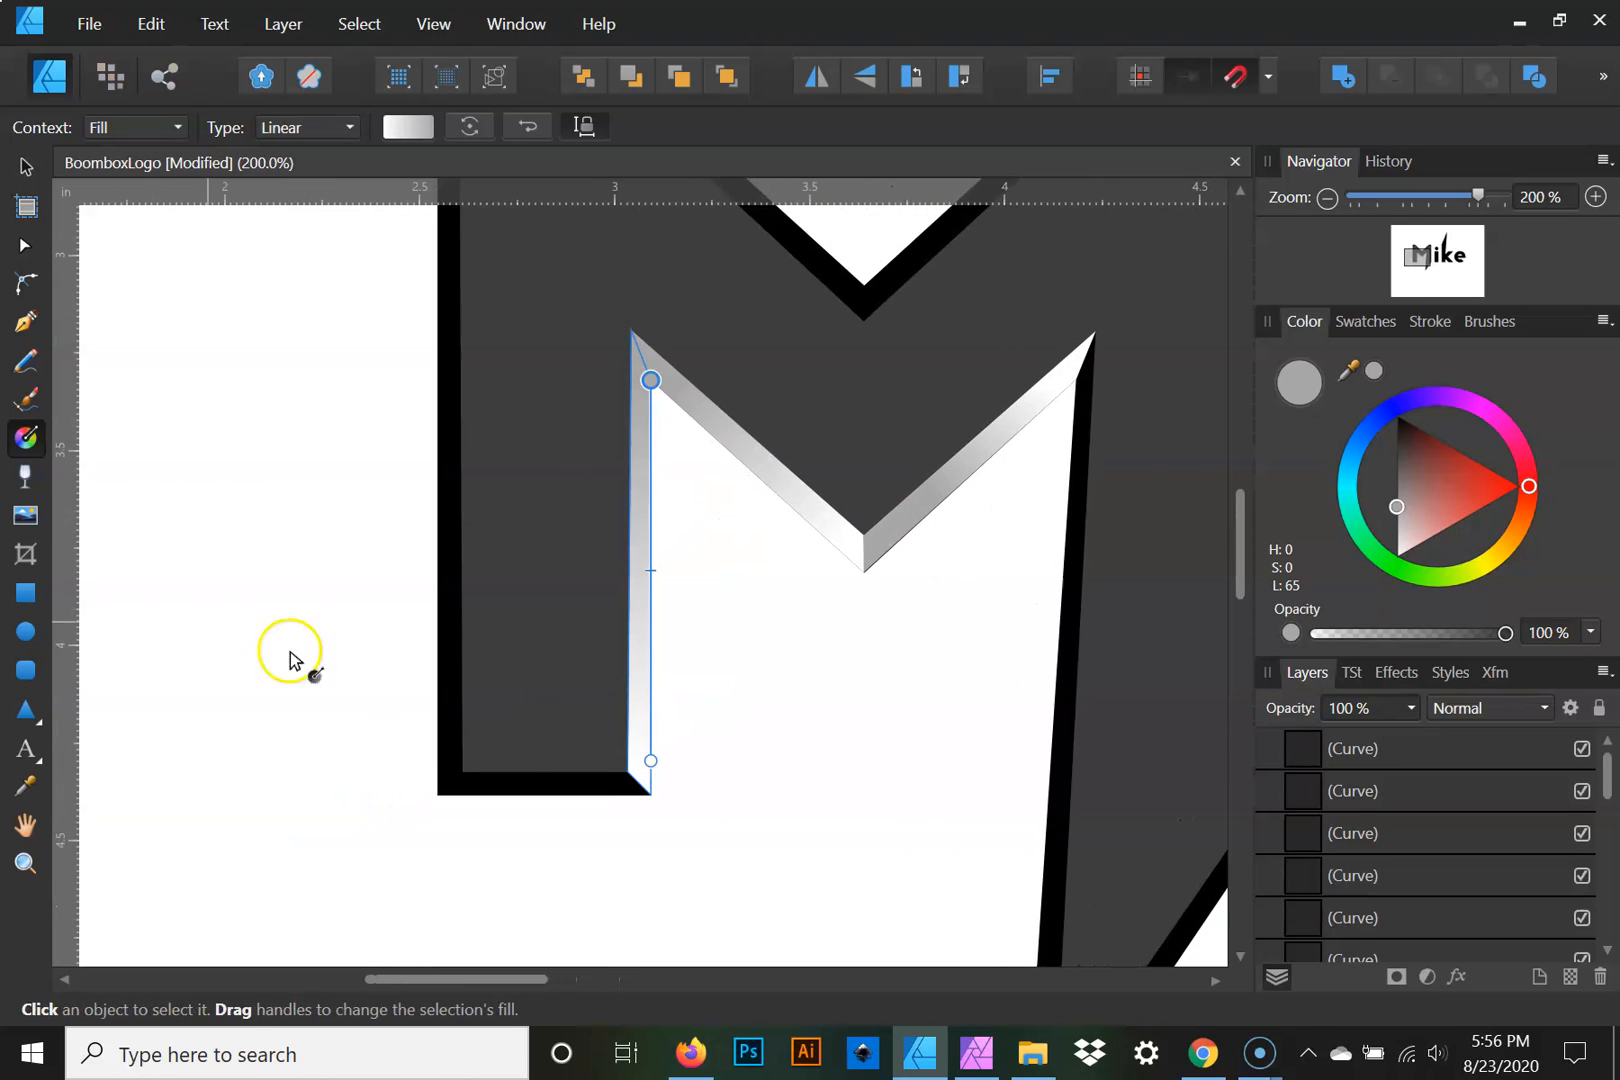
pyautogui.press('v')
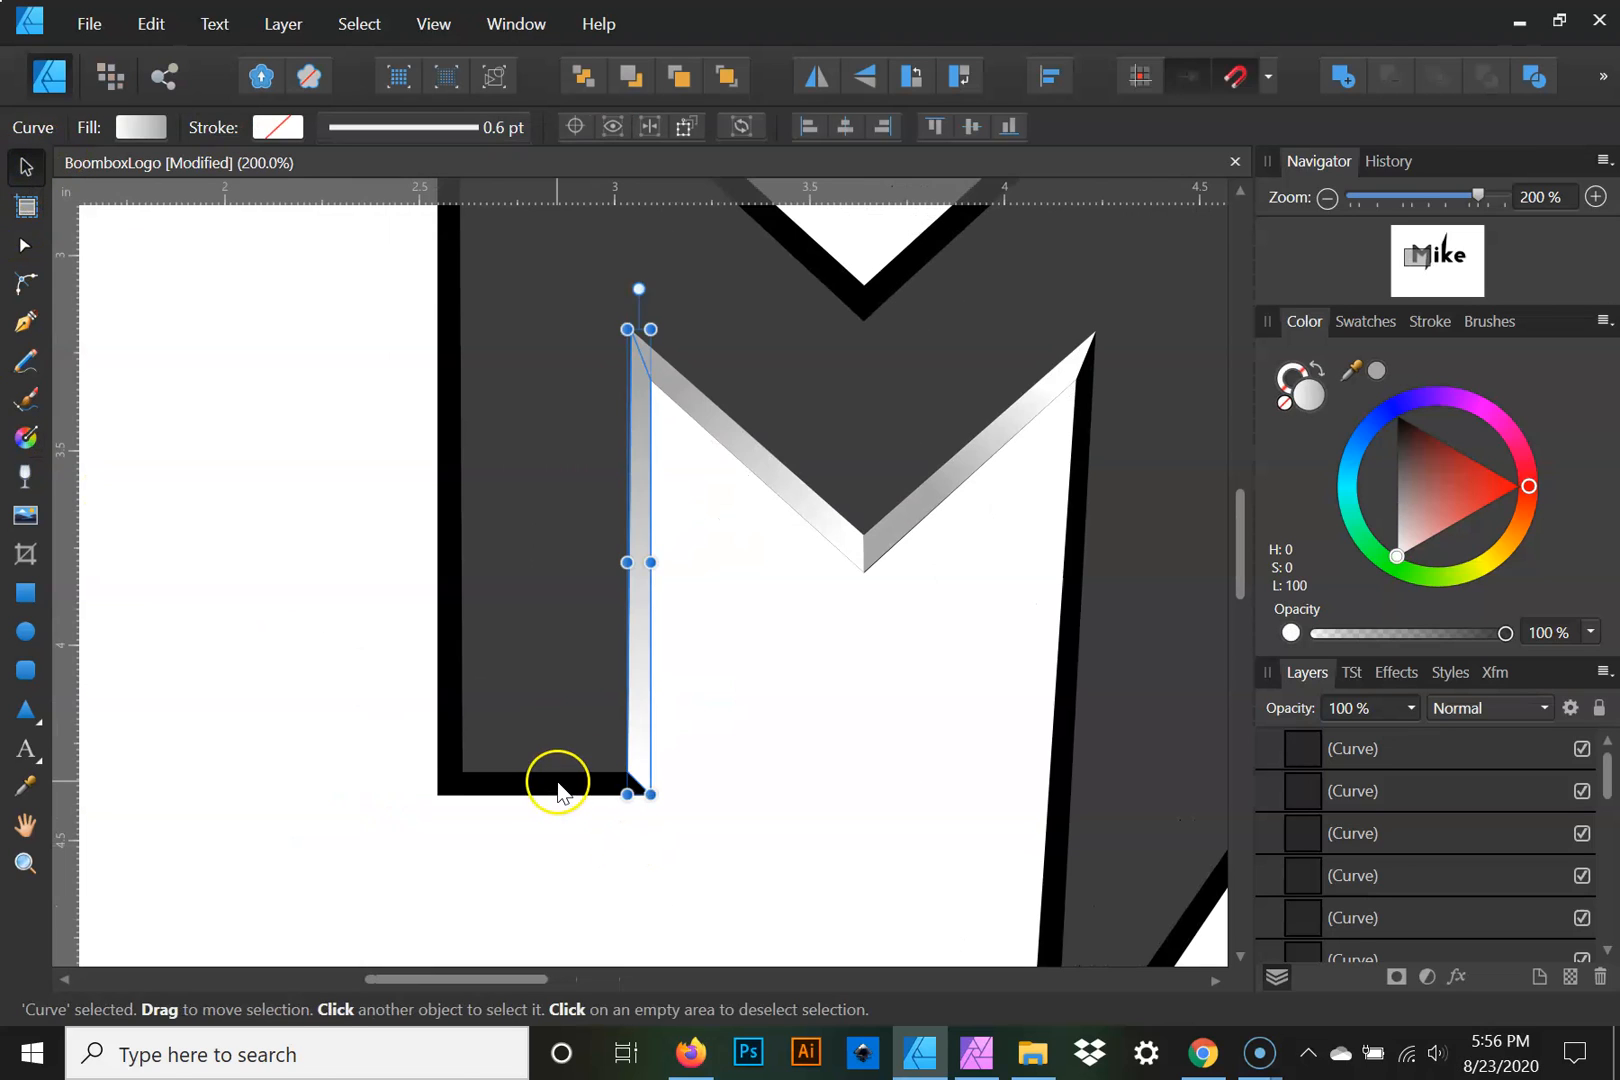
pyautogui.click(558, 783)
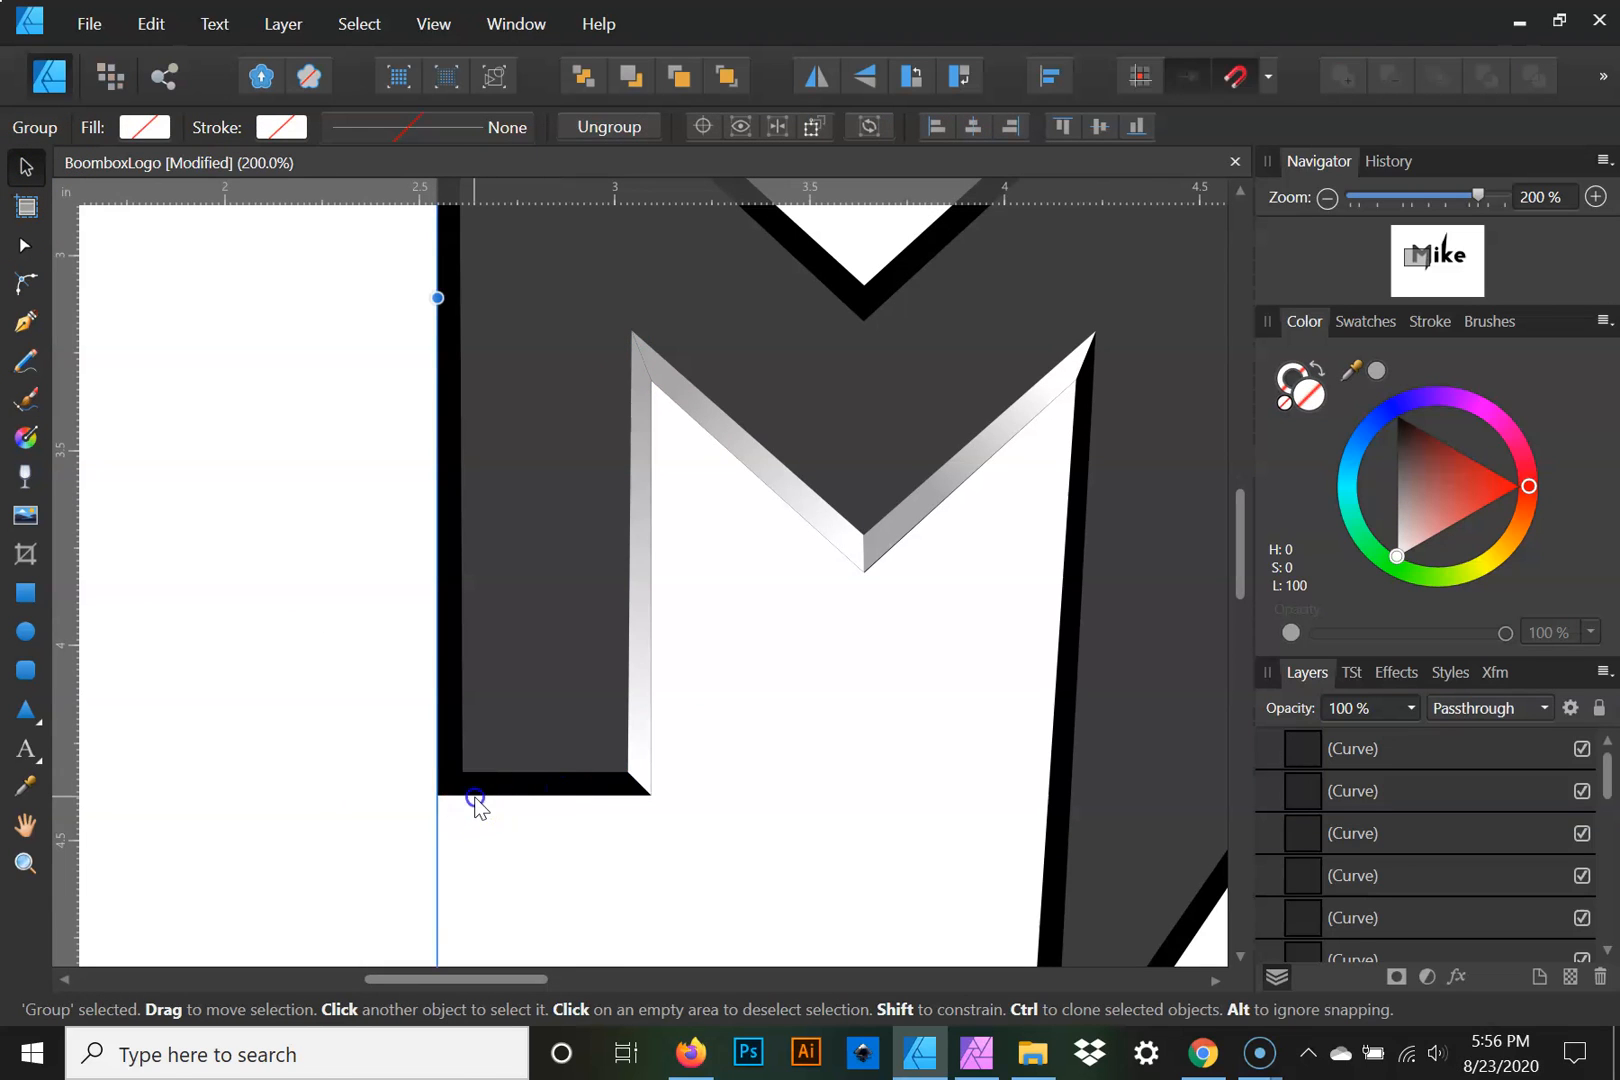
pyautogui.doubleClick(476, 798)
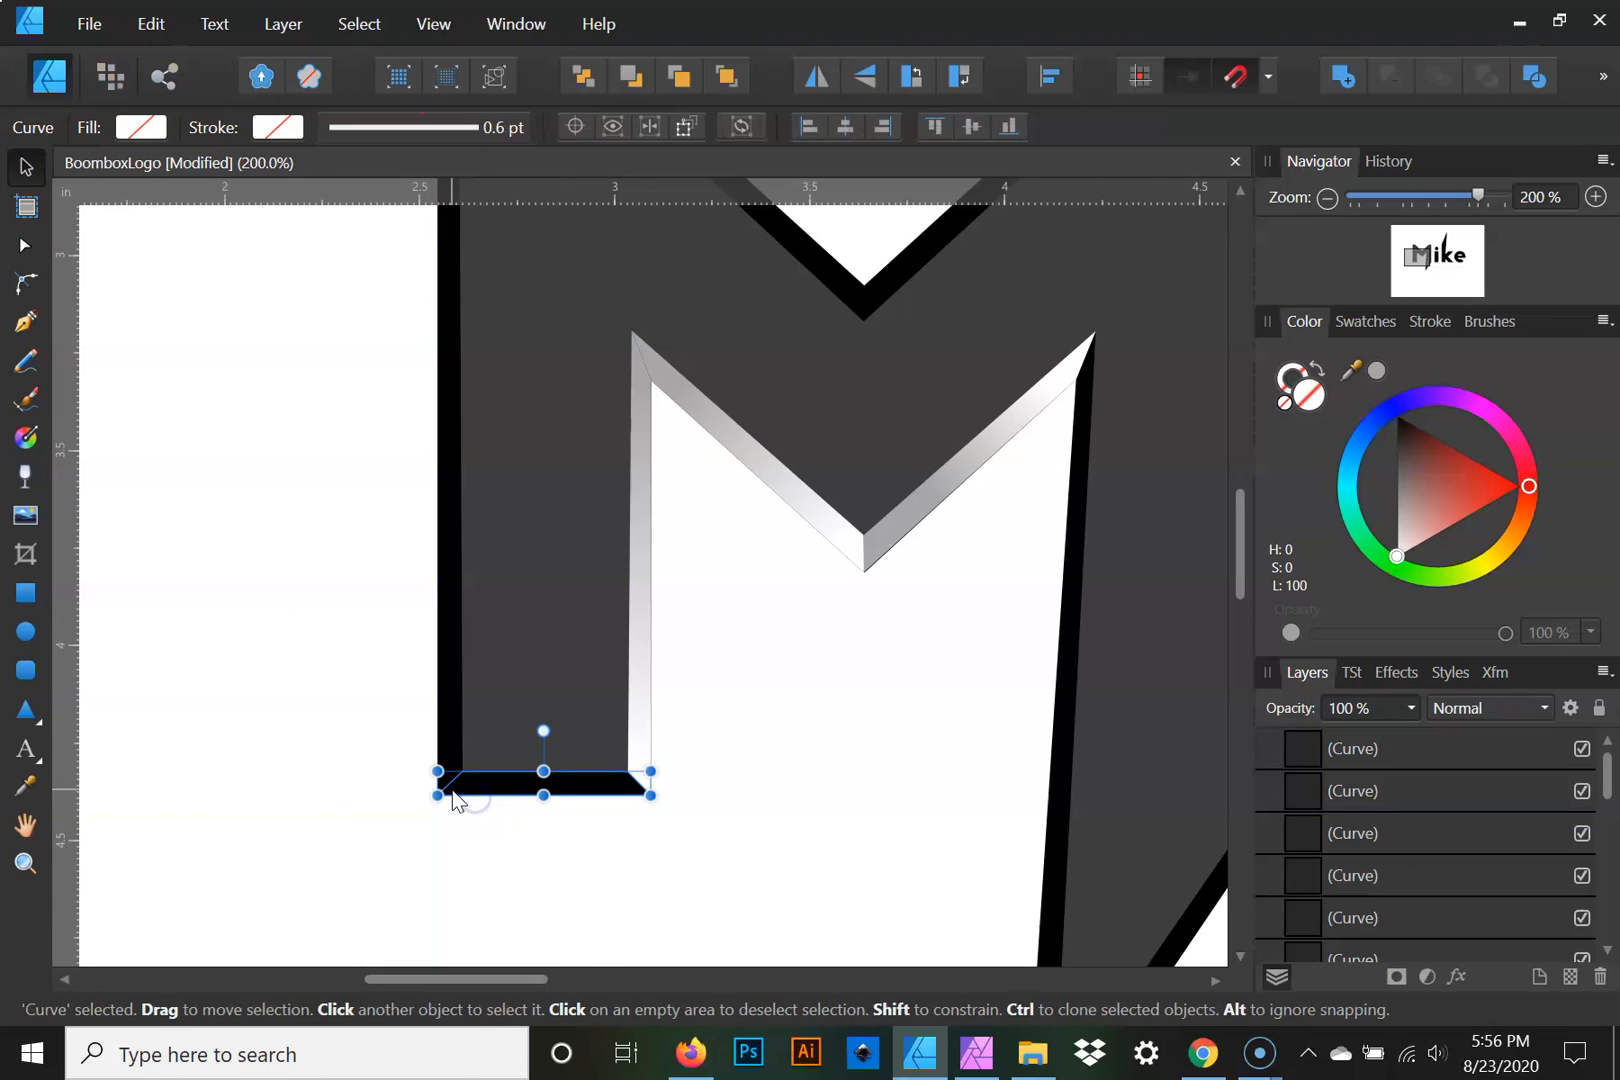
pyautogui.click(18, 450)
pyautogui.moveTo(625, 786); pyautogui.dragTo(480, 787)
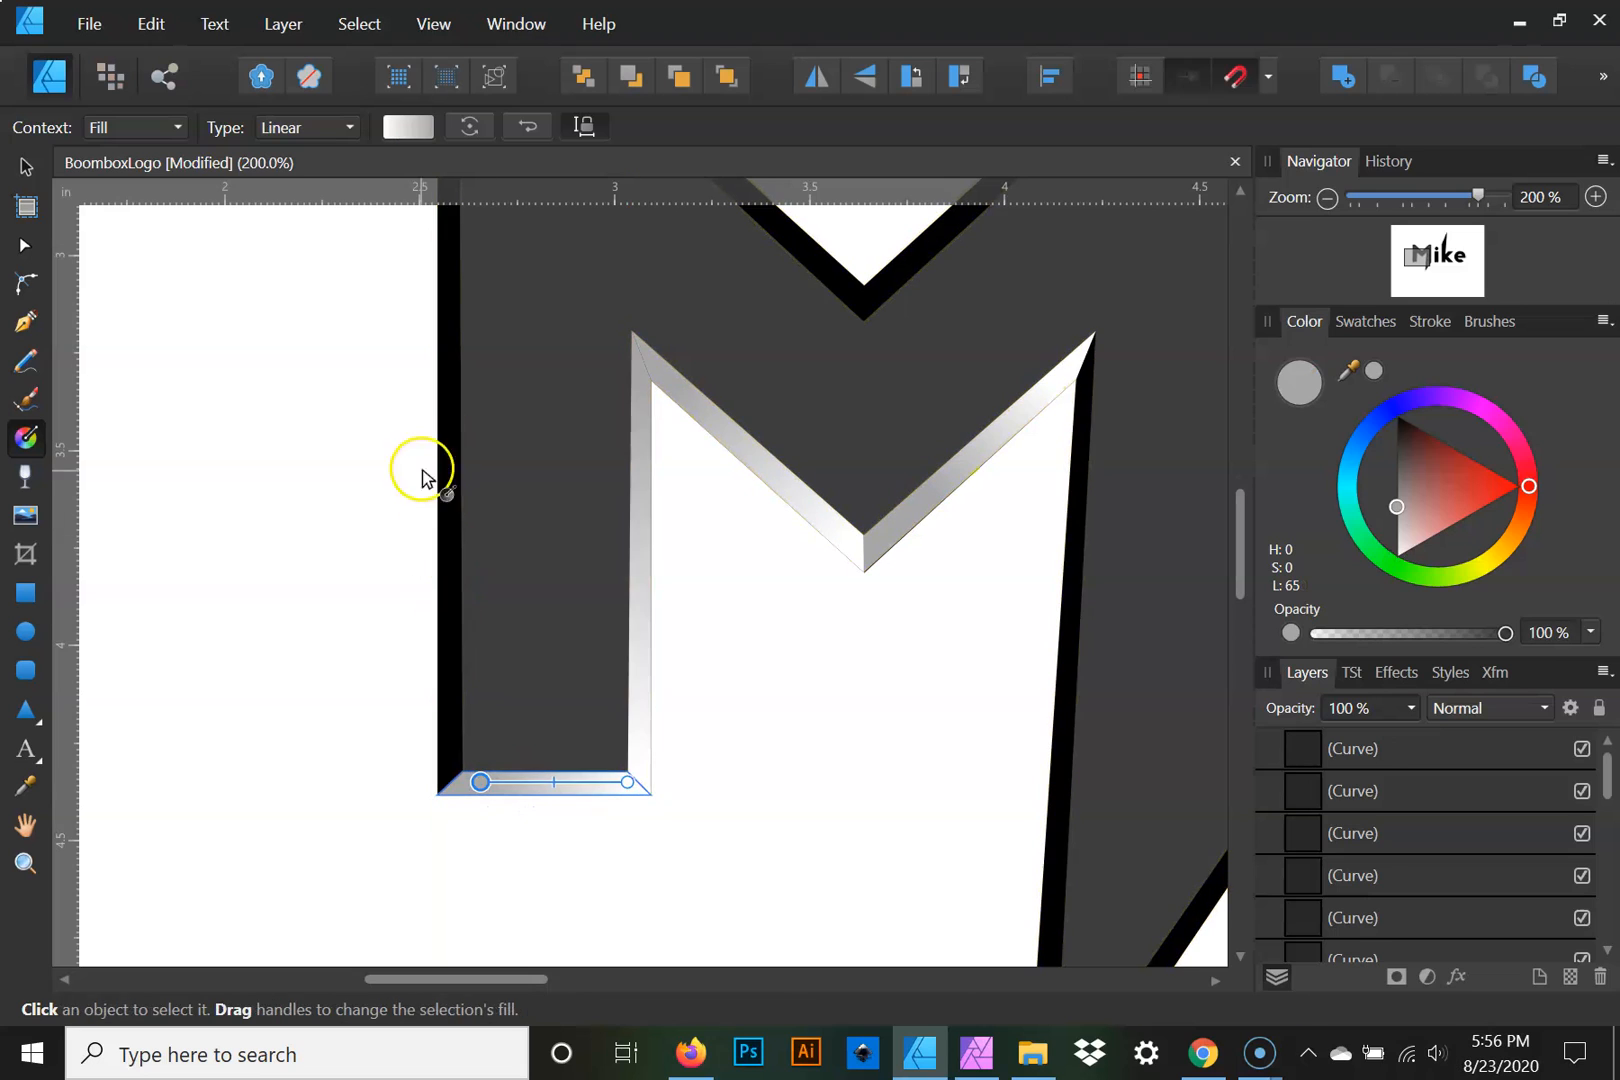
# Fill the outer border of the M's left leg with a white-to-grey linear gradient upwards and shift its midpoint towards the white foot
pyautogui.click(20, 170)
pyautogui.click(456, 500)
pyautogui.moveTo(503, 440); pyautogui.dragTo(497, 692)
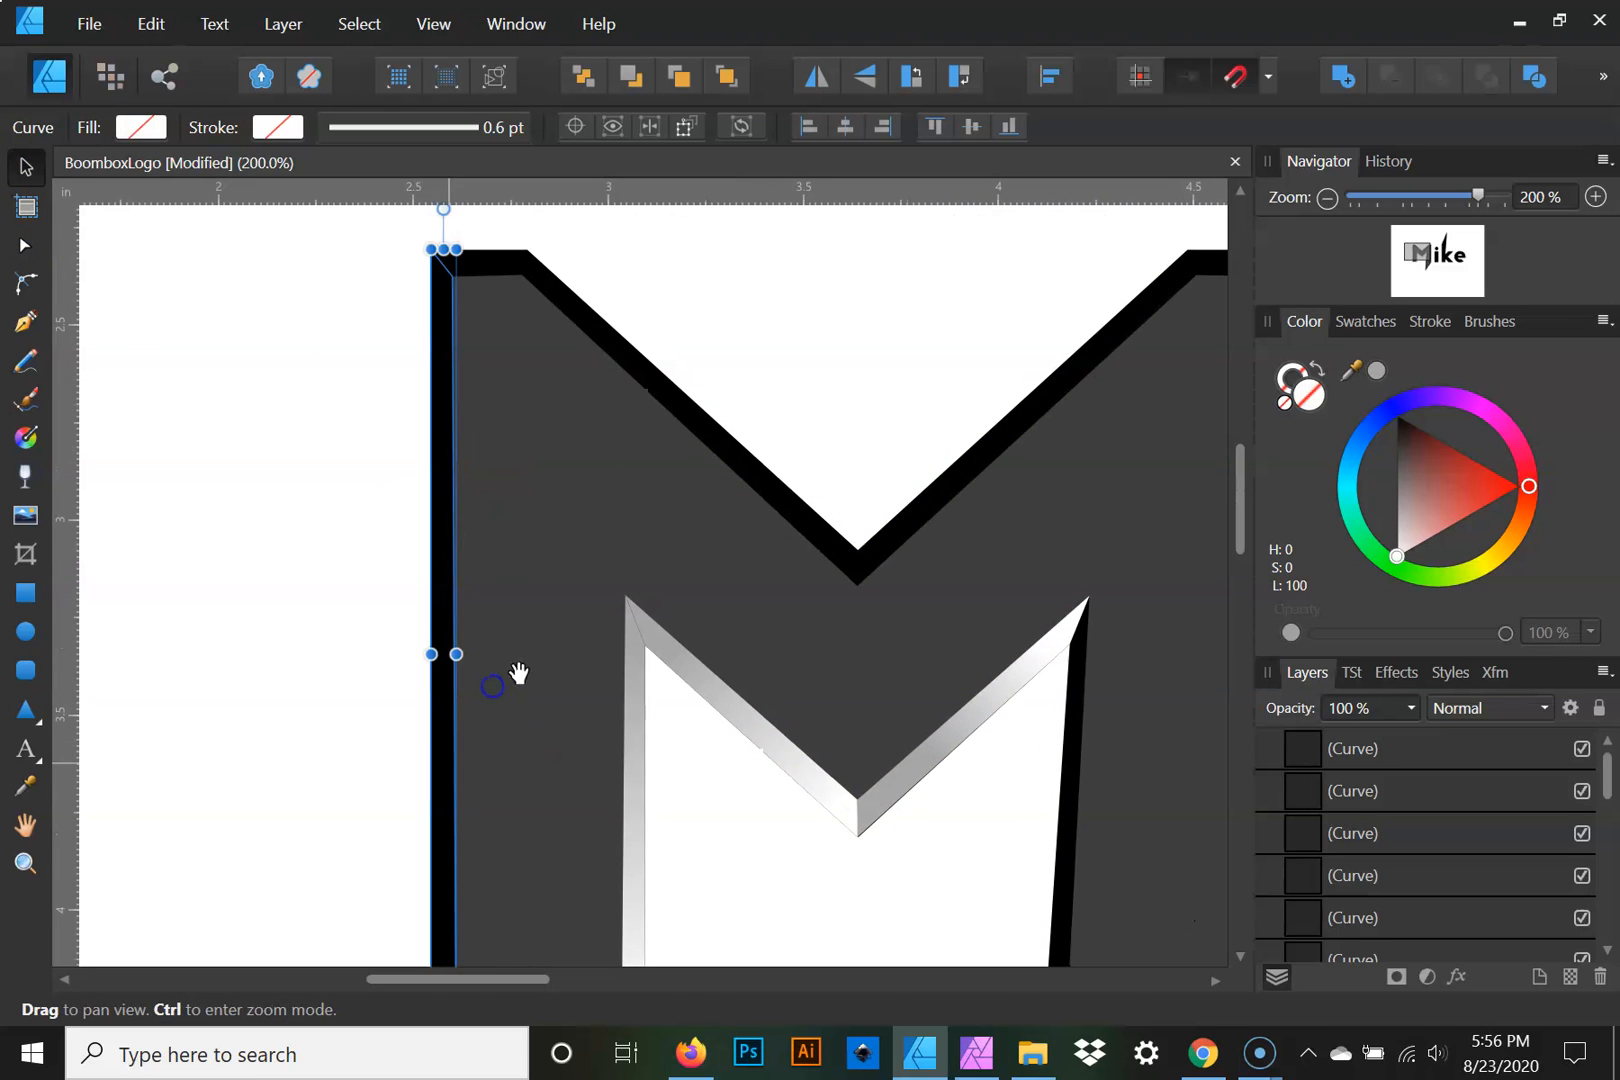
pyautogui.click(27, 438)
pyautogui.moveTo(423, 766); pyautogui.dragTo(372, 735)
pyautogui.moveTo(361, 850); pyautogui.dragTo(370, 372)
pyautogui.click(365, 607)
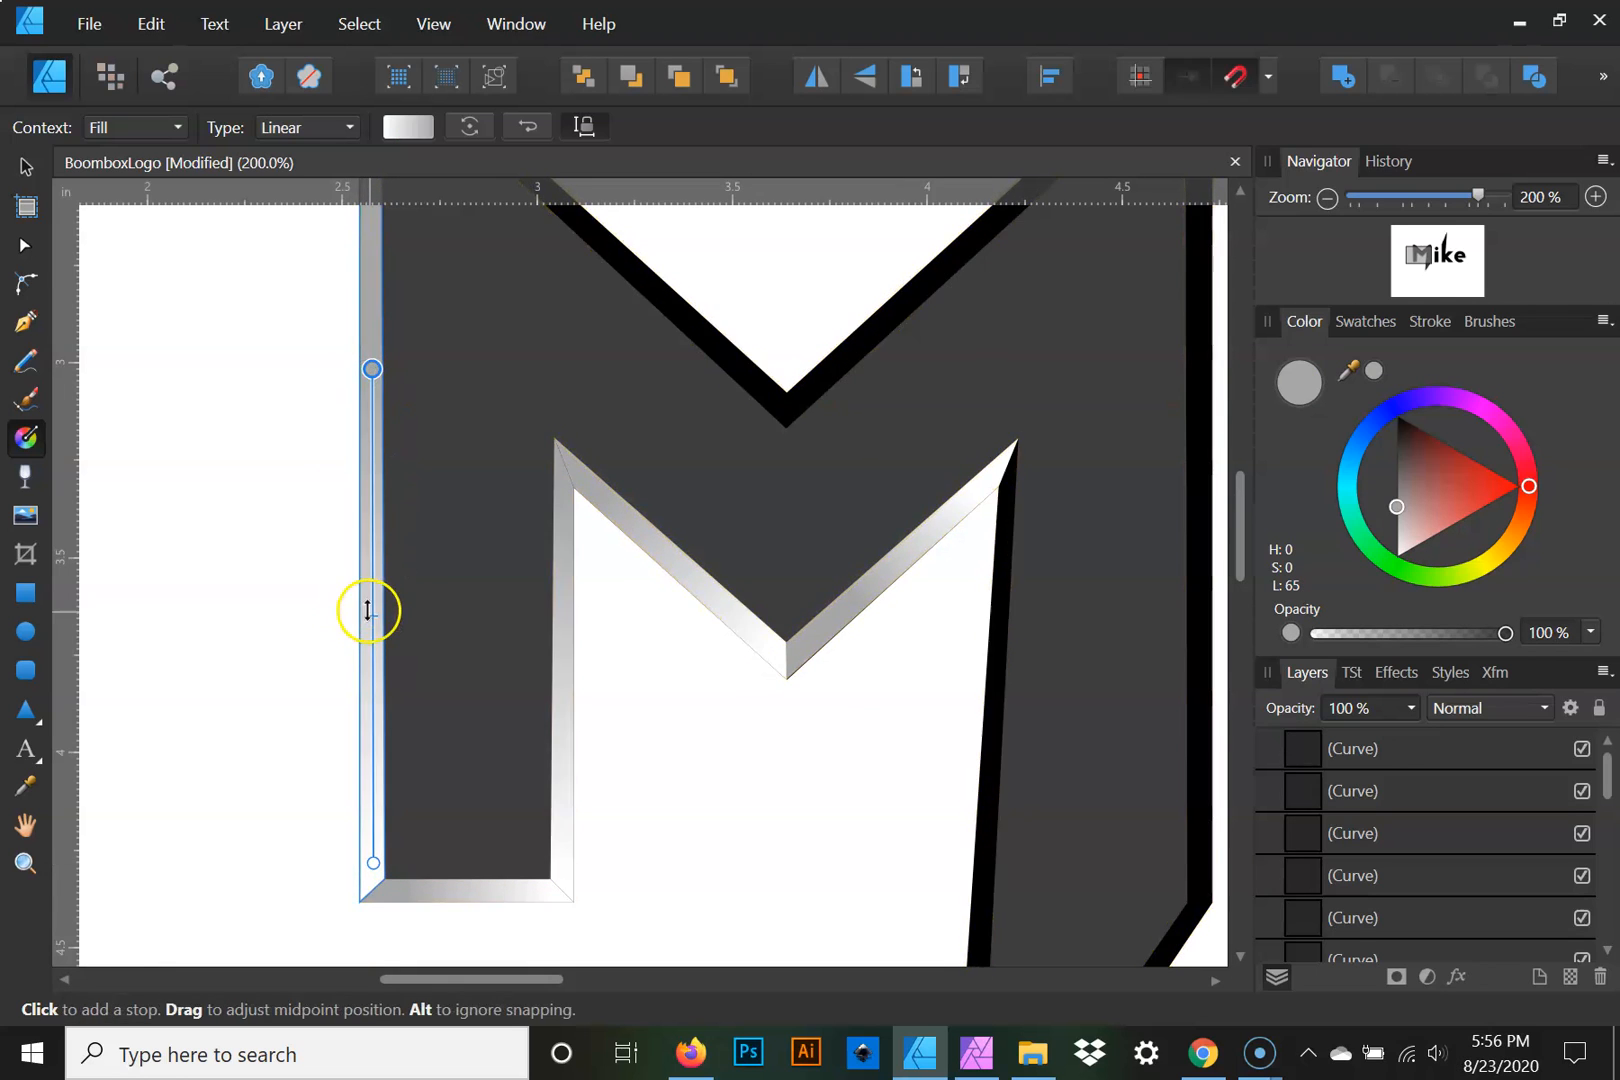
pyautogui.moveTo(371, 618); pyautogui.dragTo(371, 708)
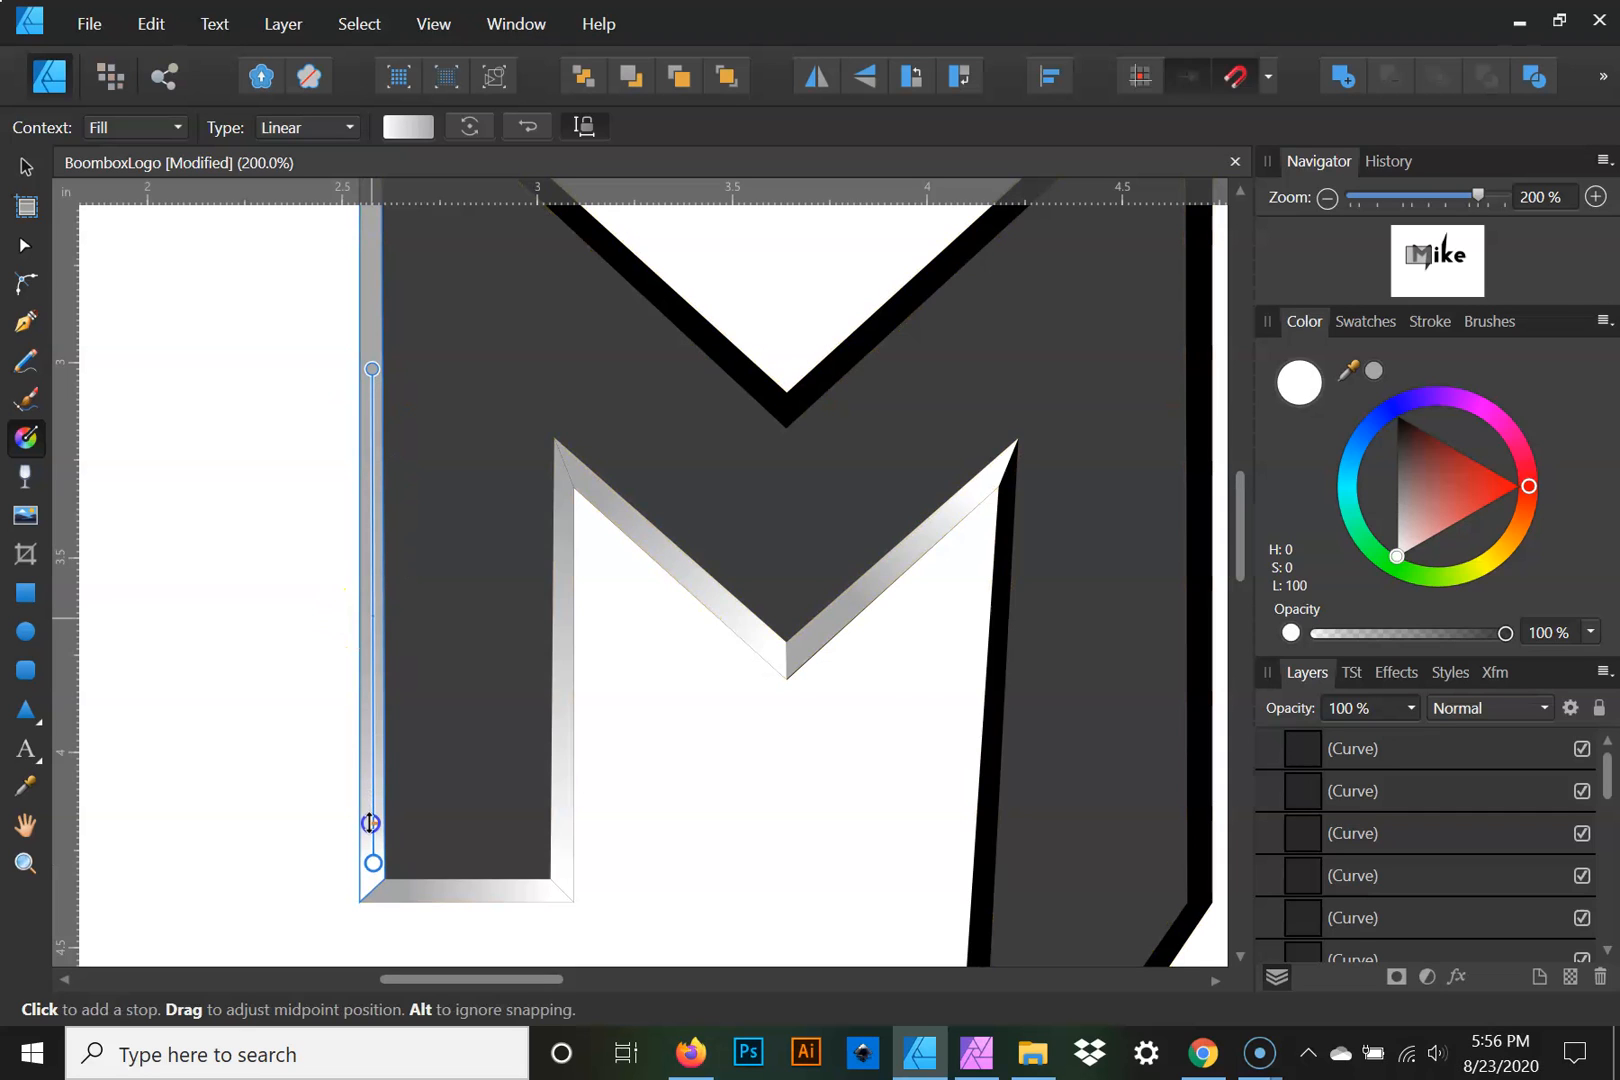
# Fill the border segment along the top of the M's left leg with a linear gradient from white beside the notch to grey at the outer corner
pyautogui.moveTo(535, 513); pyautogui.dragTo(393, 873)
pyautogui.click(271, 486)
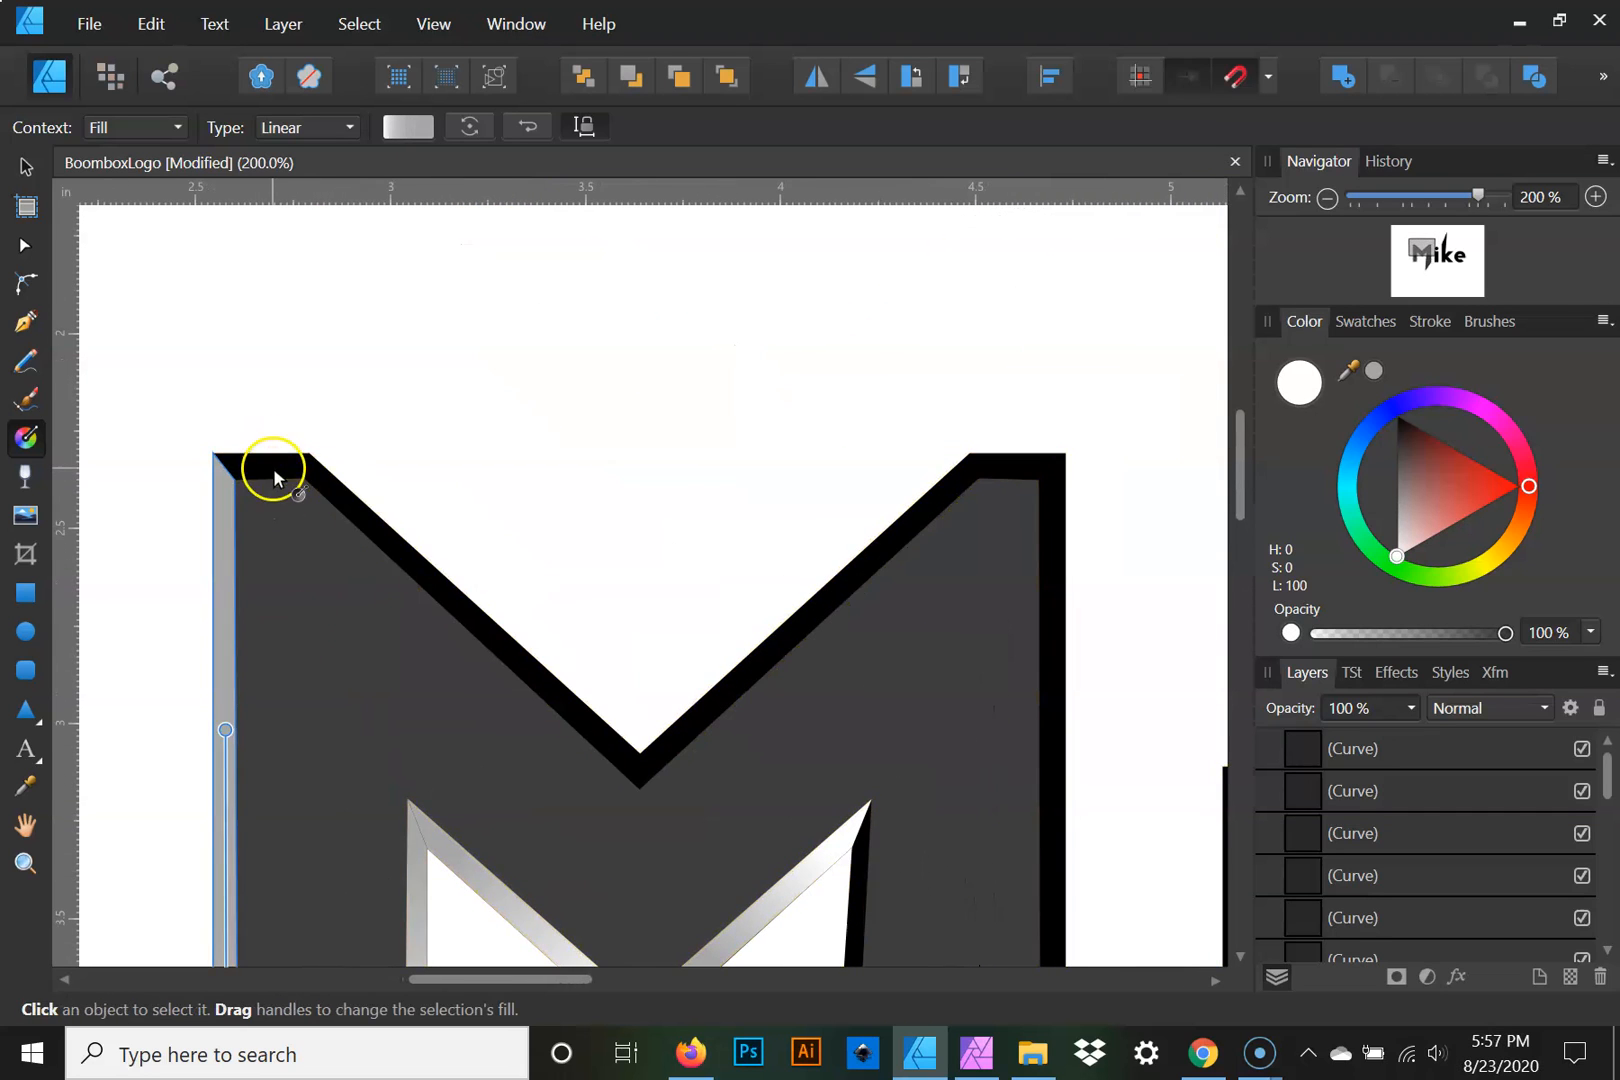
pyautogui.click(279, 472)
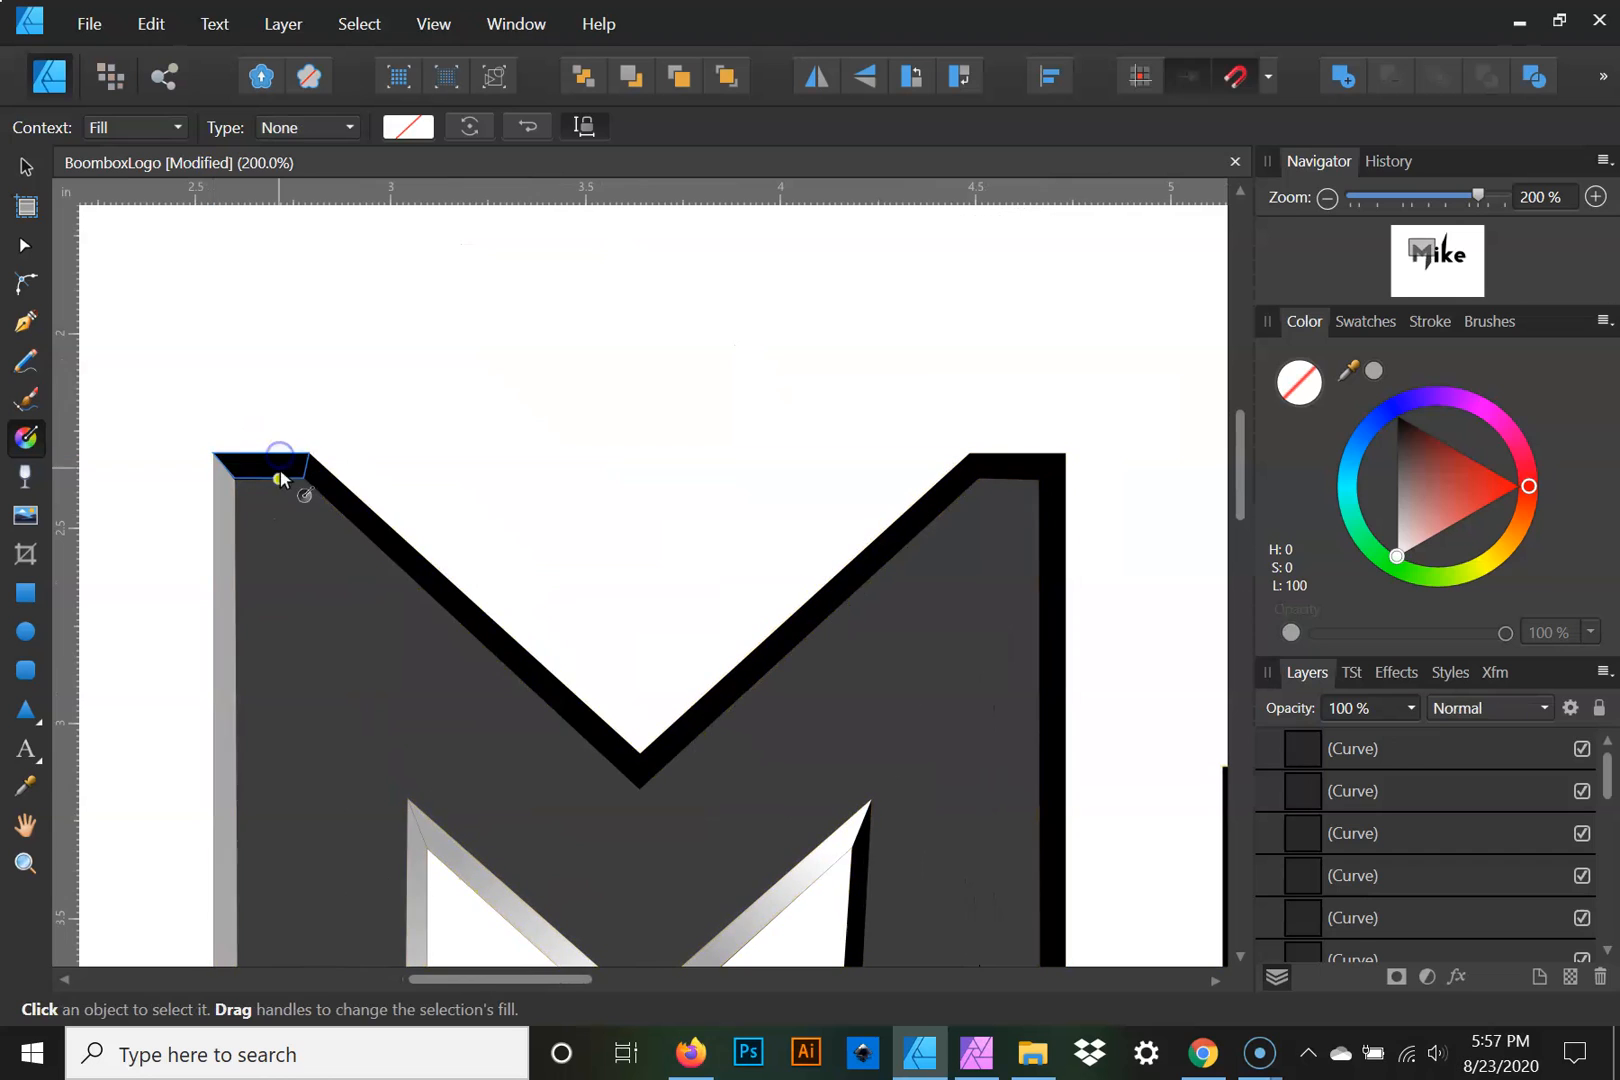
pyautogui.click(300, 468)
pyautogui.moveTo(305, 468); pyautogui.dragTo(227, 470)
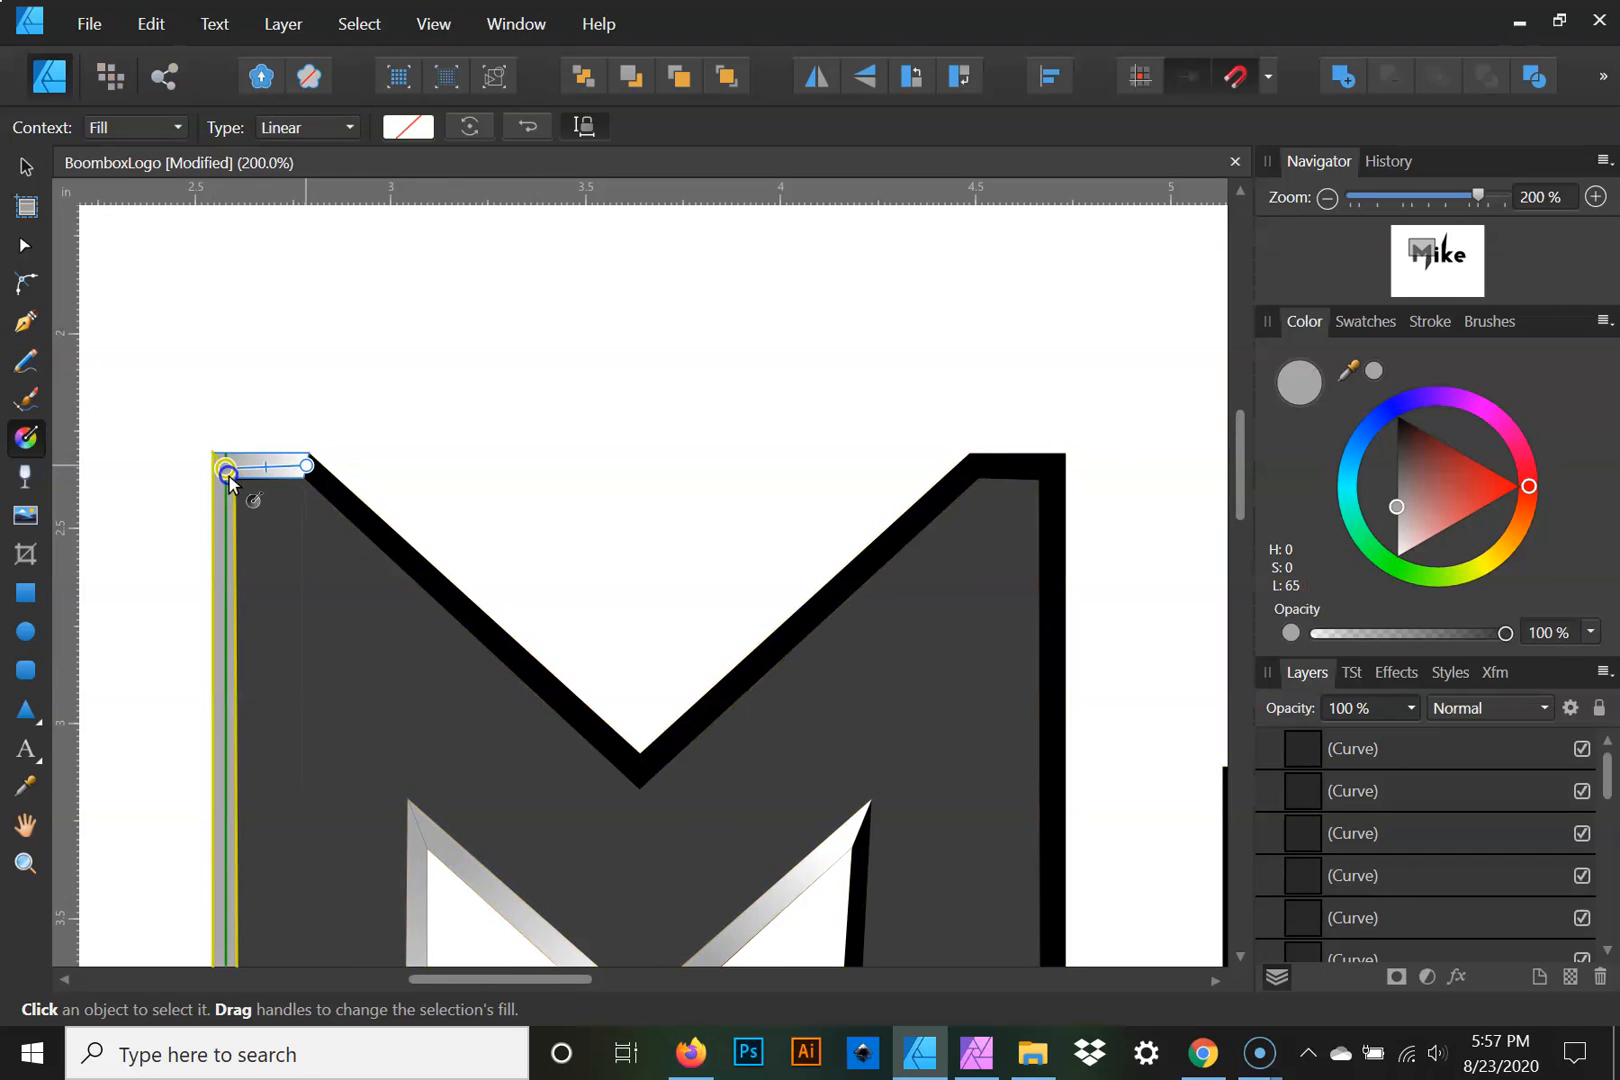
# Fill the left diagonal border of the M's upper notch with a linear gradient from white at the notch point to grey at the upper end
pyautogui.click(510, 665)
pyautogui.moveTo(645, 767); pyautogui.dragTo(373, 511)
# Fill the notch's right diagonal border with a linear gradient from white at the upper end to grey at the notch point, shifting its midpoint towards white
pyautogui.click(705, 709)
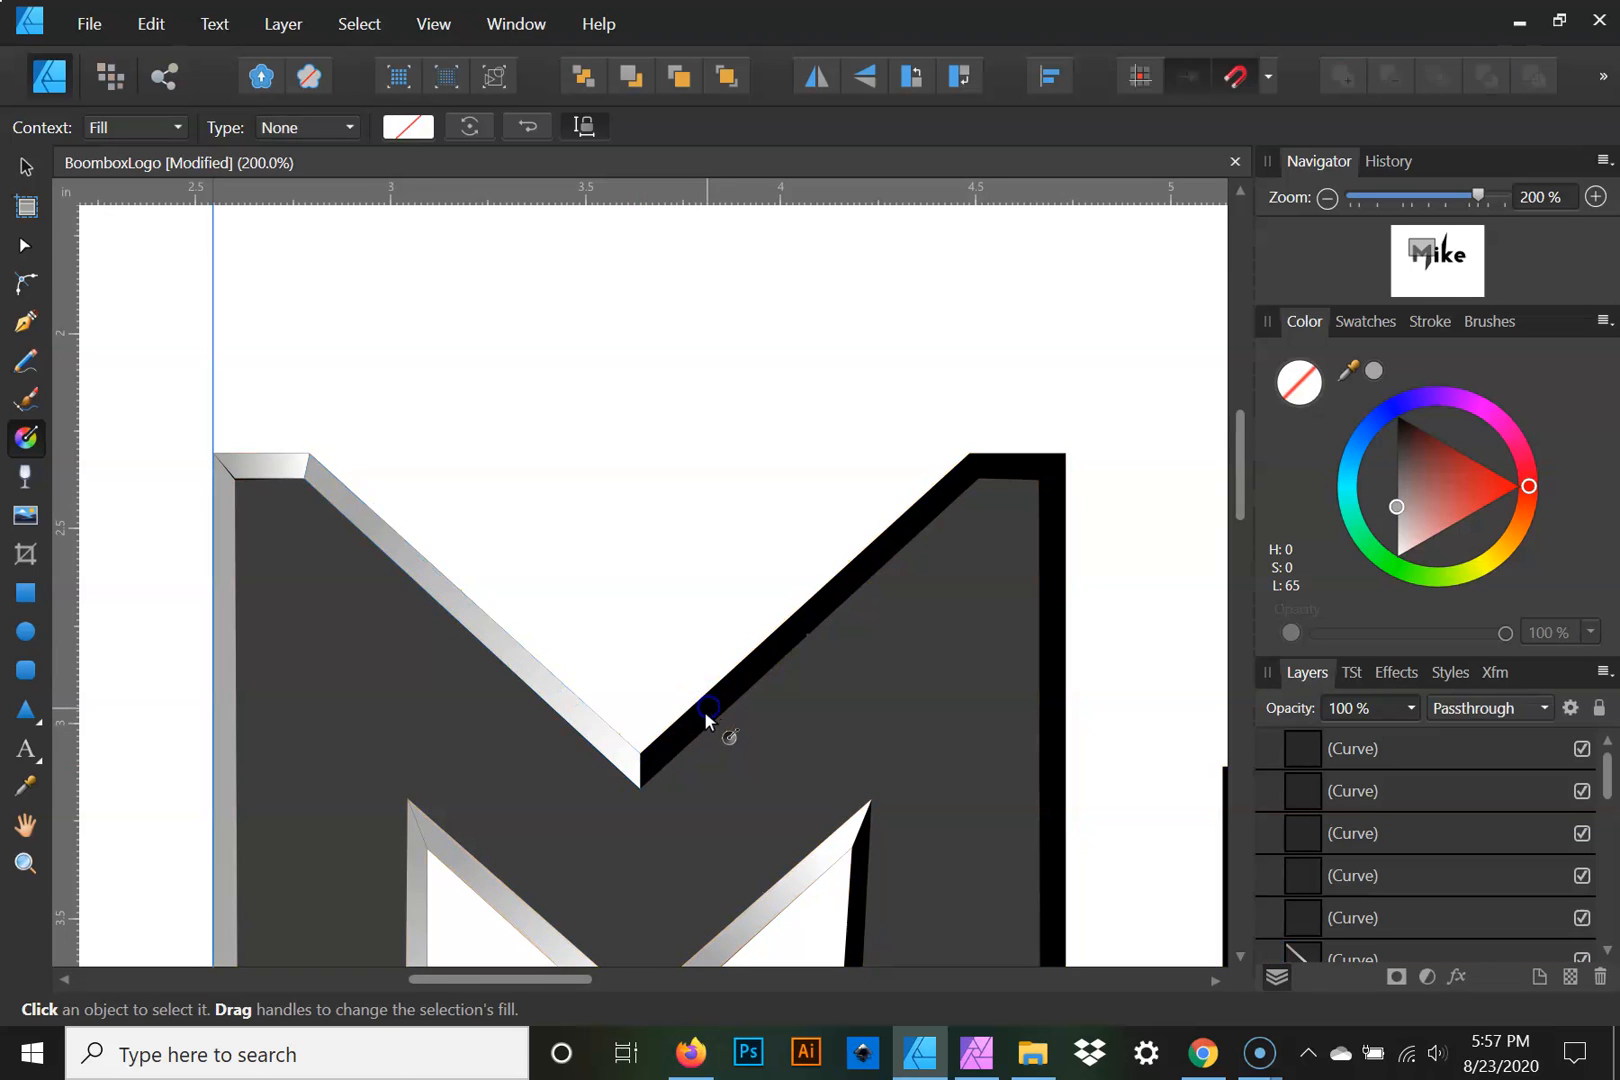
pyautogui.click(660, 762)
pyautogui.moveTo(651, 766); pyautogui.dragTo(901, 537)
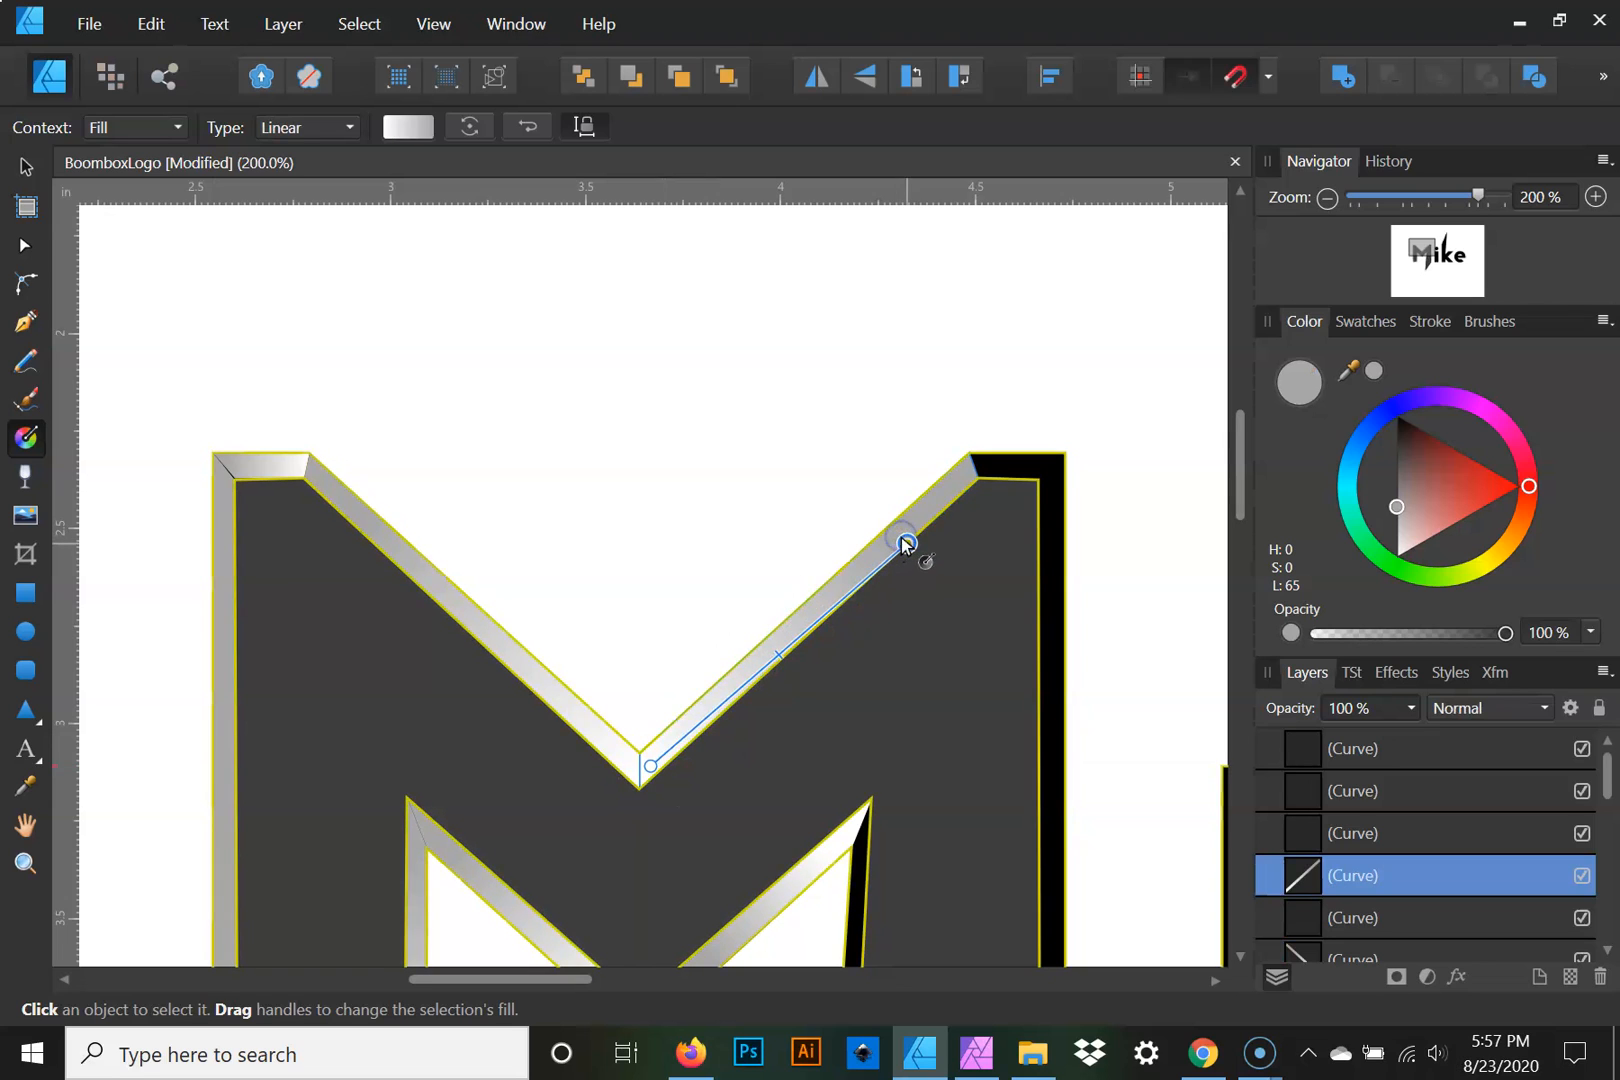
pyautogui.hotkey('ctrl', 'z')
pyautogui.moveTo(951, 478); pyautogui.dragTo(662, 749)
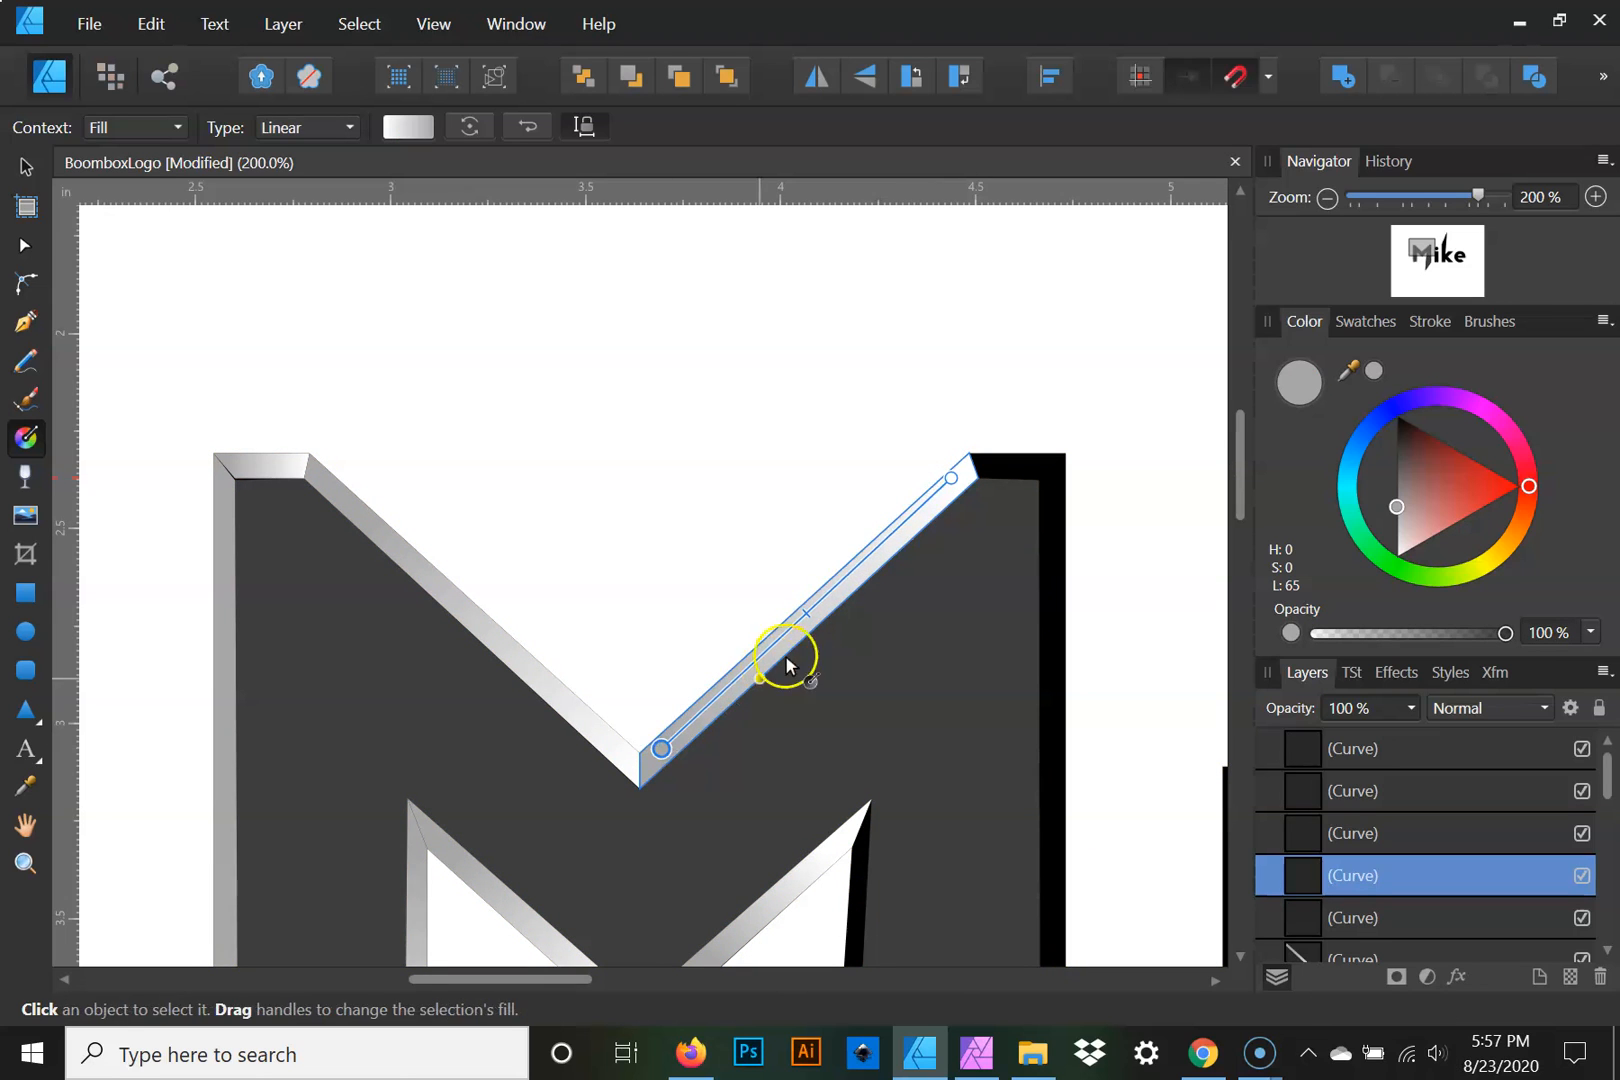
pyautogui.moveTo(820, 605); pyautogui.dragTo(877, 563)
# Fill the border segment along the top of the M's right leg with a linear gradient from white at the outer corner to grey beside the notch
pyautogui.press('space')
pyautogui.moveTo(1001, 510); pyautogui.dragTo(674, 599)
pyautogui.click(696, 556)
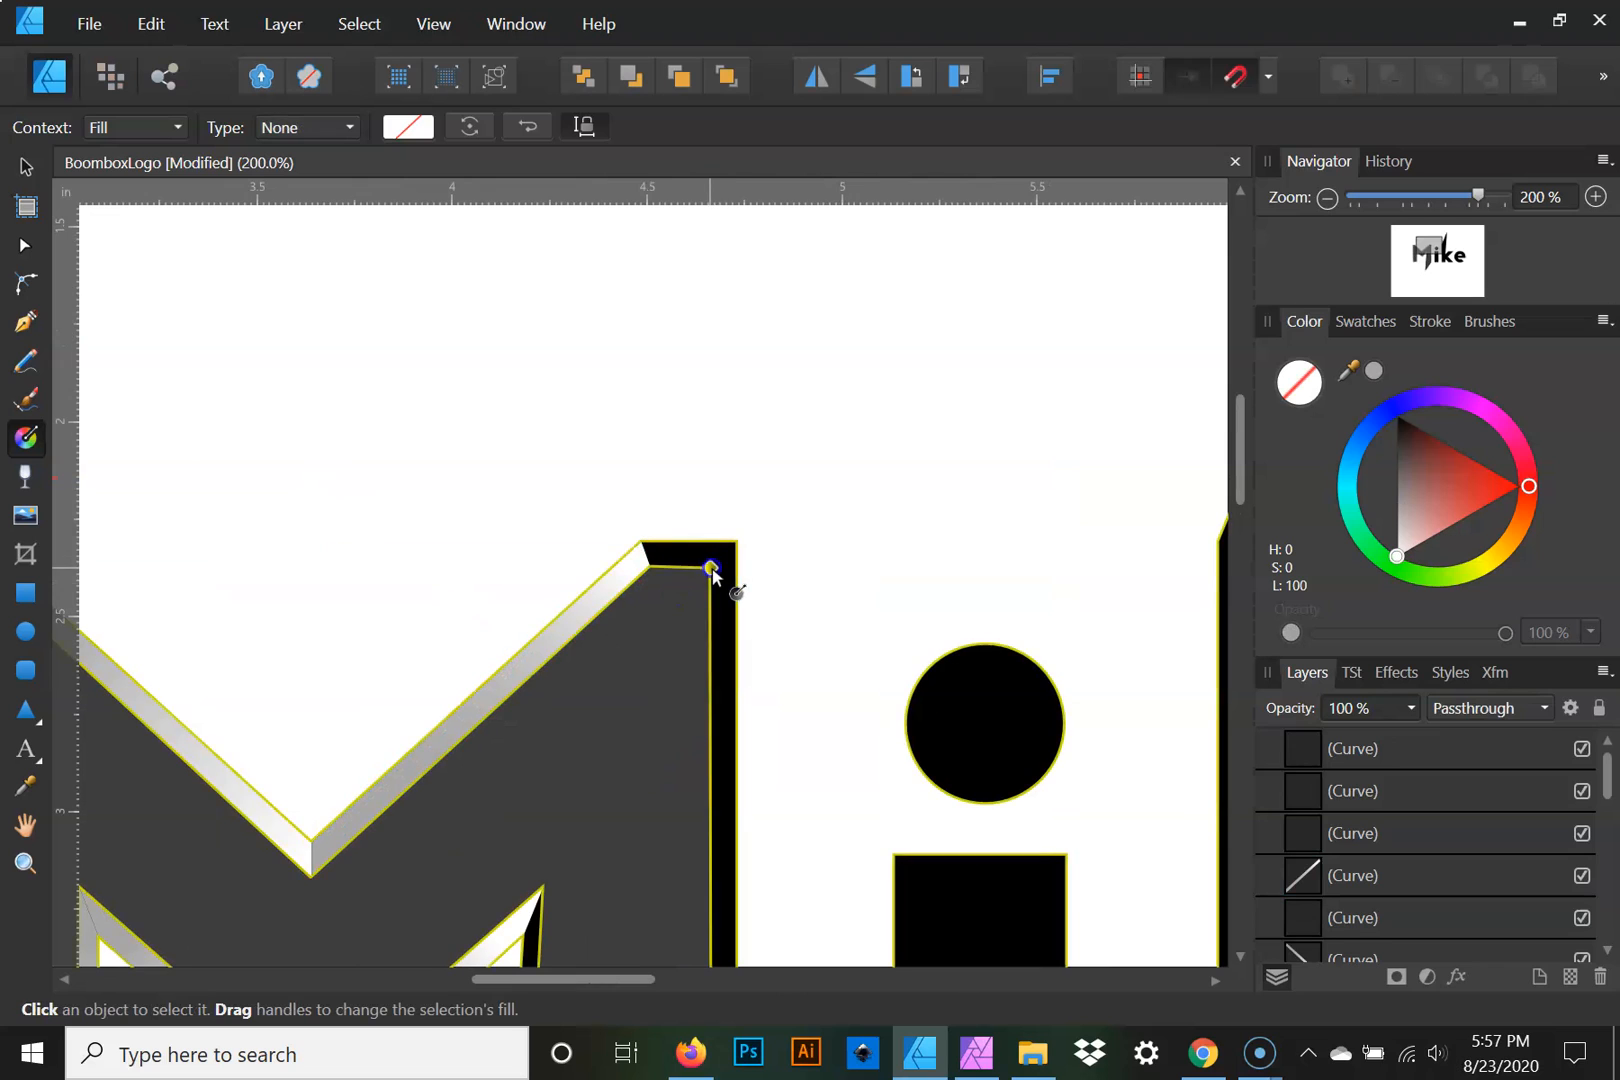
pyautogui.click(691, 568)
pyautogui.click(691, 568)
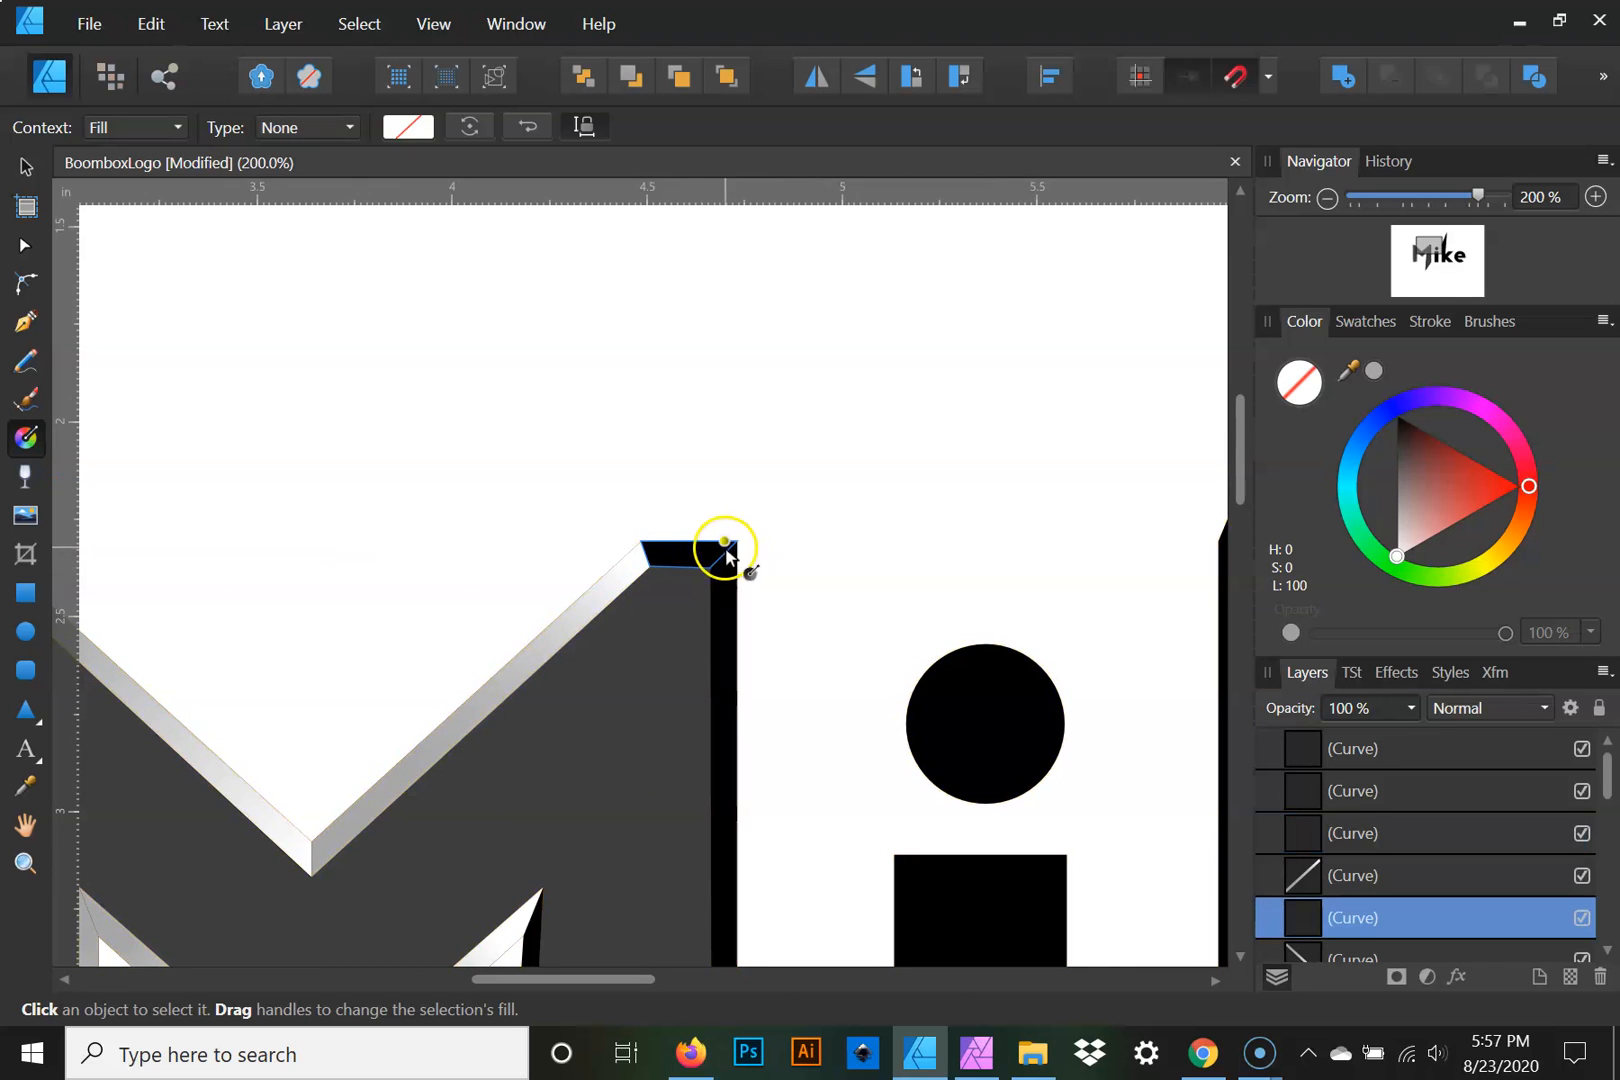
pyautogui.moveTo(718, 553); pyautogui.dragTo(651, 556)
# Fill the outer vertical border of the M's right leg with a linear gradient from white at its lower end, angling the grey end inwards over the M
pyautogui.press('space')
pyautogui.moveTo(653, 683); pyautogui.dragTo(550, 463)
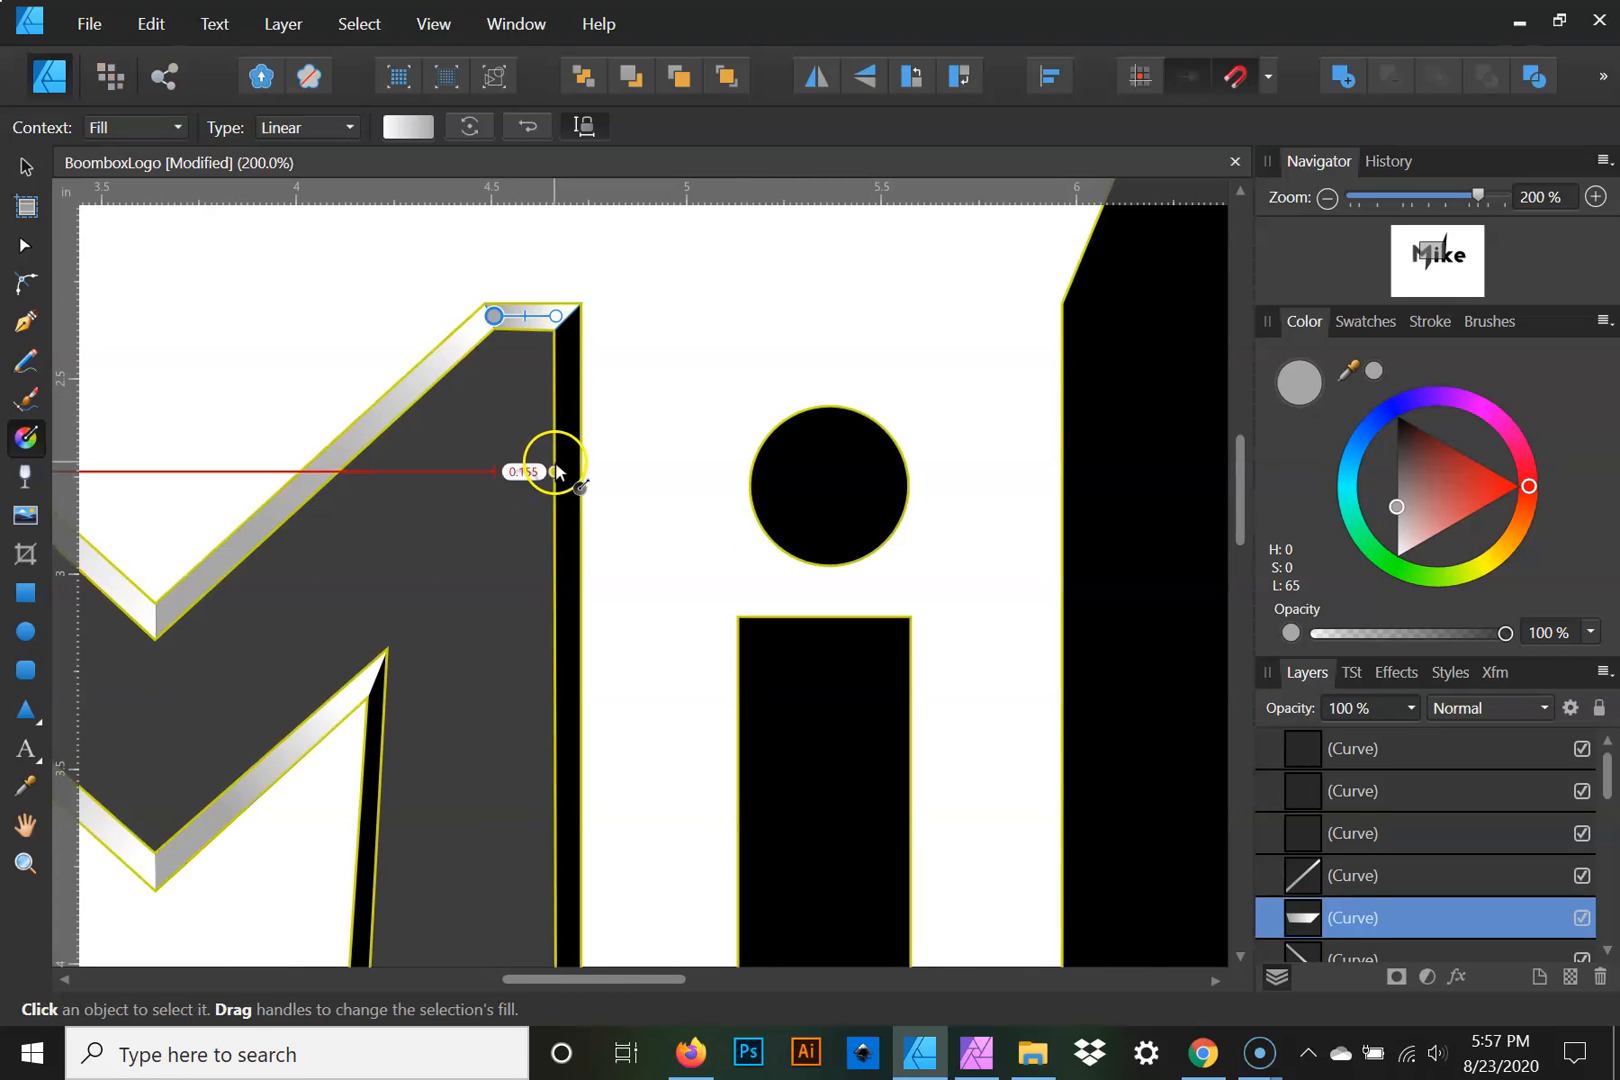
pyautogui.click(562, 472)
pyautogui.press('space')
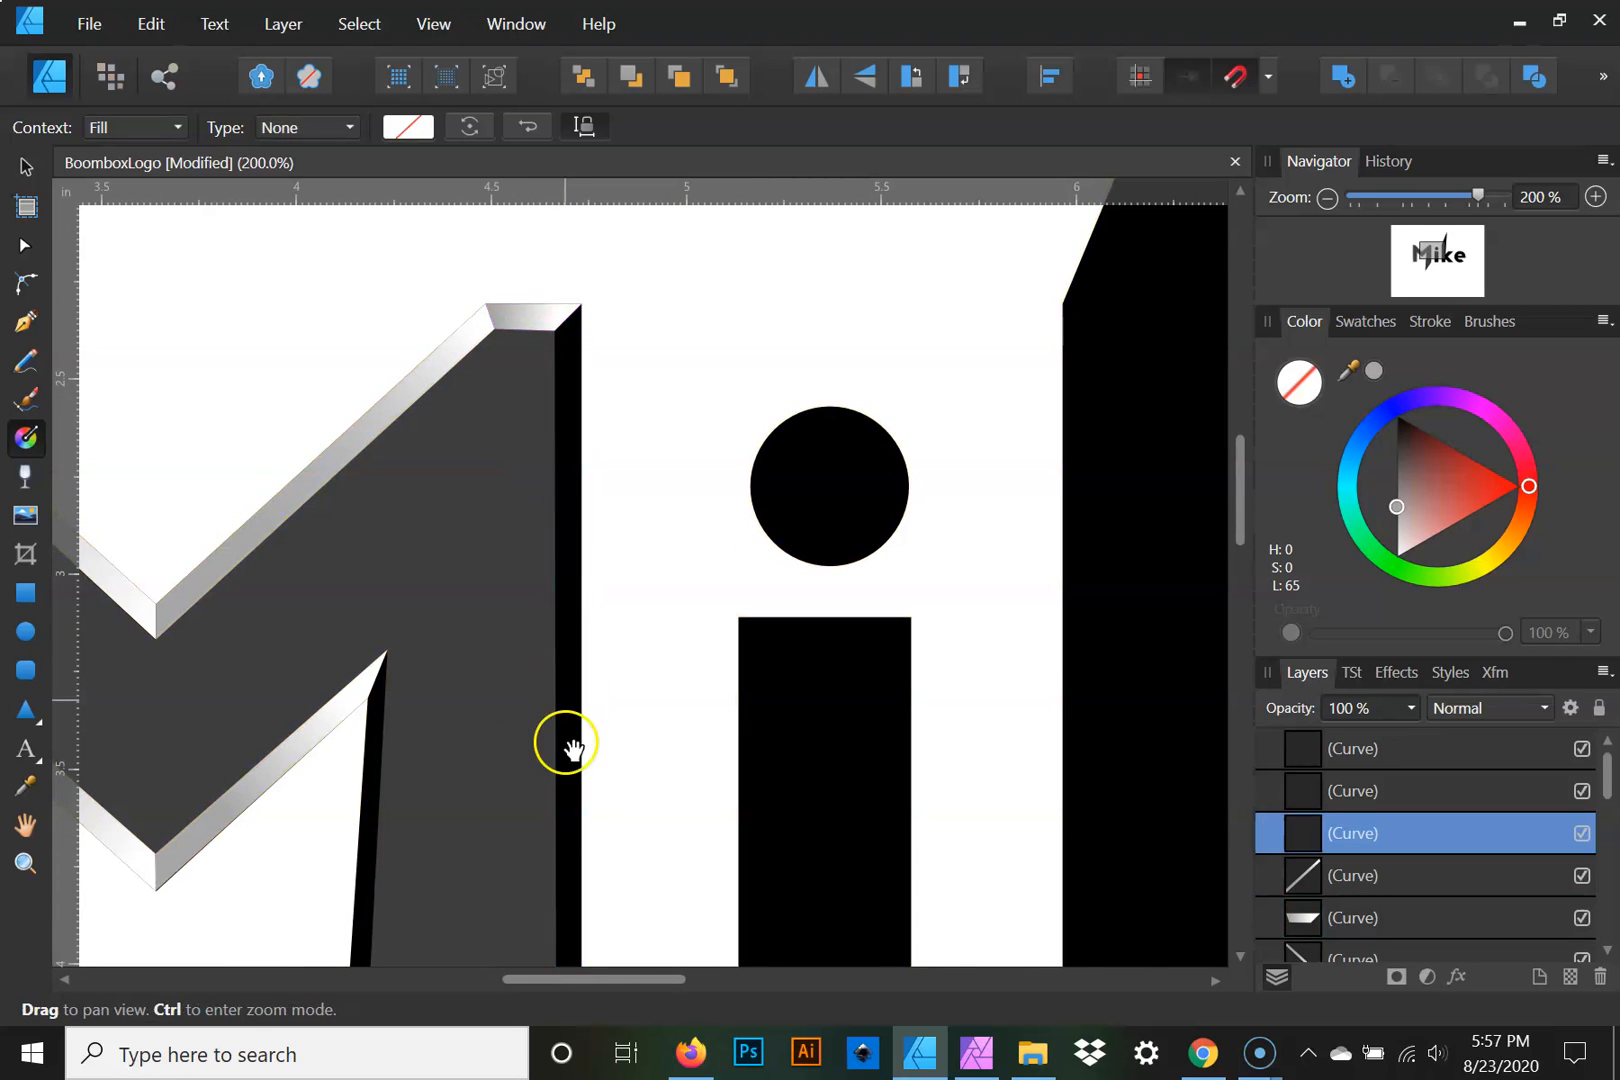
pyautogui.moveTo(570, 738); pyautogui.dragTo(570, 513)
pyautogui.moveTo(566, 750); pyautogui.dragTo(568, 202)
pyautogui.moveTo(559, 272); pyautogui.dragTo(246, 593)
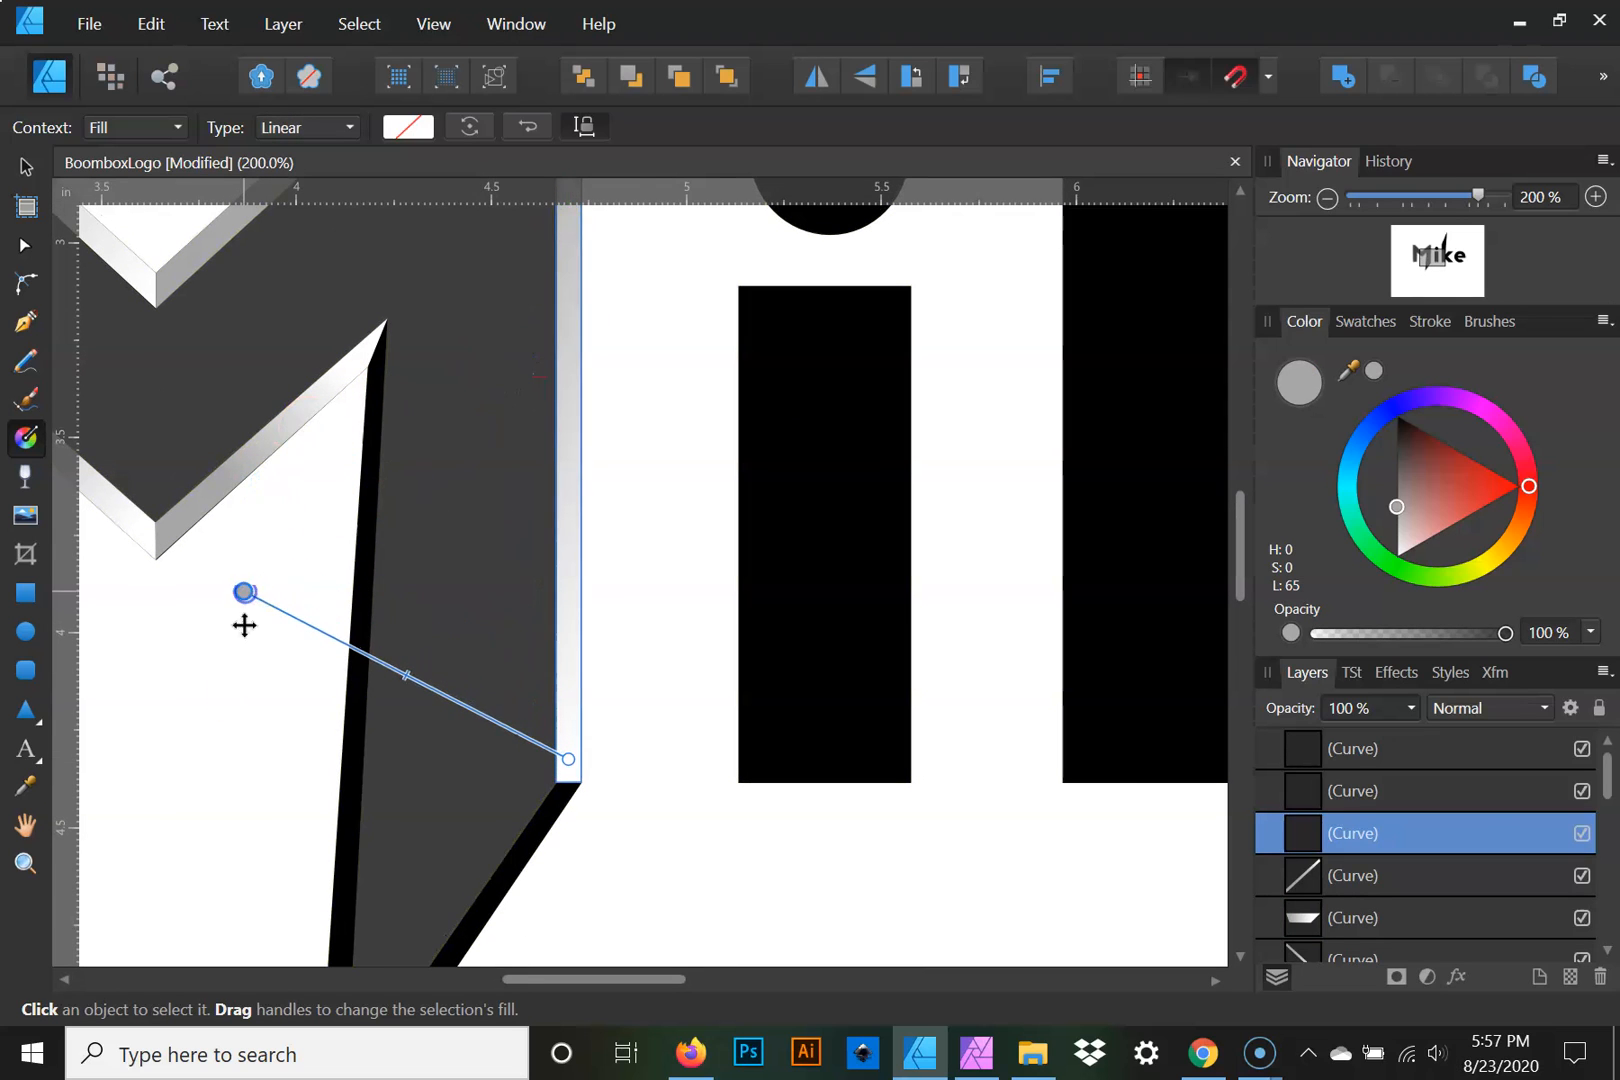
# Fill the slanted lower border of the M's right leg with a linear gradient from white along the upper part to grey at the pointed tip
pyautogui.moveTo(250, 762); pyautogui.dragTo(588, 424)
pyautogui.click(702, 757)
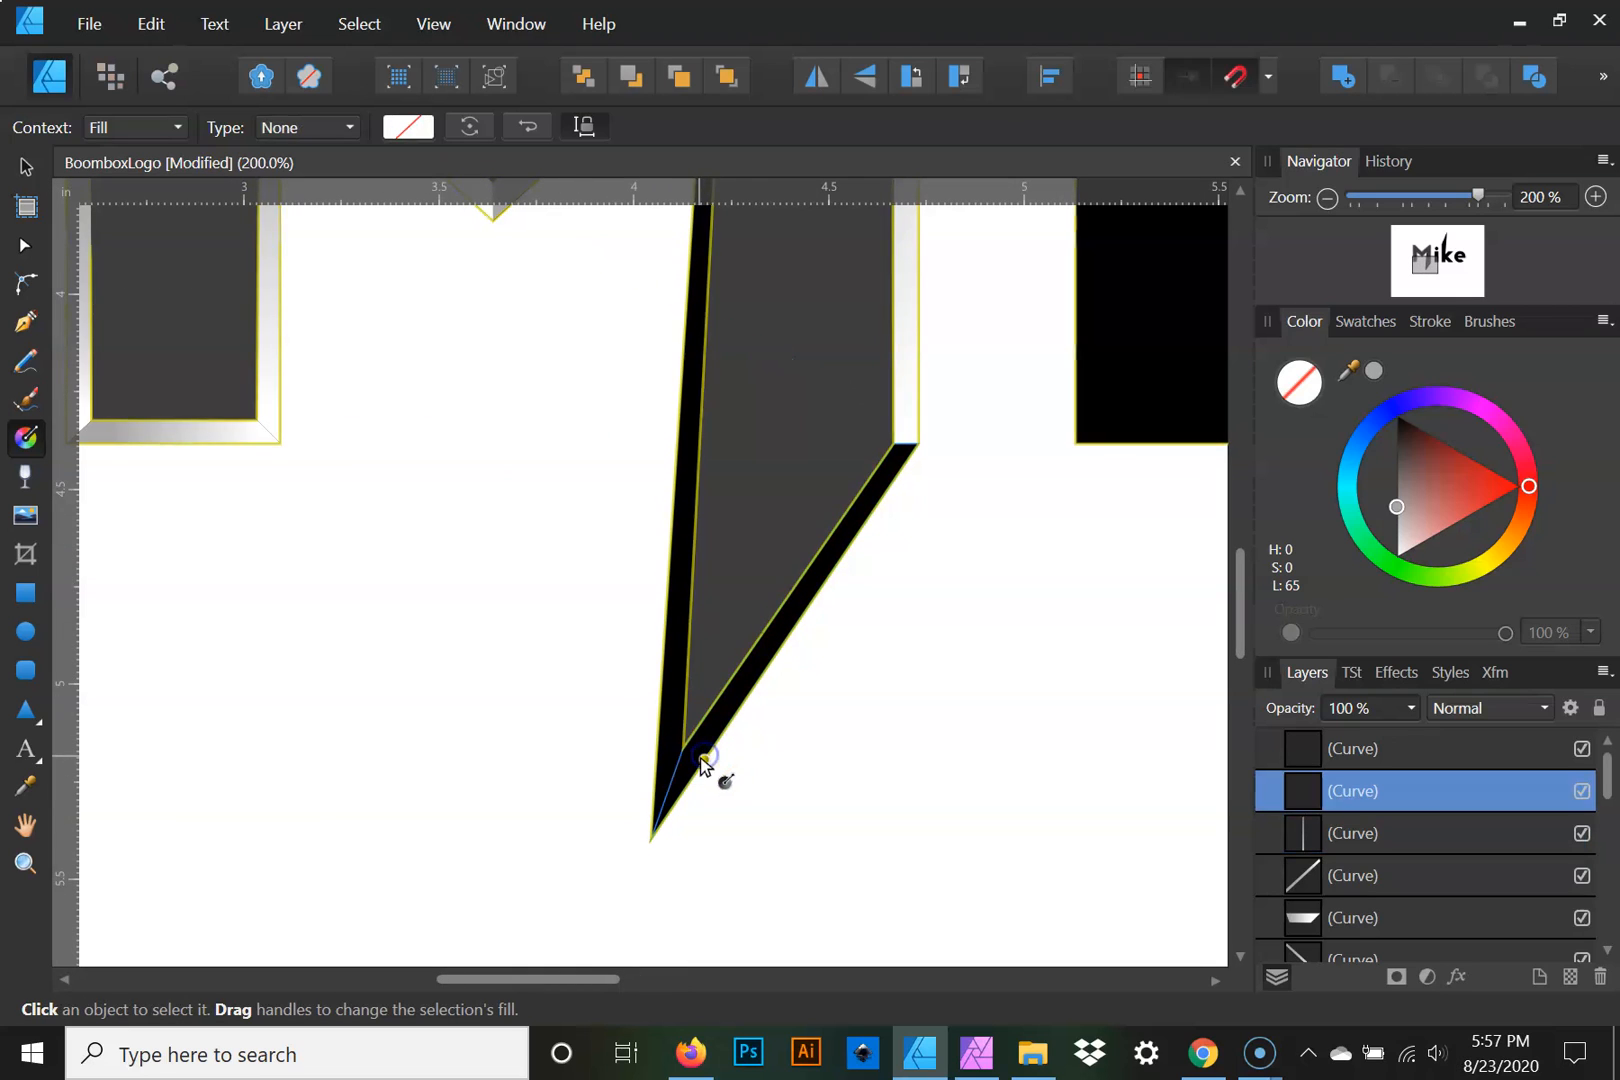
pyautogui.moveTo(788, 641); pyautogui.dragTo(665, 633)
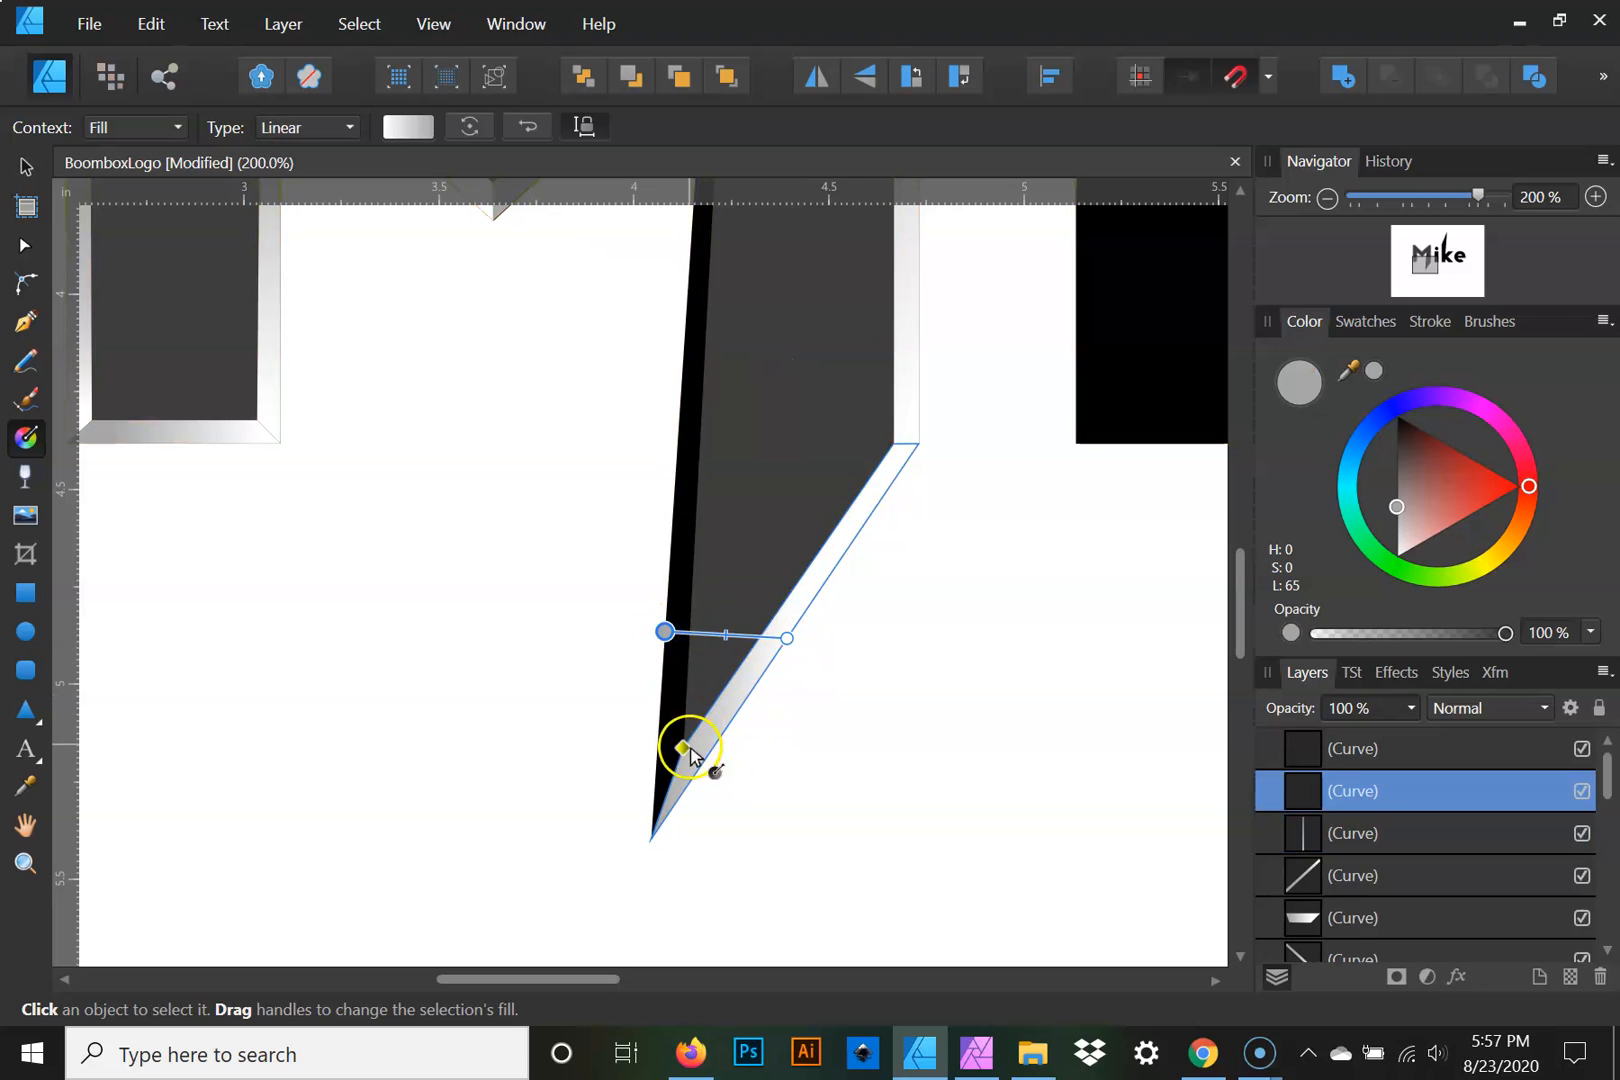
# Fill the long inner border of the M's right leg with a linear gradient from grey at the upper corner to white lower down the leg
pyautogui.click(666, 759)
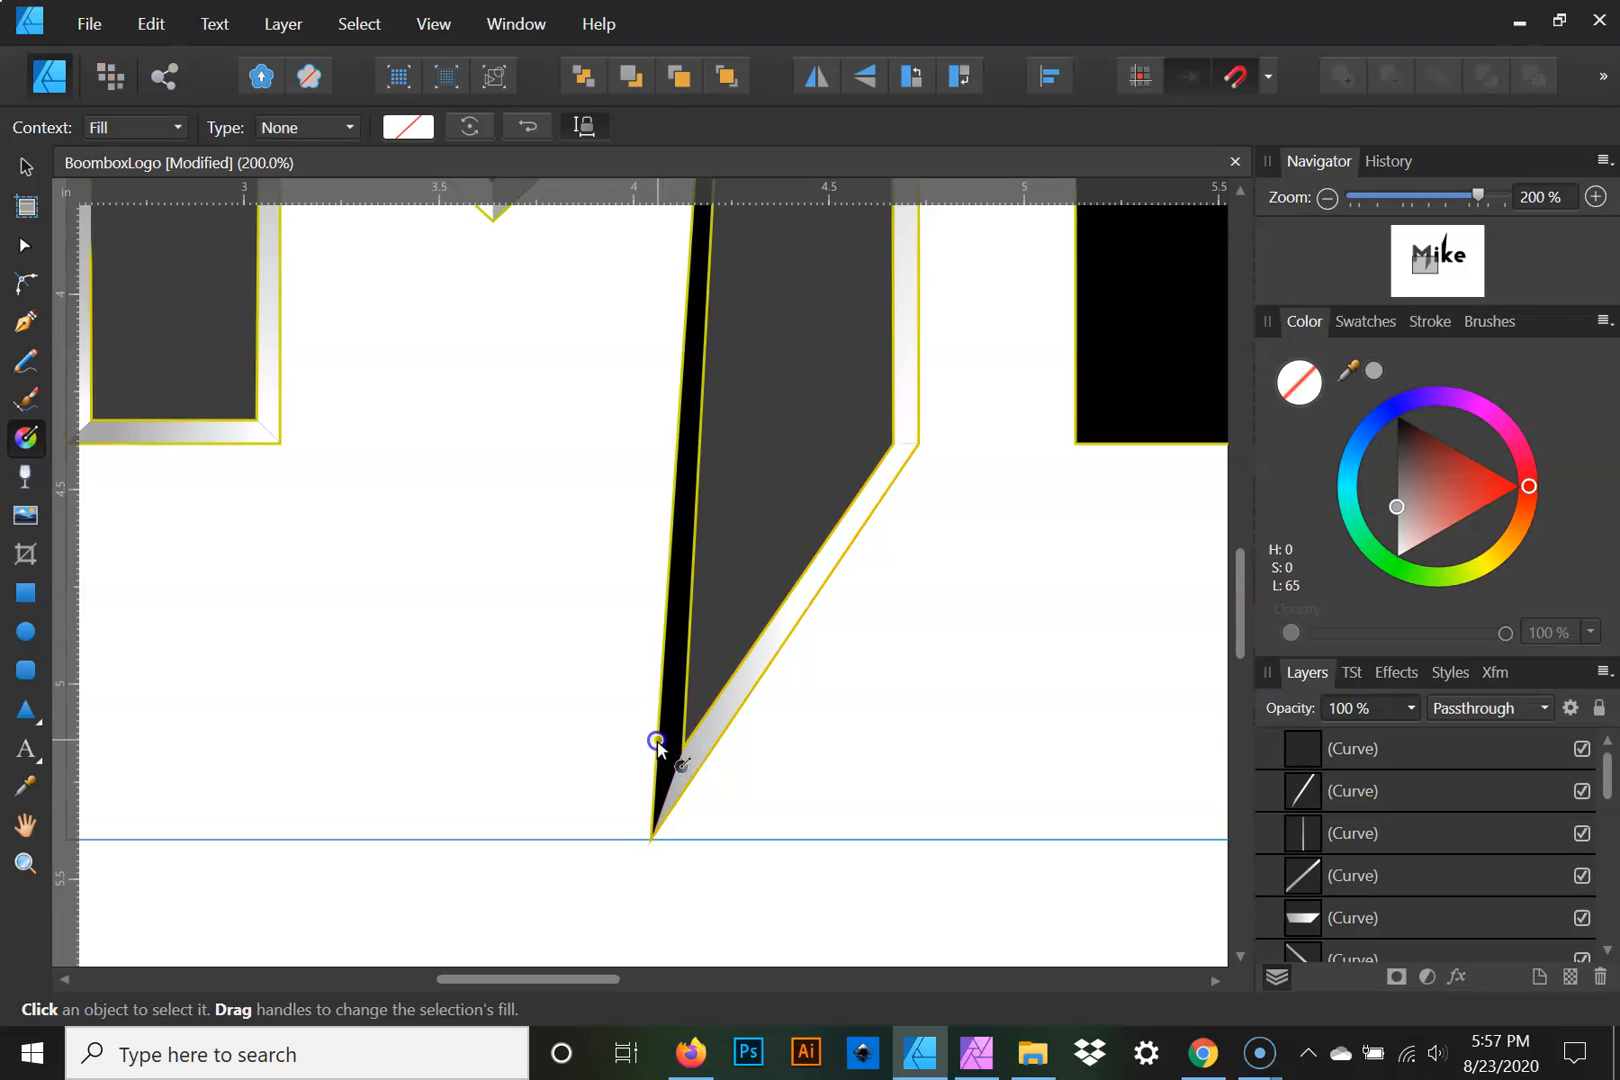
pyautogui.click(670, 570)
pyautogui.moveTo(662, 429); pyautogui.dragTo(575, 797)
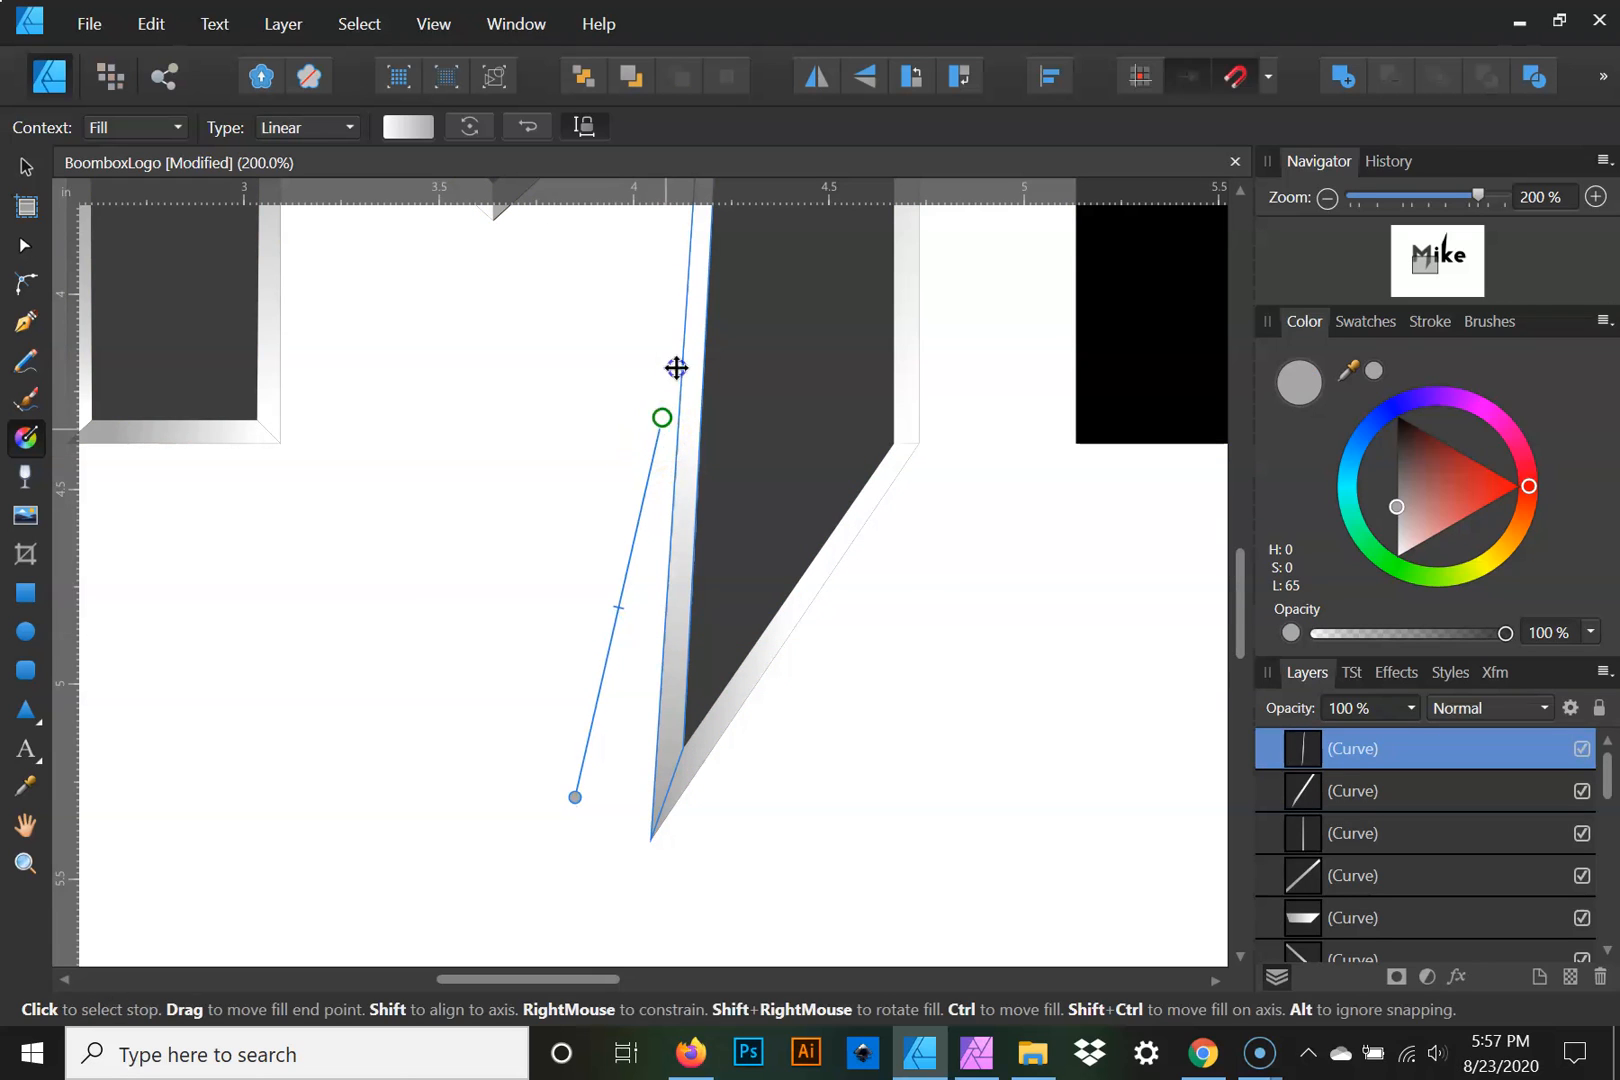
pyautogui.moveTo(676, 368); pyautogui.dragTo(691, 264)
pyautogui.moveTo(573, 795); pyautogui.dragTo(646, 397)
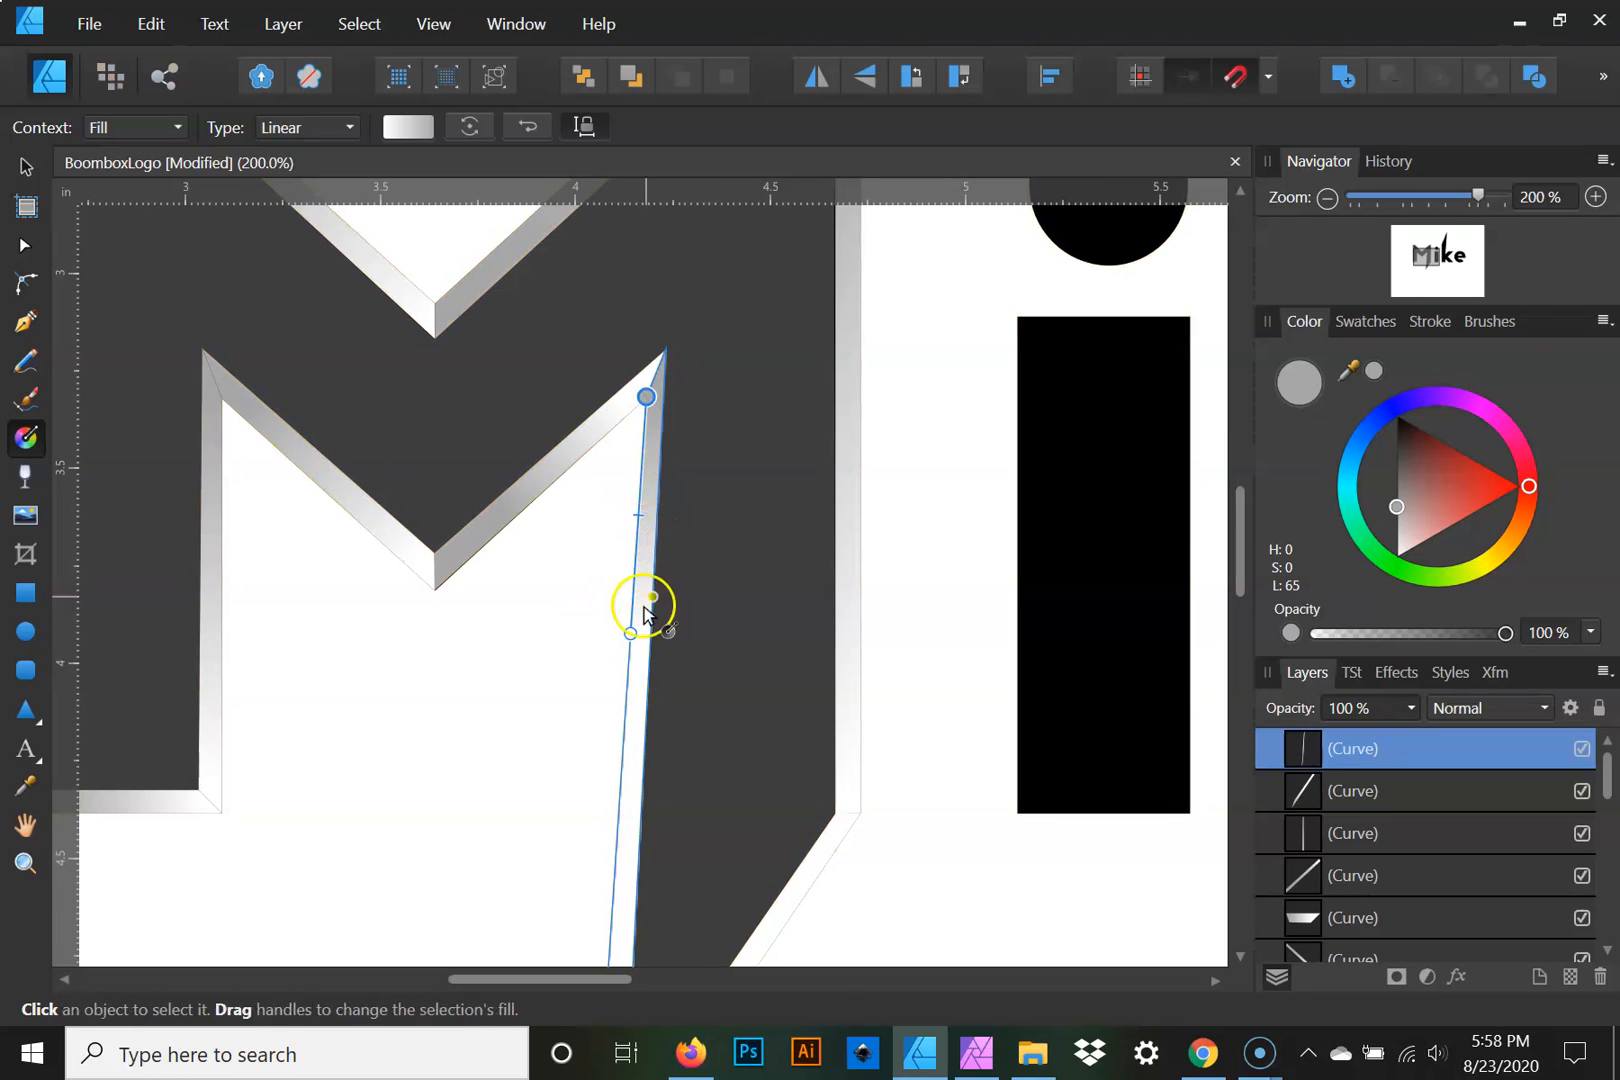
pyautogui.moveTo(630, 634); pyautogui.dragTo(605, 957)
pyautogui.click(564, 770)
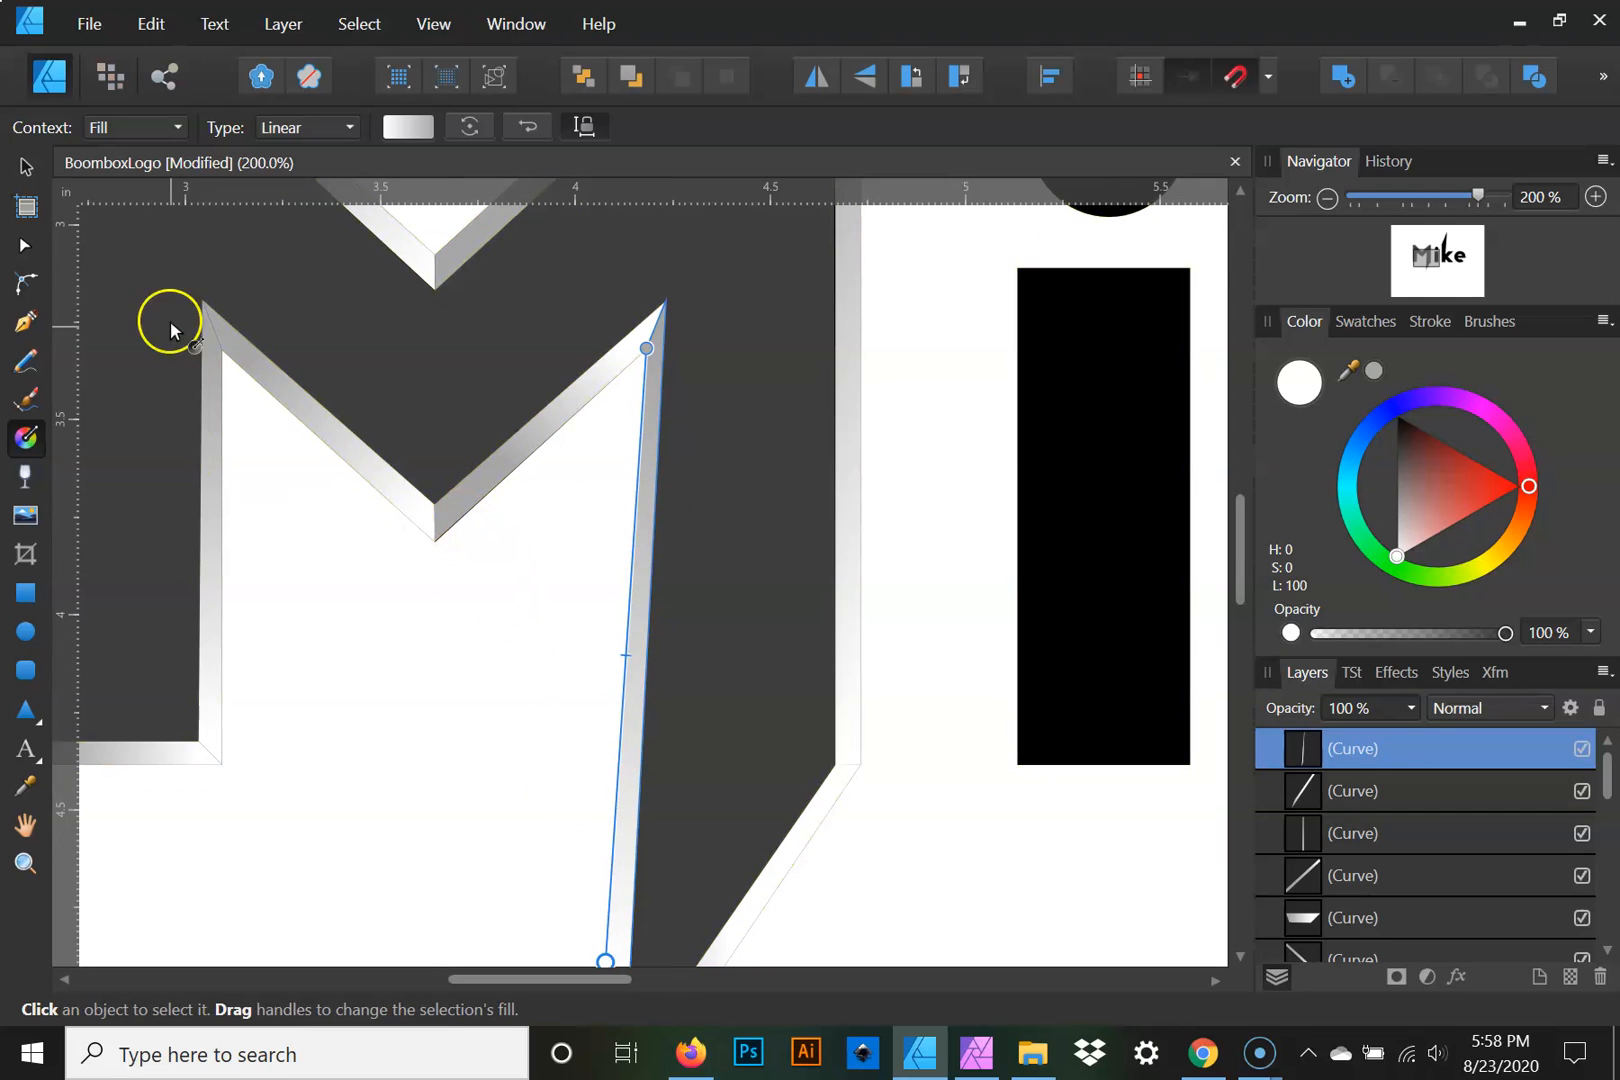
# Re-angle the gradient on the right diagonal of the M's inner V, placing its grey end inside the M above the border and its white end over the right leg
pyautogui.press('v')
pyautogui.click(481, 488)
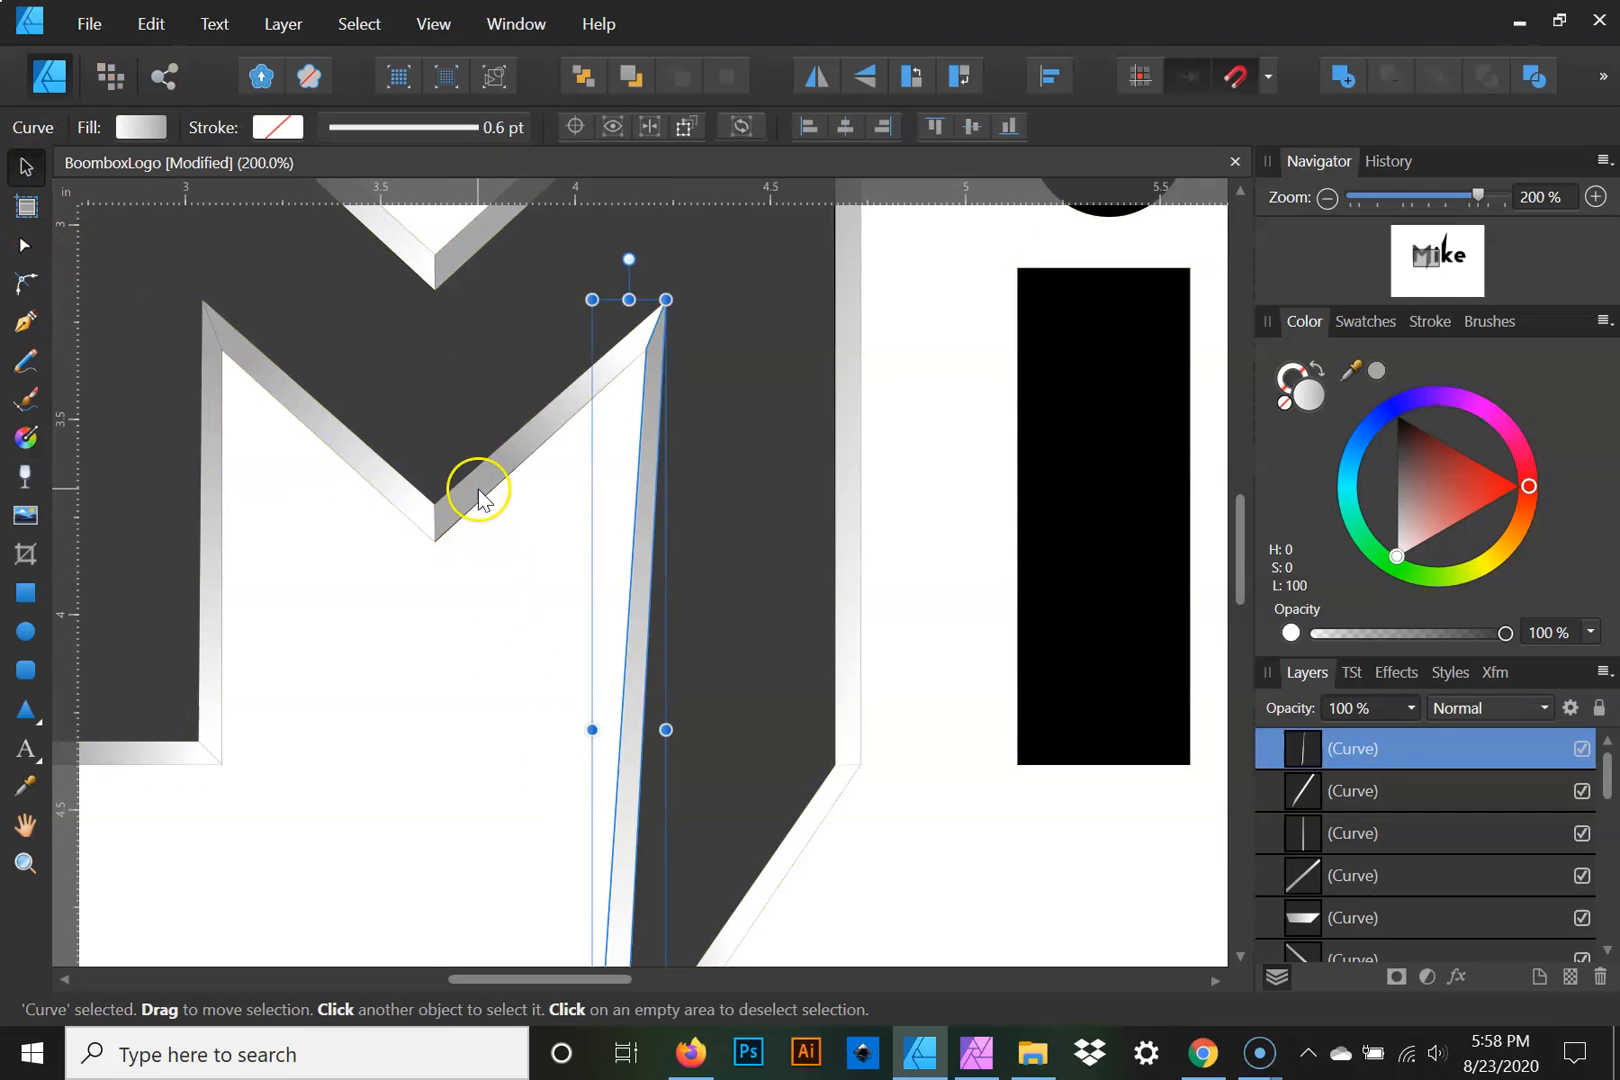
pyautogui.click(26, 438)
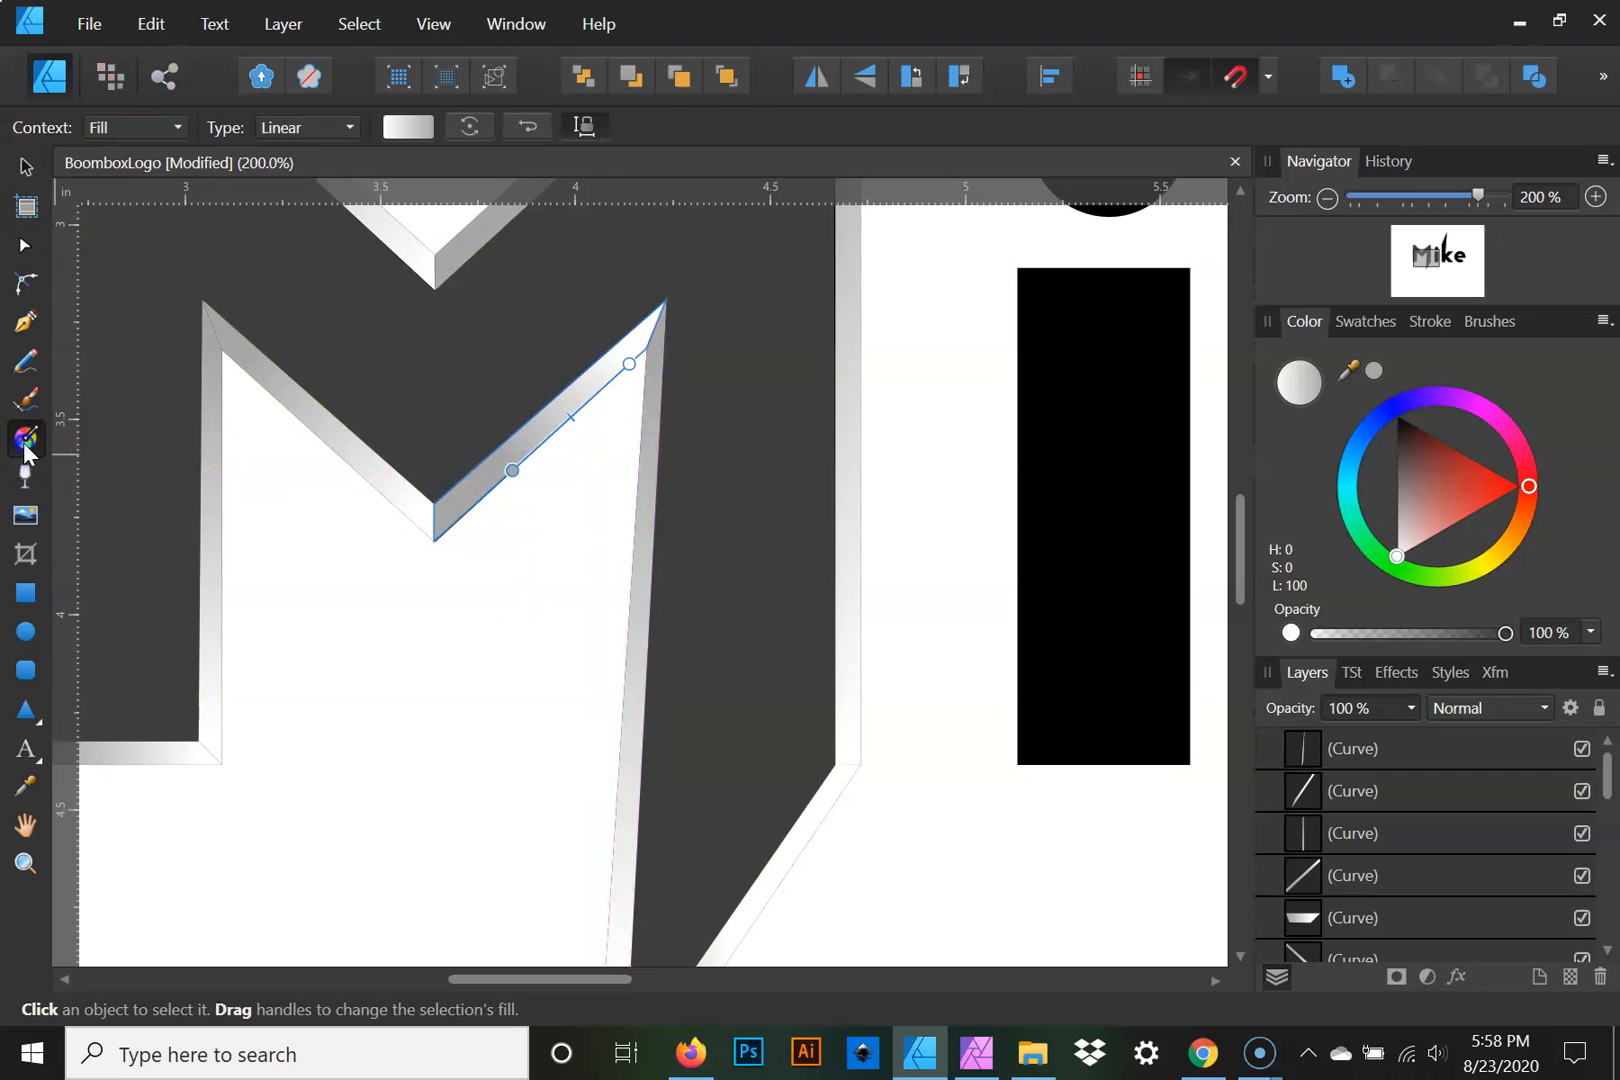
pyautogui.moveTo(517, 472)
pyautogui.mouseDown()
pyautogui.moveTo(597, 304)
pyautogui.moveTo(542, 318)
pyautogui.moveTo(527, 298)
pyautogui.mouseUp()
pyautogui.click(629, 363)
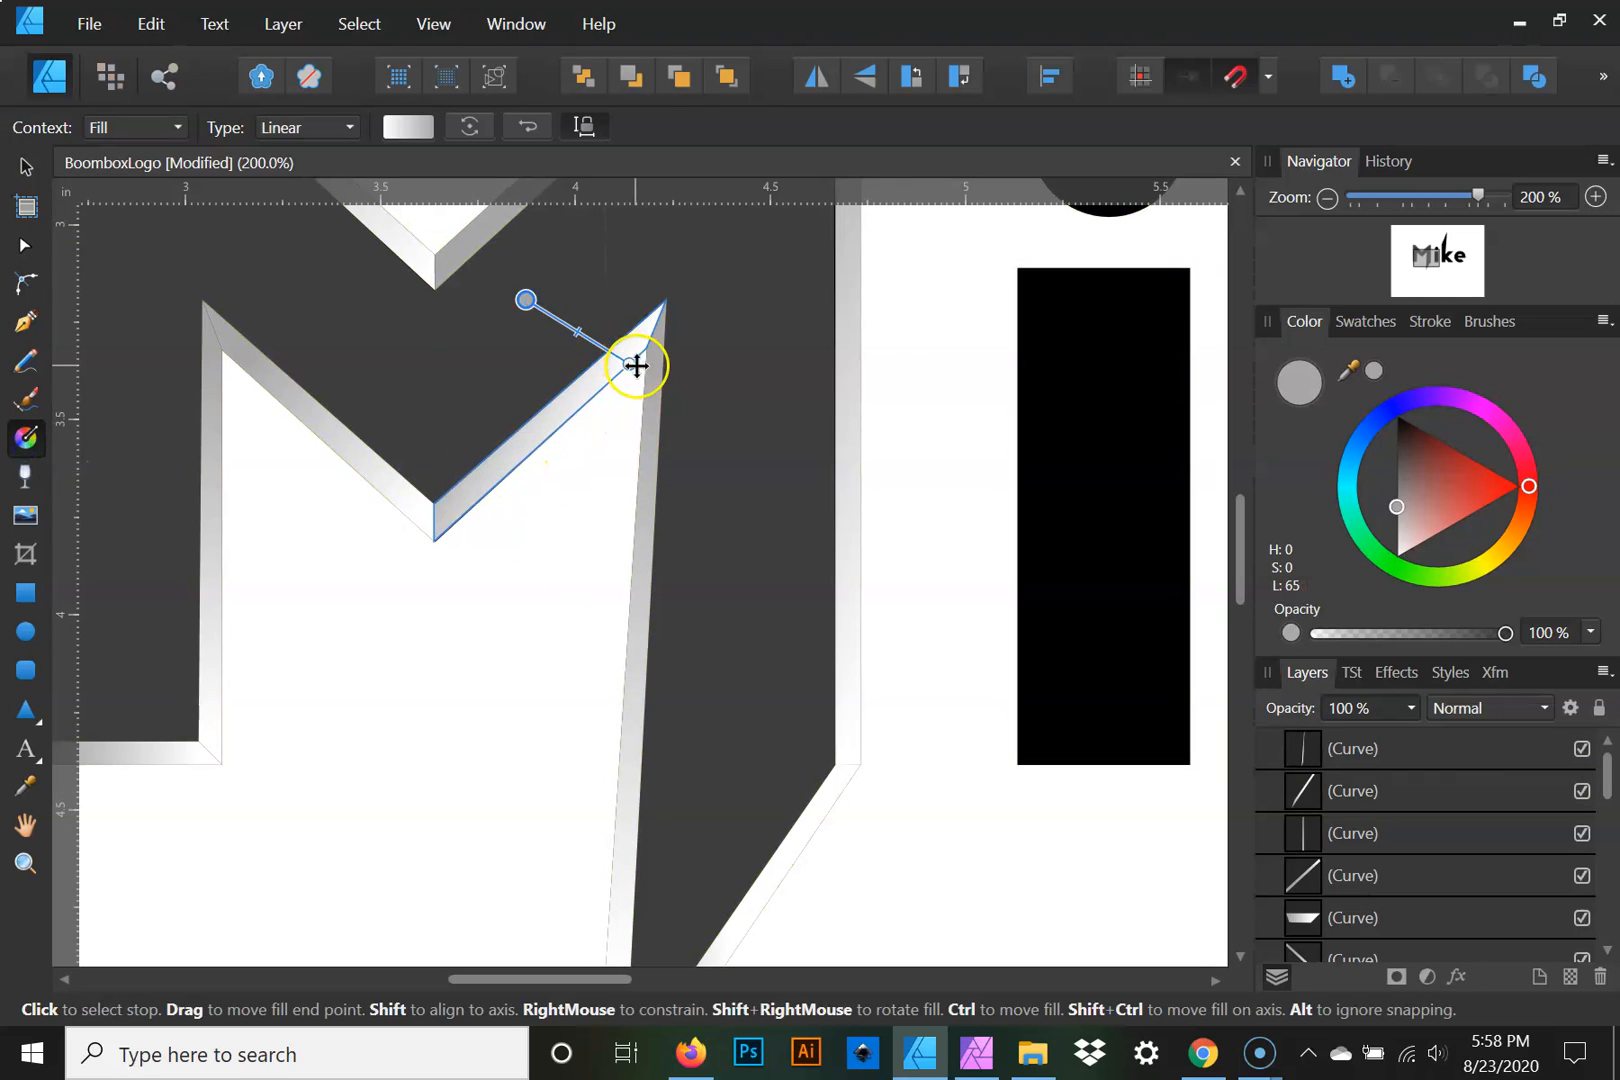
pyautogui.moveTo(629, 365); pyautogui.dragTo(726, 440)
pyautogui.click(1326, 200)
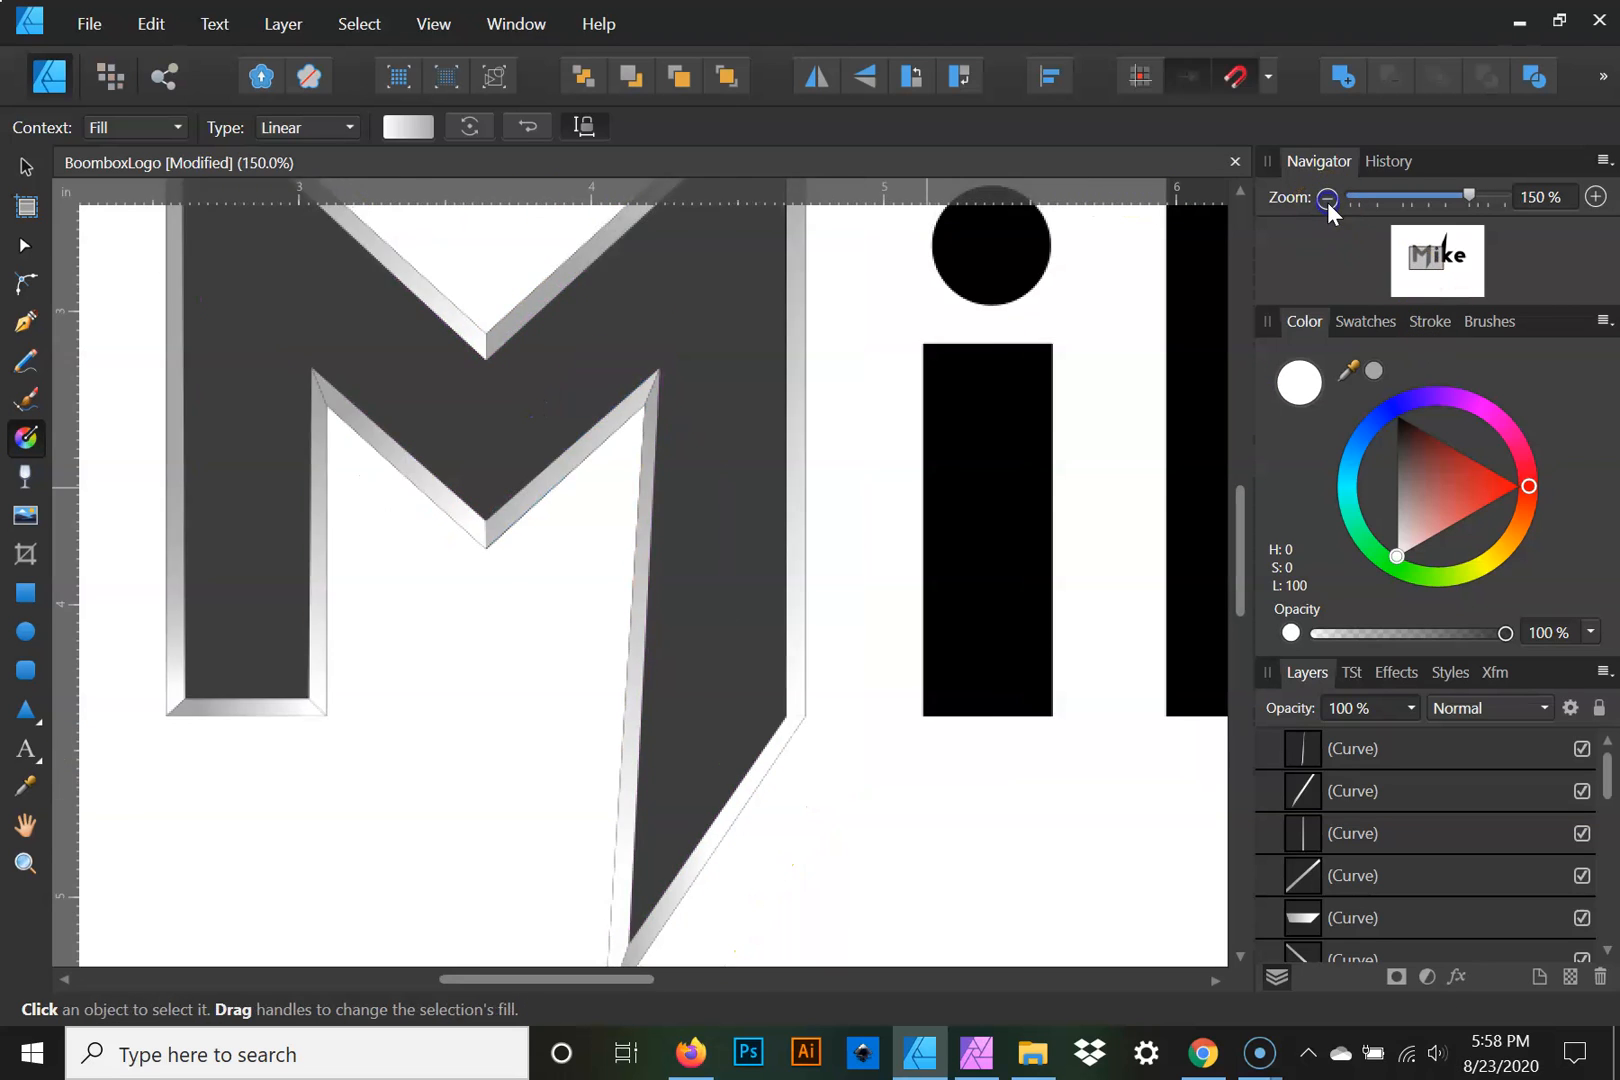
pyautogui.click(1326, 200)
pyautogui.click(1326, 200)
pyautogui.click(24, 172)
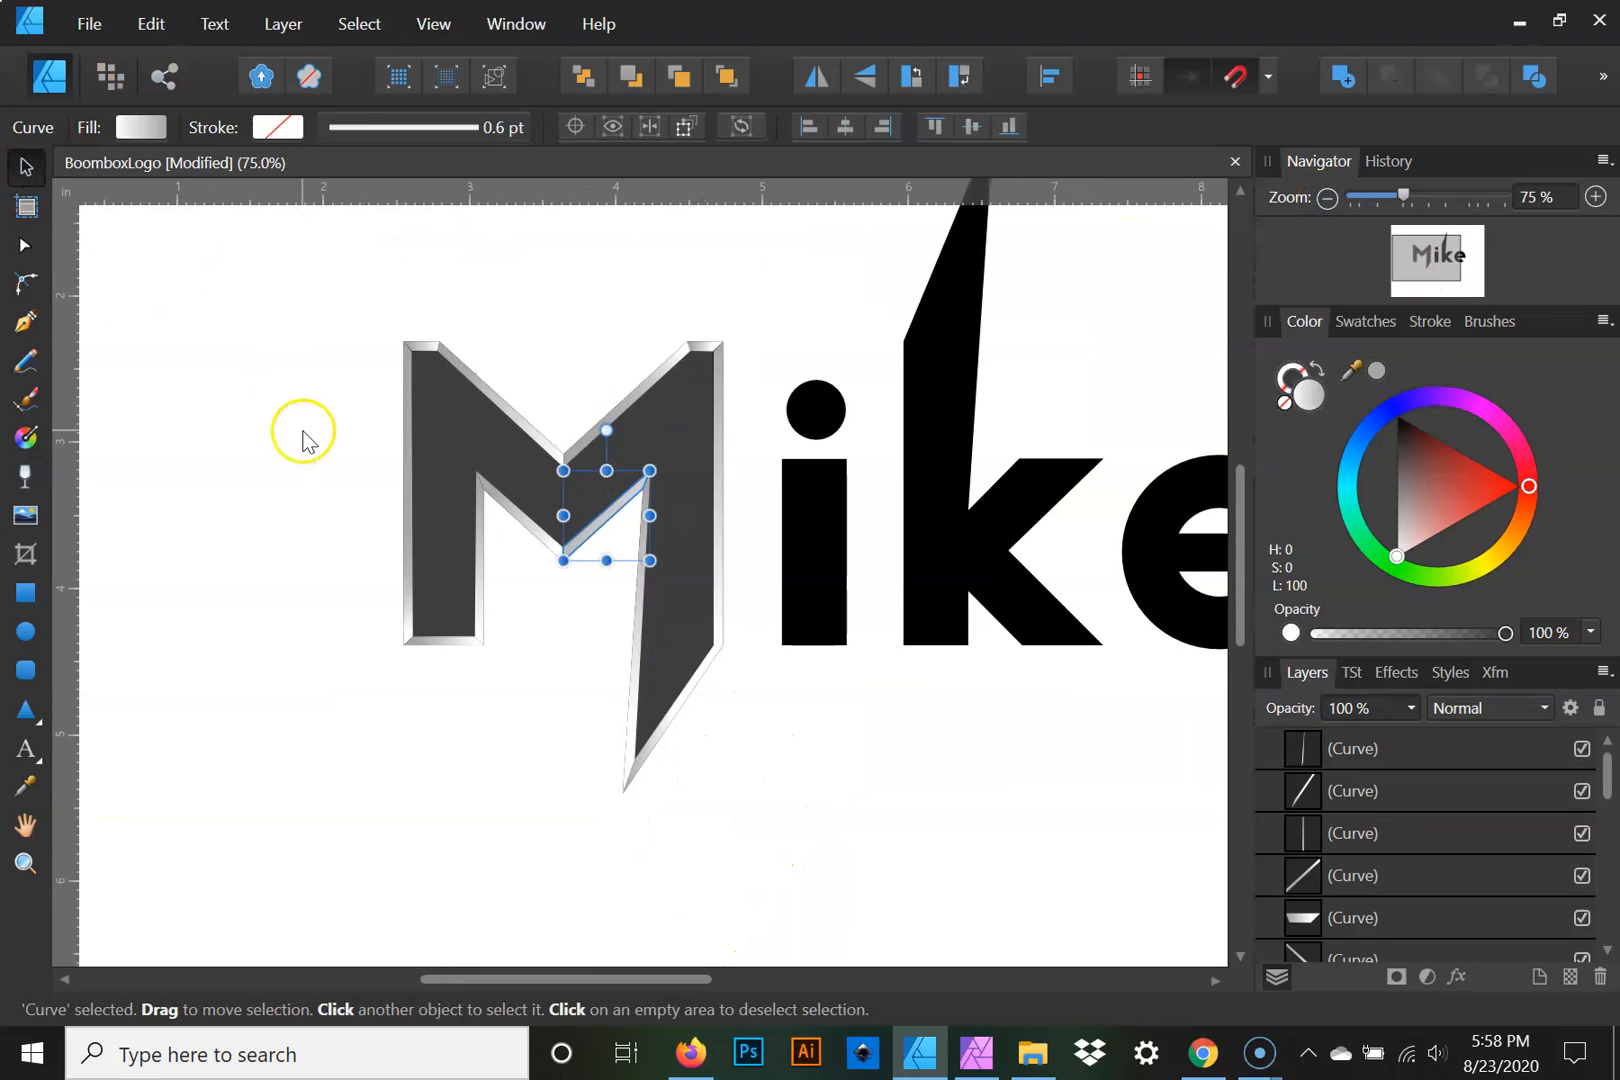
pyautogui.click(297, 434)
# Find the plain light-grey wall texture photo in the Photo Edit folder and place it in the logo document
pyautogui.click(1027, 1052)
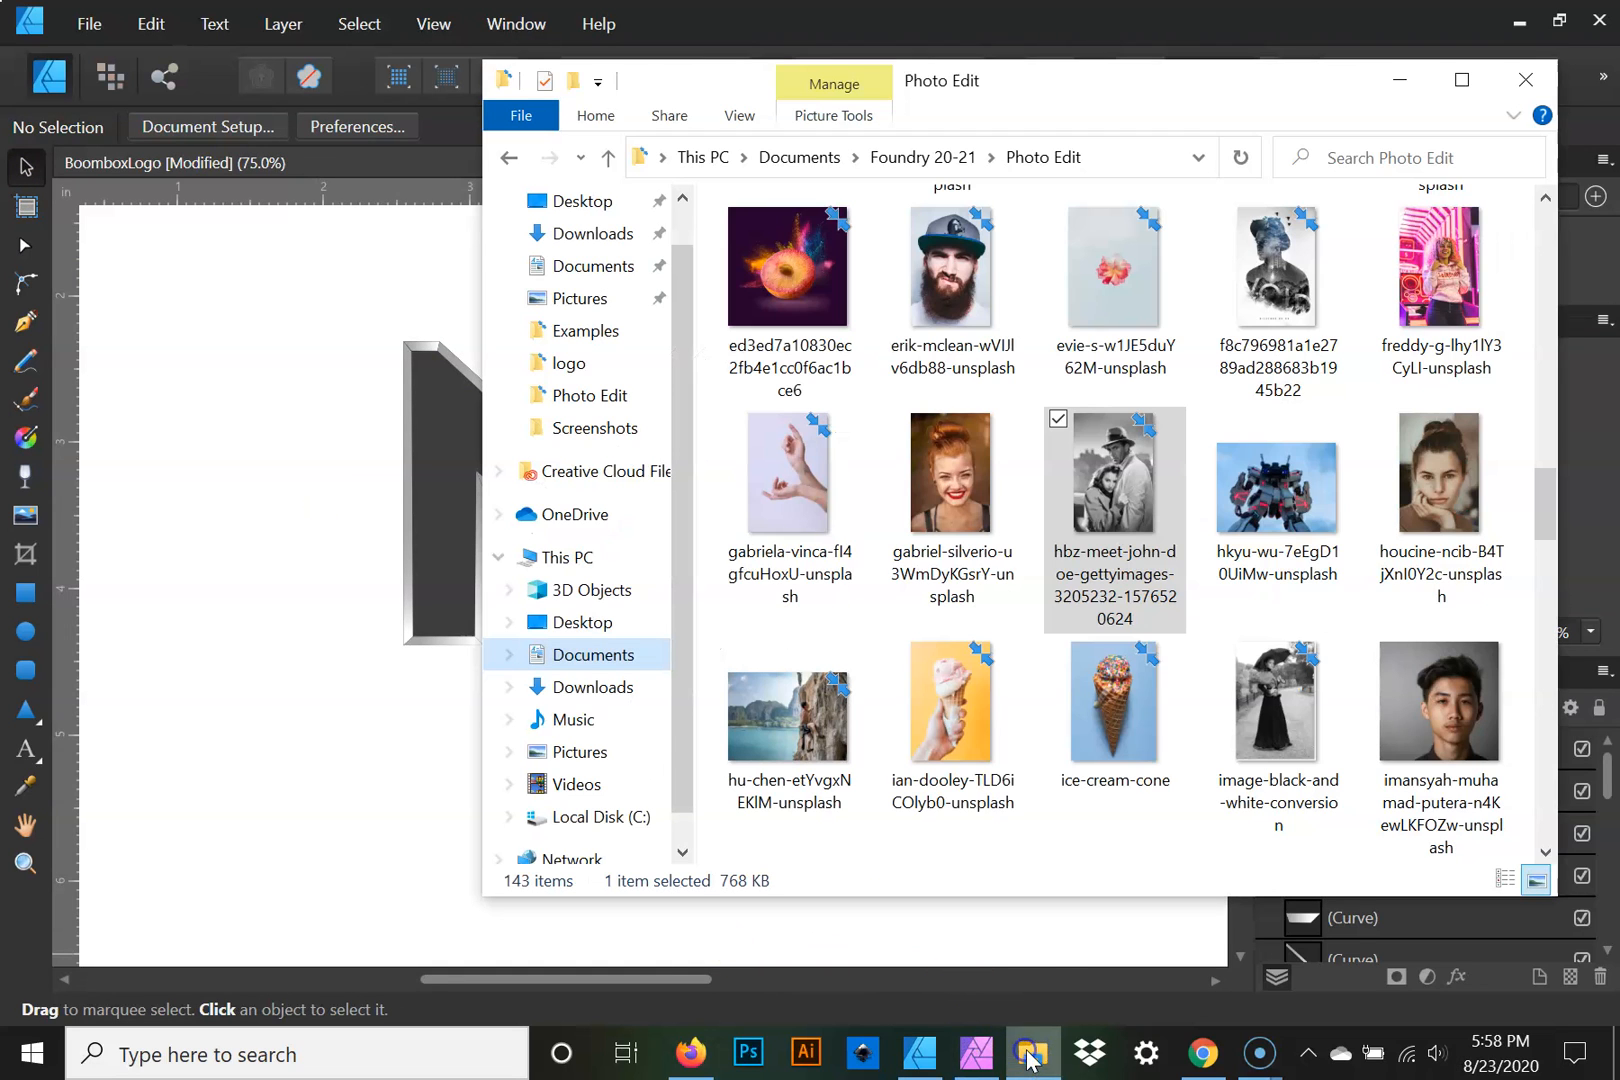
pyautogui.scroll(-5, 1130, 718)
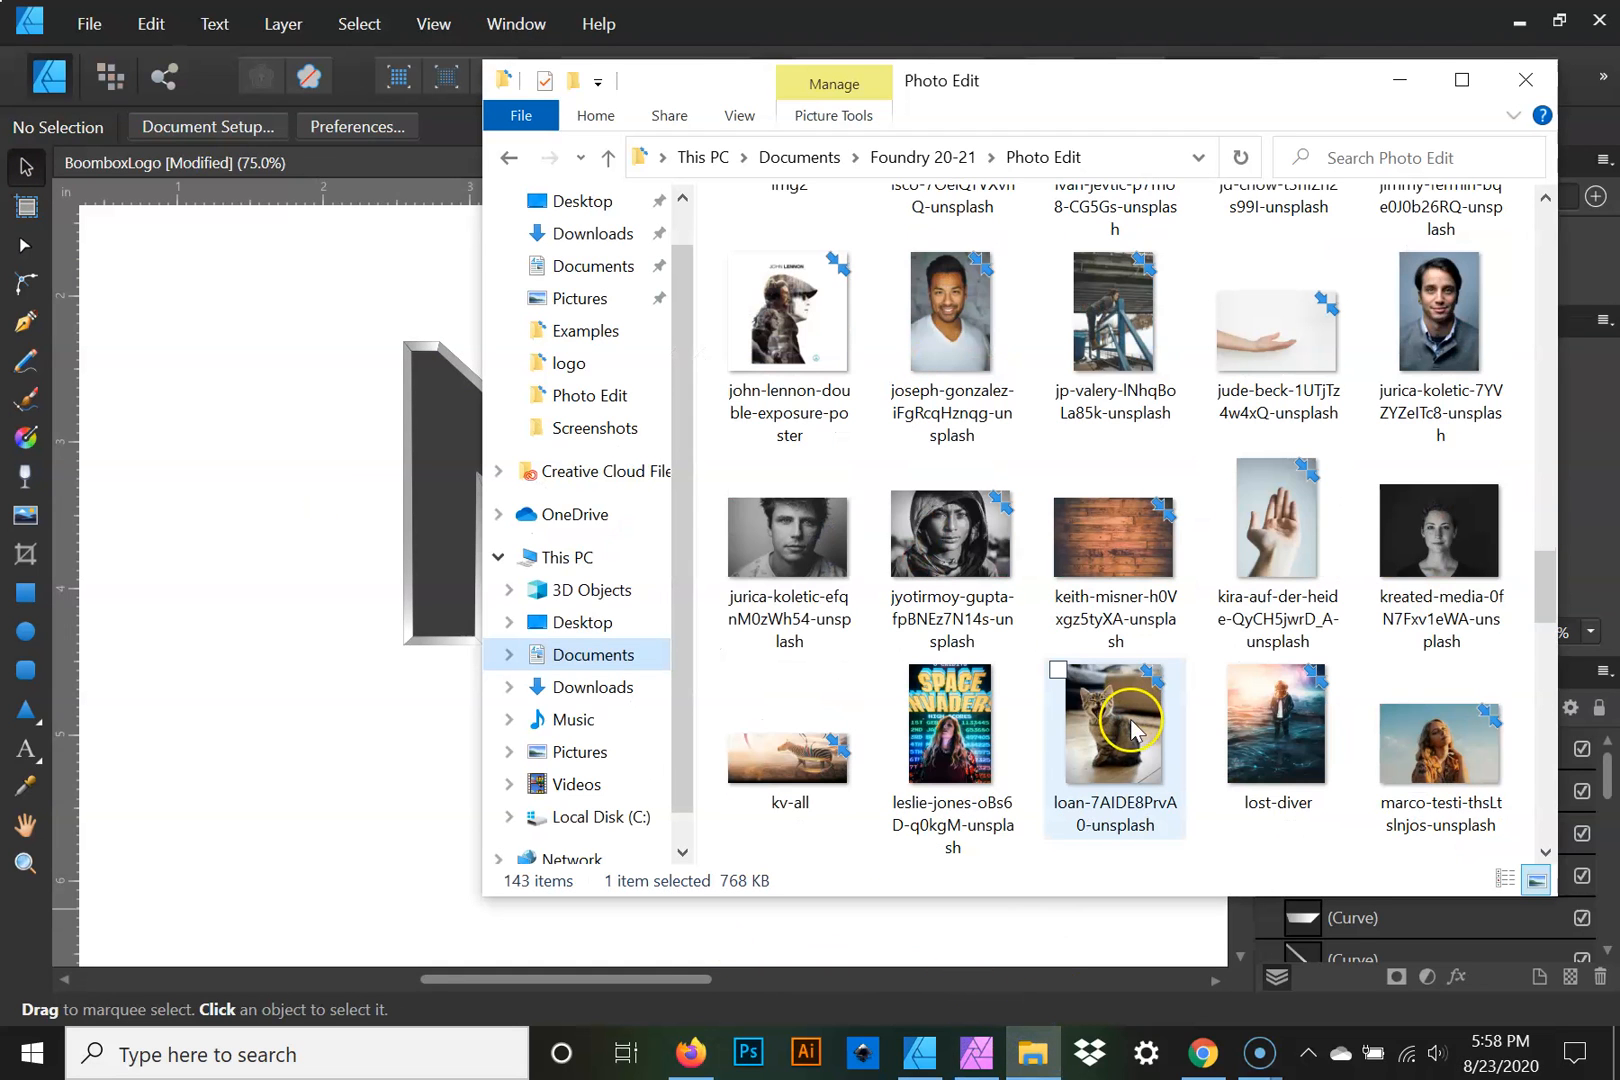
pyautogui.scroll(-3, 1133, 727)
pyautogui.scroll(-6, 1133, 727)
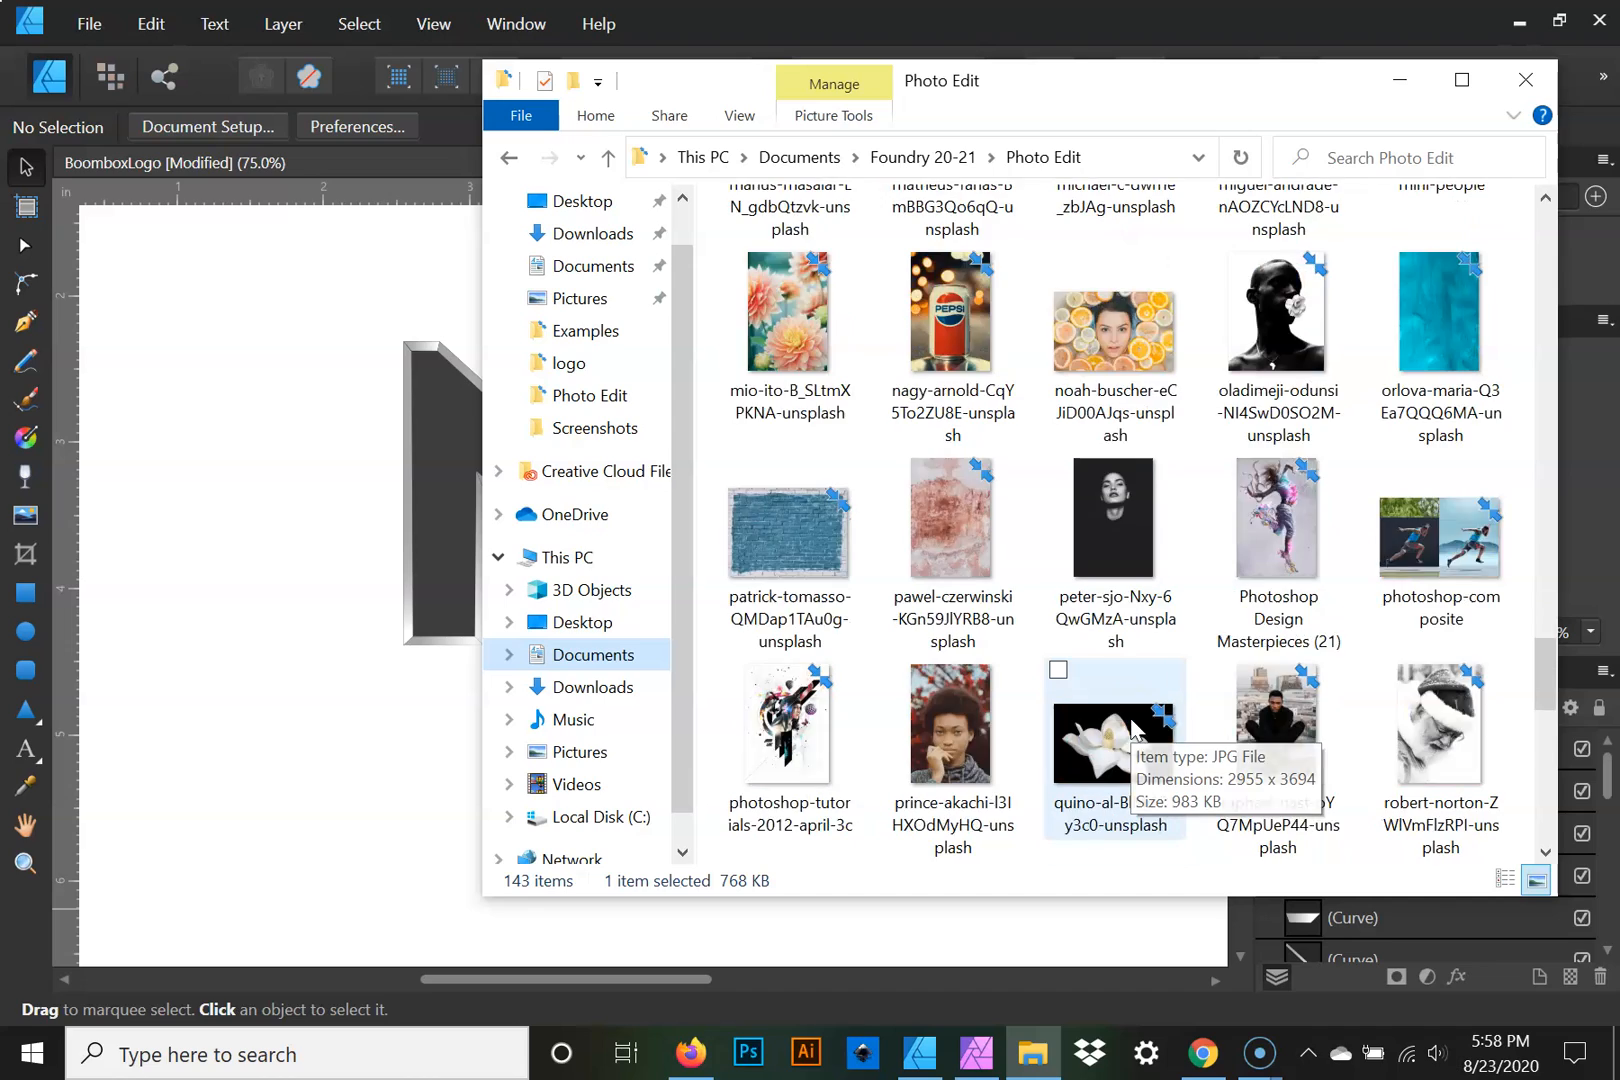
pyautogui.scroll(-5, 1131, 723)
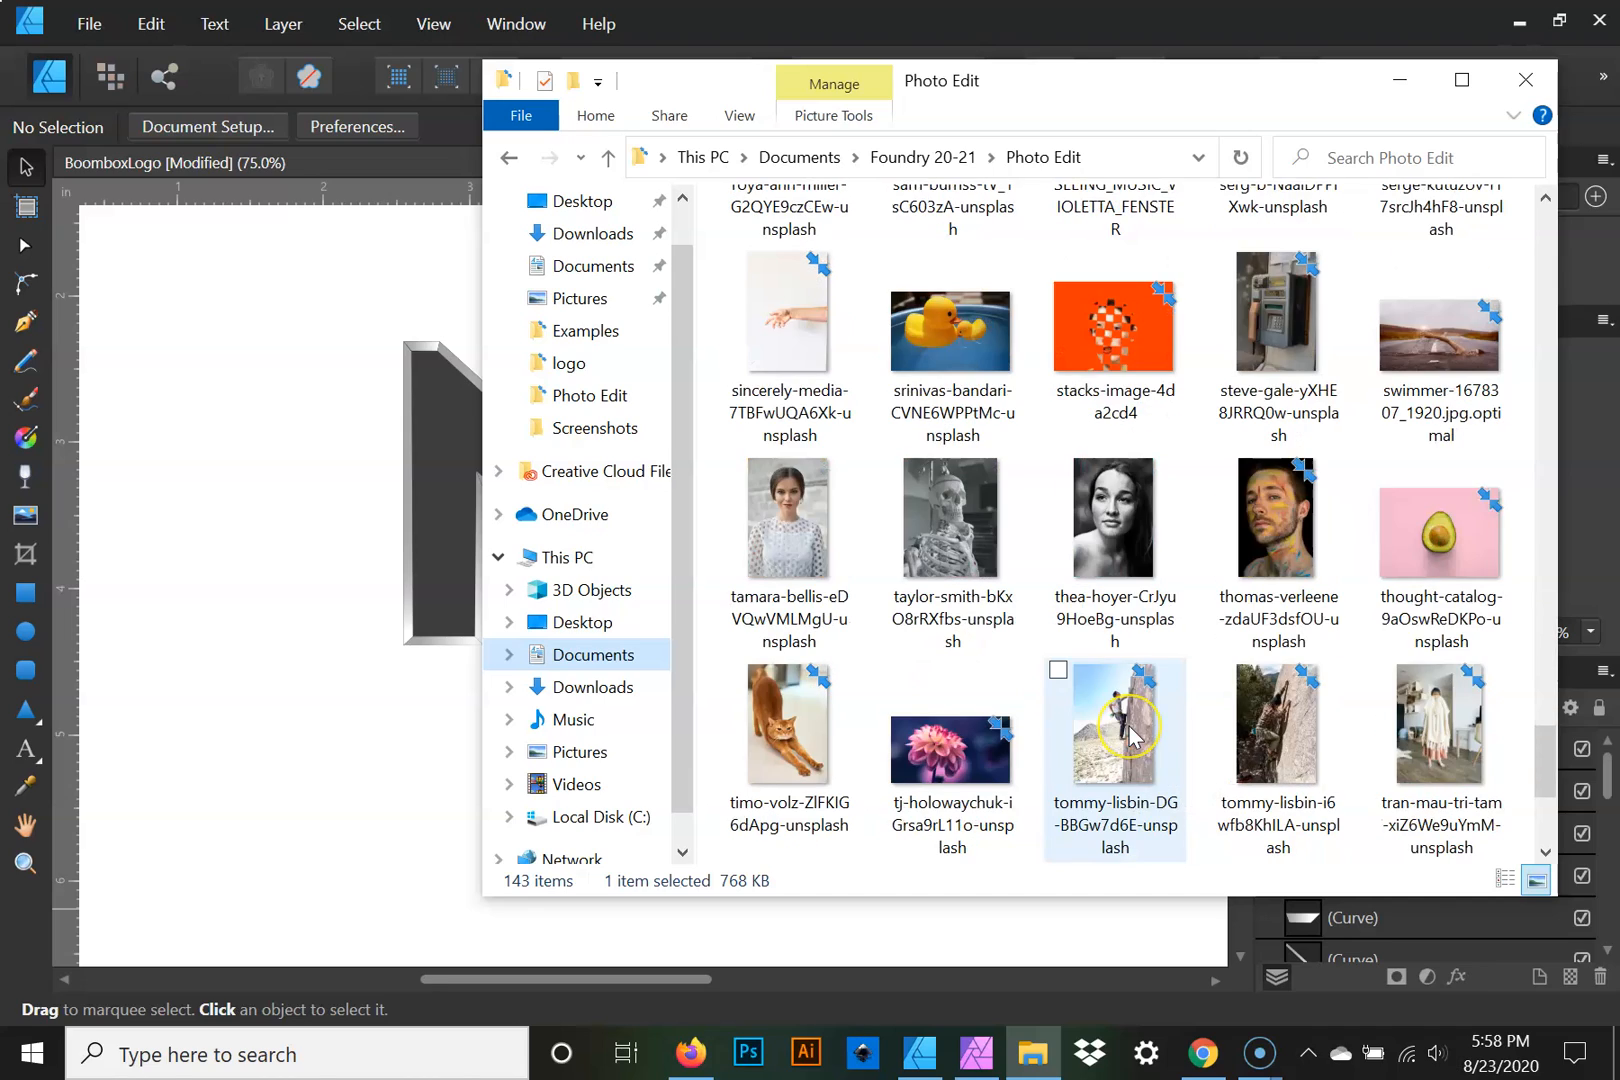
pyautogui.scroll(20, 1128, 725)
pyautogui.scroll(12, 1128, 733)
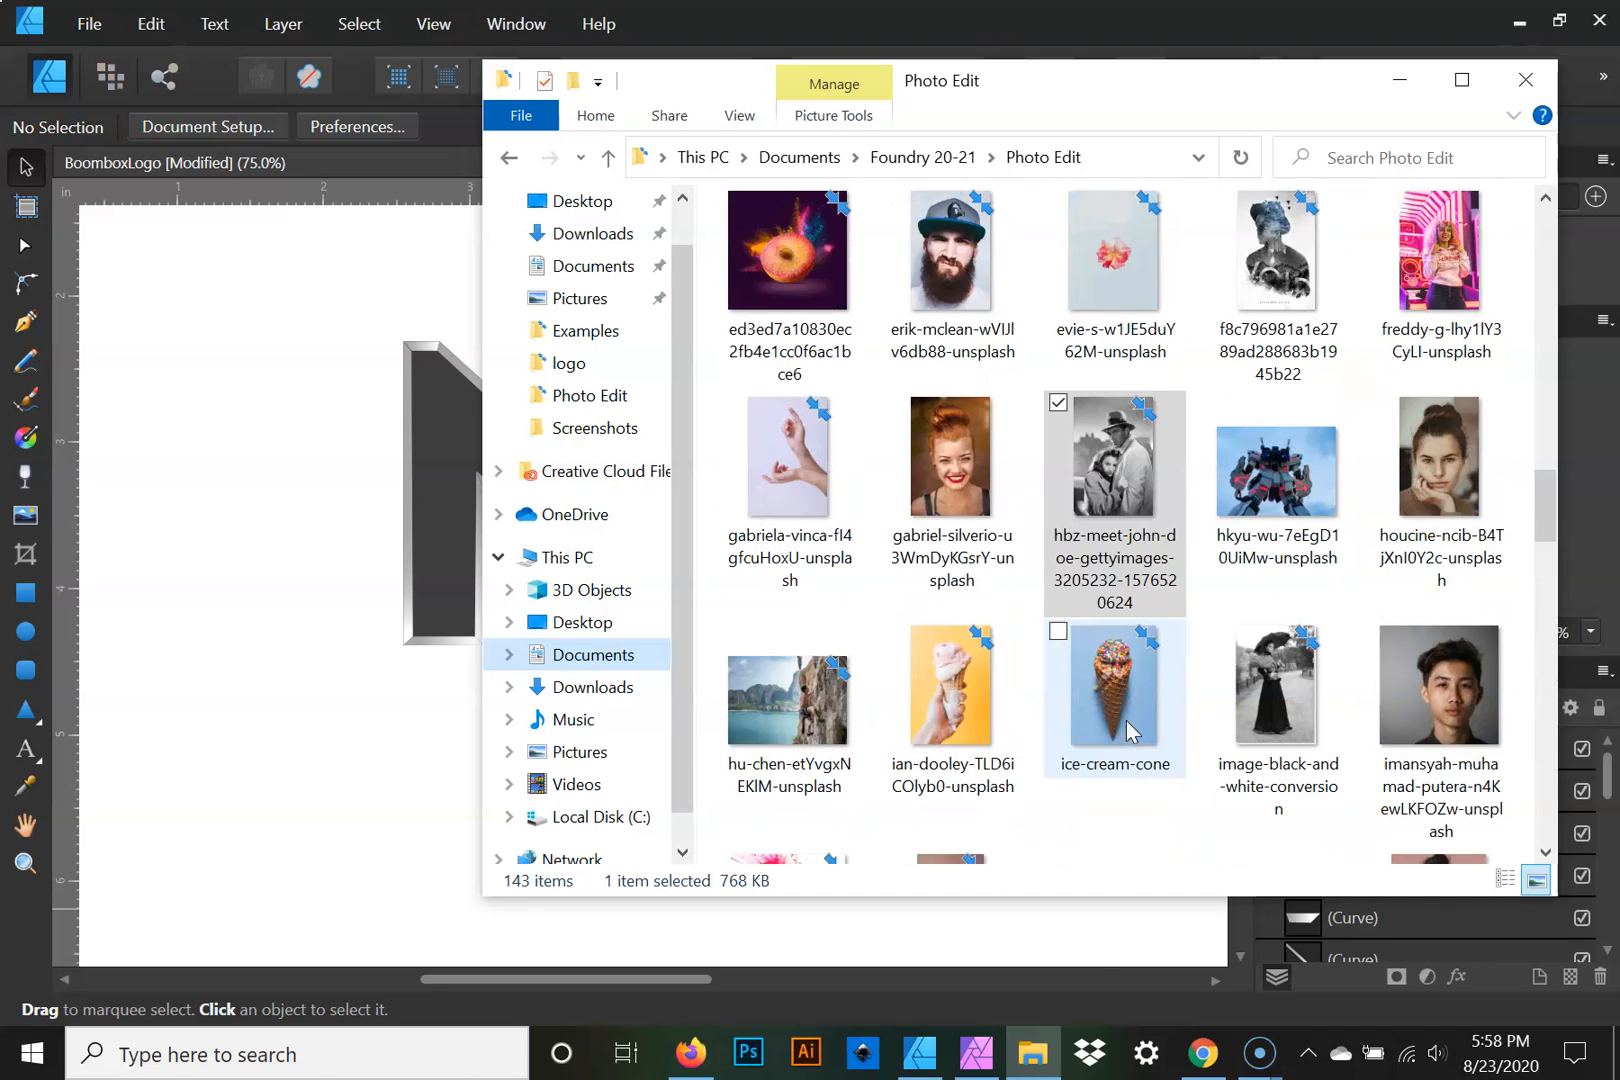
pyautogui.scroll(4, 1128, 727)
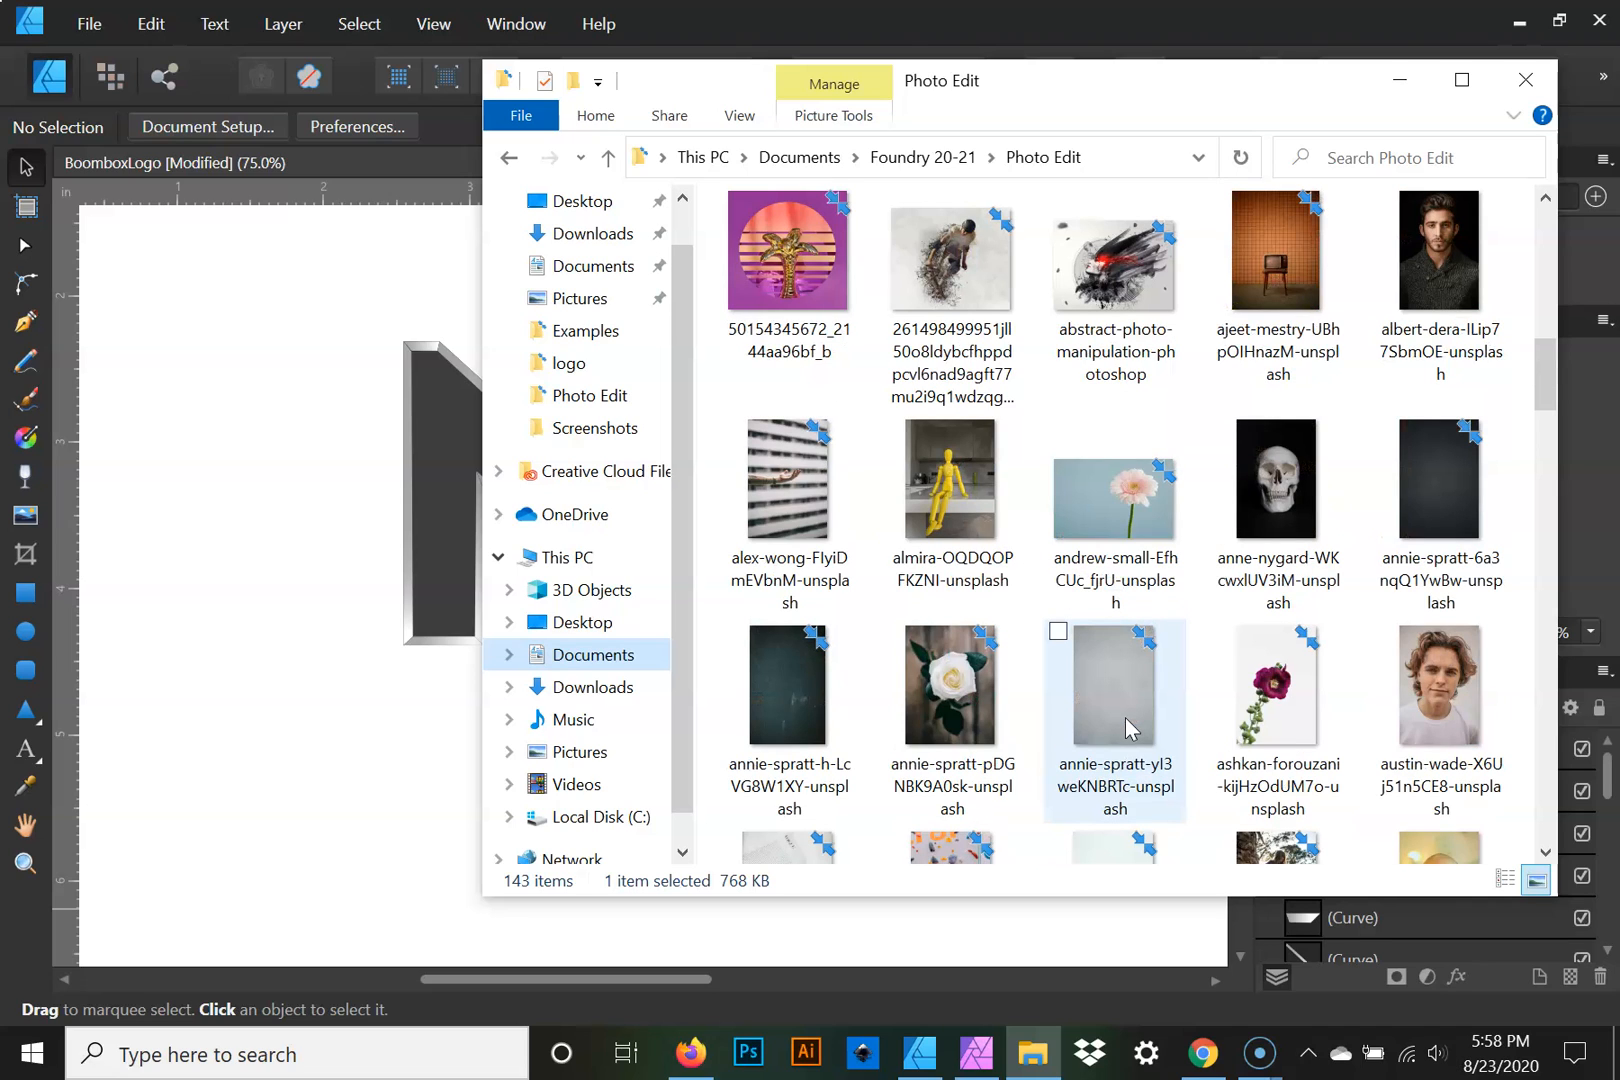
pyautogui.moveTo(1123, 700); pyautogui.dragTo(437, 545)
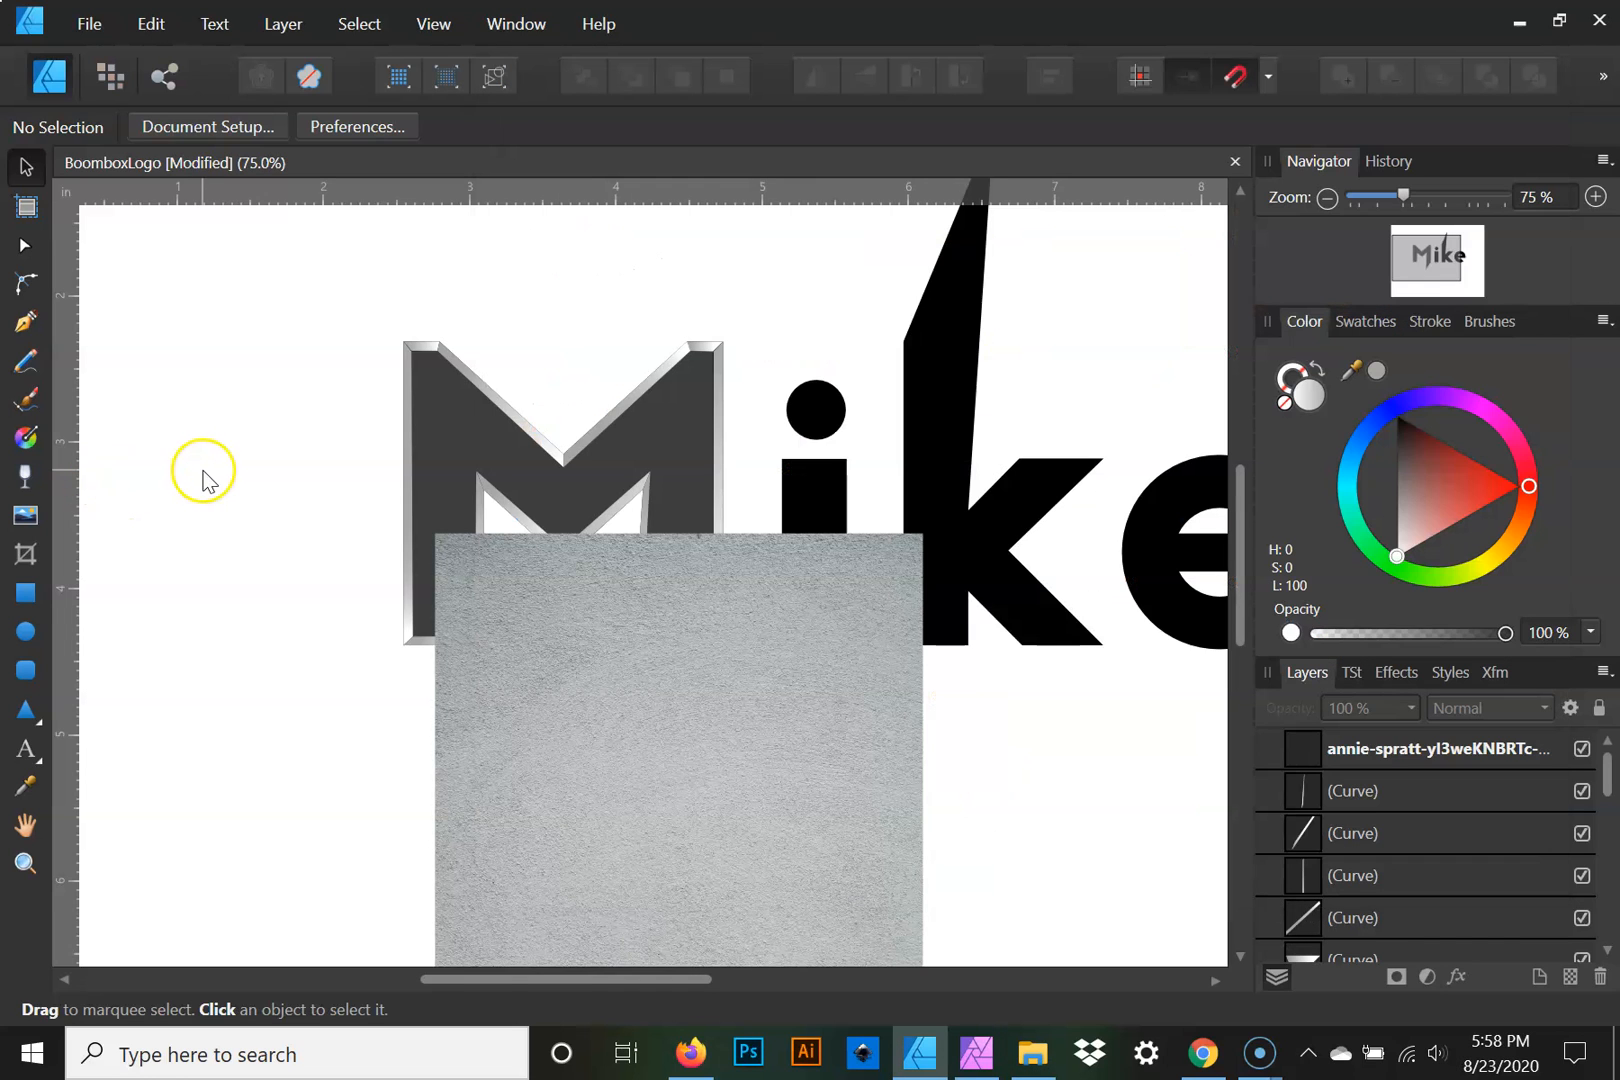
# Move the texture image over the M so it covers the whole letter, and clip it inside the M's inner curve layer
pyautogui.click(203, 480)
pyautogui.moveTo(722, 668); pyautogui.dragTo(626, 455)
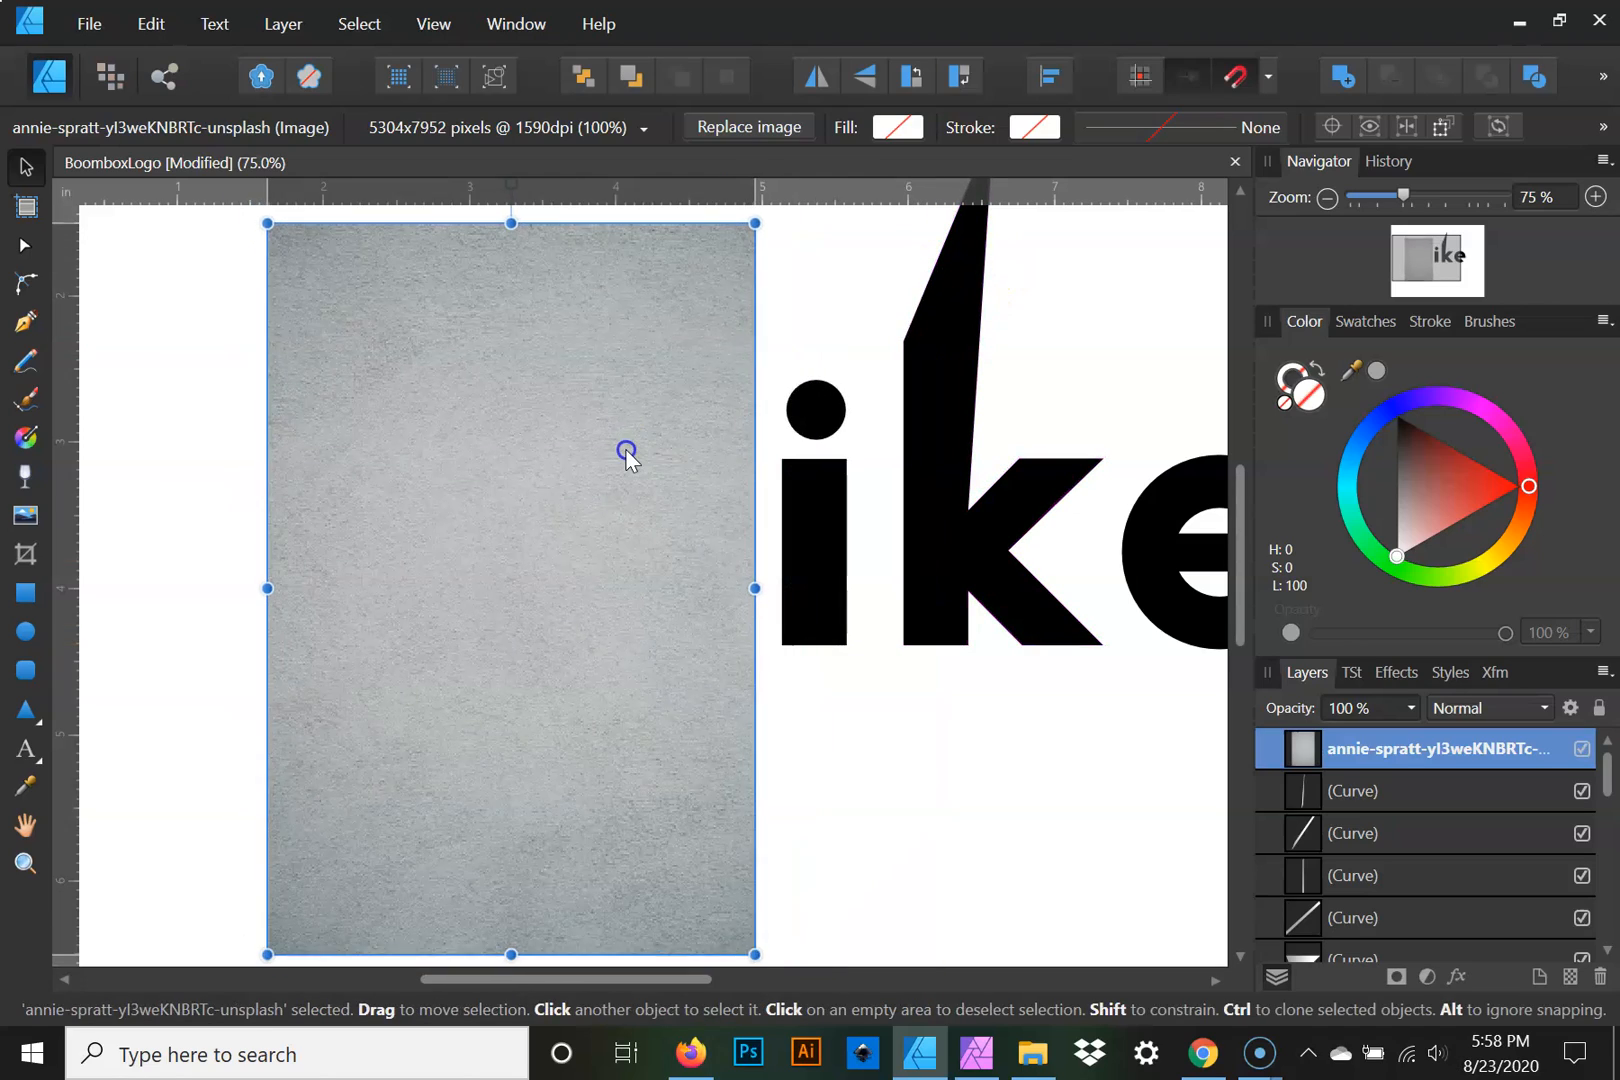
pyautogui.doubleClick(1455, 749)
pyautogui.moveTo(1455, 749); pyautogui.dragTo(1440, 812)
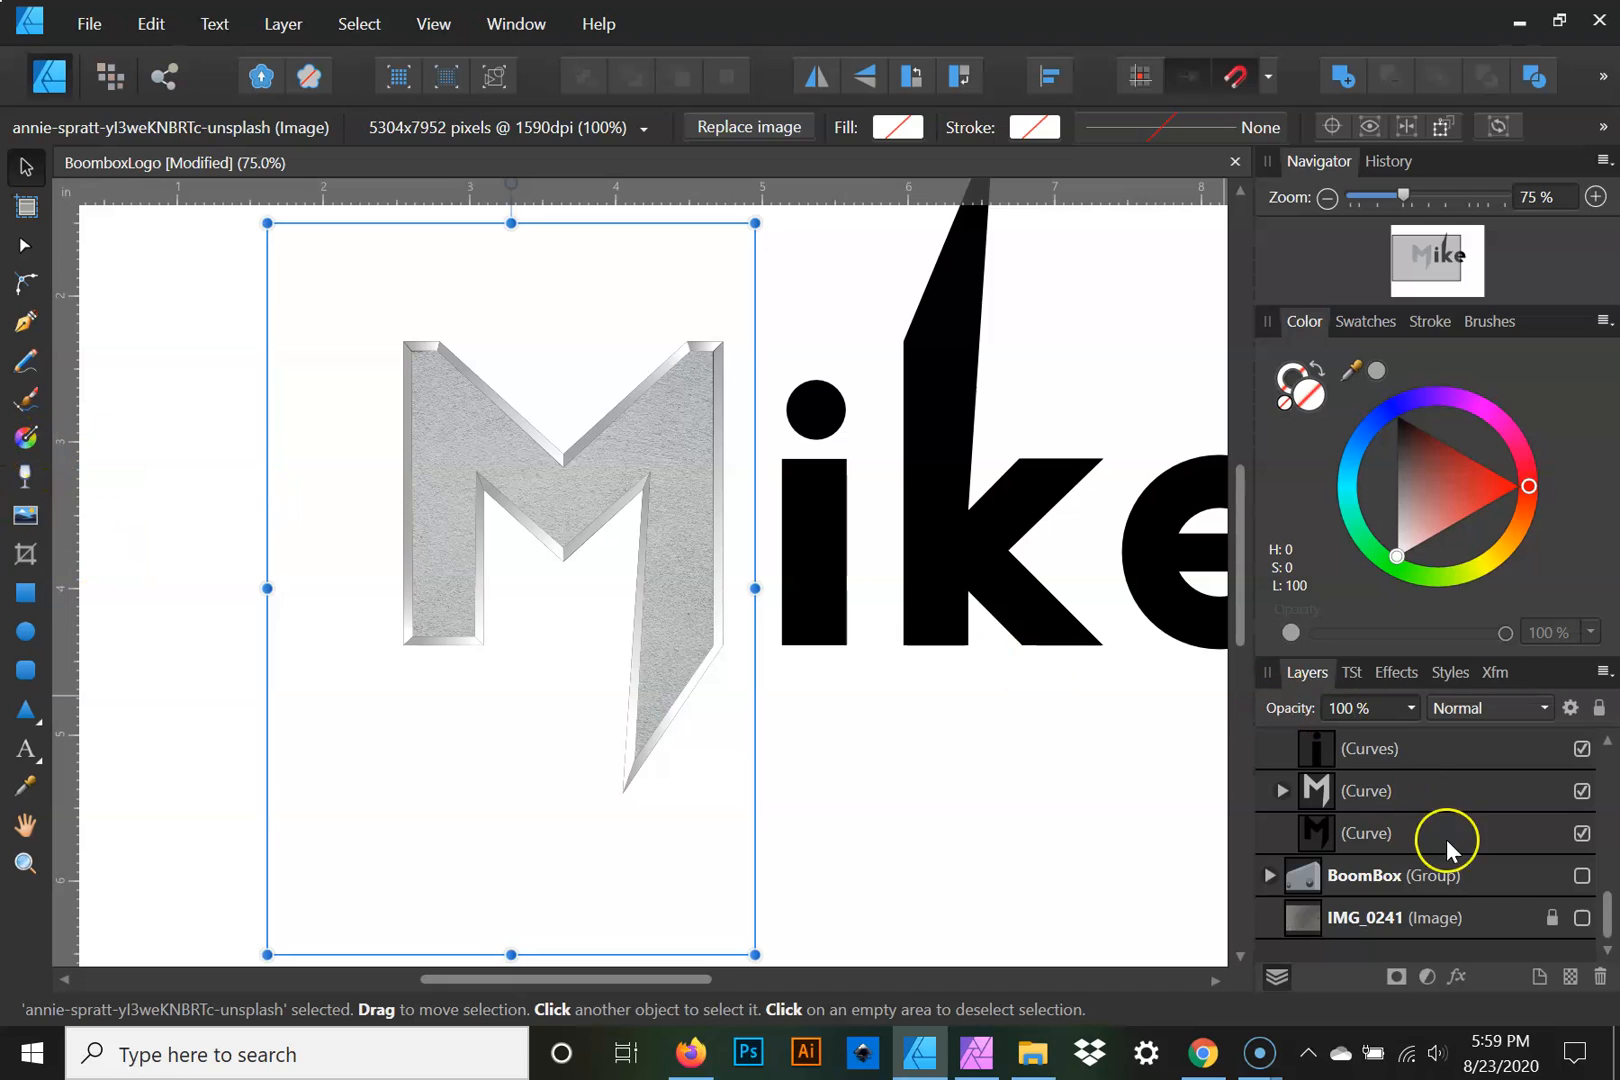
# Add a pixel layer above the texture inside the M's curve and fill it with a diagonal grey-to-white linear gradient
pyautogui.click(1281, 790)
pyautogui.click(1569, 978)
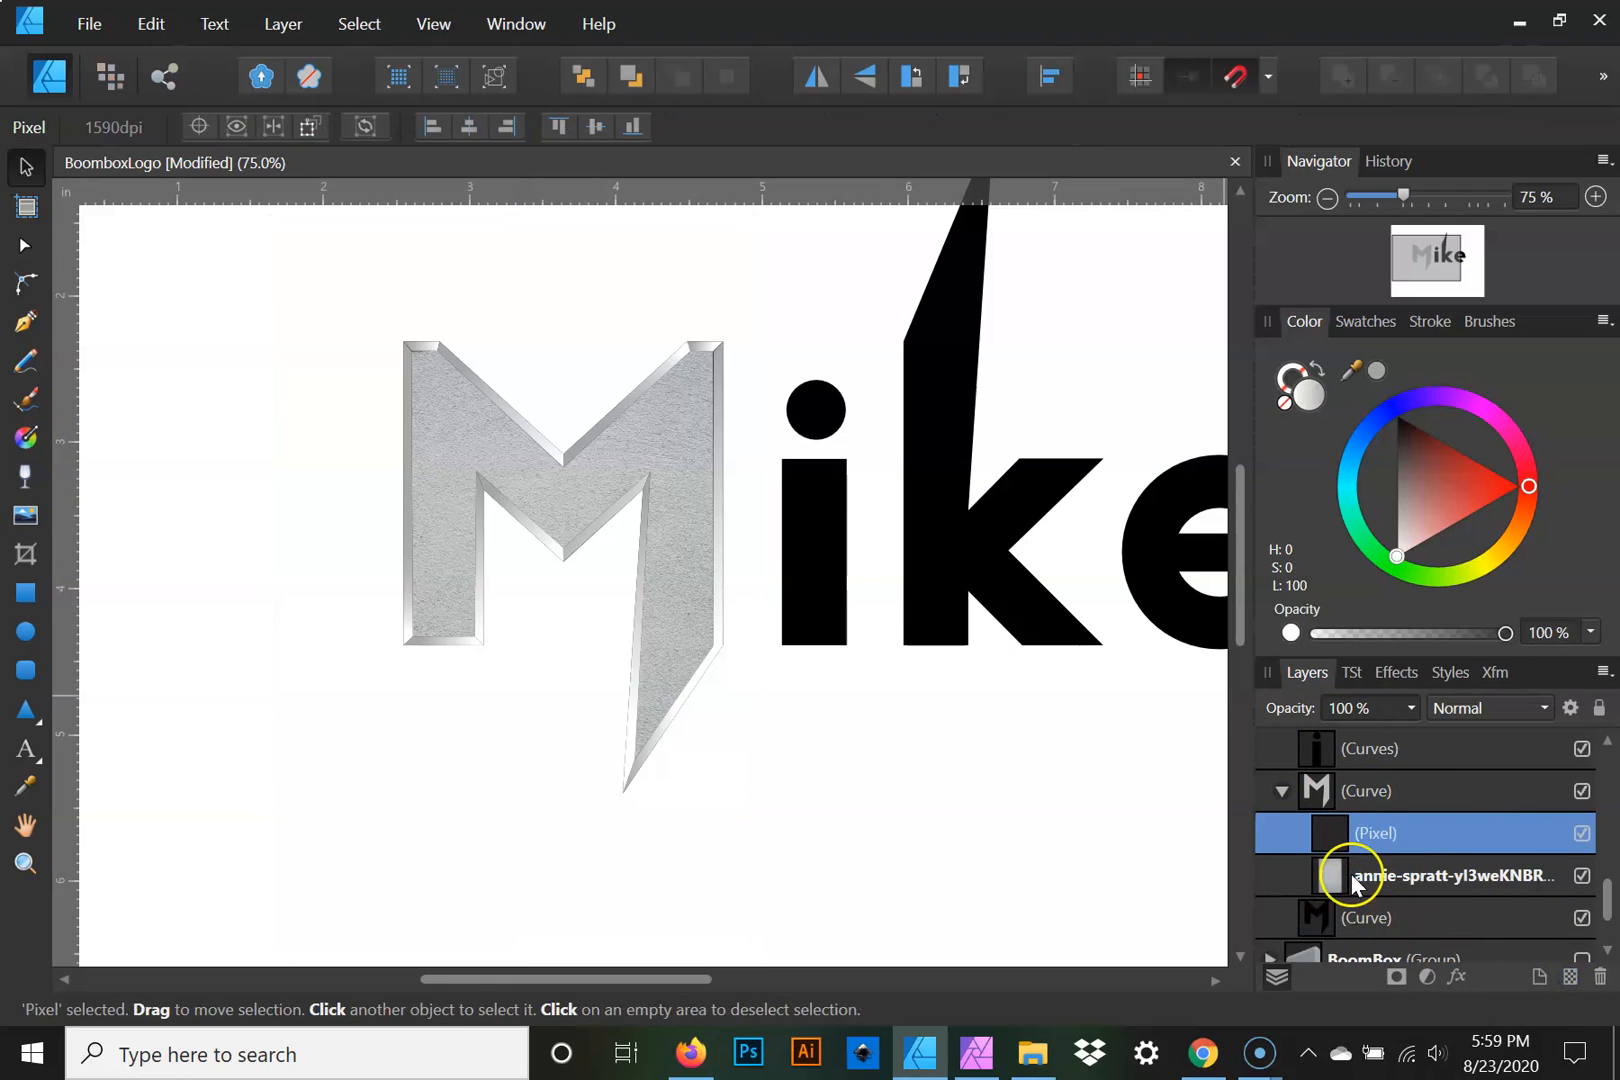
pyautogui.click(25, 437)
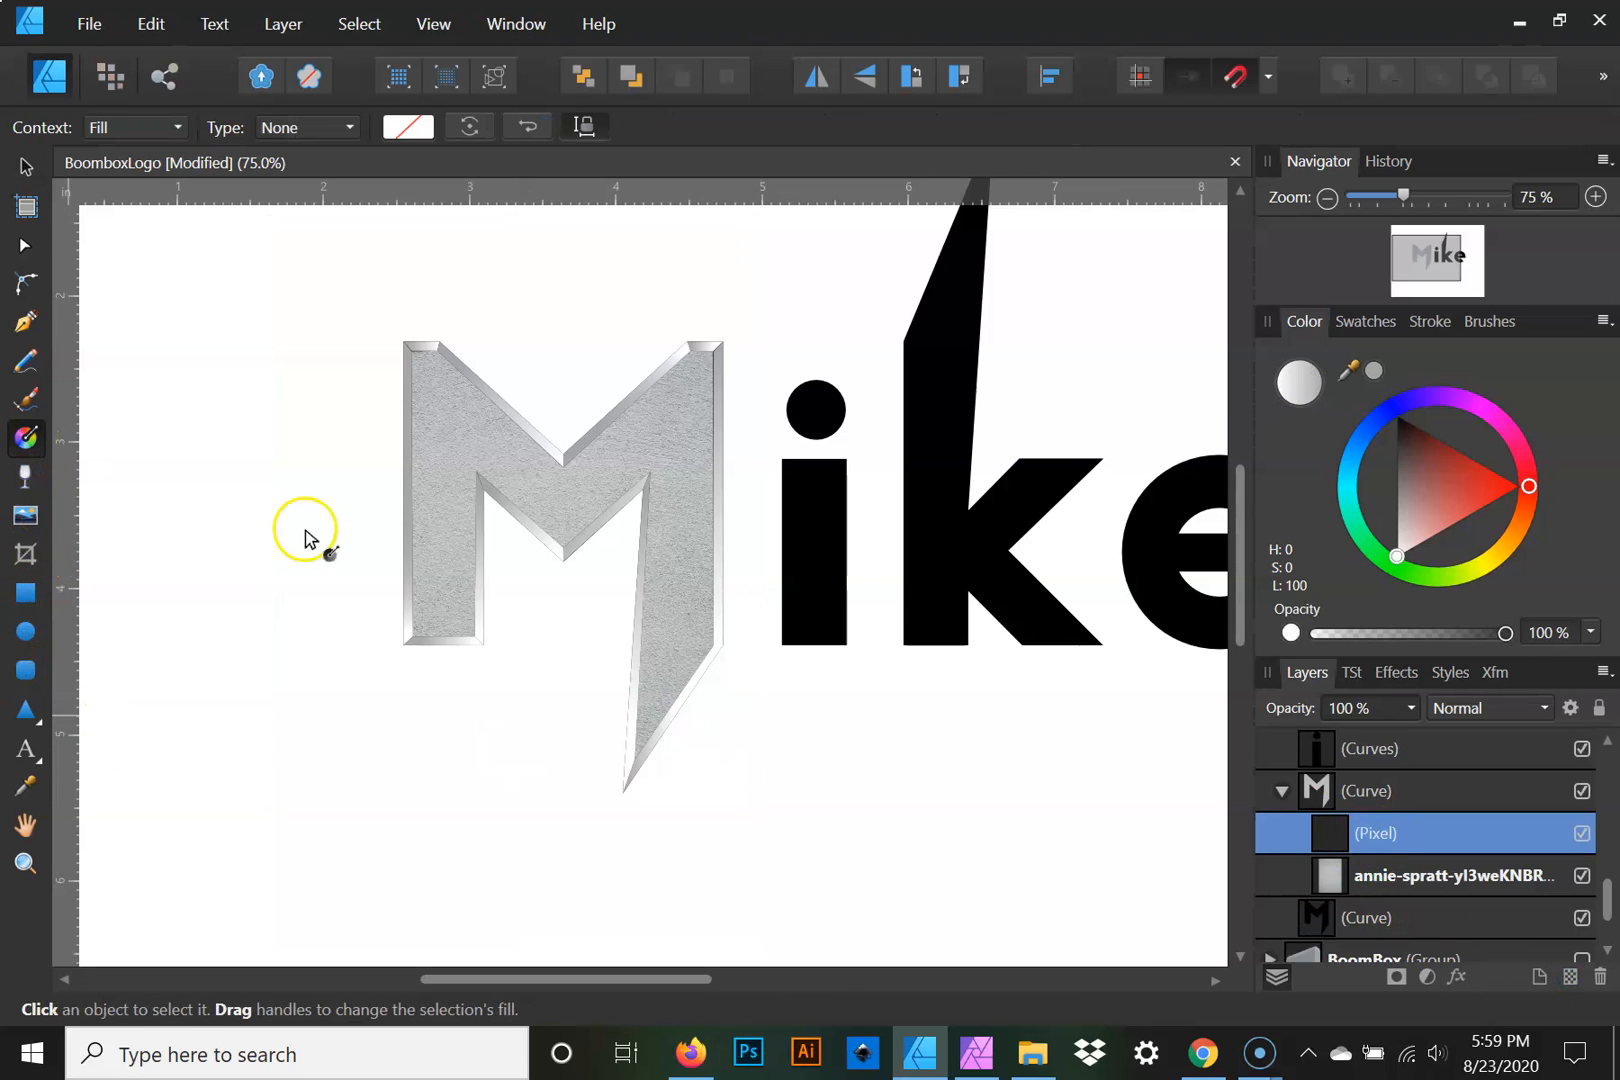
pyautogui.moveTo(411, 697); pyautogui.dragTo(279, 490)
pyautogui.click(411, 697)
pyautogui.click(618, 665)
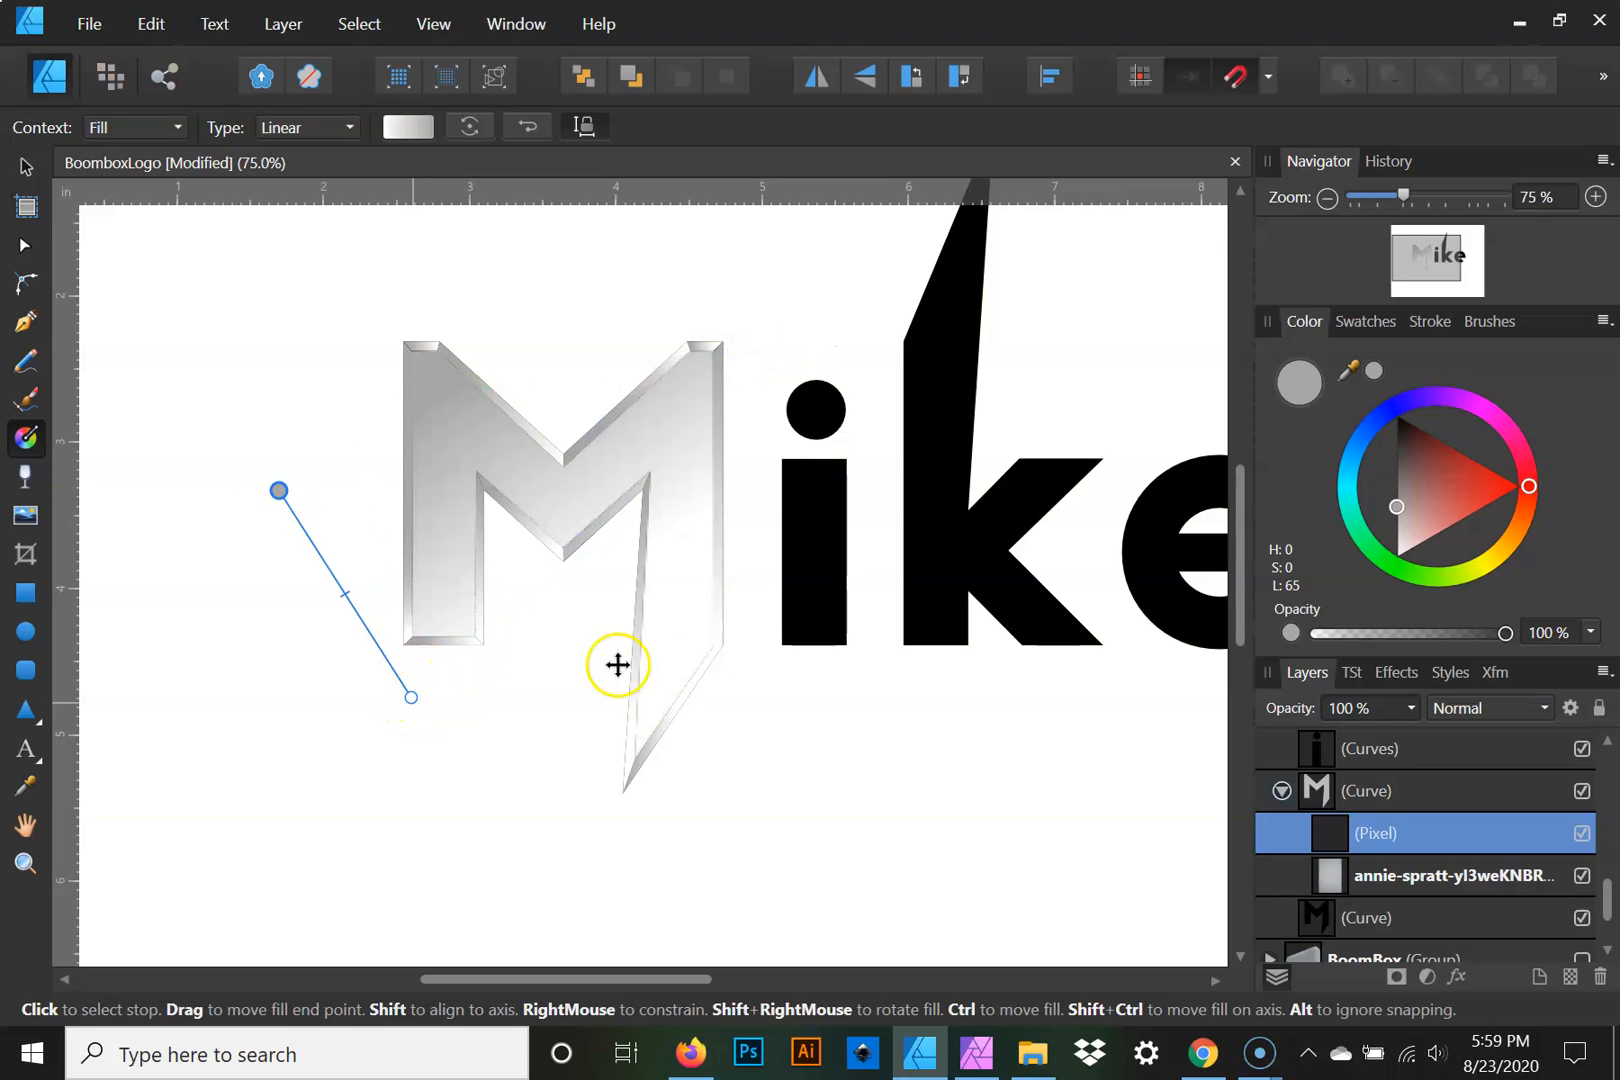
pyautogui.click(563, 656)
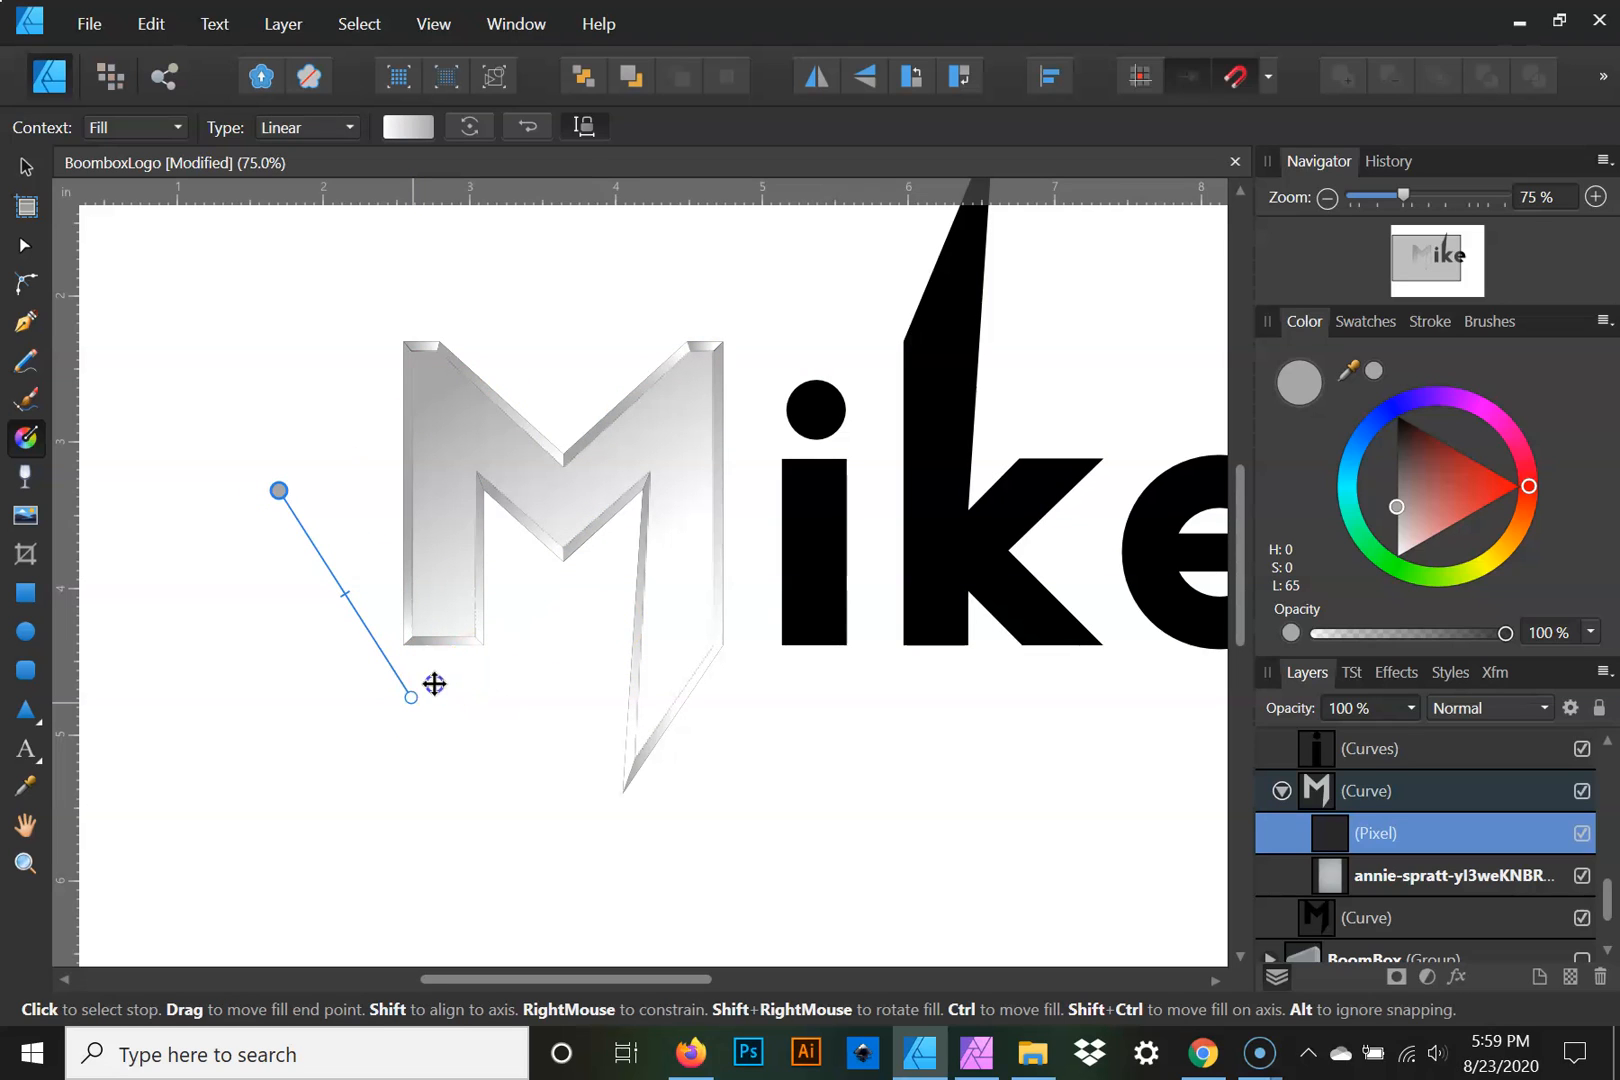
pyautogui.click(591, 622)
# Move the white end of the pixel layer's gradient across to the inner edge of the M's right leg, undoing and redoing the move
pyautogui.moveTo(411, 695); pyautogui.dragTo(622, 658)
pyautogui.click(576, 619)
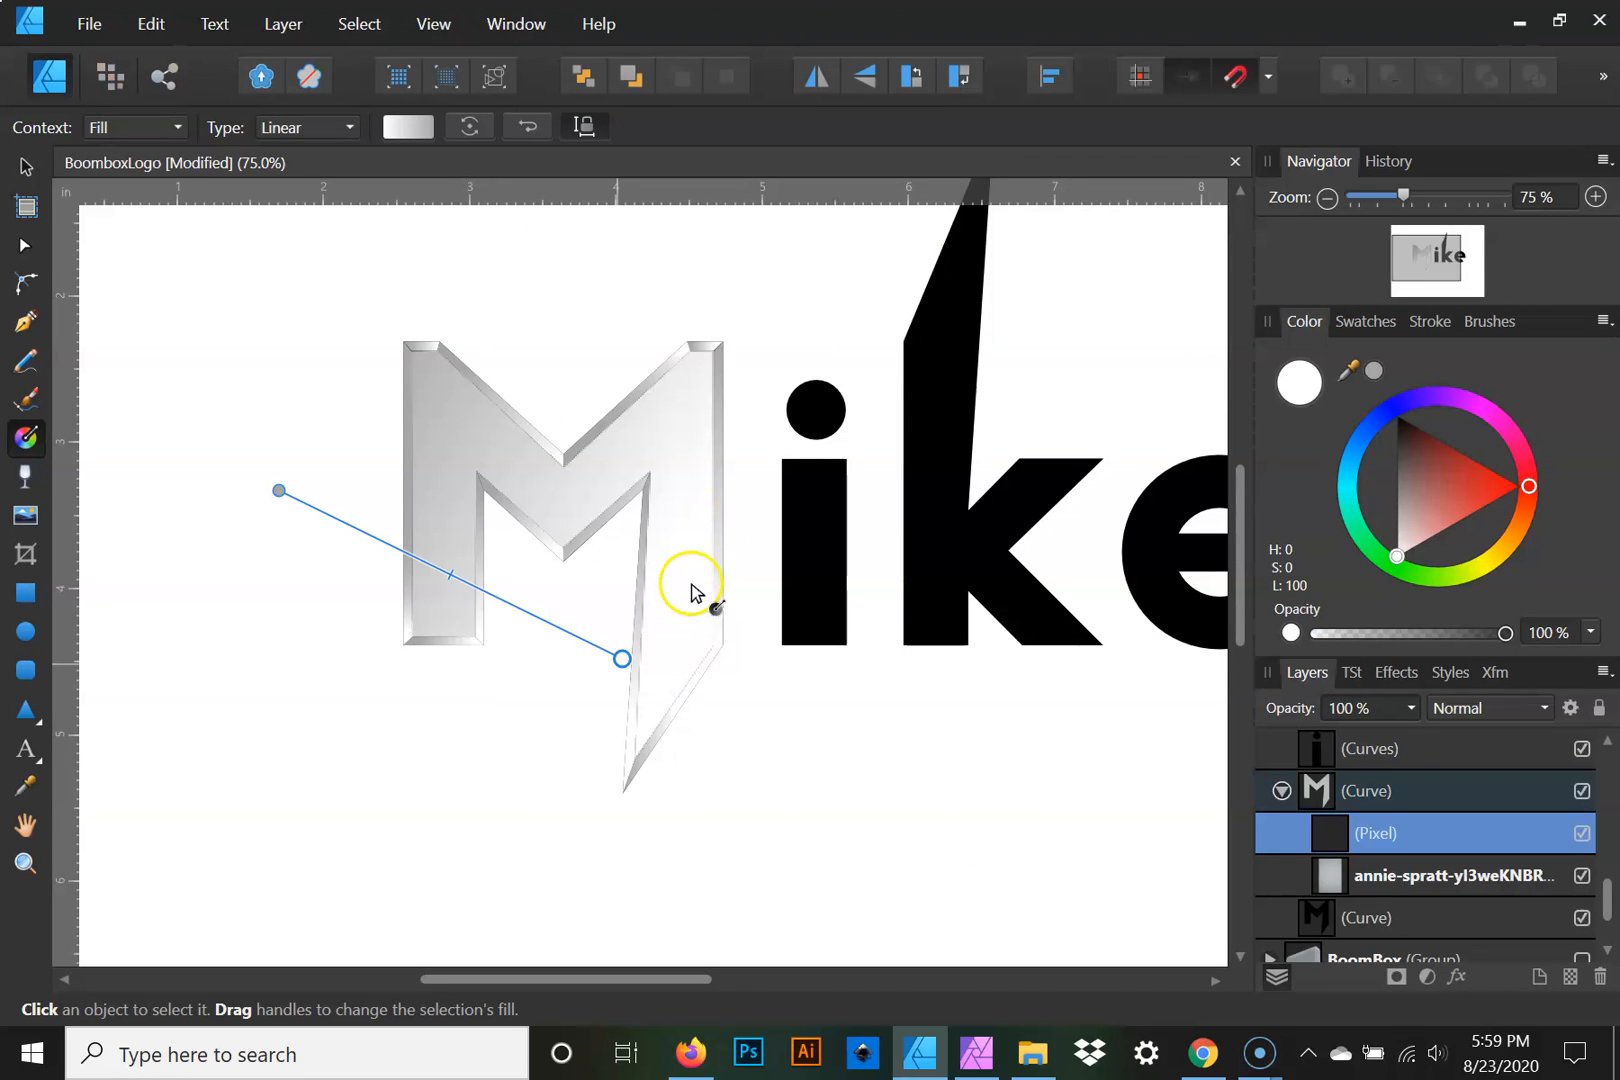
pyautogui.hotkey('ctrl', 'z')
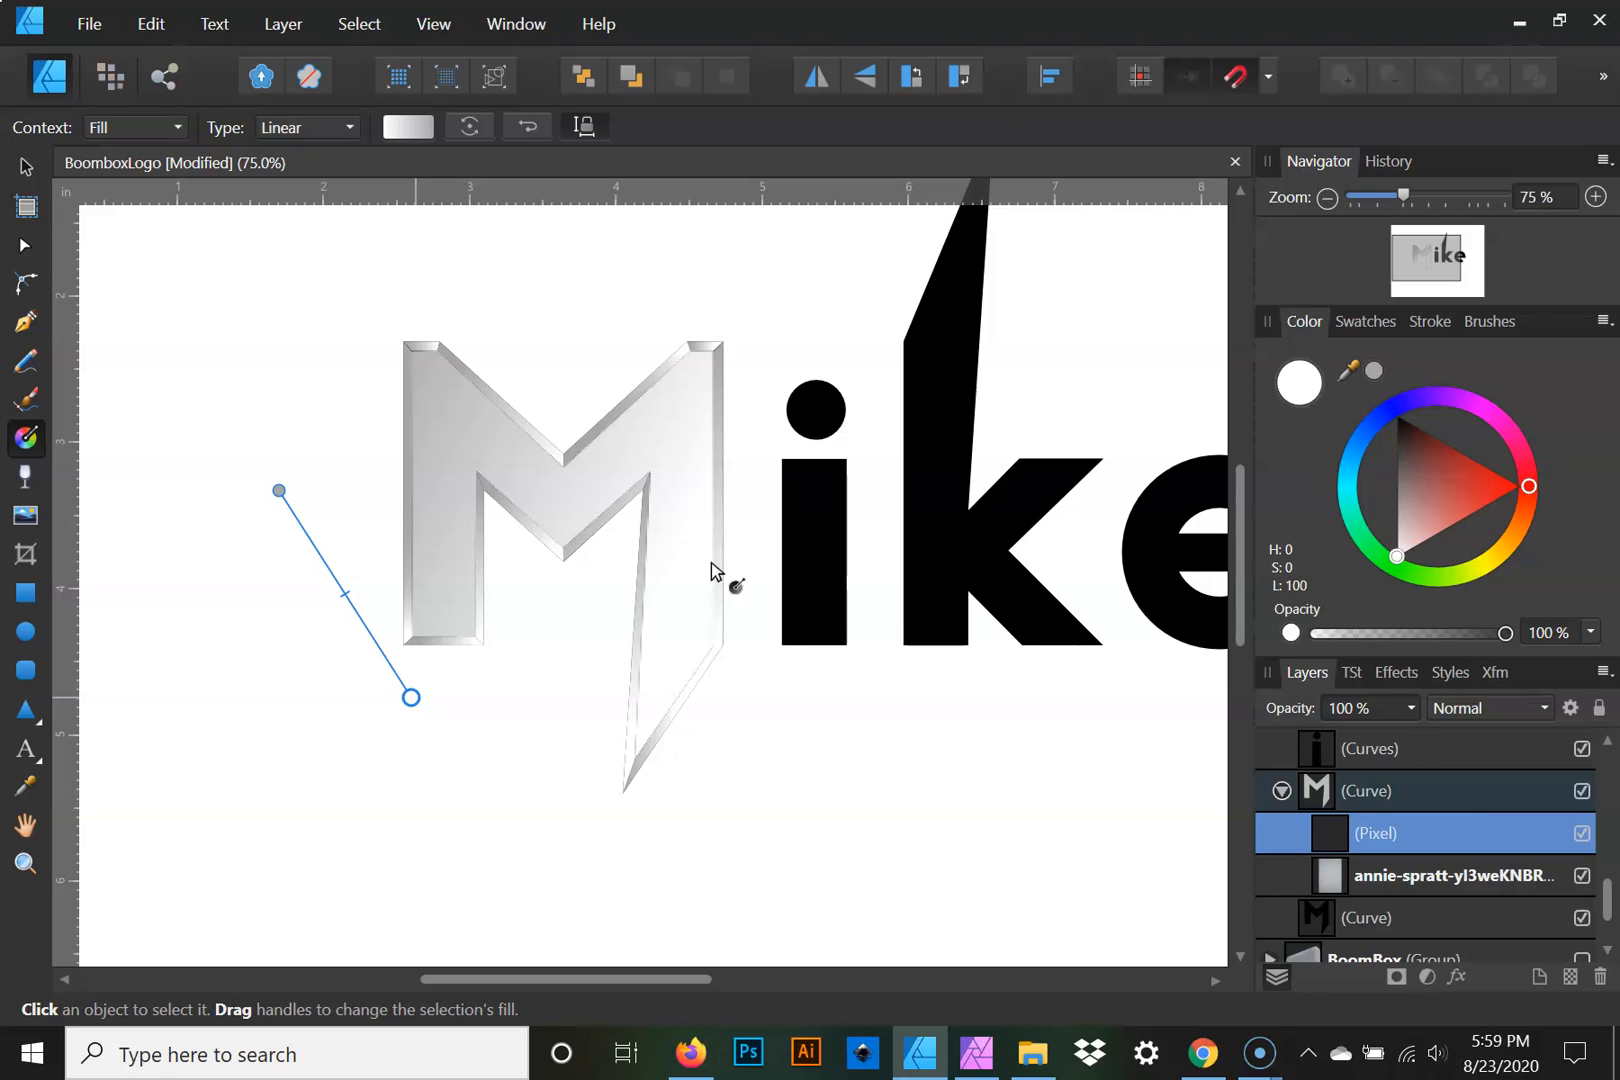
pyautogui.hotkey('ctrl', 'shift', 'z')
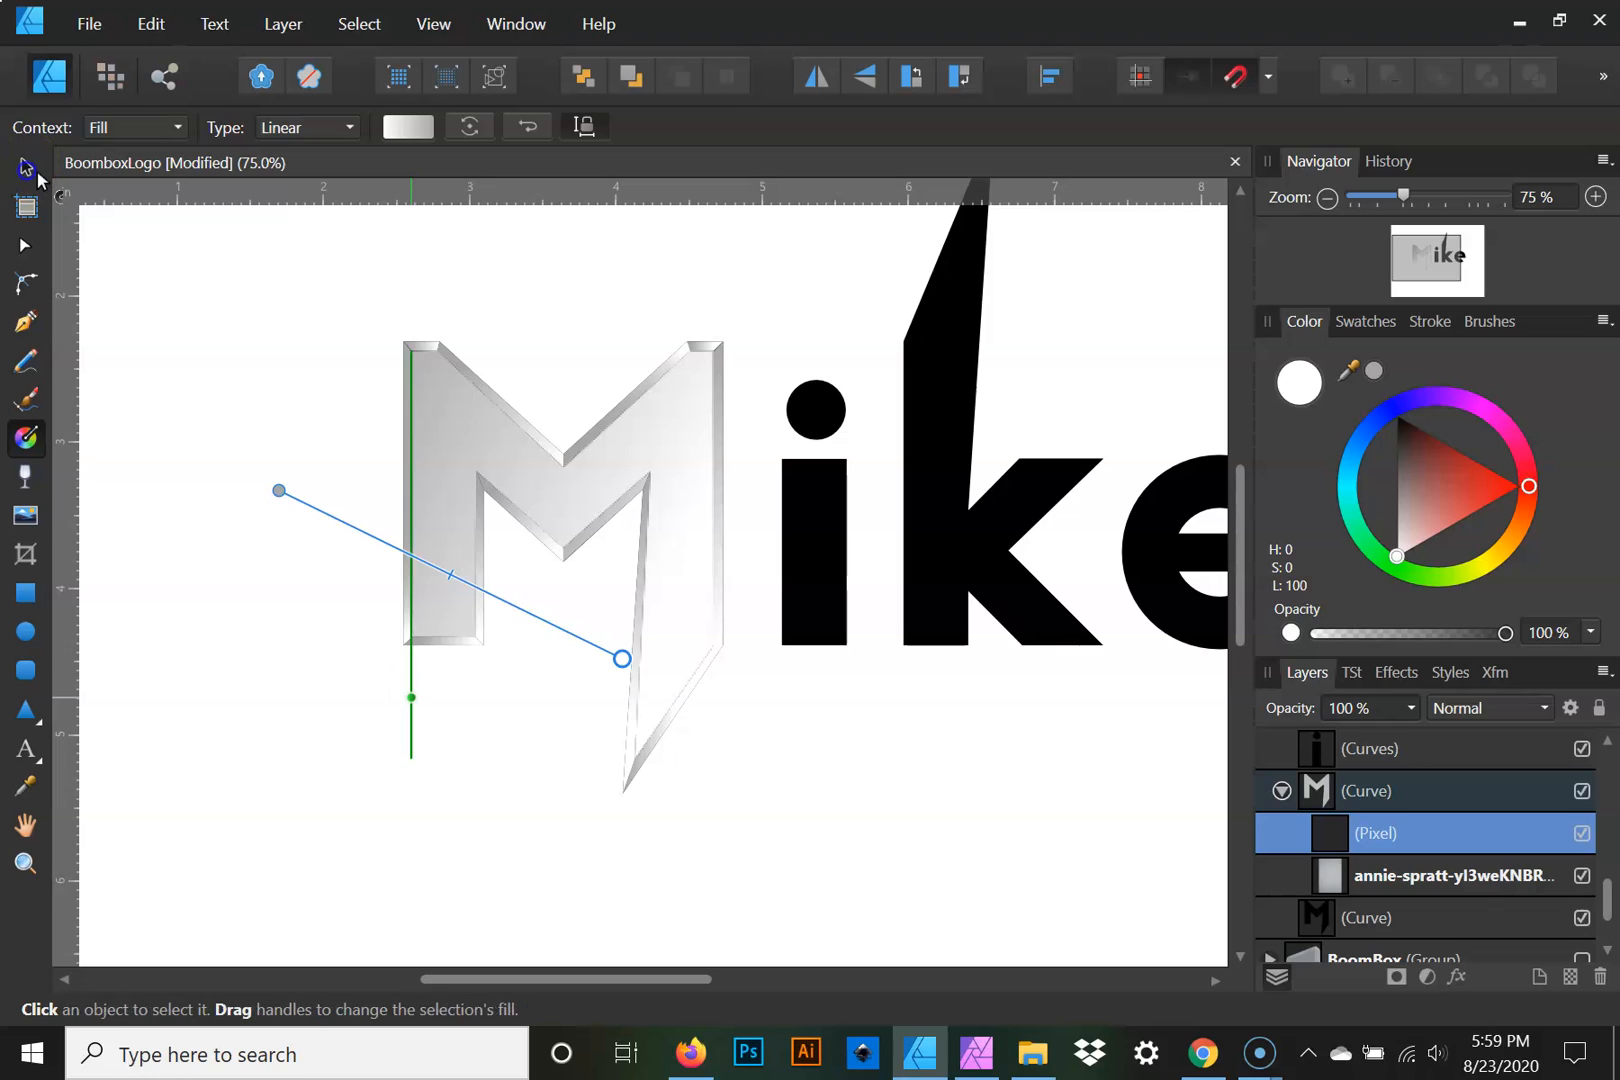
# Try several directions for the pixel layer's grey-to-white linear gradient across the M, with the grey end towards the right
pyautogui.moveTo(411, 697); pyautogui.dragTo(606, 625)
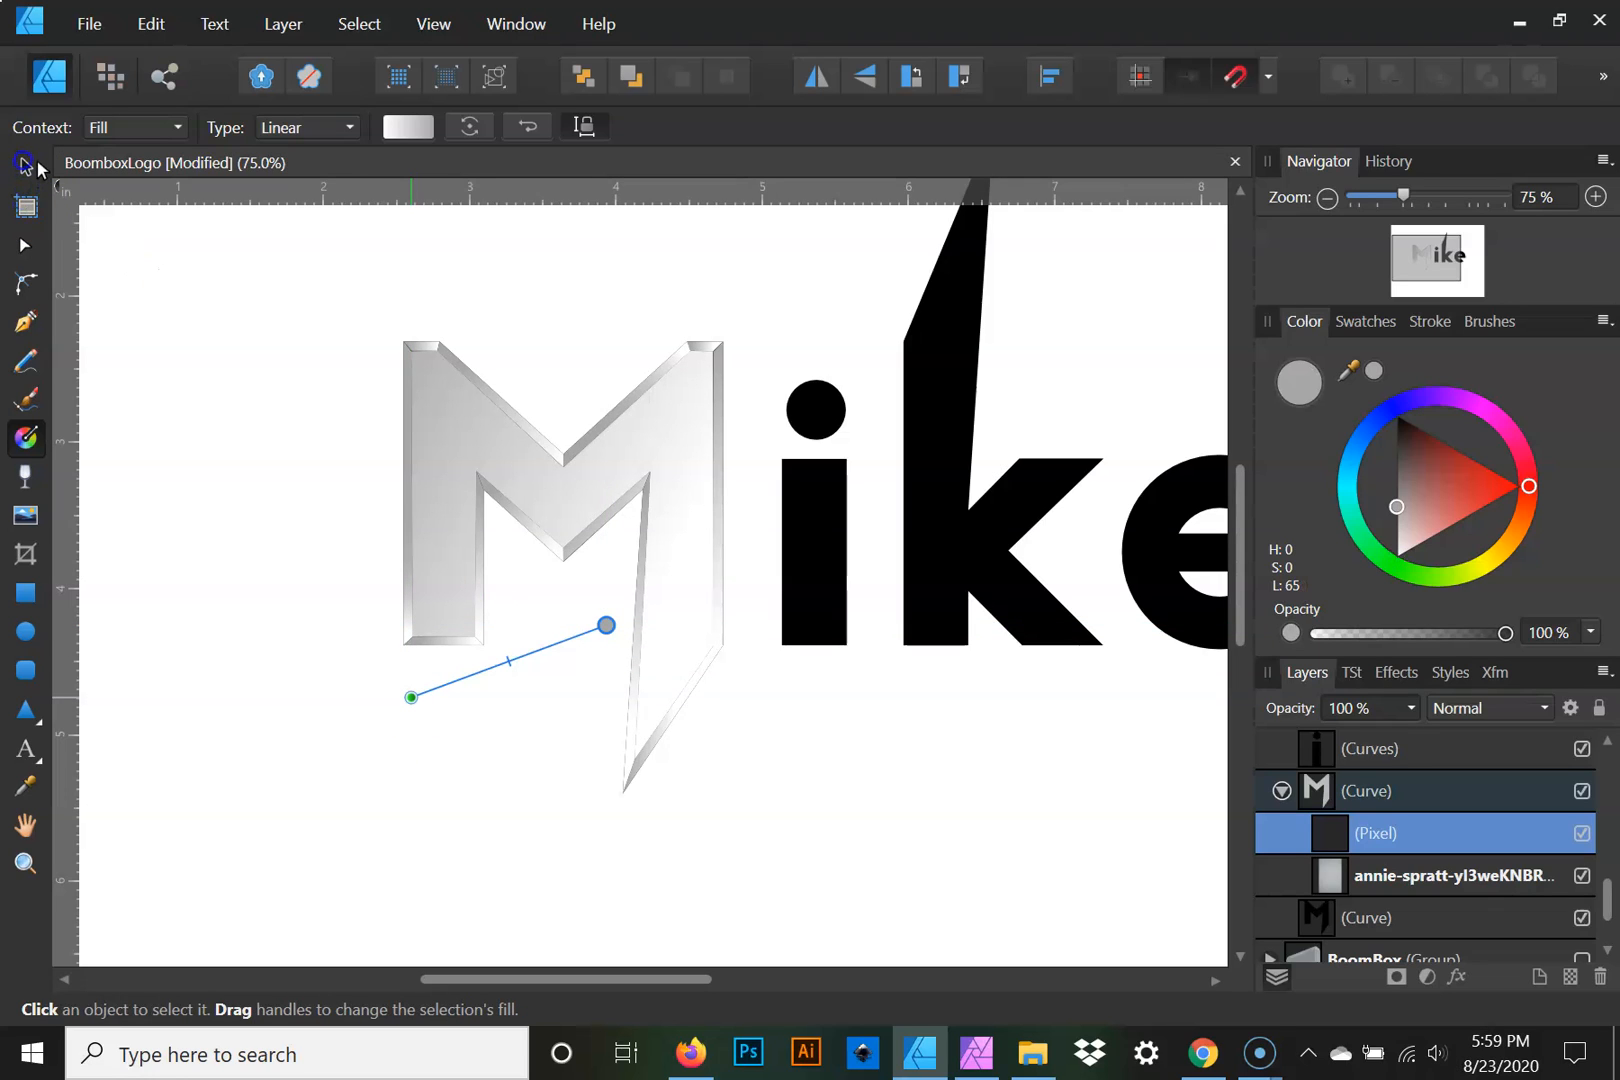
pyautogui.moveTo(622, 658); pyautogui.dragTo(279, 490)
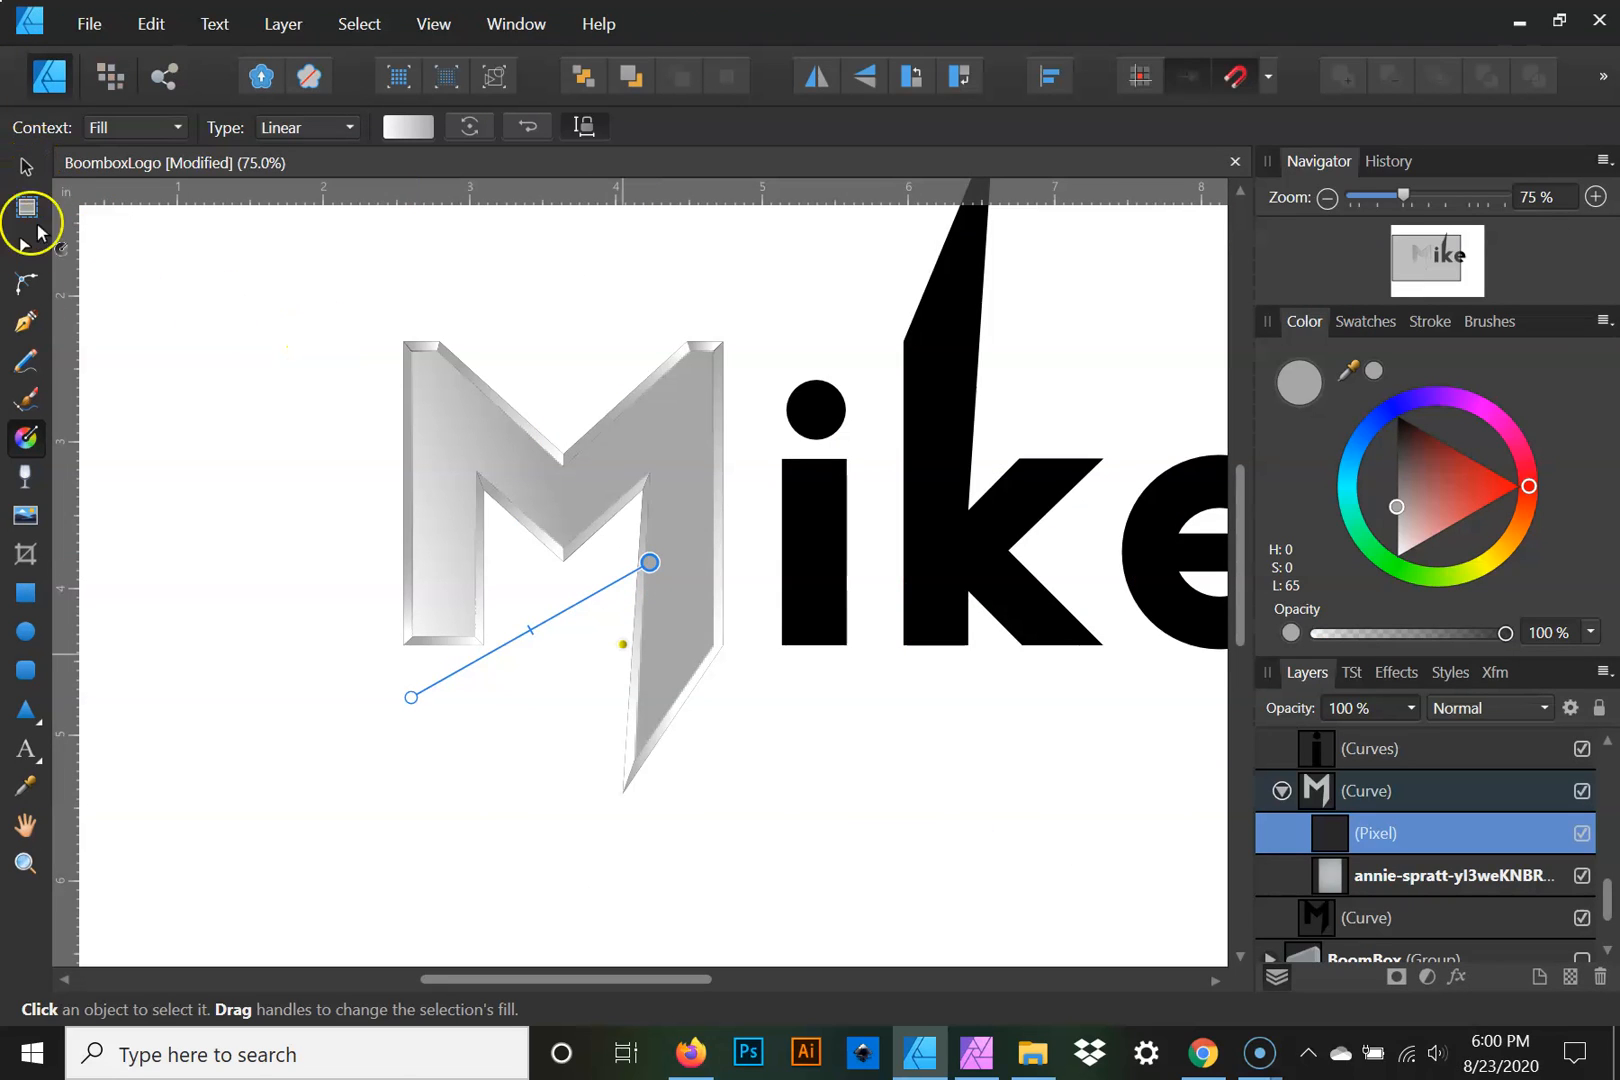
pyautogui.click(34, 165)
pyautogui.click(22, 165)
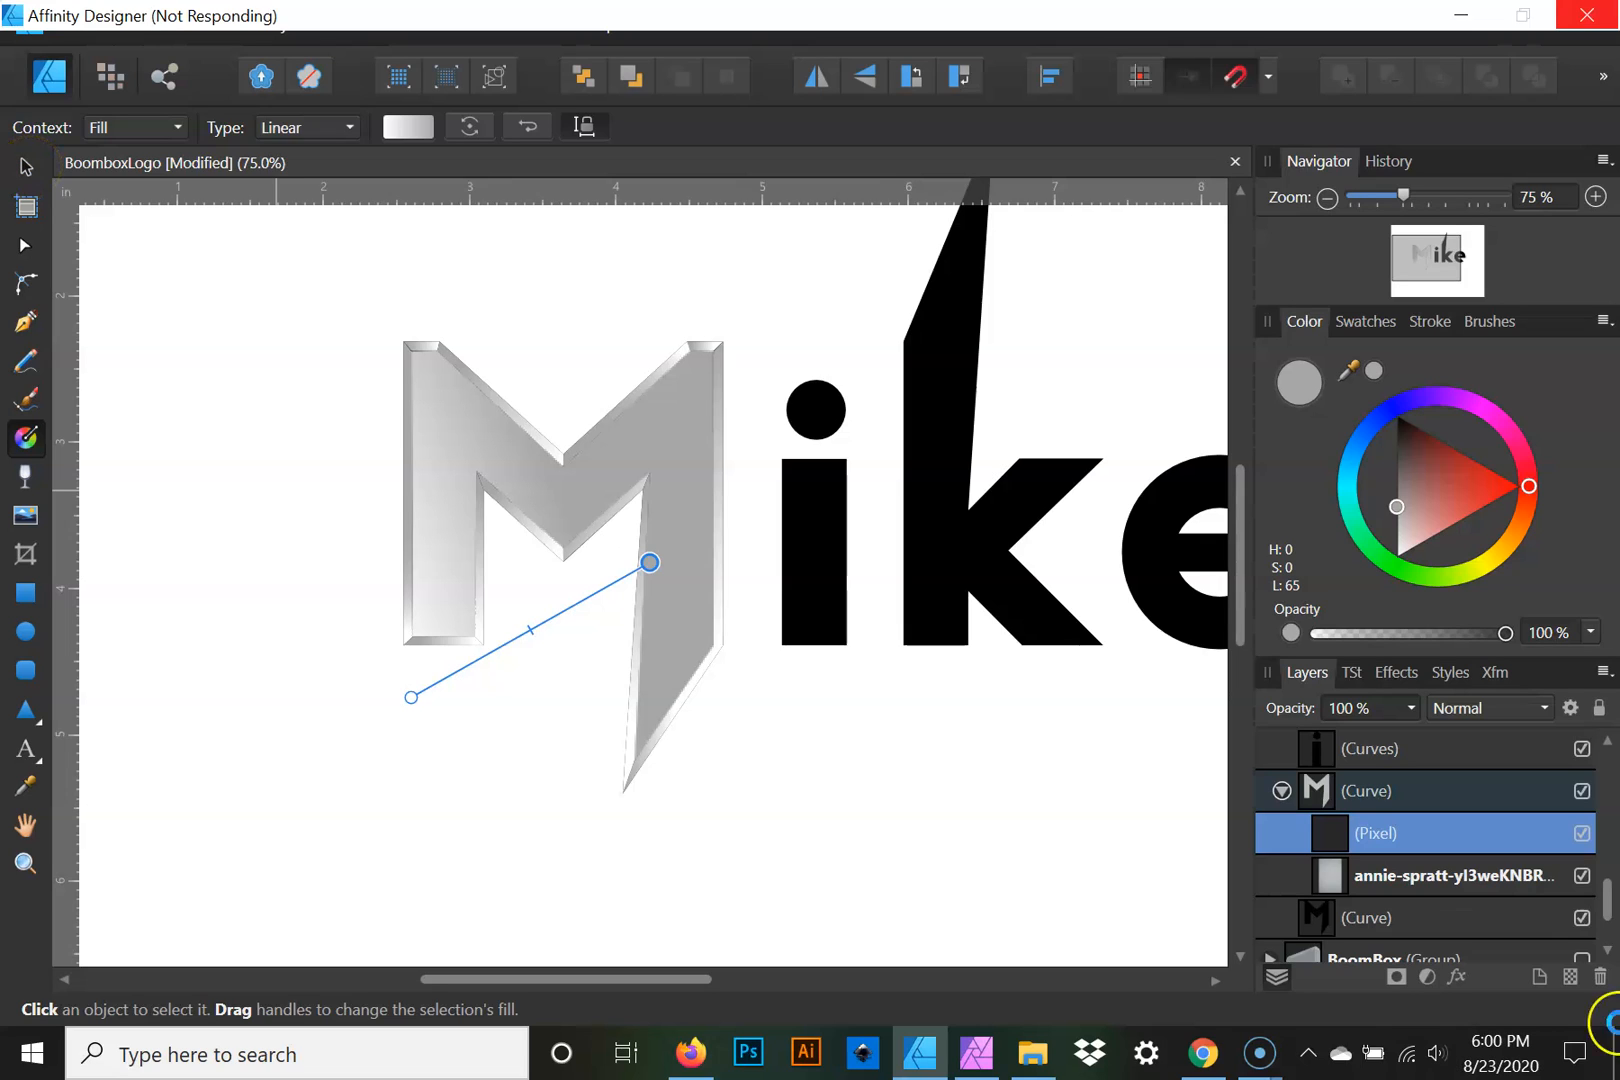
pyautogui.click(817, 408)
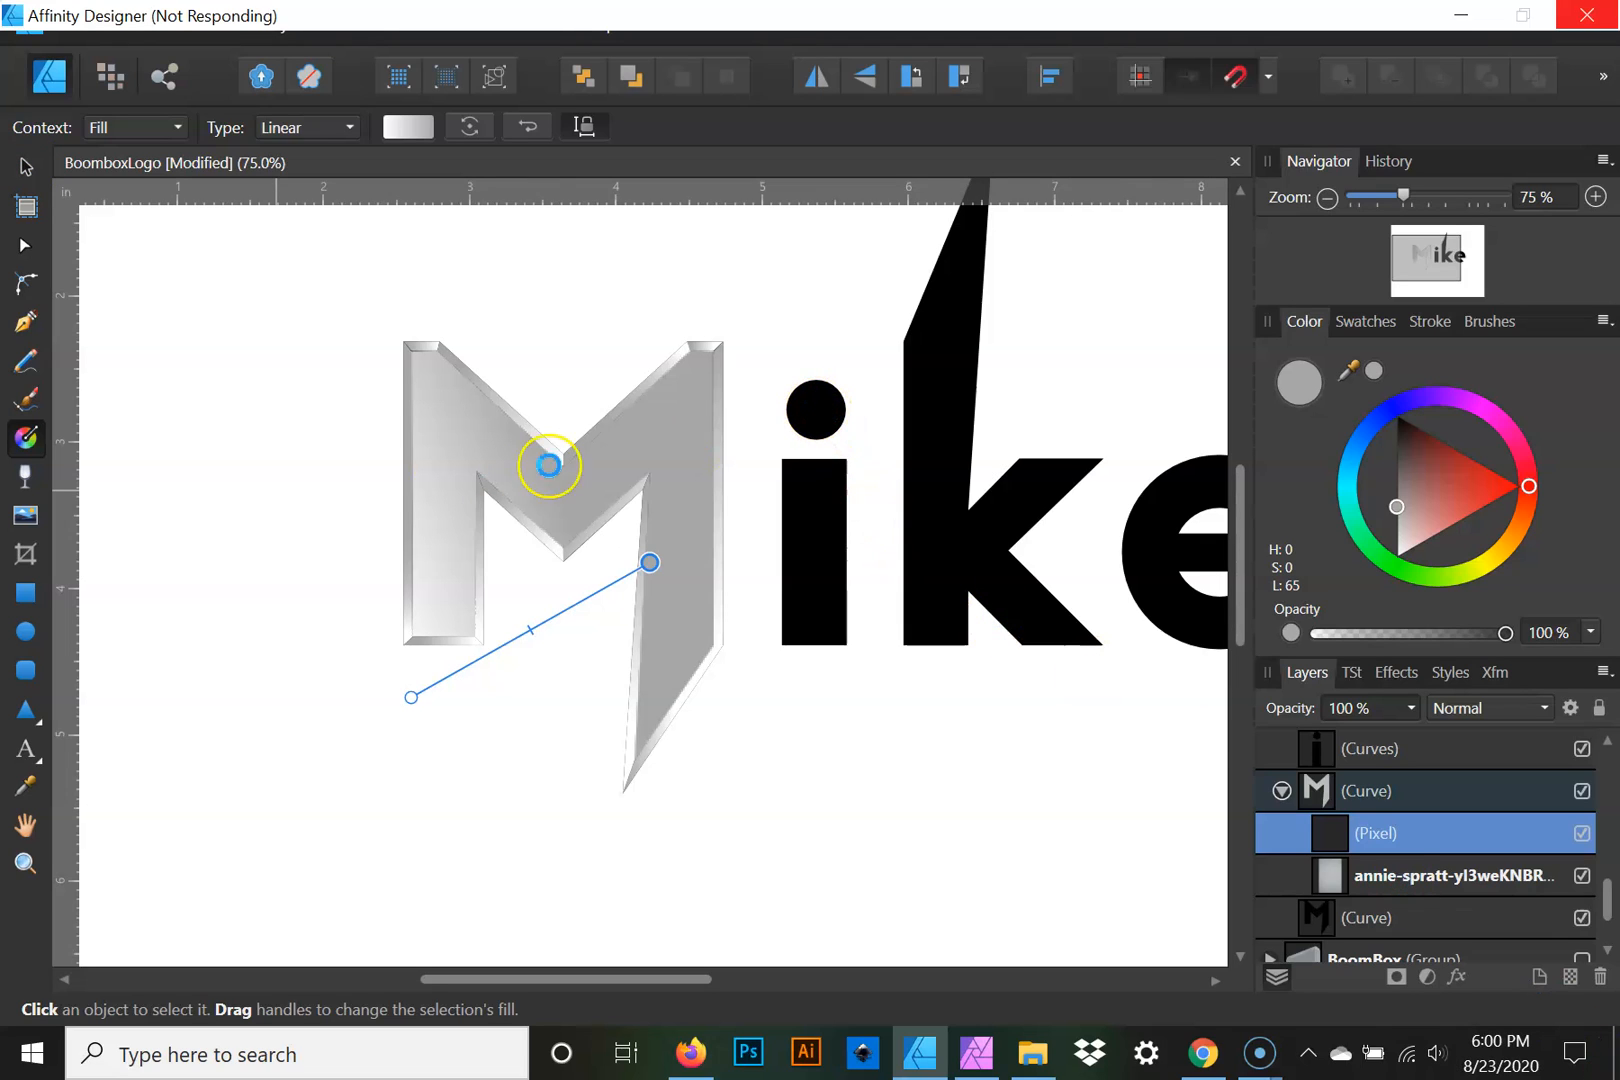
pyautogui.click(28, 167)
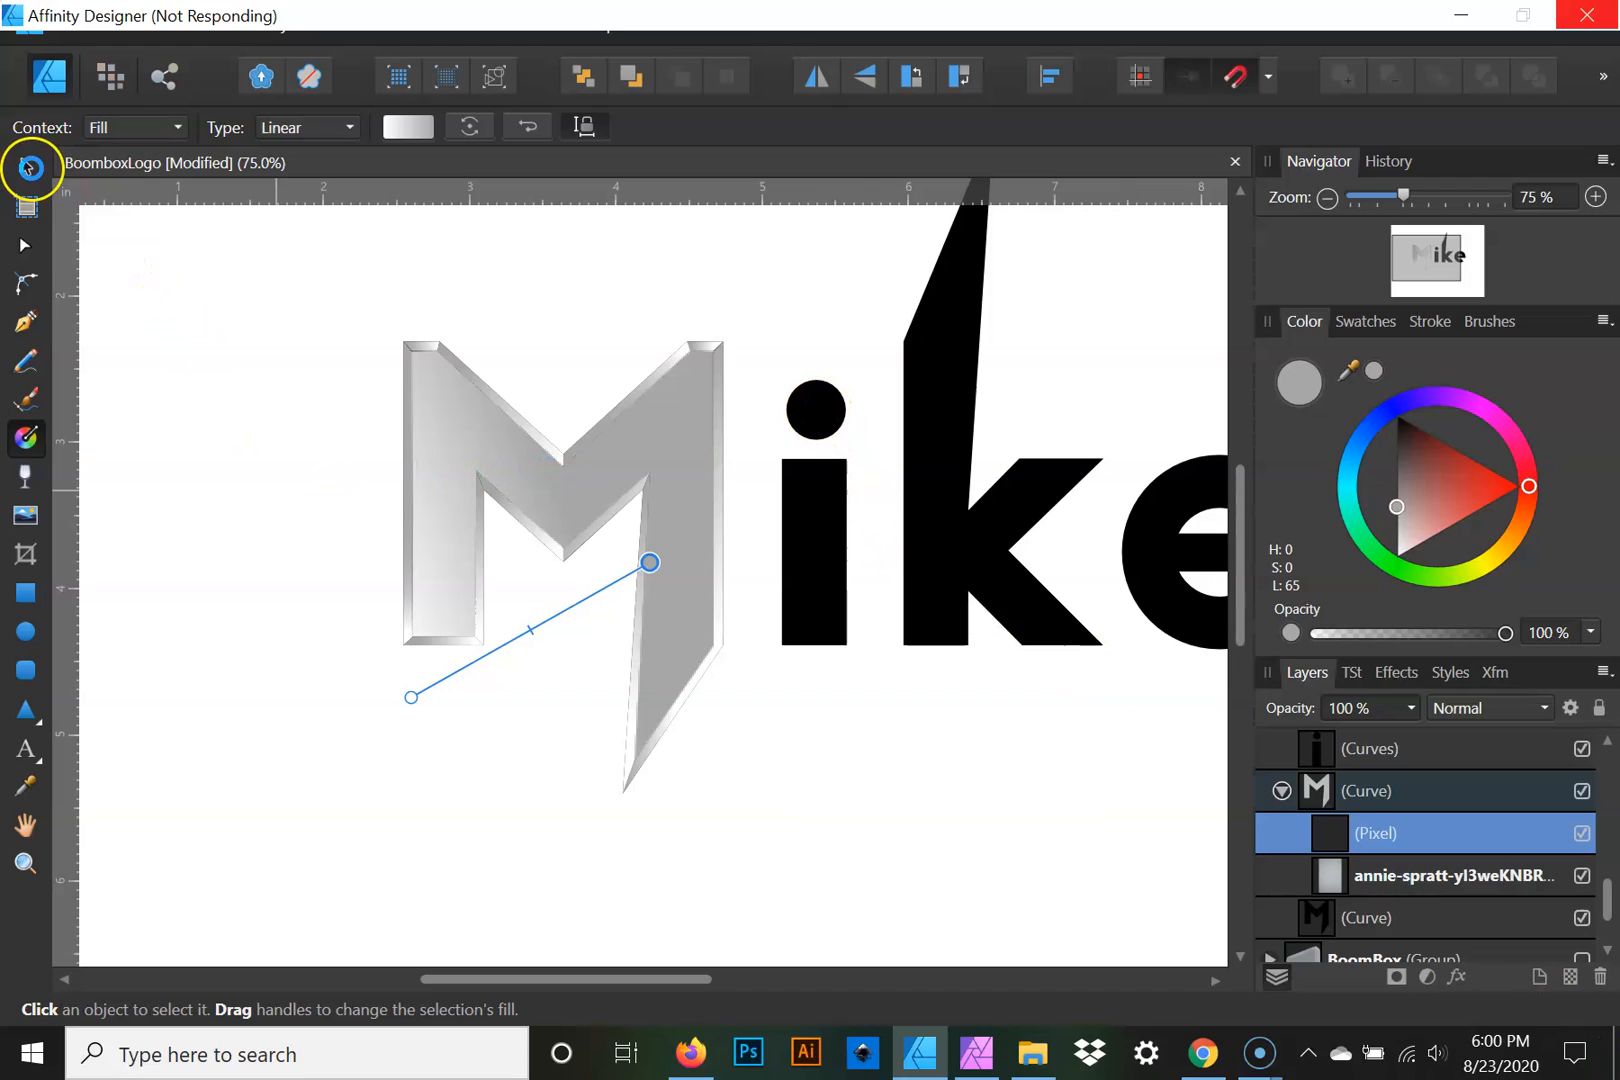
pyautogui.click(528, 340)
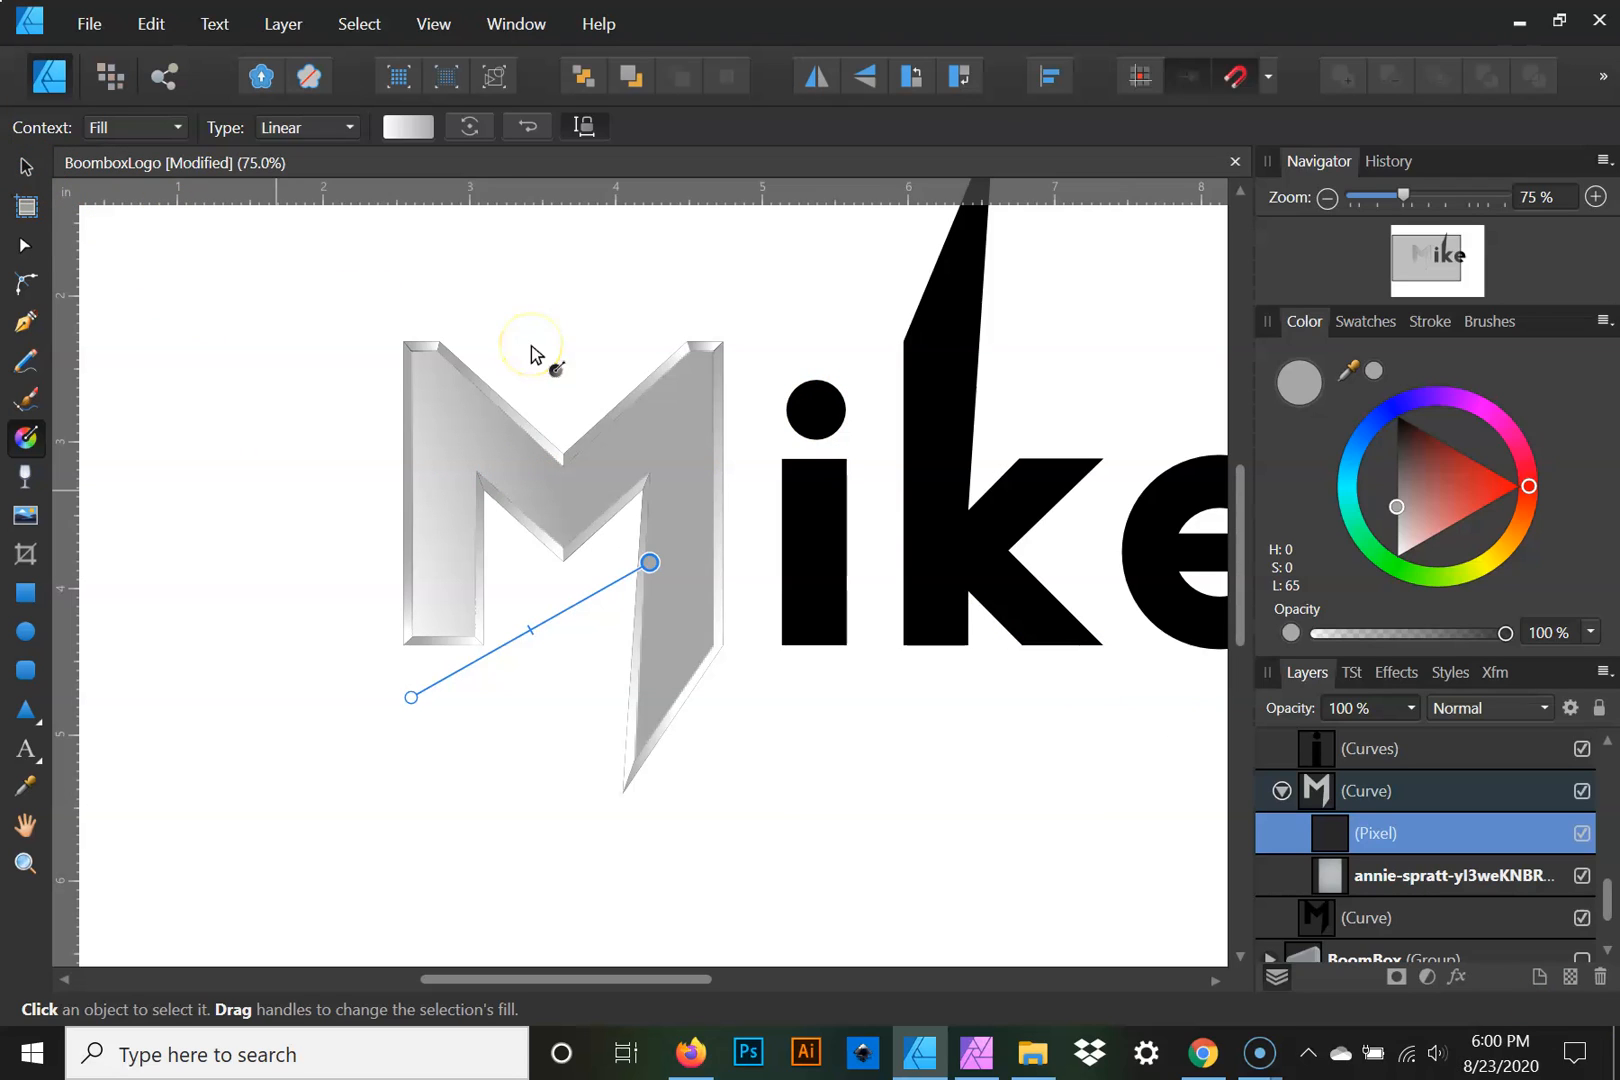
pyautogui.click(26, 166)
pyautogui.moveTo(276, 490); pyautogui.dragTo(525, 597)
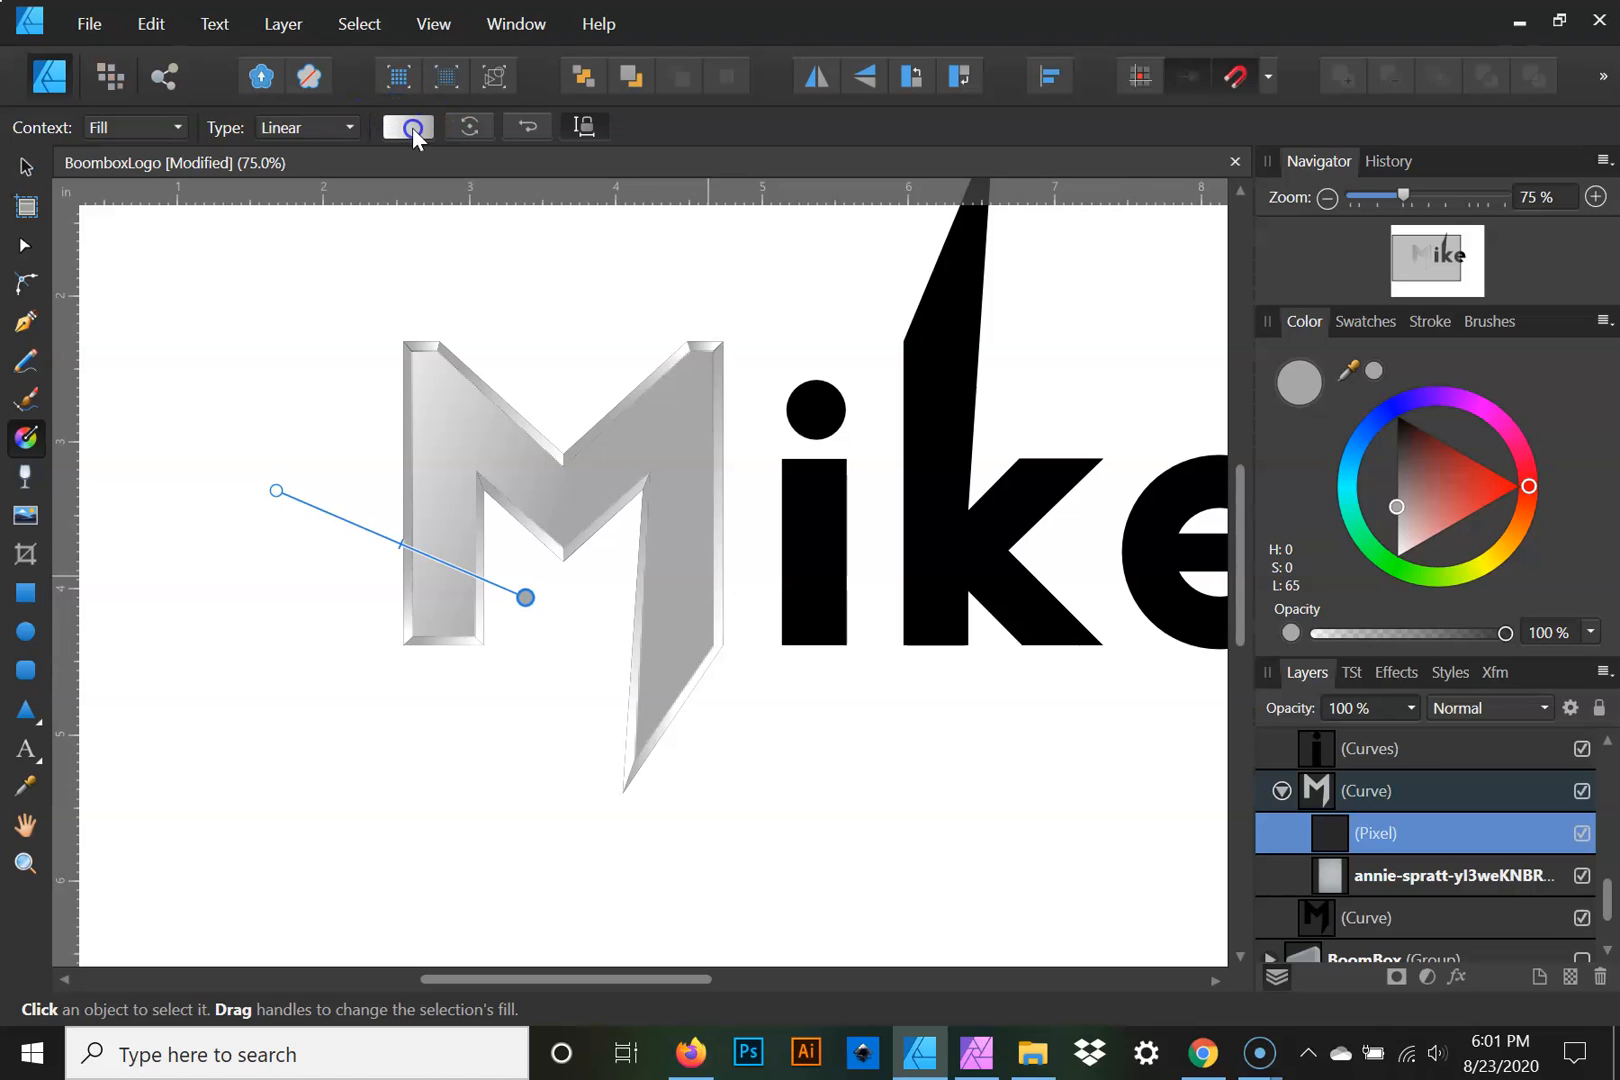
# Redirect the pixel layer's gradient across the M's right leg, with white at its inner edge and grey at its outer edge
pyautogui.click(413, 130)
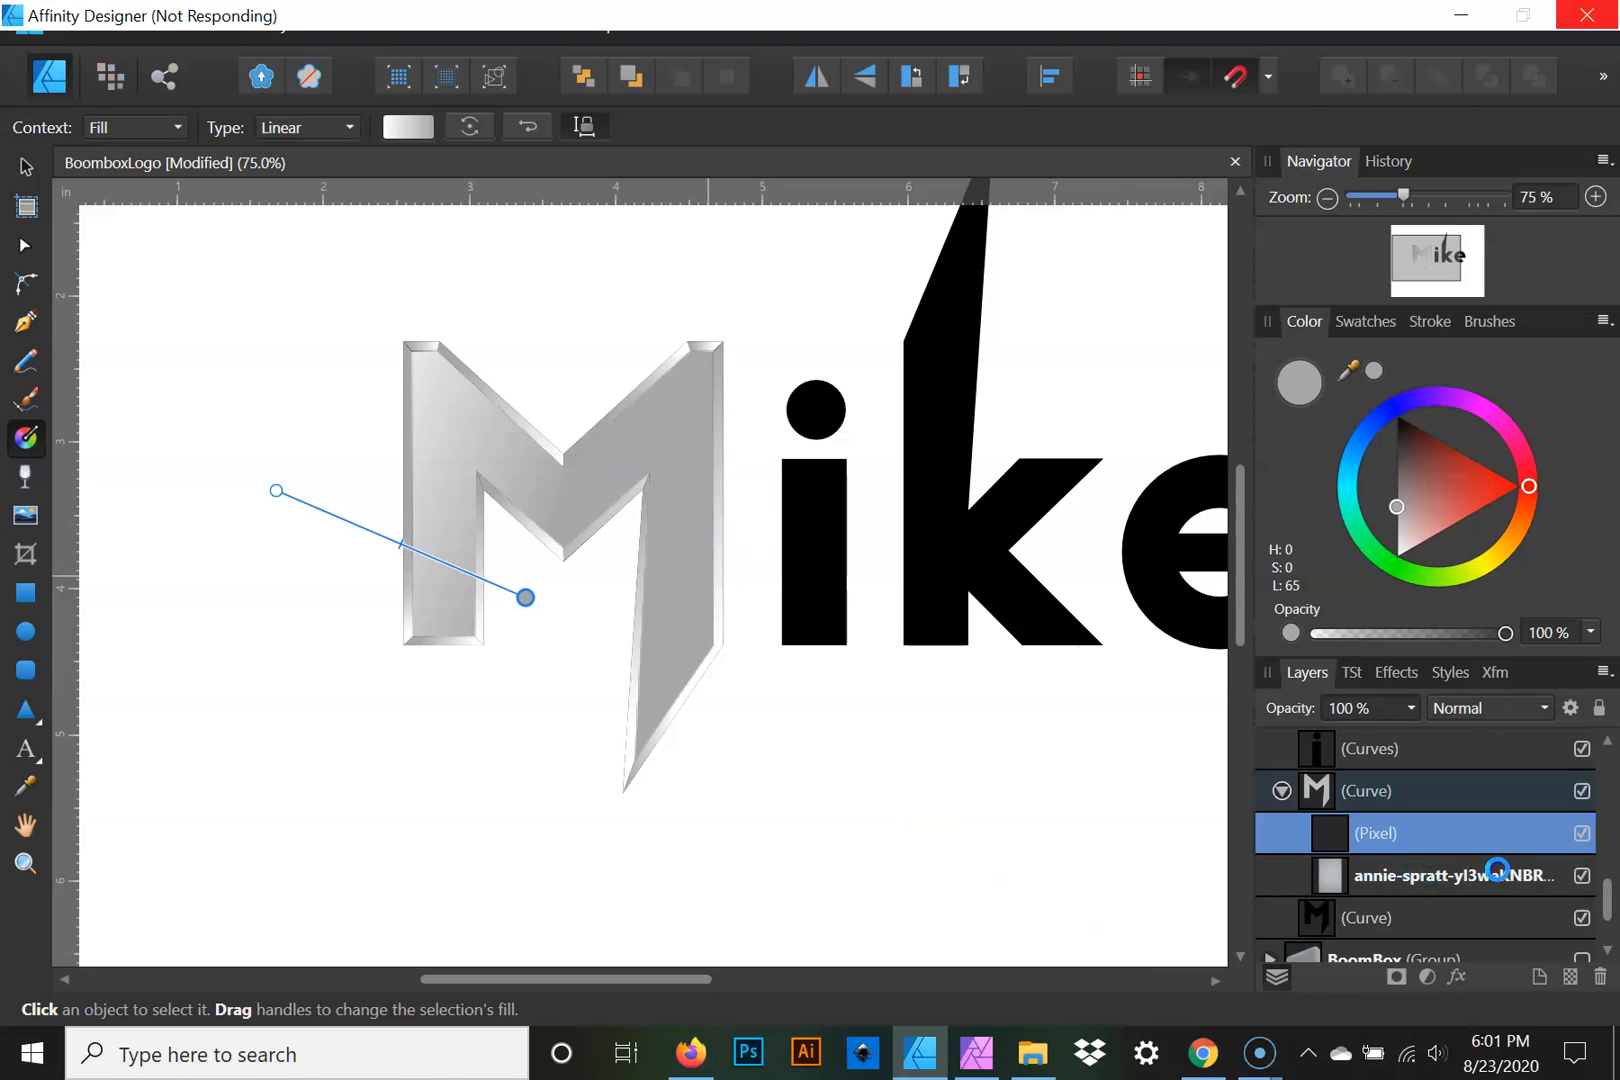
pyautogui.click(188, 367)
pyautogui.click(583, 508)
pyautogui.click(252, 264)
pyautogui.click(767, 567)
pyautogui.click(693, 588)
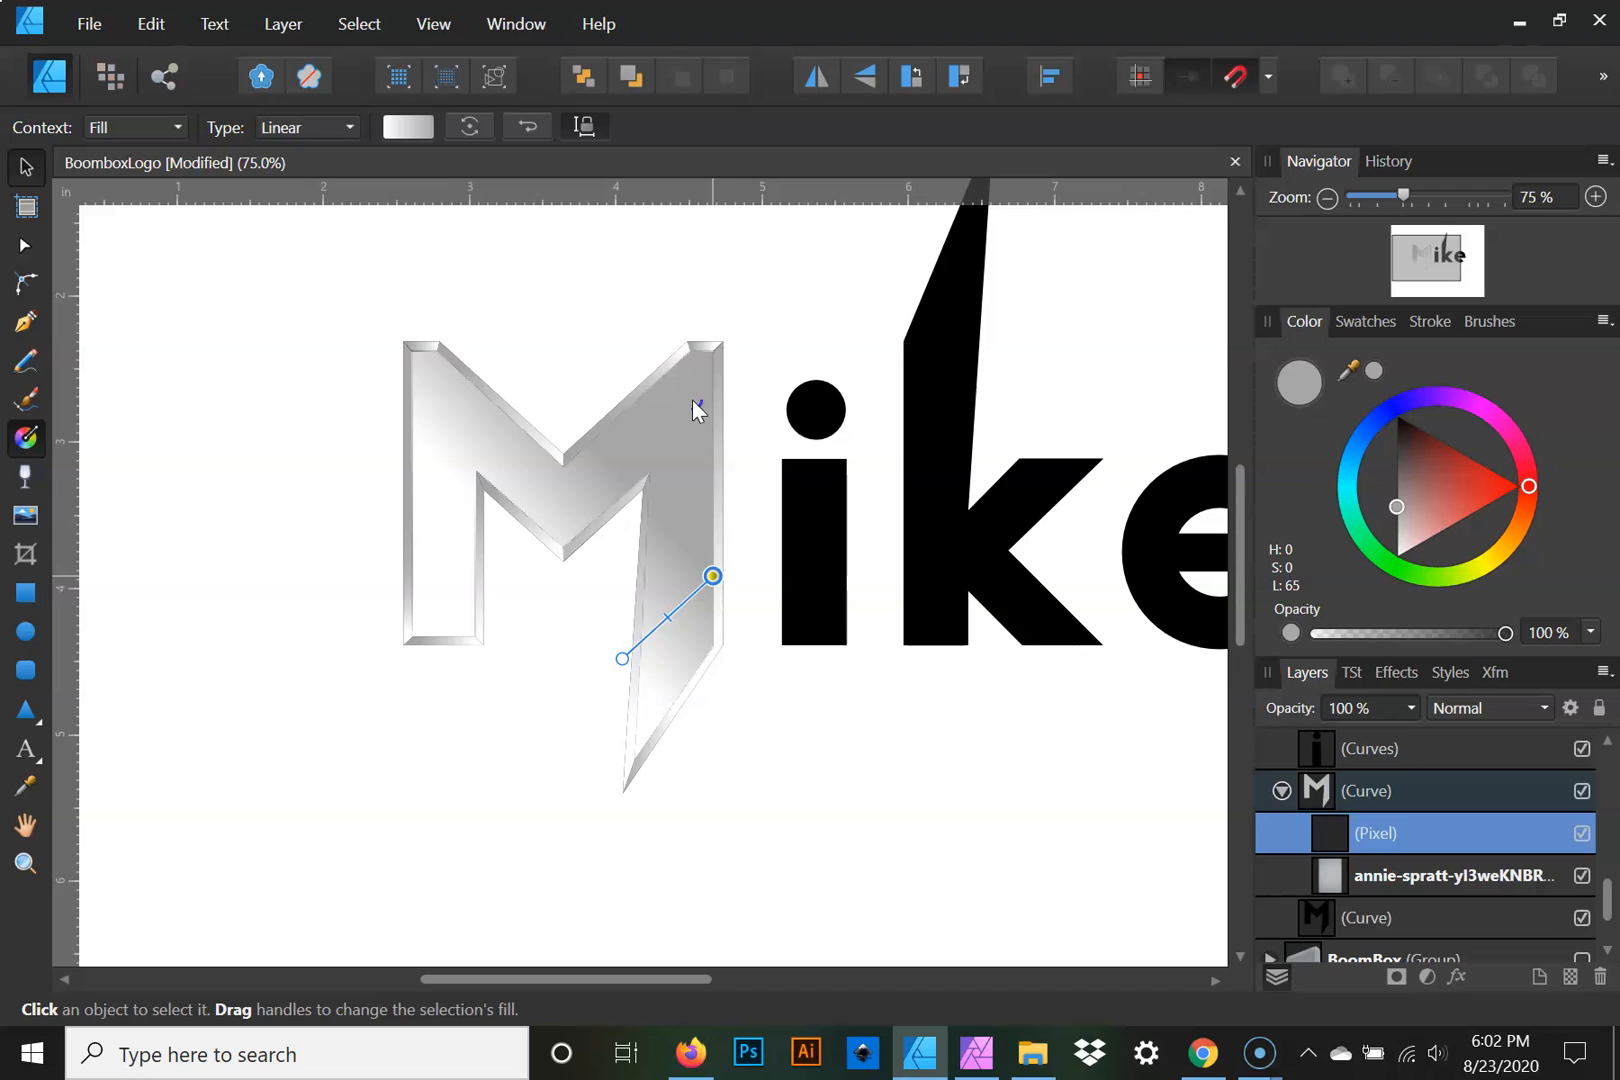
pyautogui.click(757, 672)
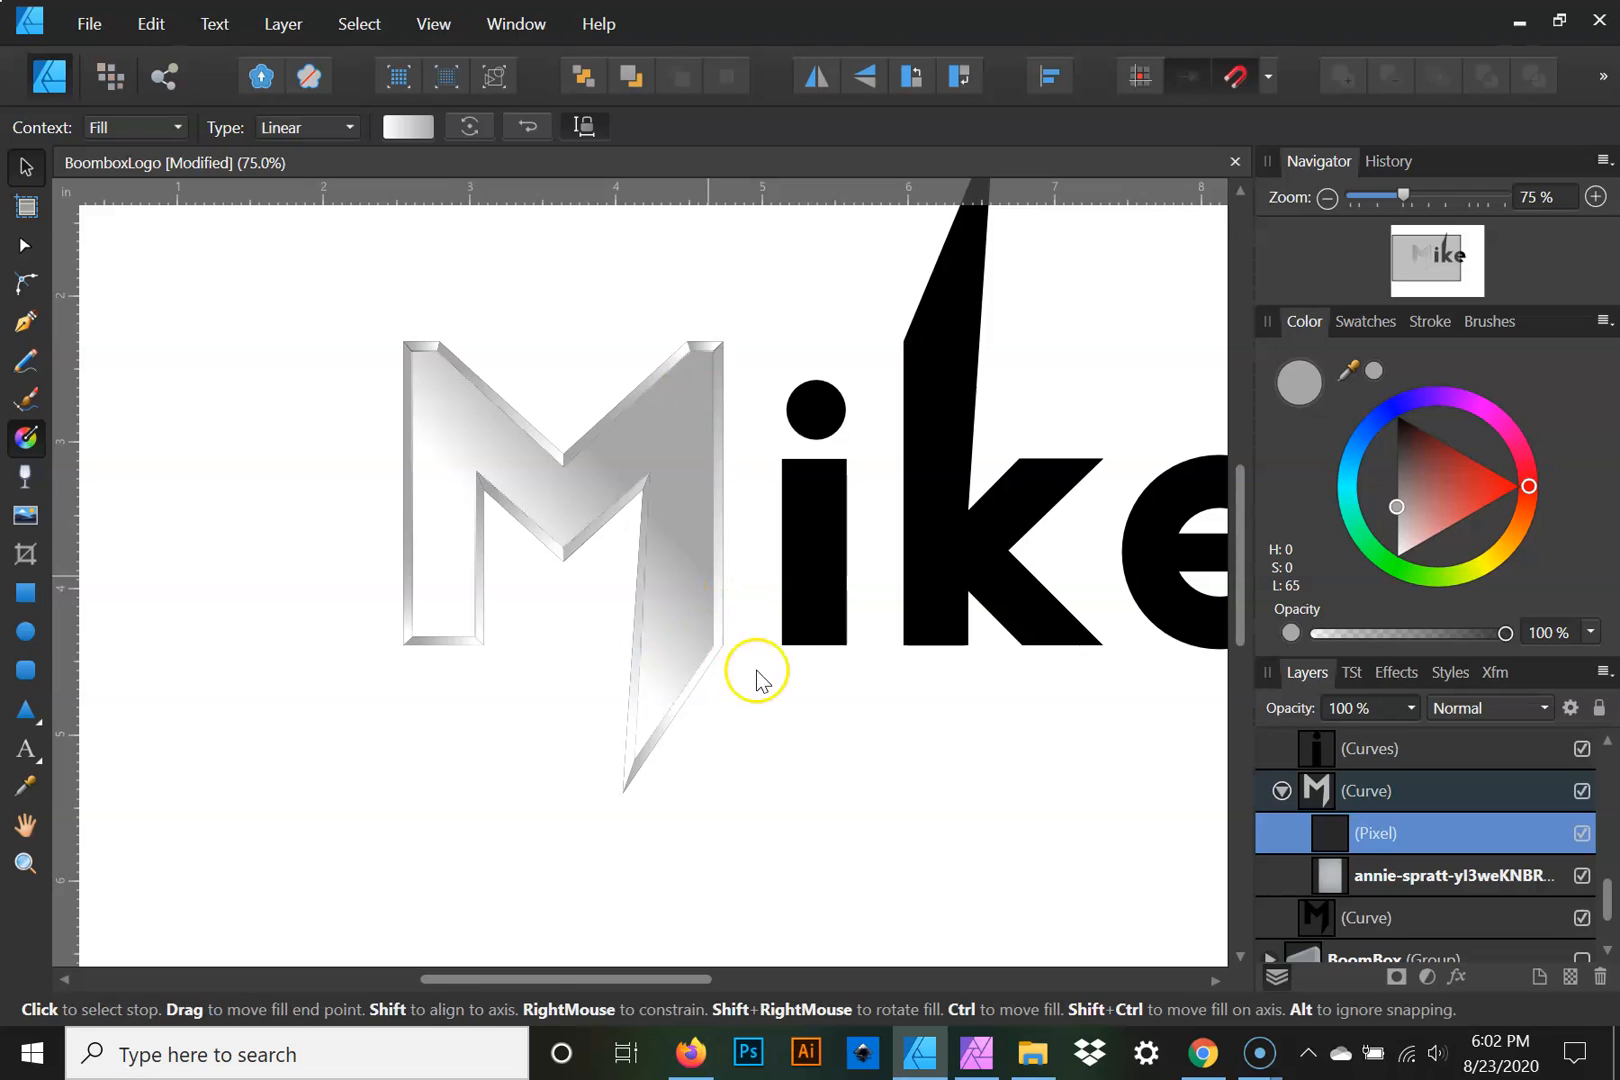
pyautogui.click(24, 164)
pyautogui.moveTo(404, 340); pyautogui.dragTo(622, 500)
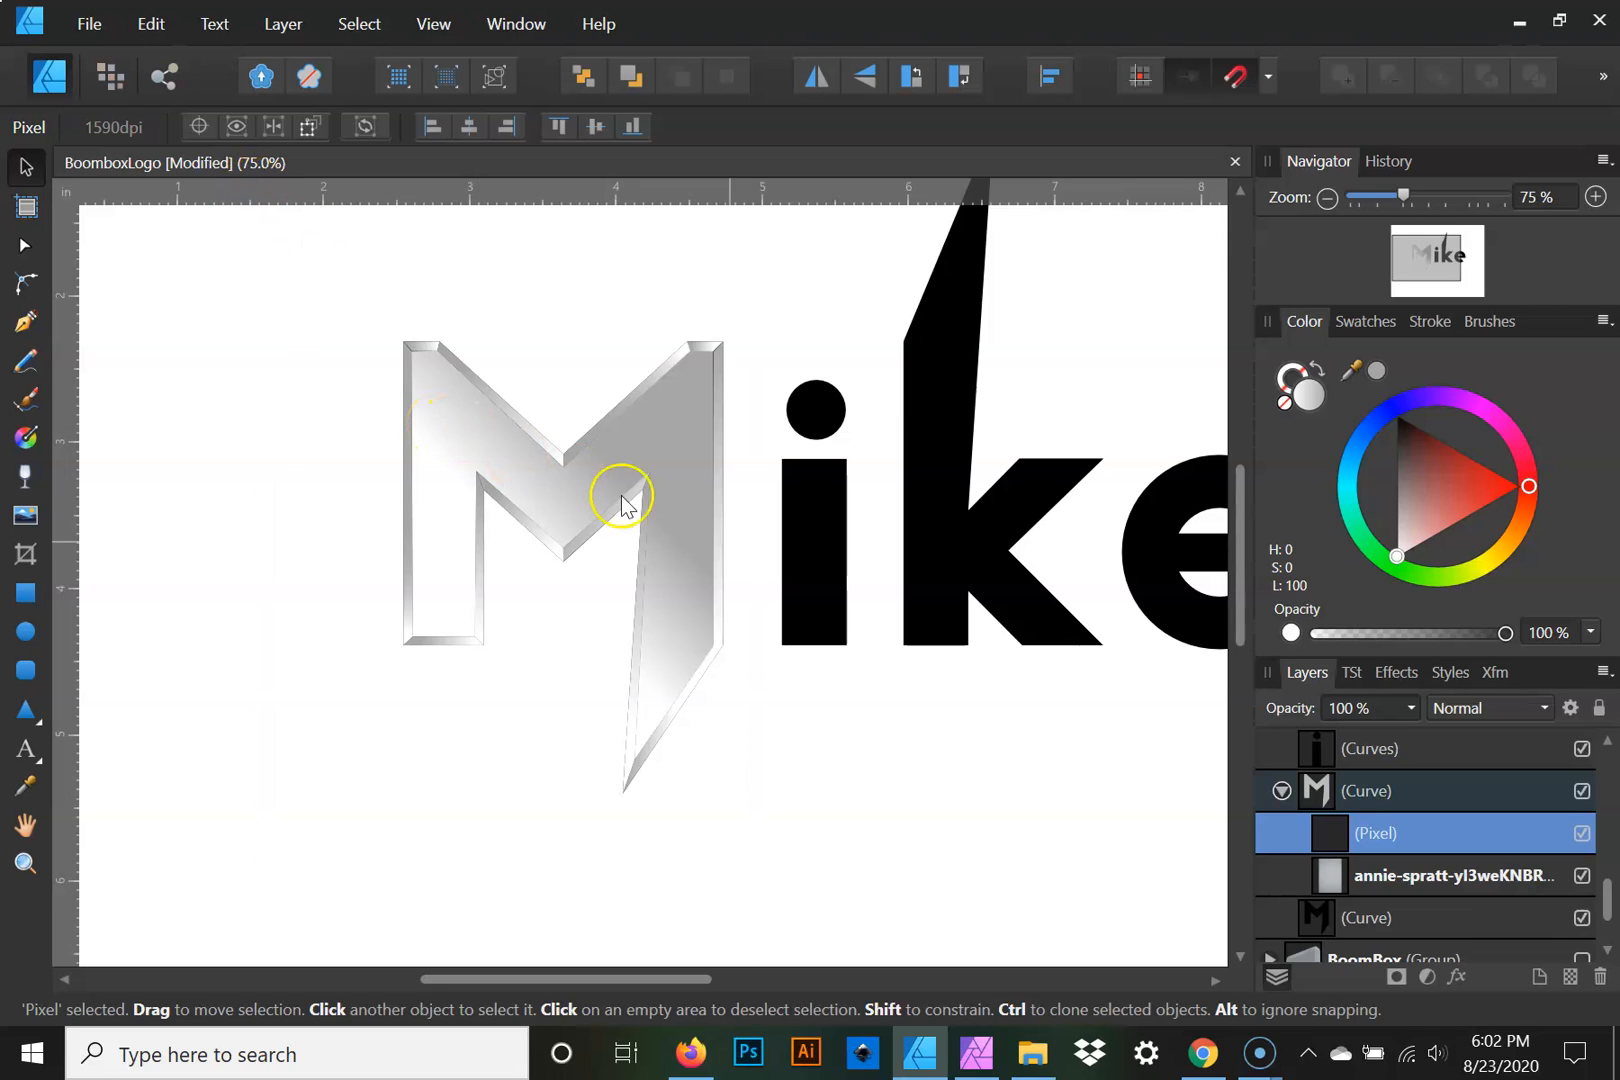
# Blend the M's gradient pixel layer over the texture with Multiply at 50% opacity
pyautogui.click(1521, 707)
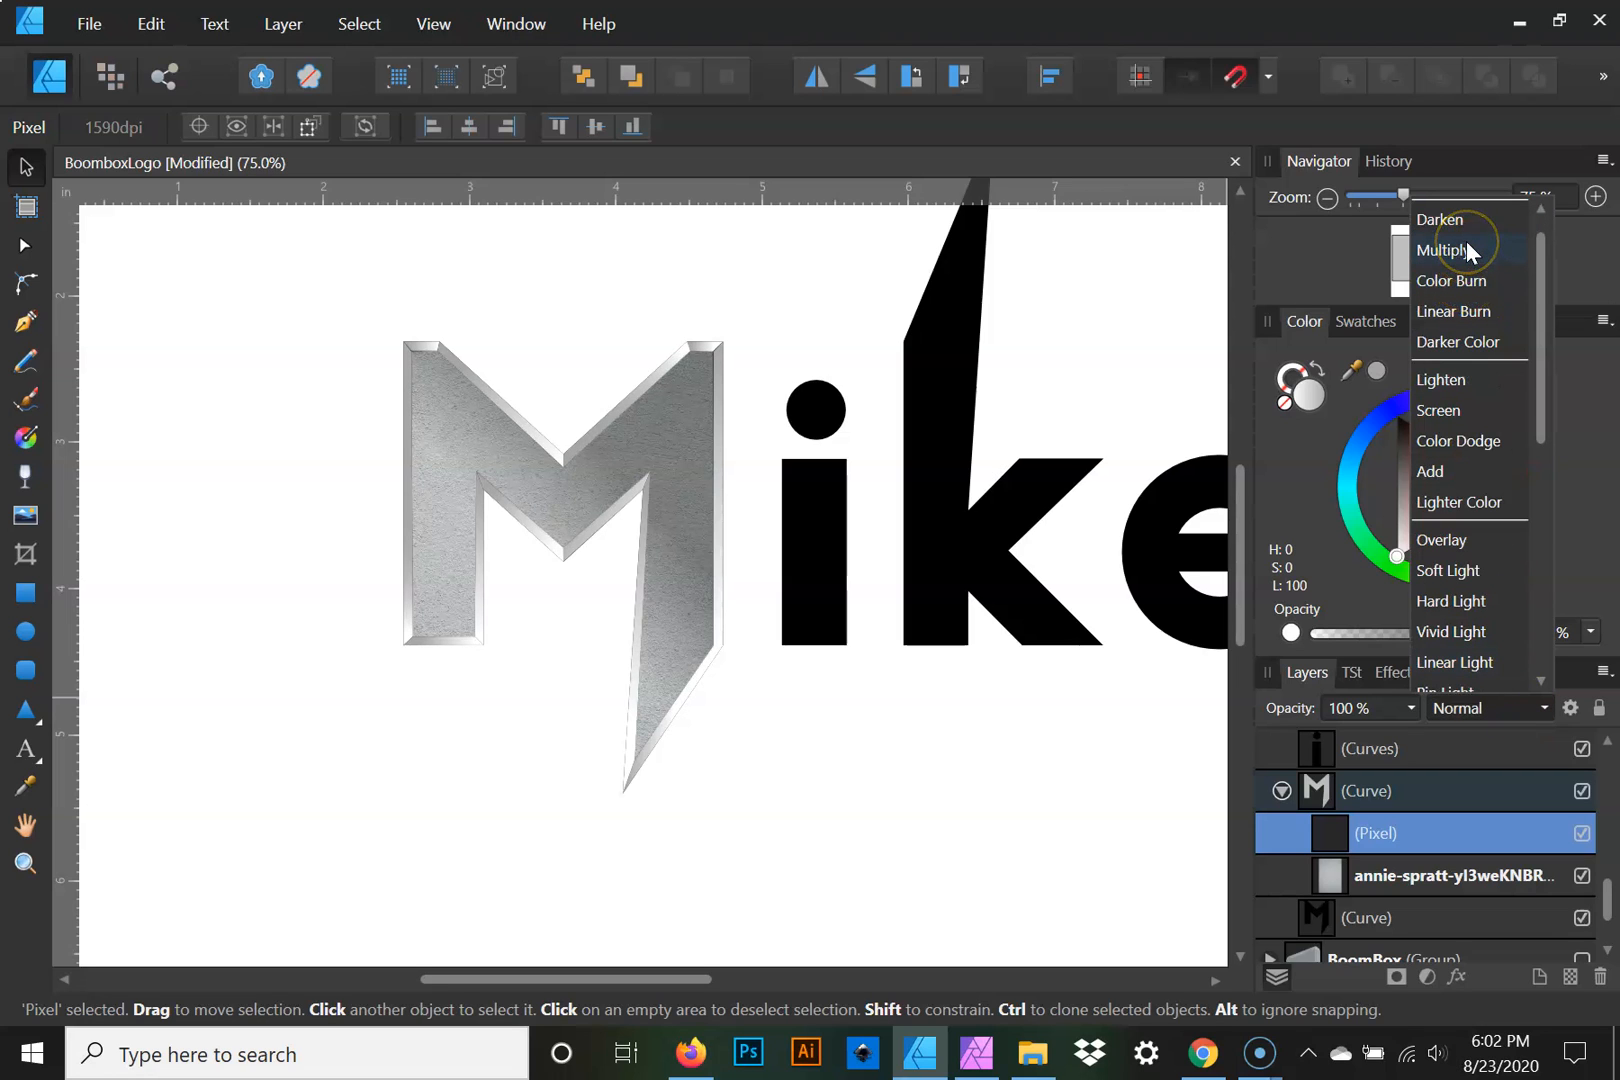
pyautogui.click(1466, 240)
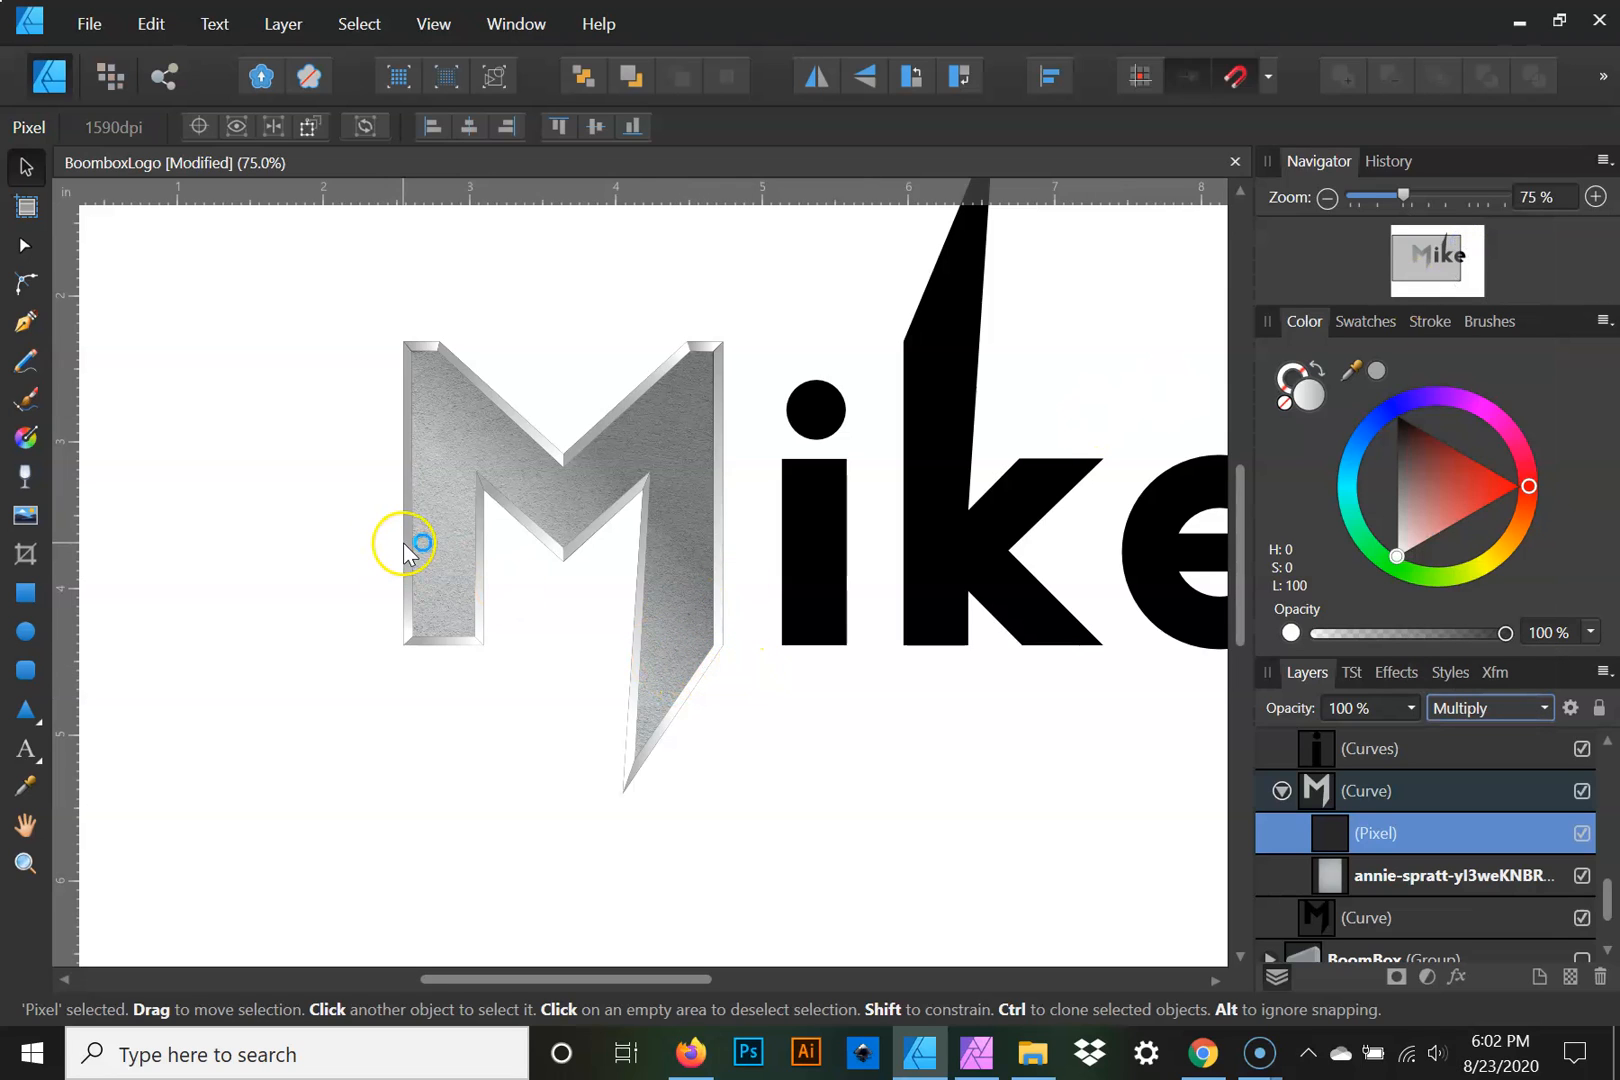
pyautogui.click(1412, 707)
pyautogui.moveTo(1410, 737); pyautogui.dragTo(1320, 739)
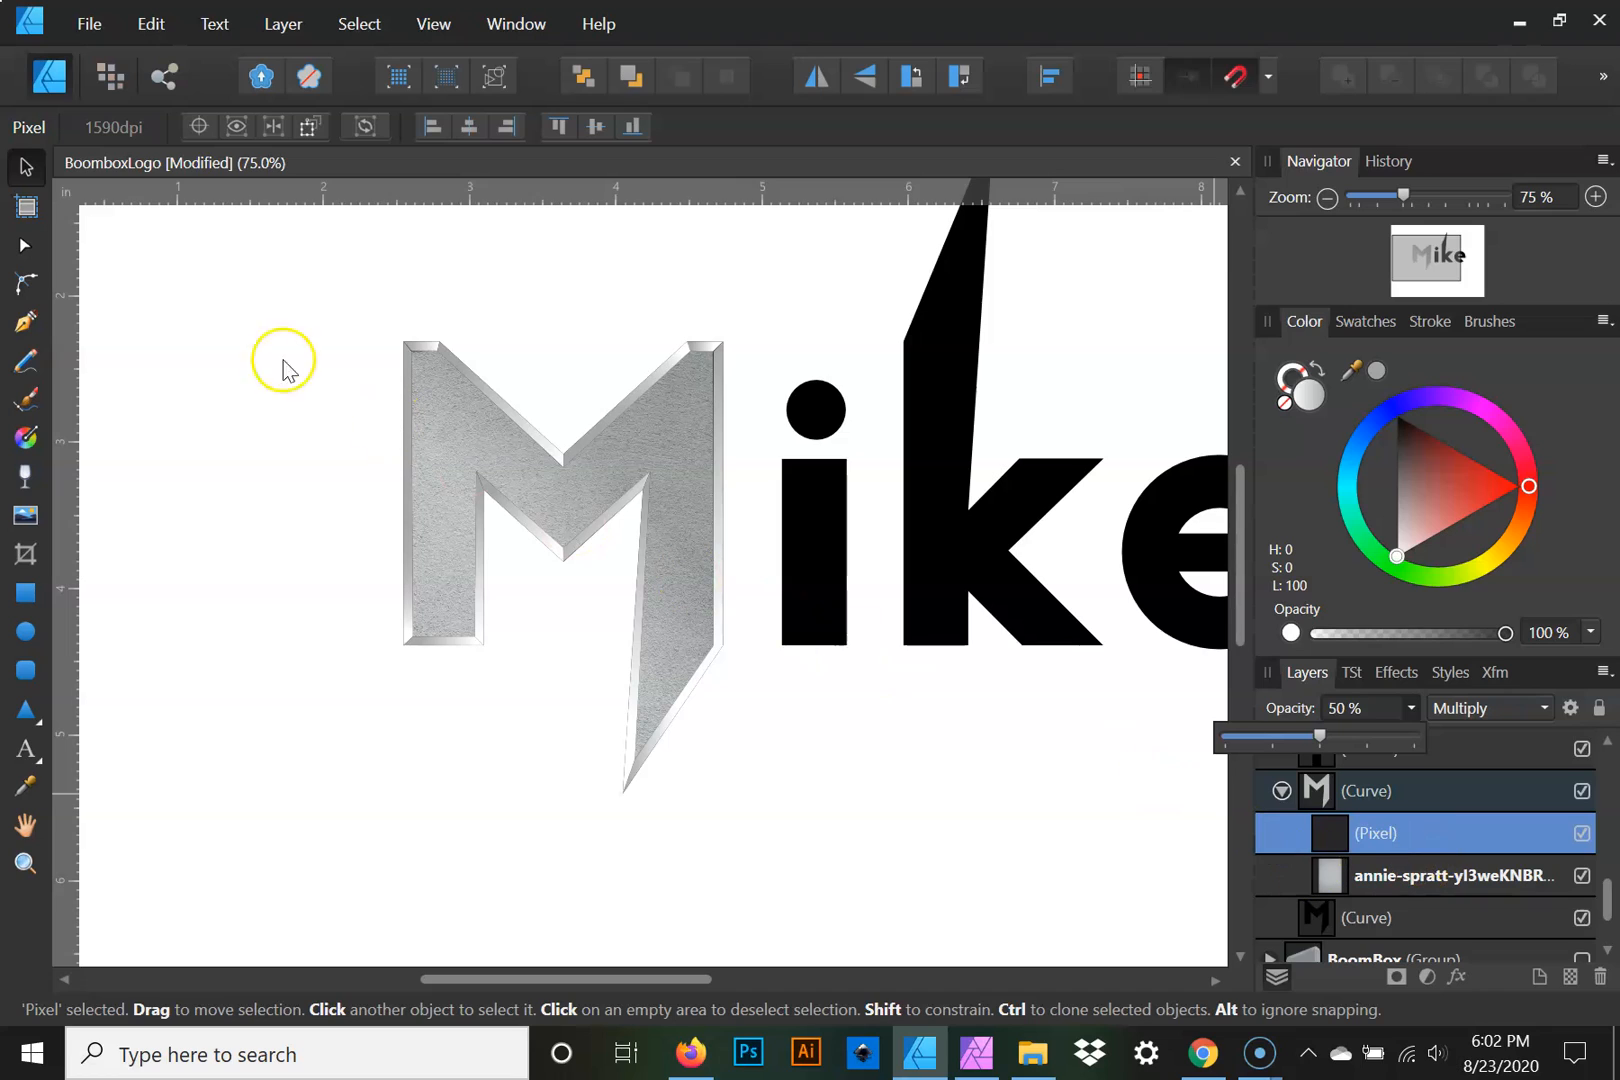
pyautogui.click(497, 448)
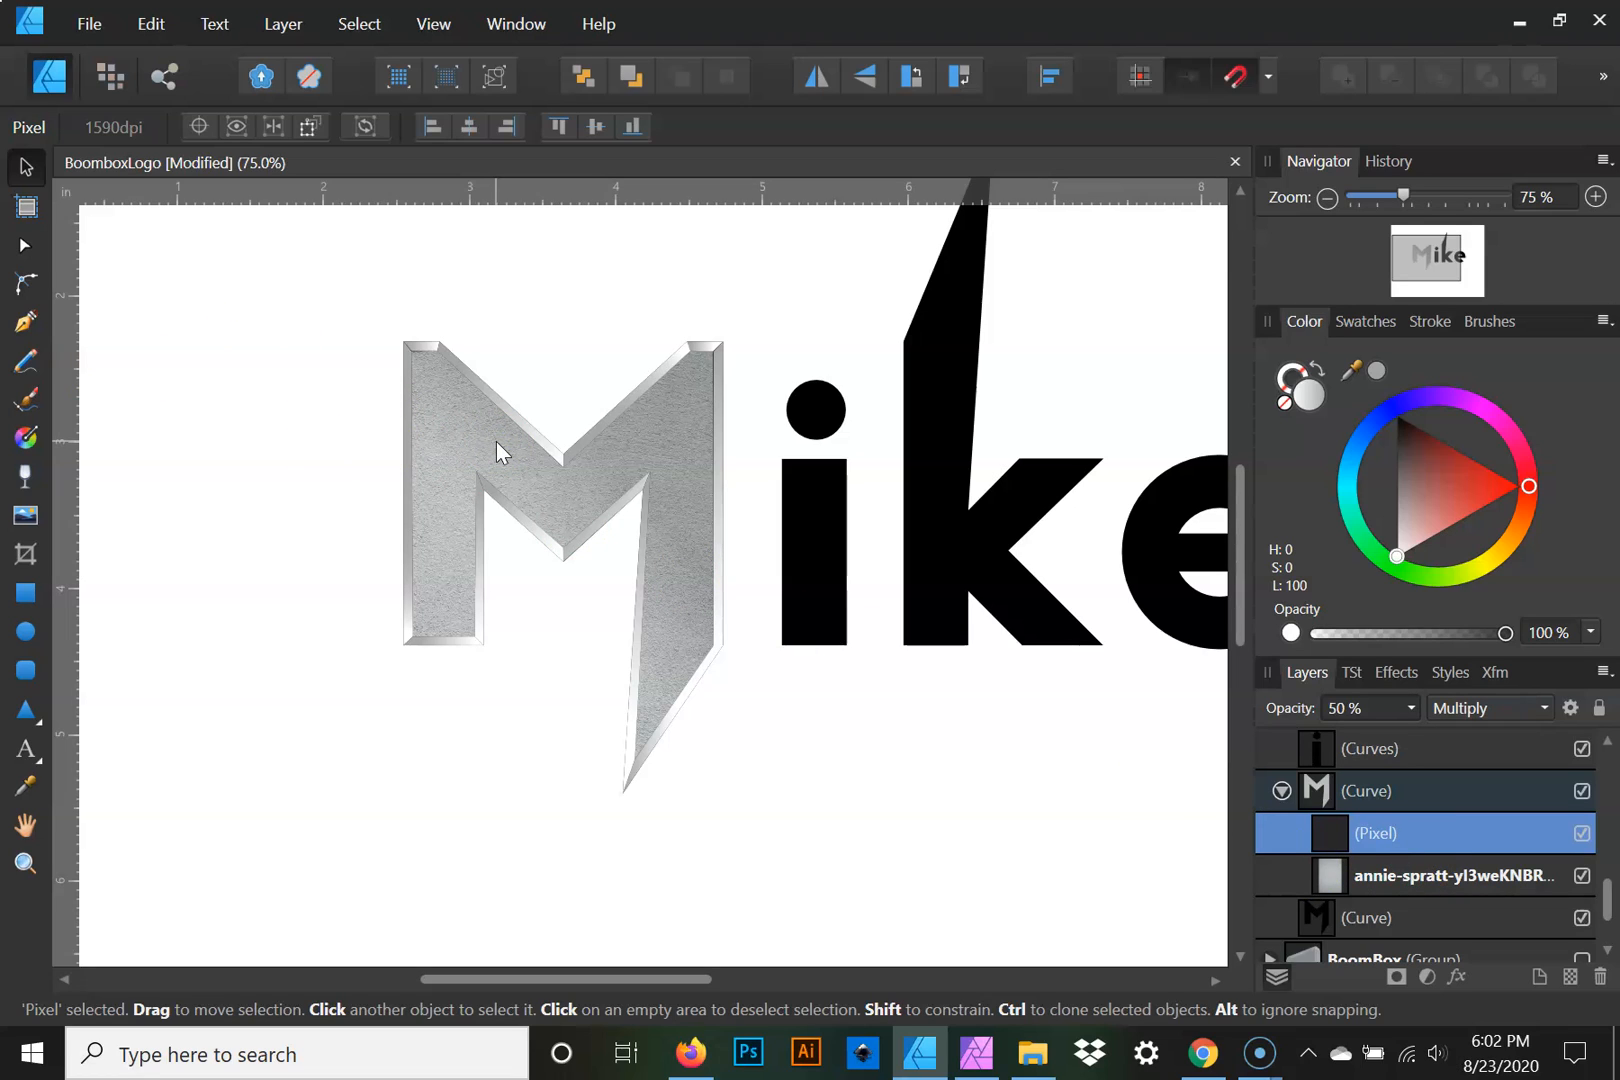
pyautogui.click(526, 464)
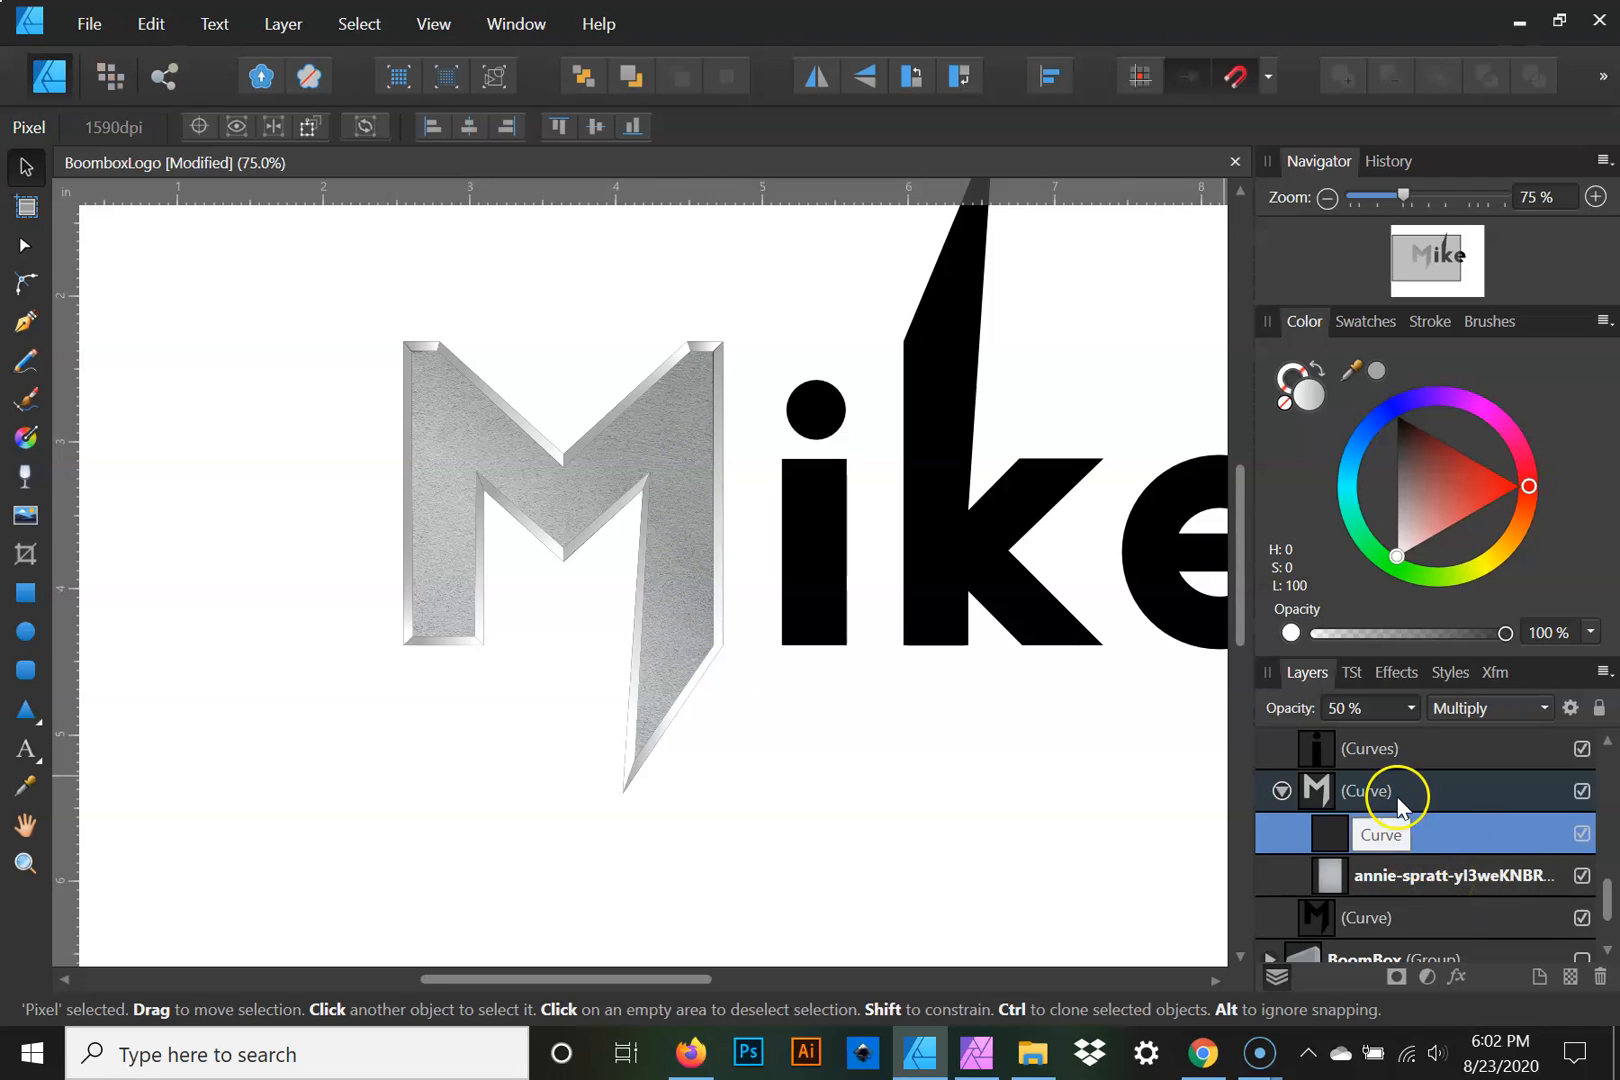
pyautogui.click(1409, 764)
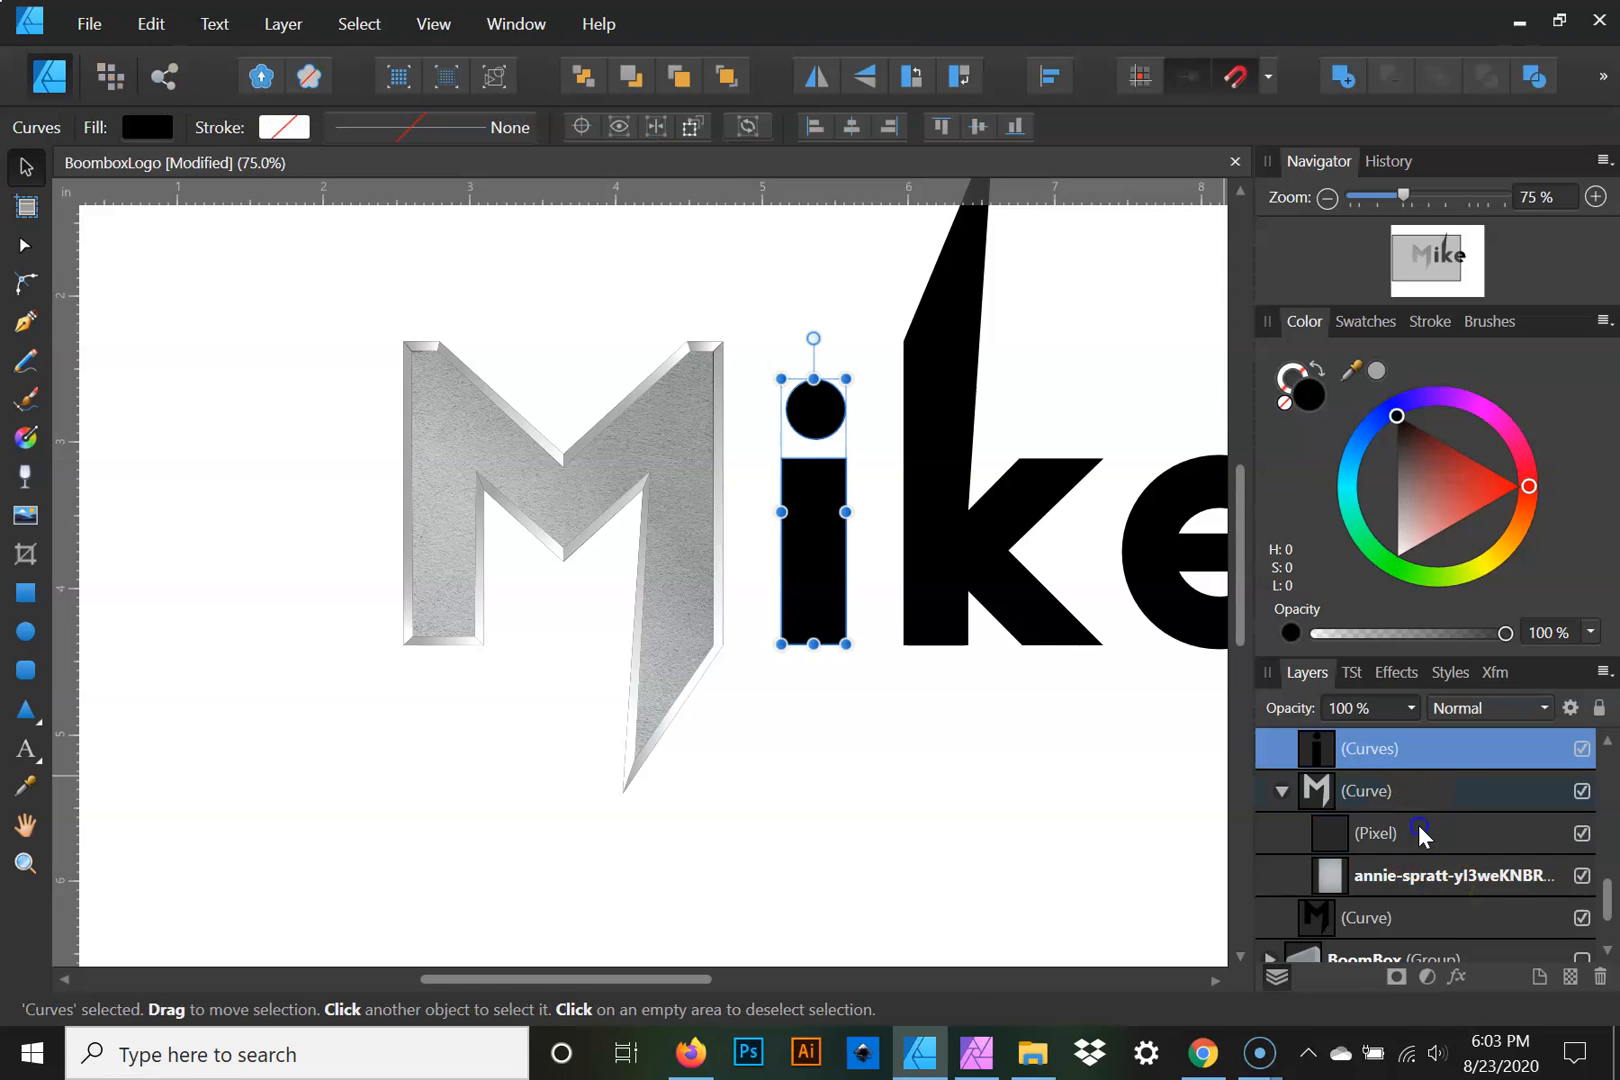
pyautogui.click(1420, 830)
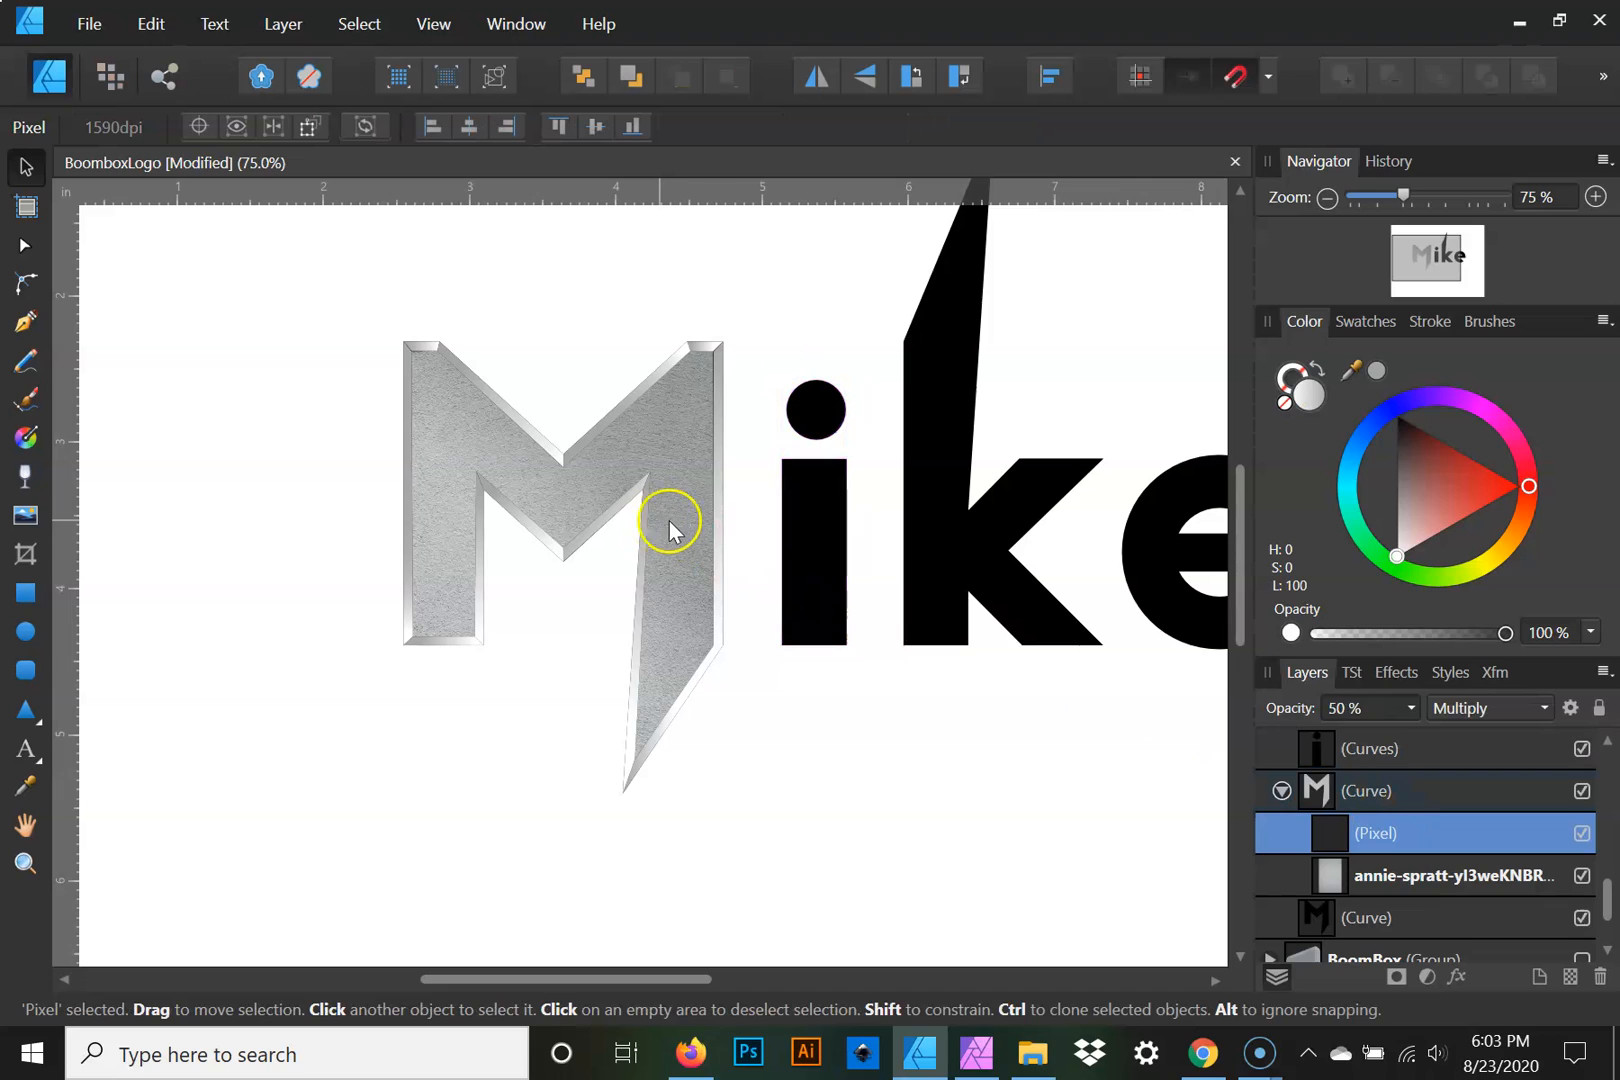
pyautogui.click(528, 517)
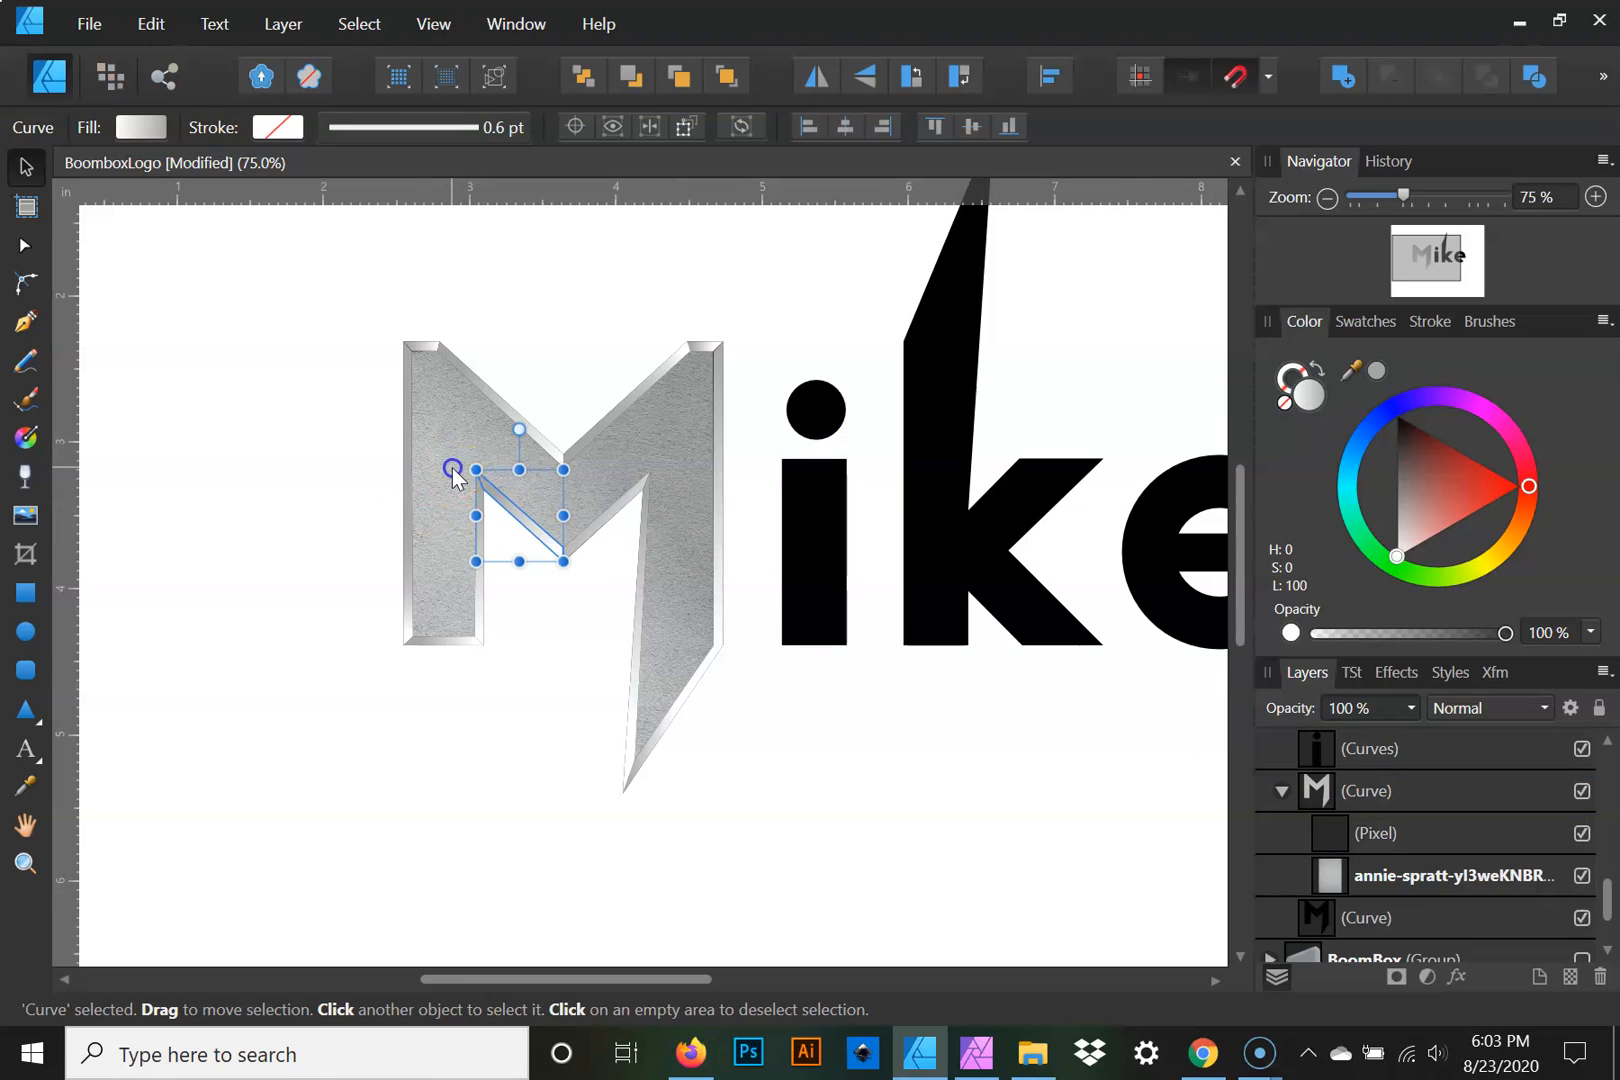
pyautogui.click(452, 470)
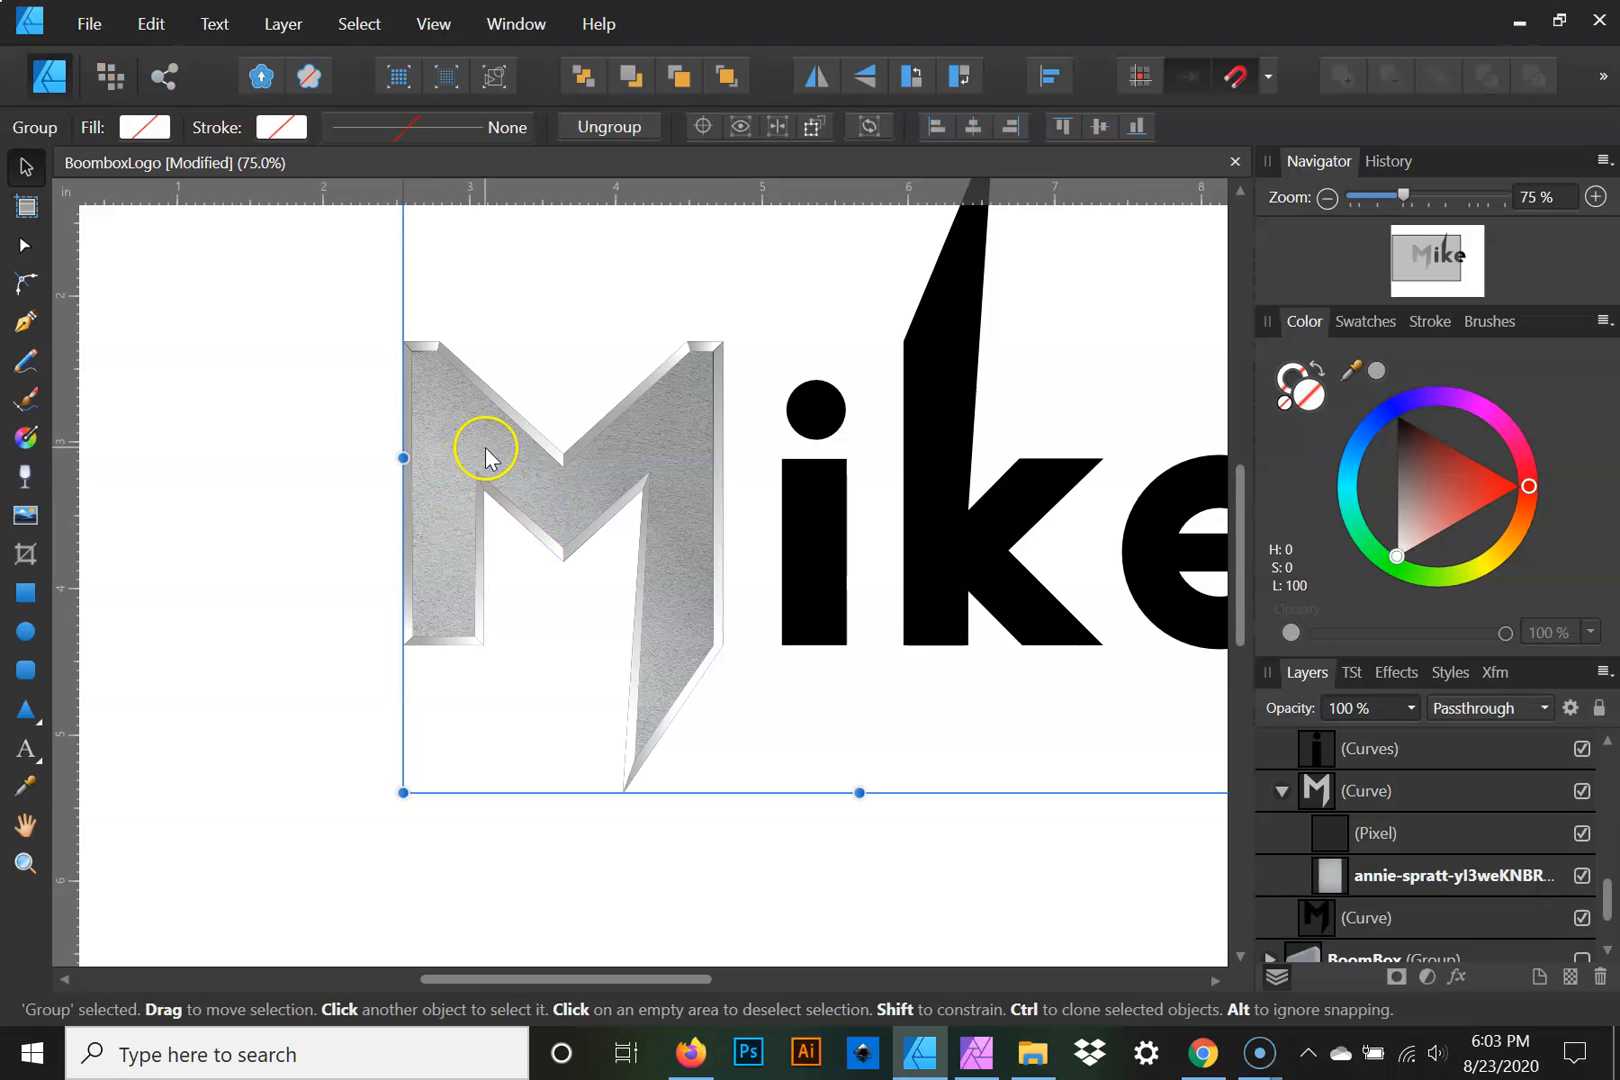
pyautogui.click(1440, 837)
pyautogui.click(1439, 838)
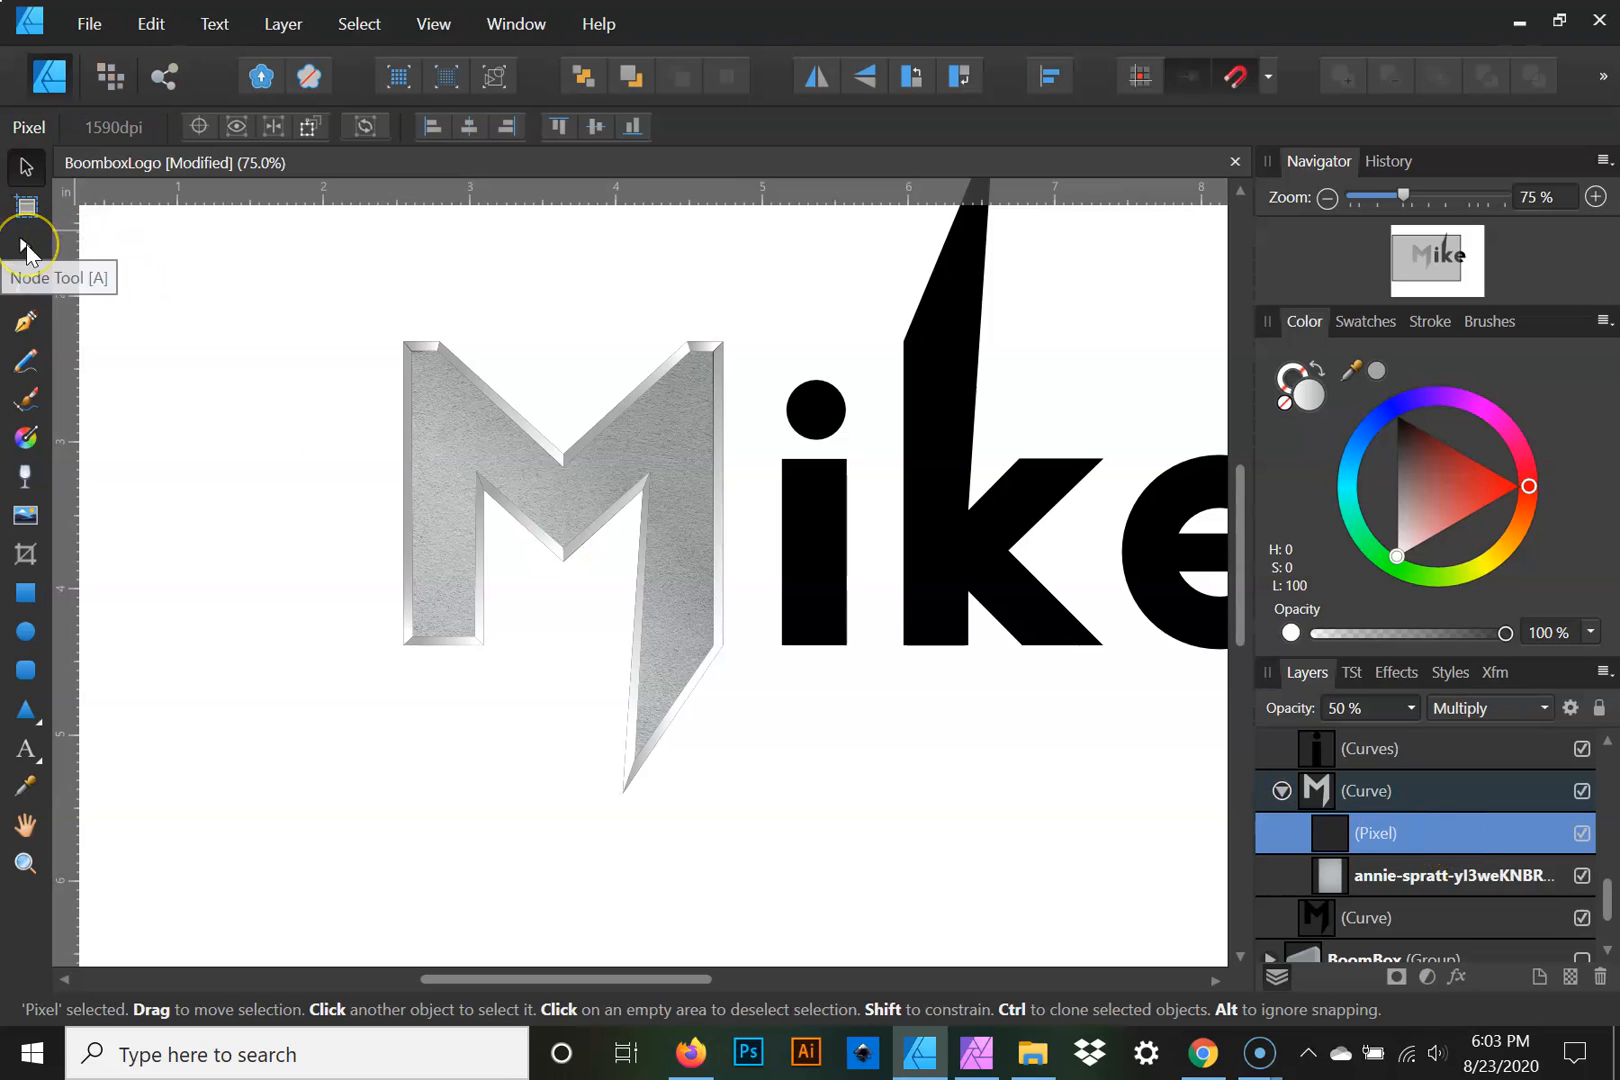
pyautogui.click(26, 437)
pyautogui.click(510, 456)
pyautogui.click(26, 166)
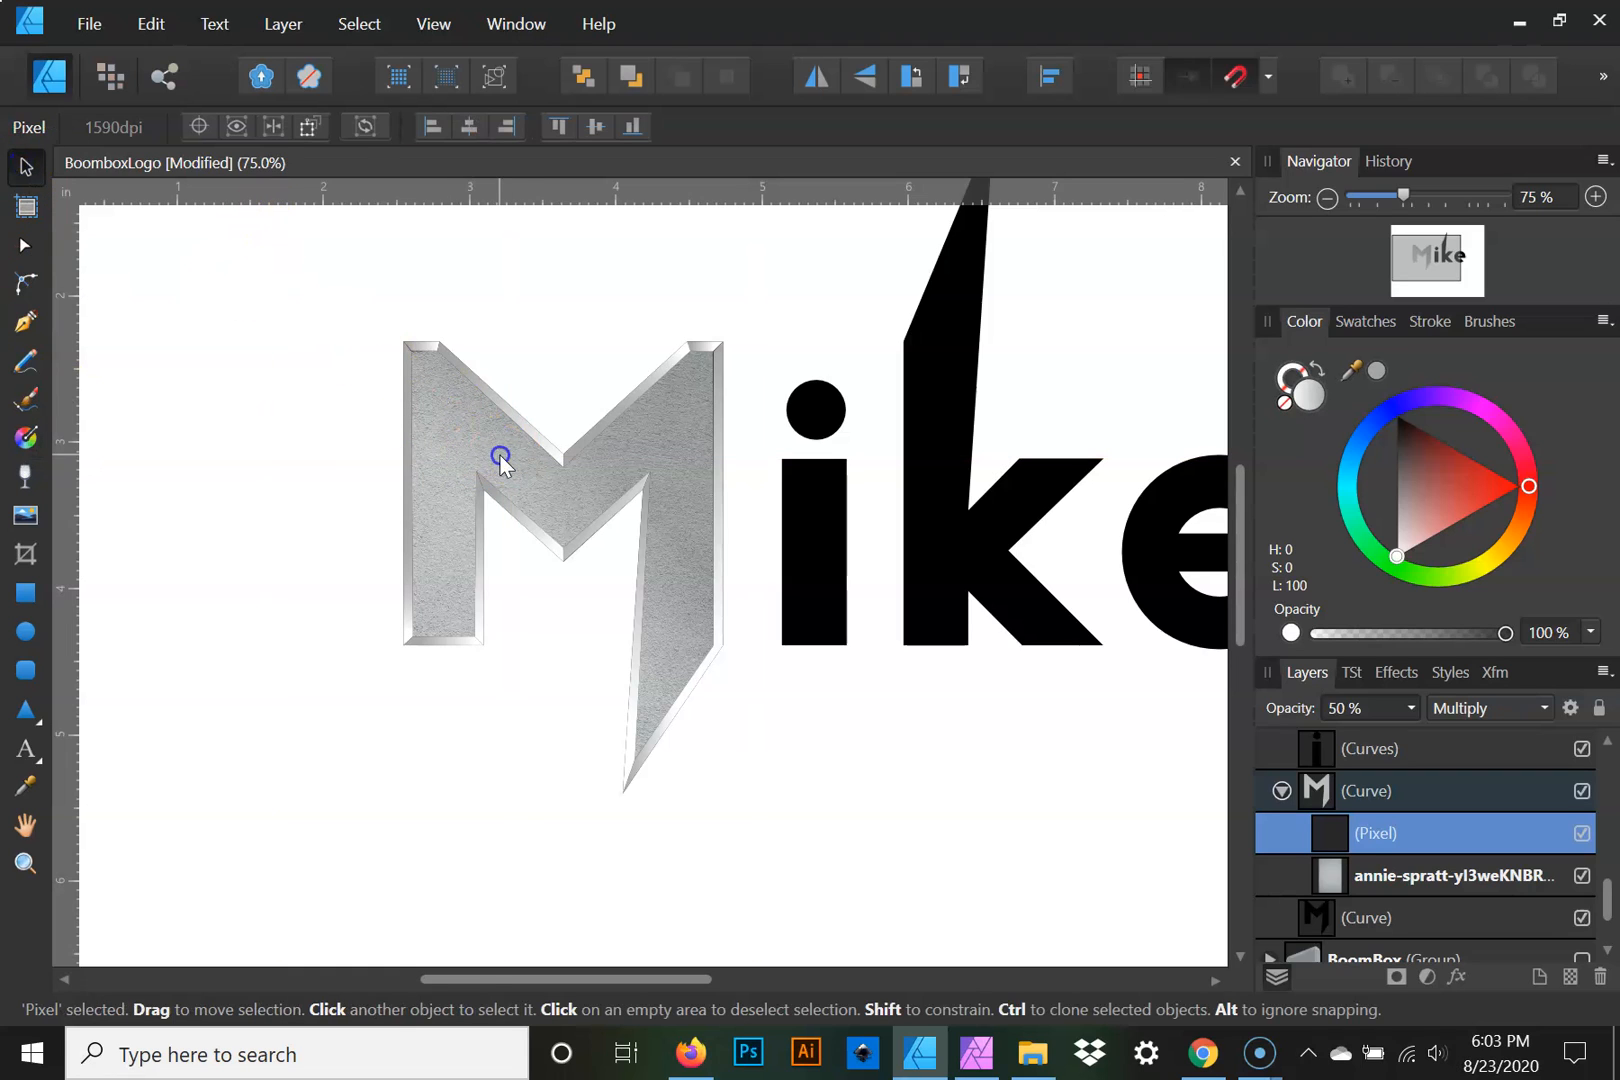
pyautogui.click(1384, 874)
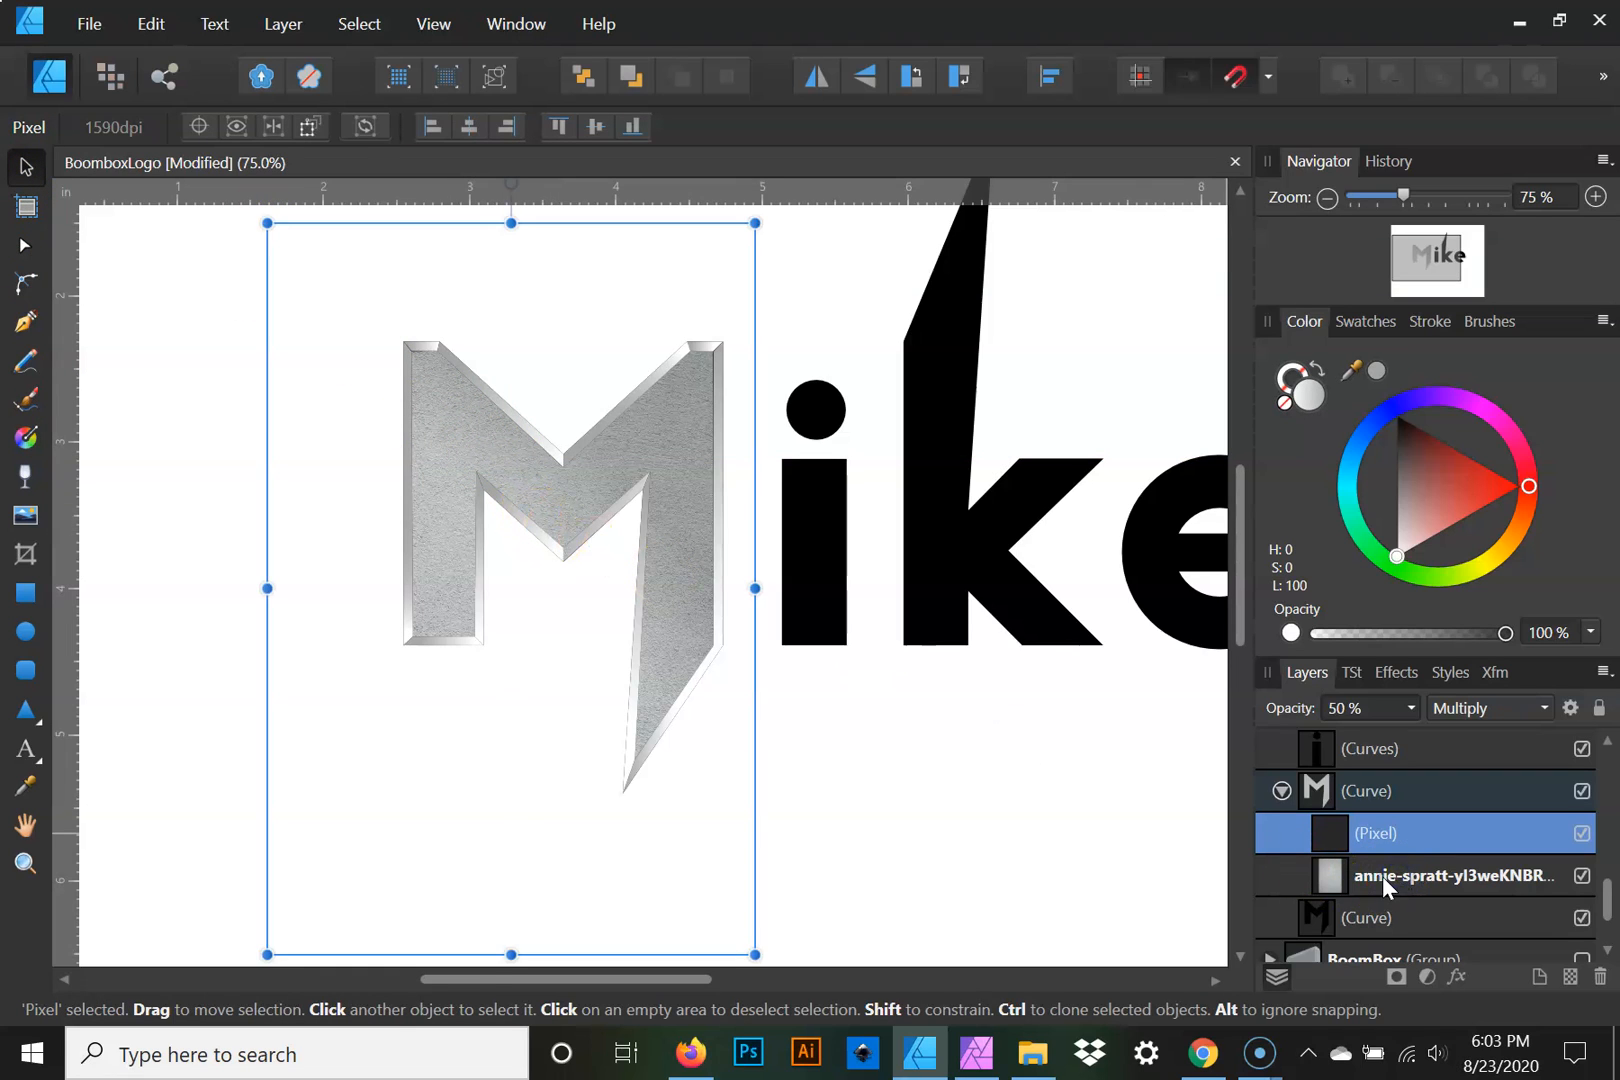
pyautogui.click(1416, 834)
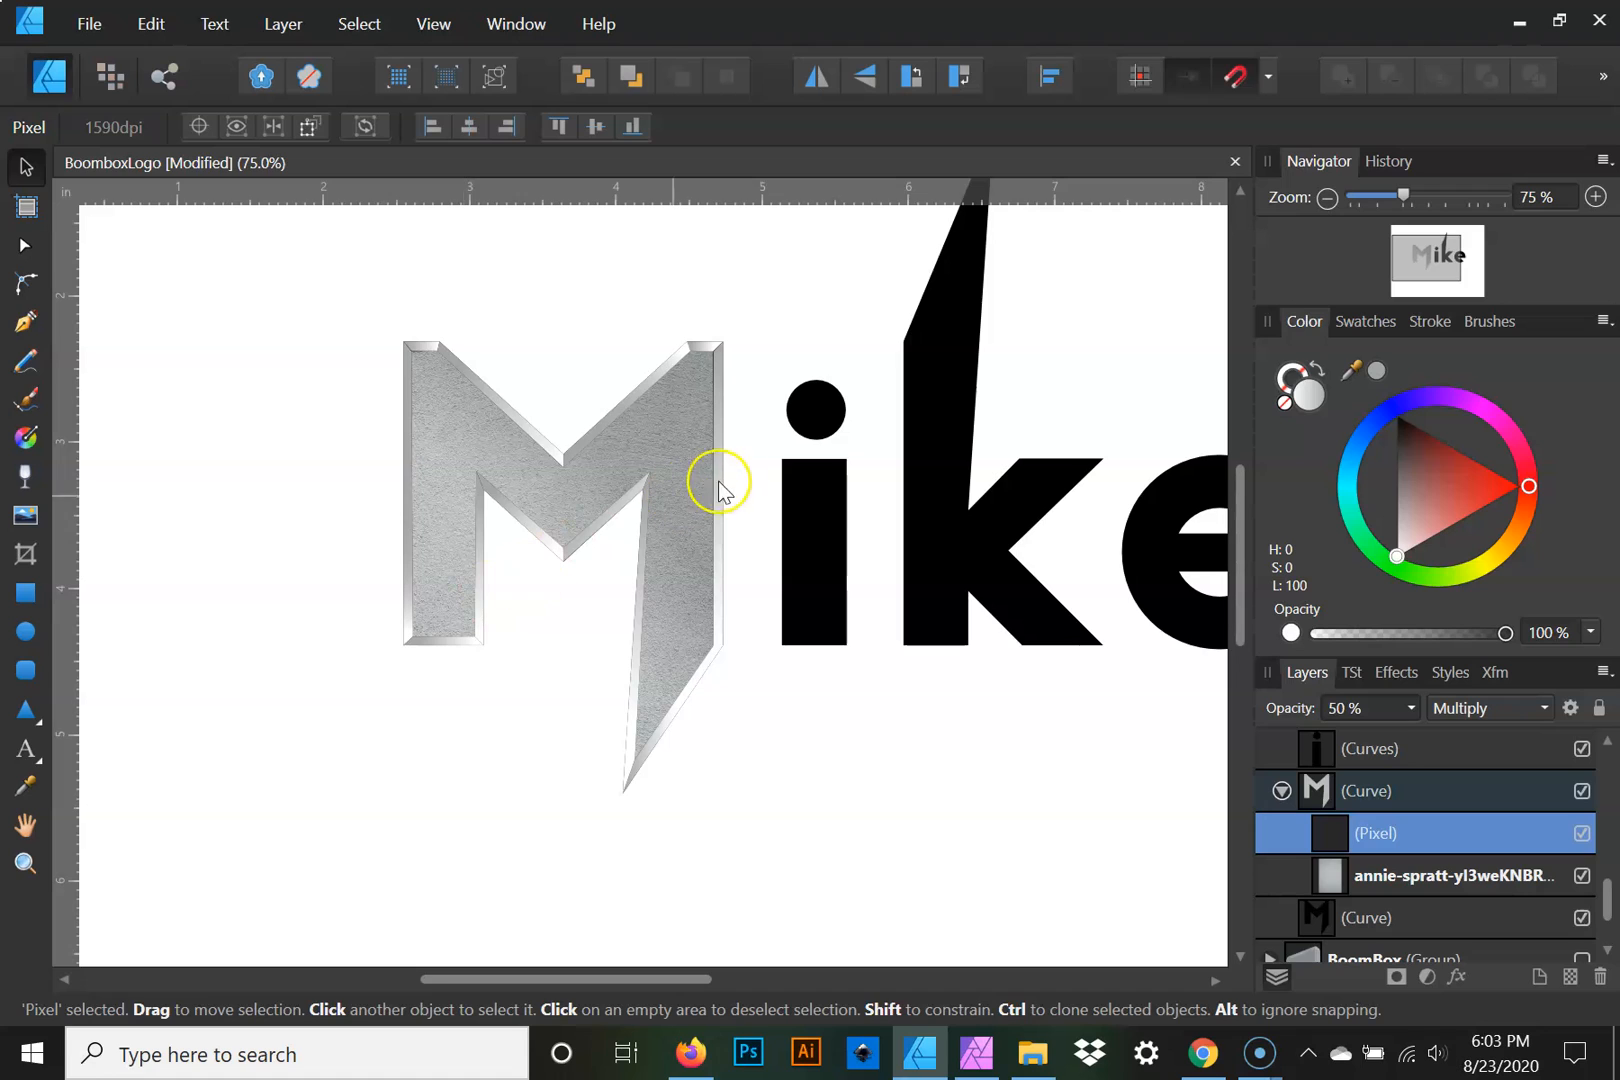
# Duplicate the letter i and offset the copy slightly up and to the right of the original
pyautogui.scroll(3, 1409, 818)
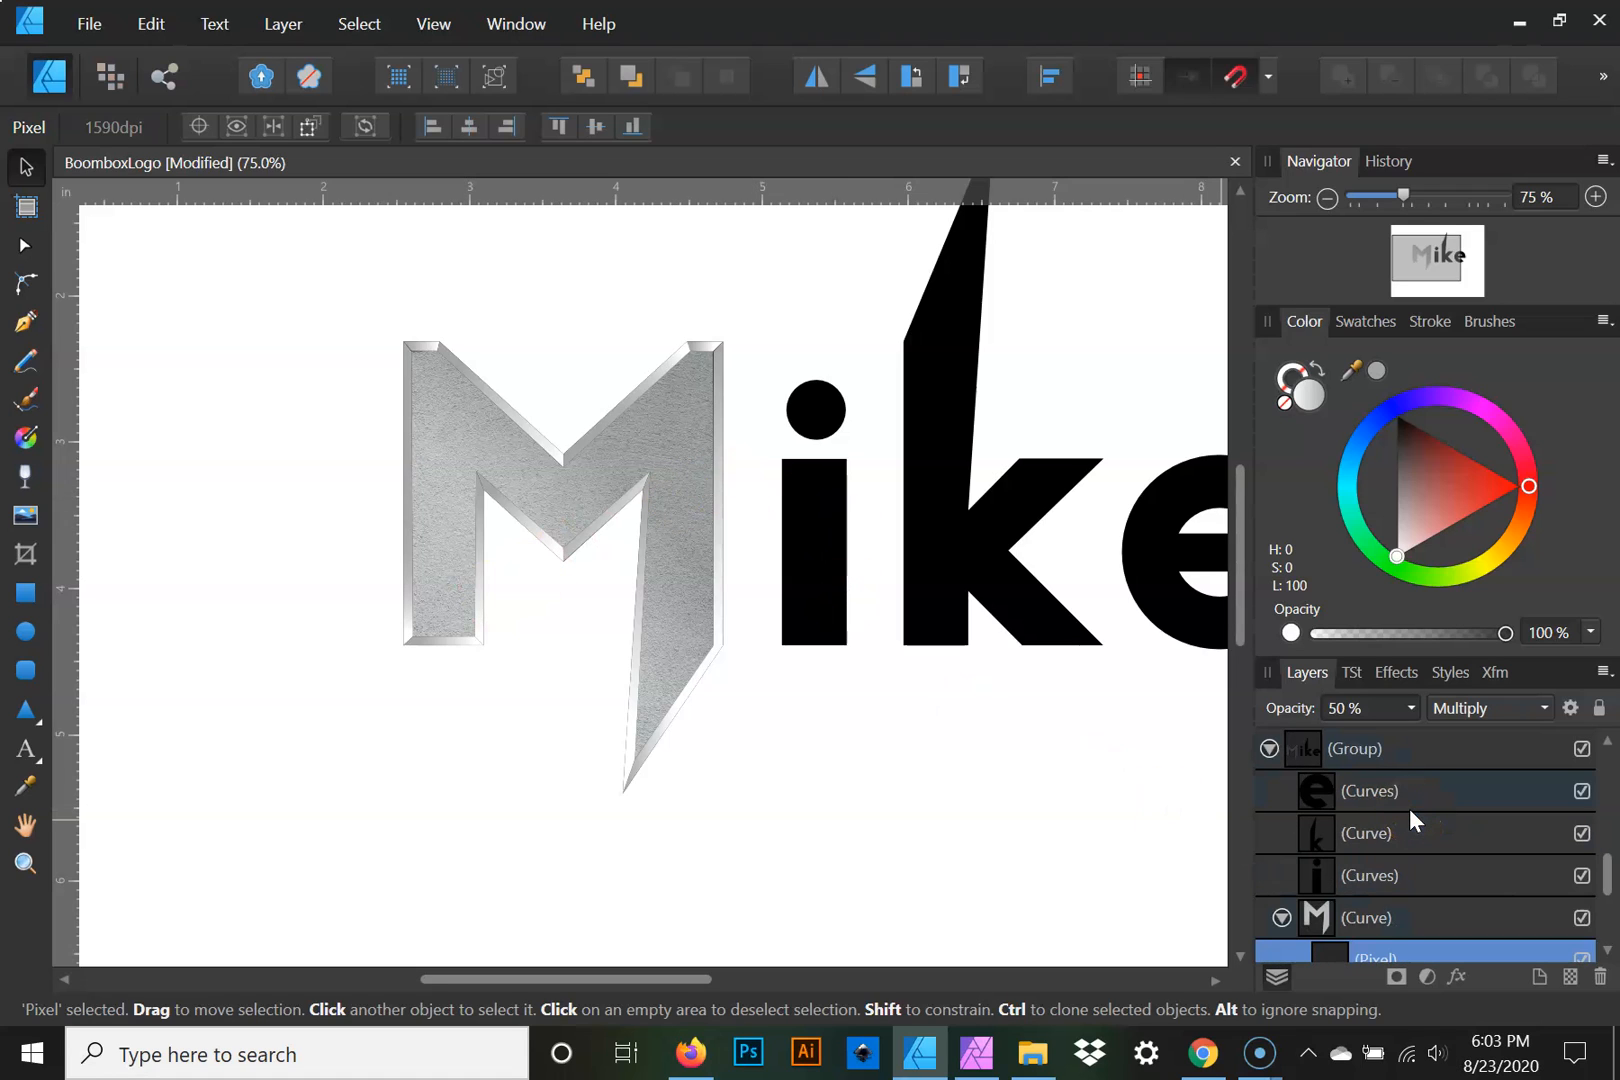
pyautogui.click(1378, 883)
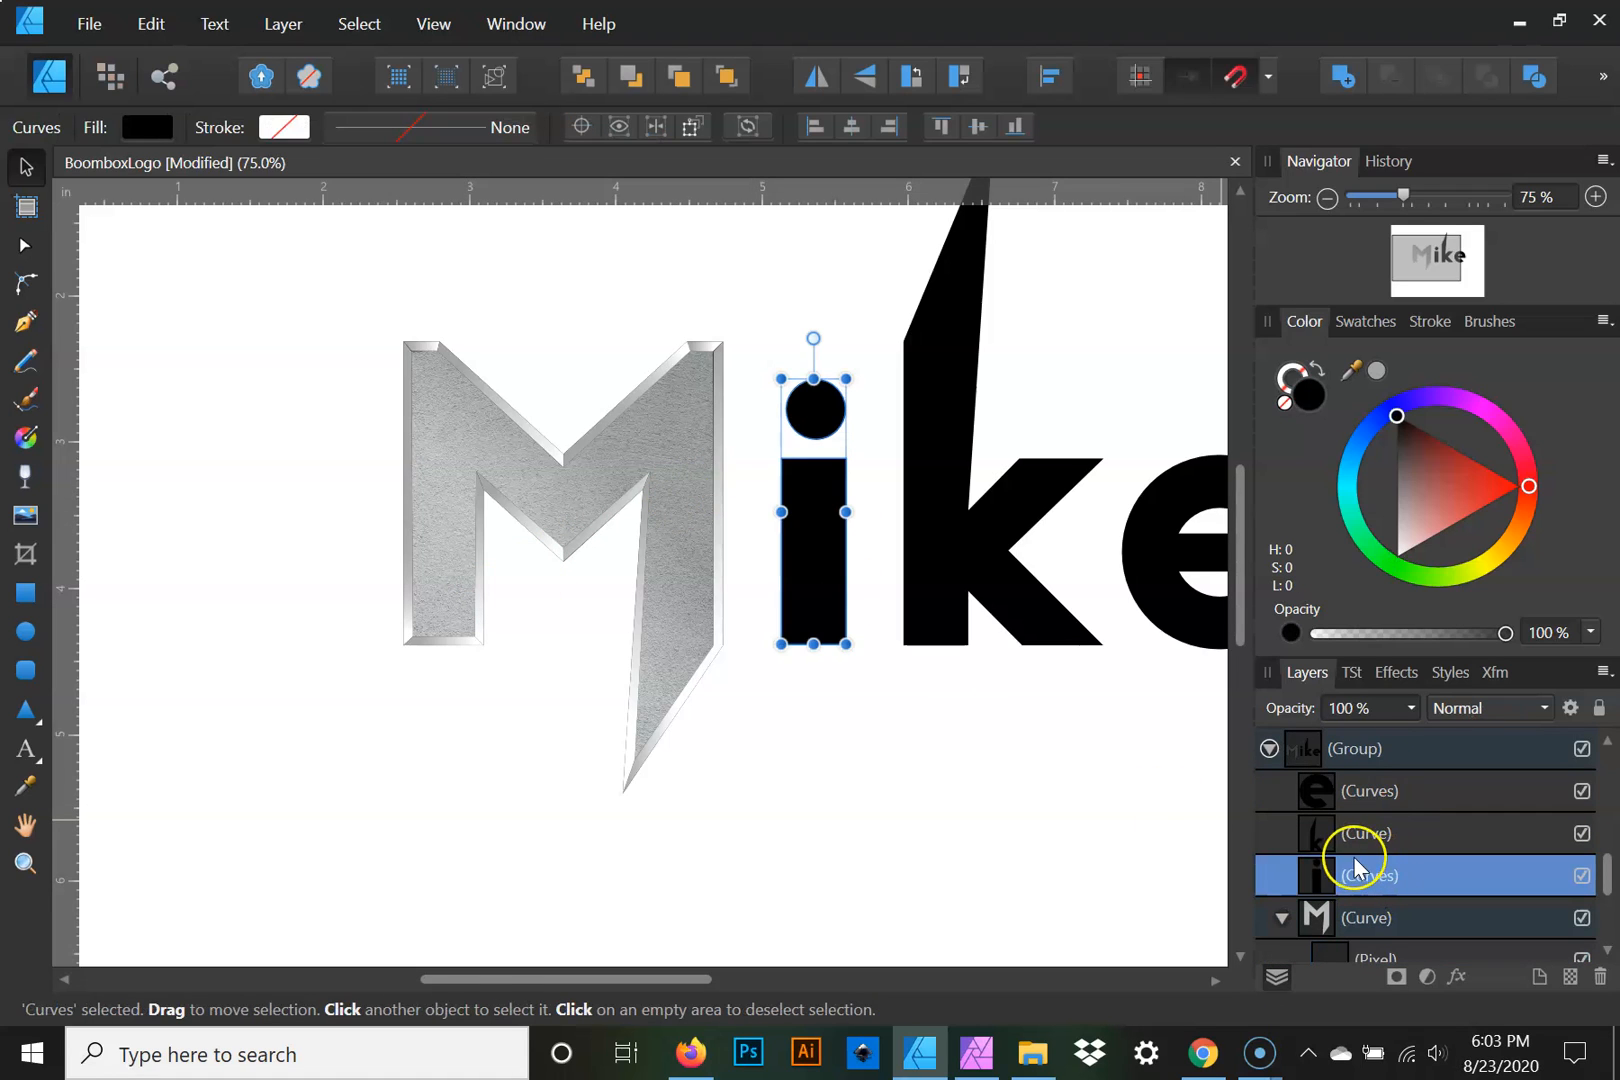
pyautogui.click(1306, 871)
pyautogui.moveTo(810, 542)
pyautogui.mouseDown()
pyautogui.moveTo(810, 517)
pyautogui.moveTo(845, 515)
pyautogui.moveTo(829, 518)
pyautogui.mouseUp()
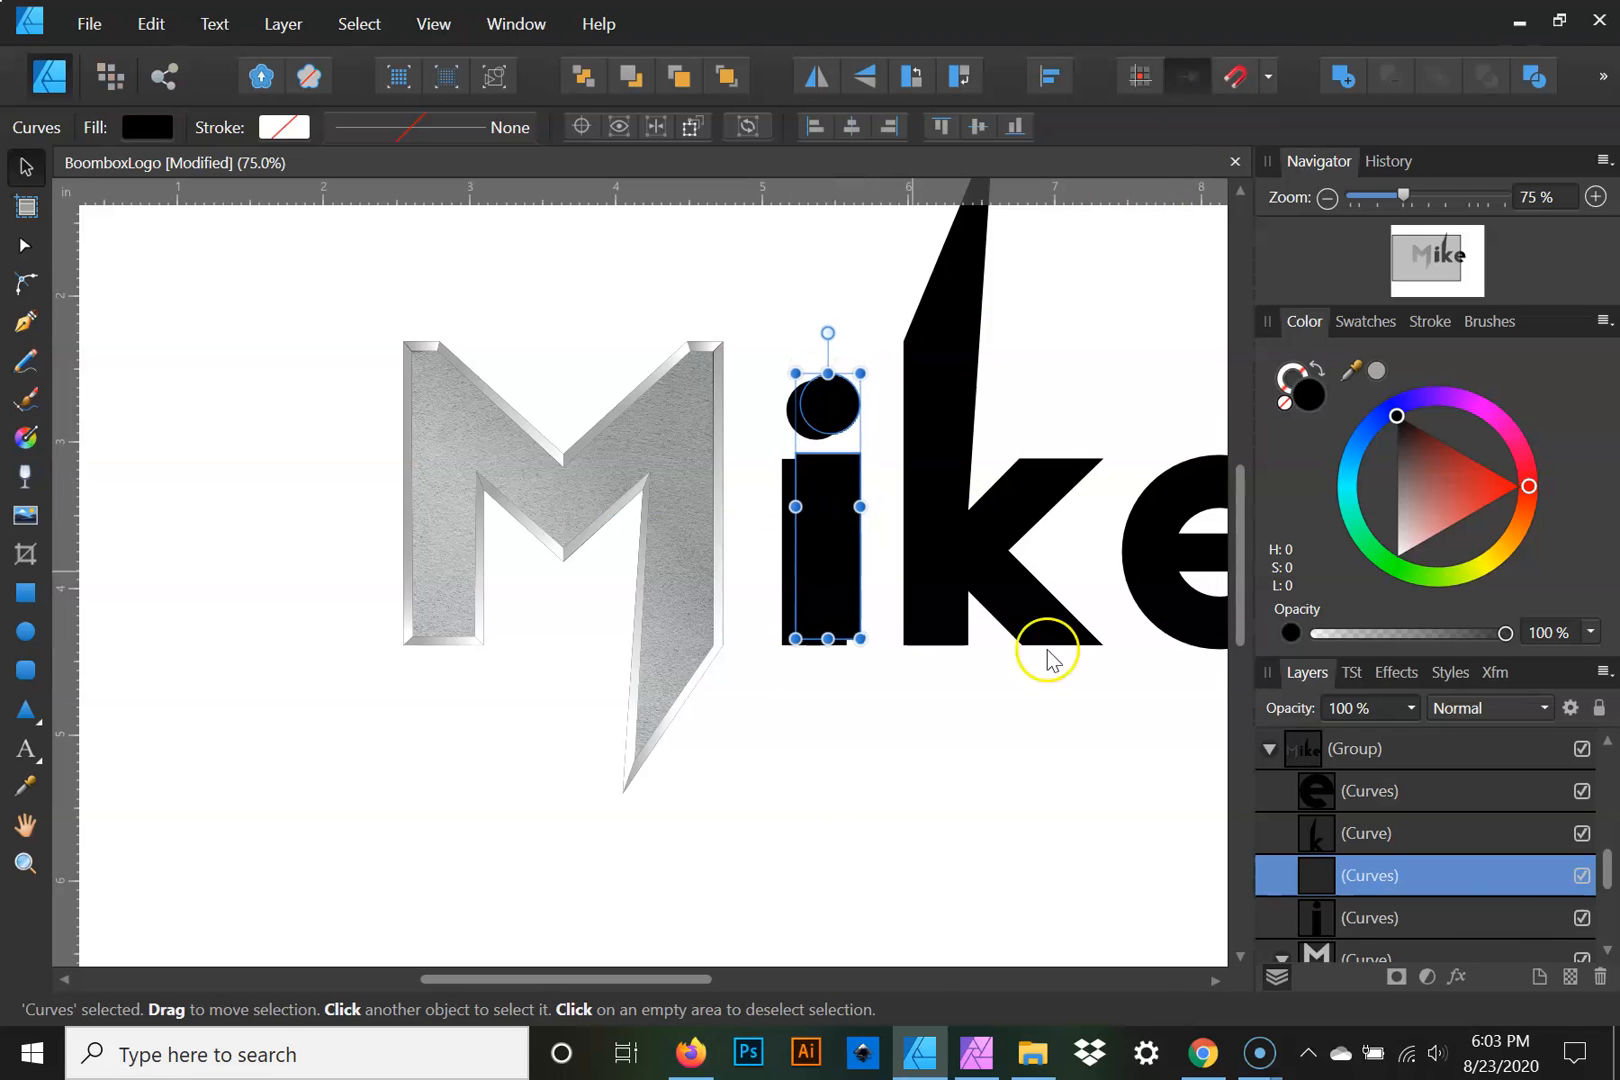
# Apply a Gaussian Blur with a 30.2 px radius to the original letter i behind the copy
pyautogui.click(1433, 920)
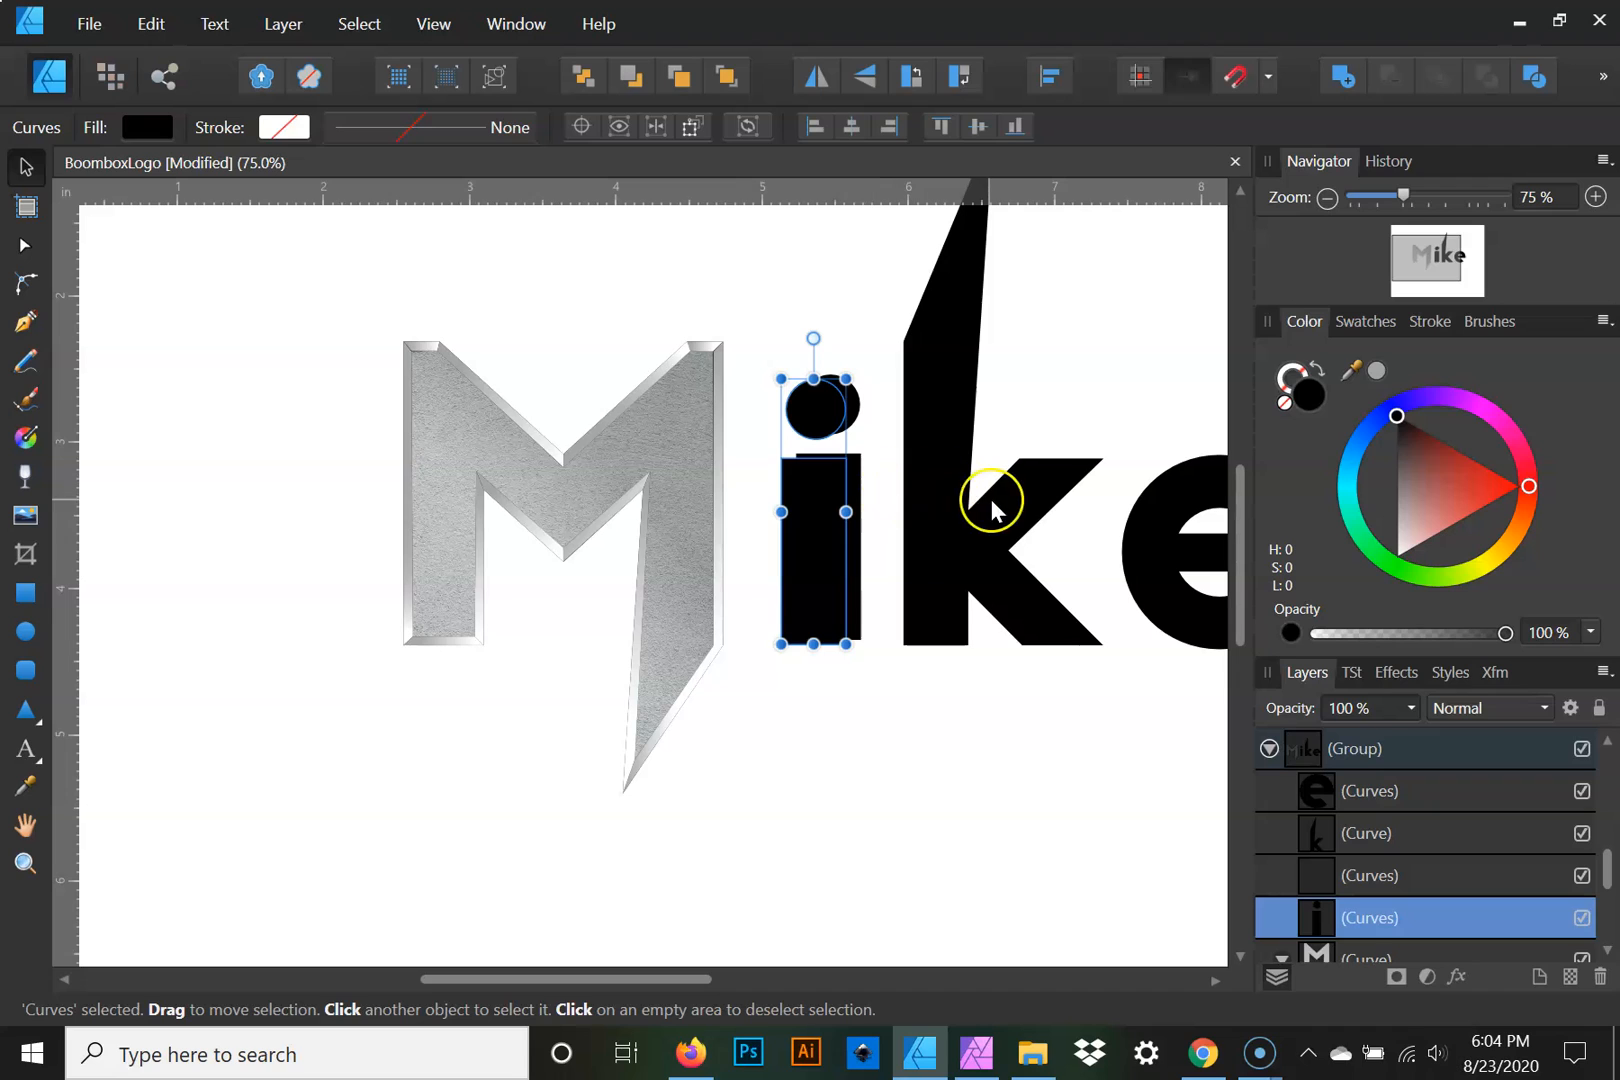
pyautogui.click(1397, 676)
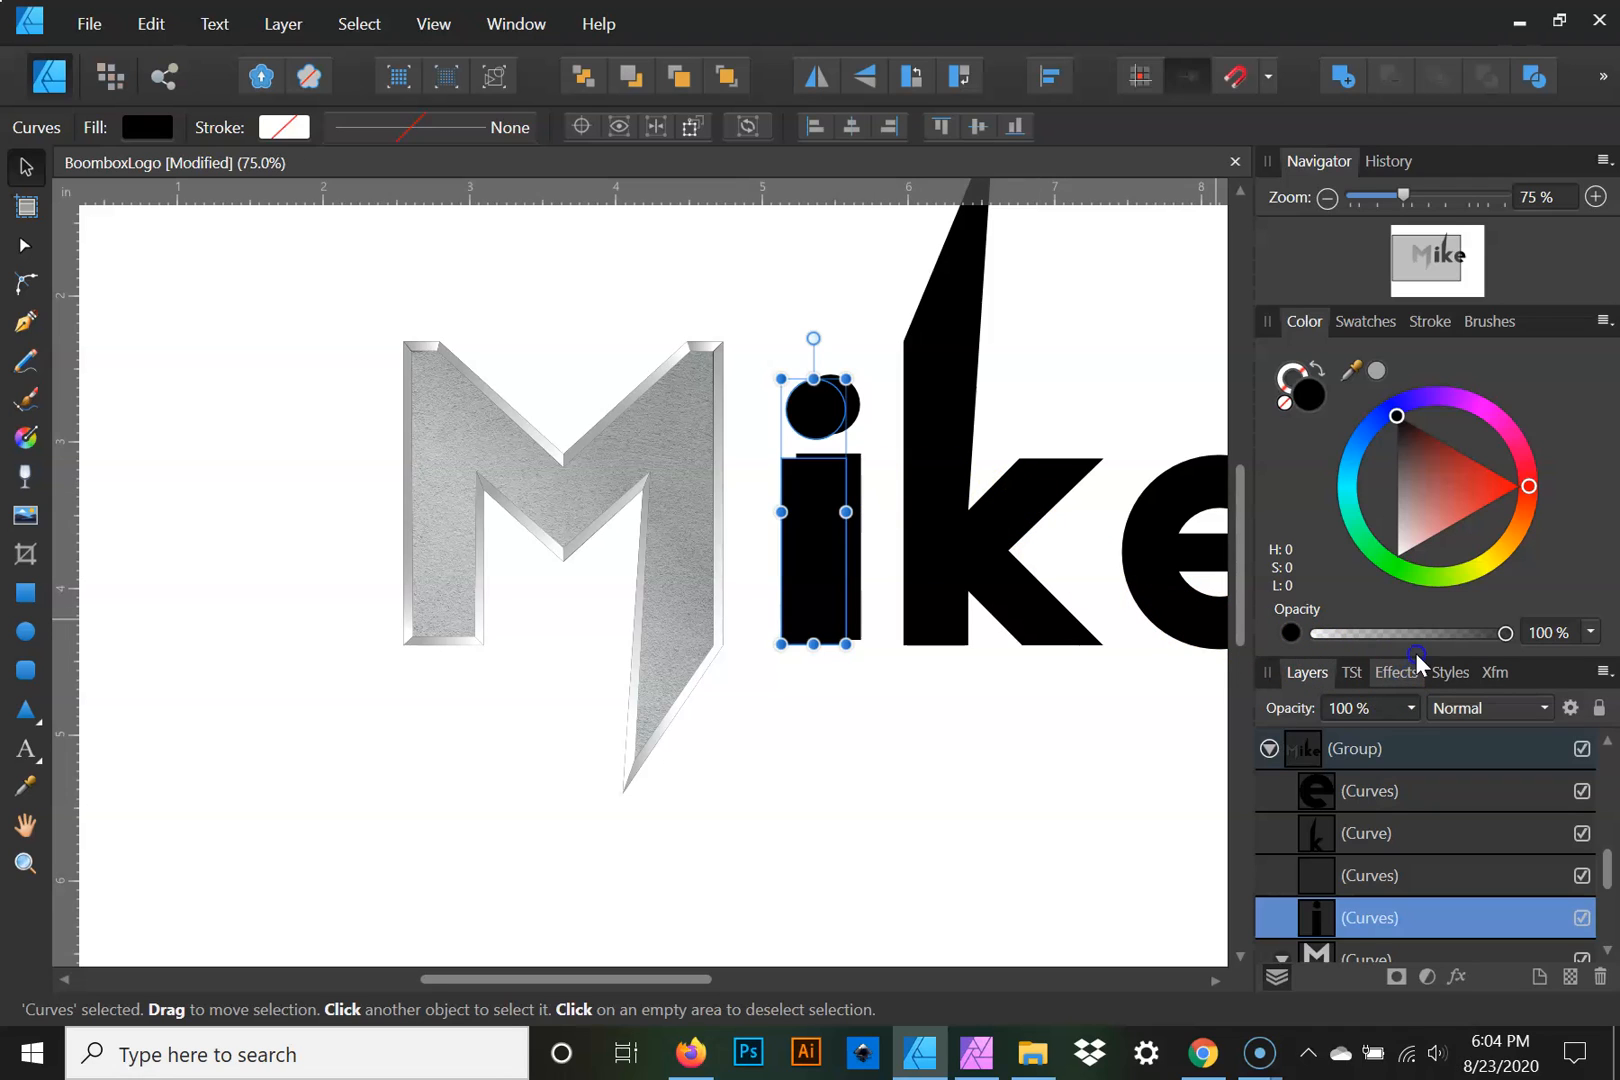
pyautogui.click(1298, 759)
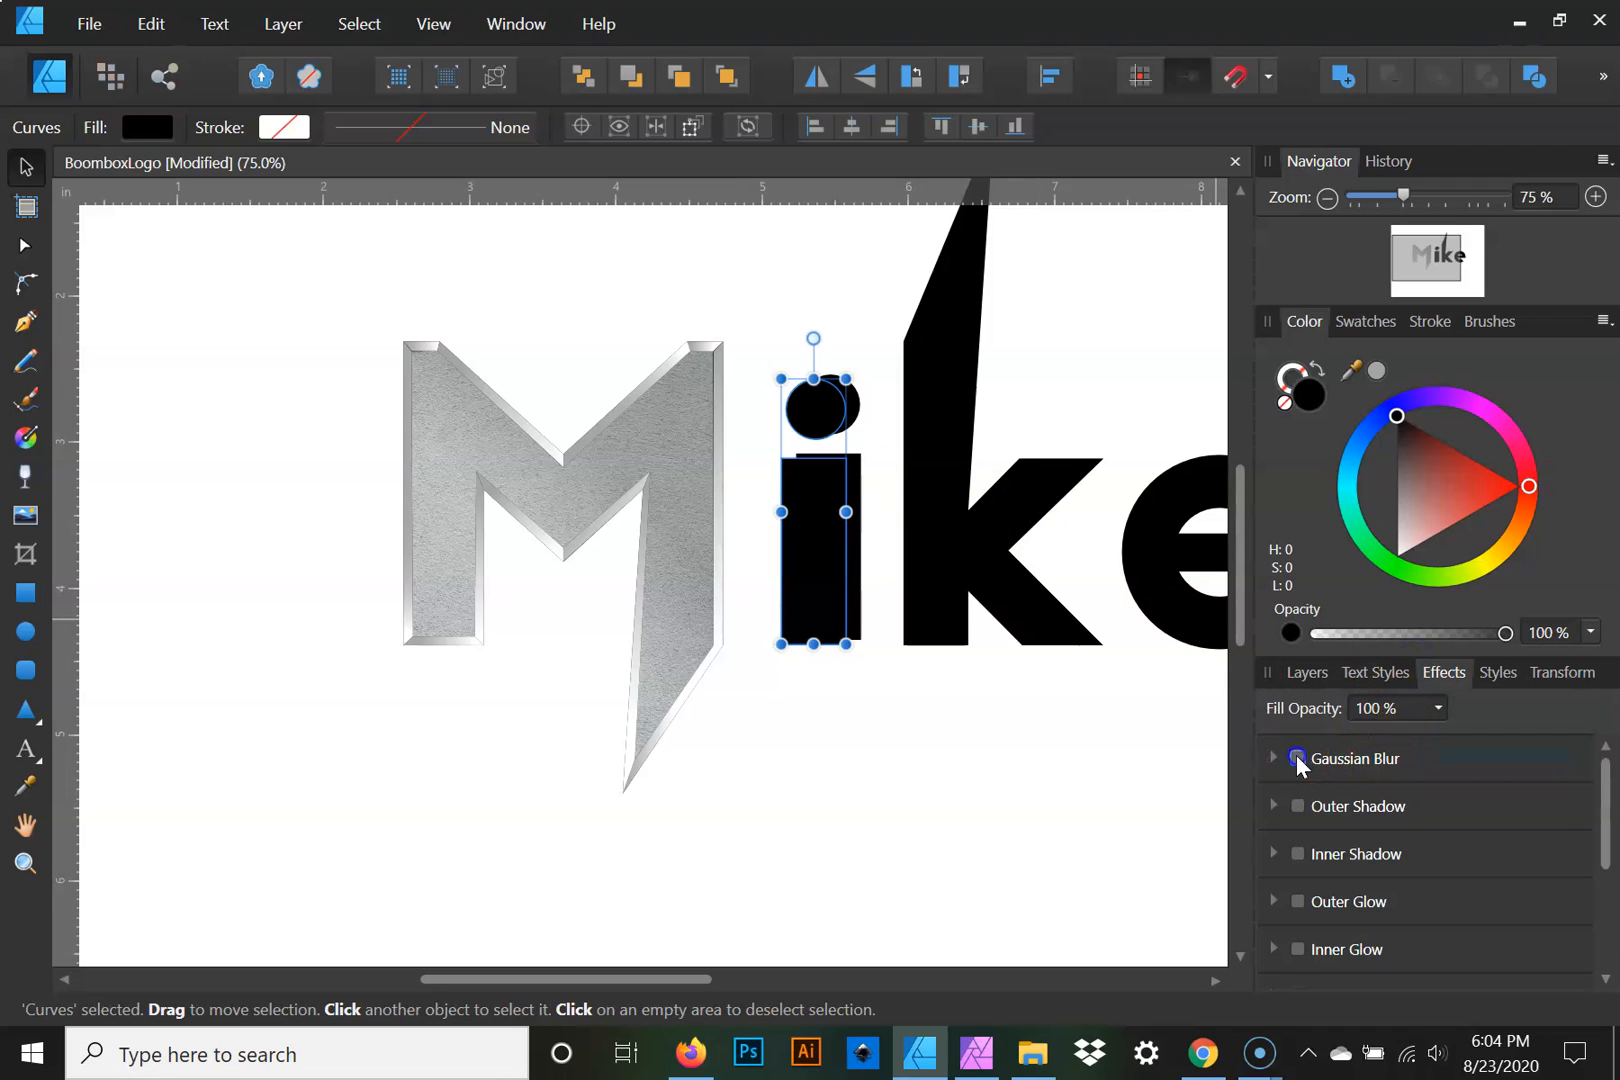
pyautogui.moveTo(1347, 818); pyautogui.dragTo(1422, 818)
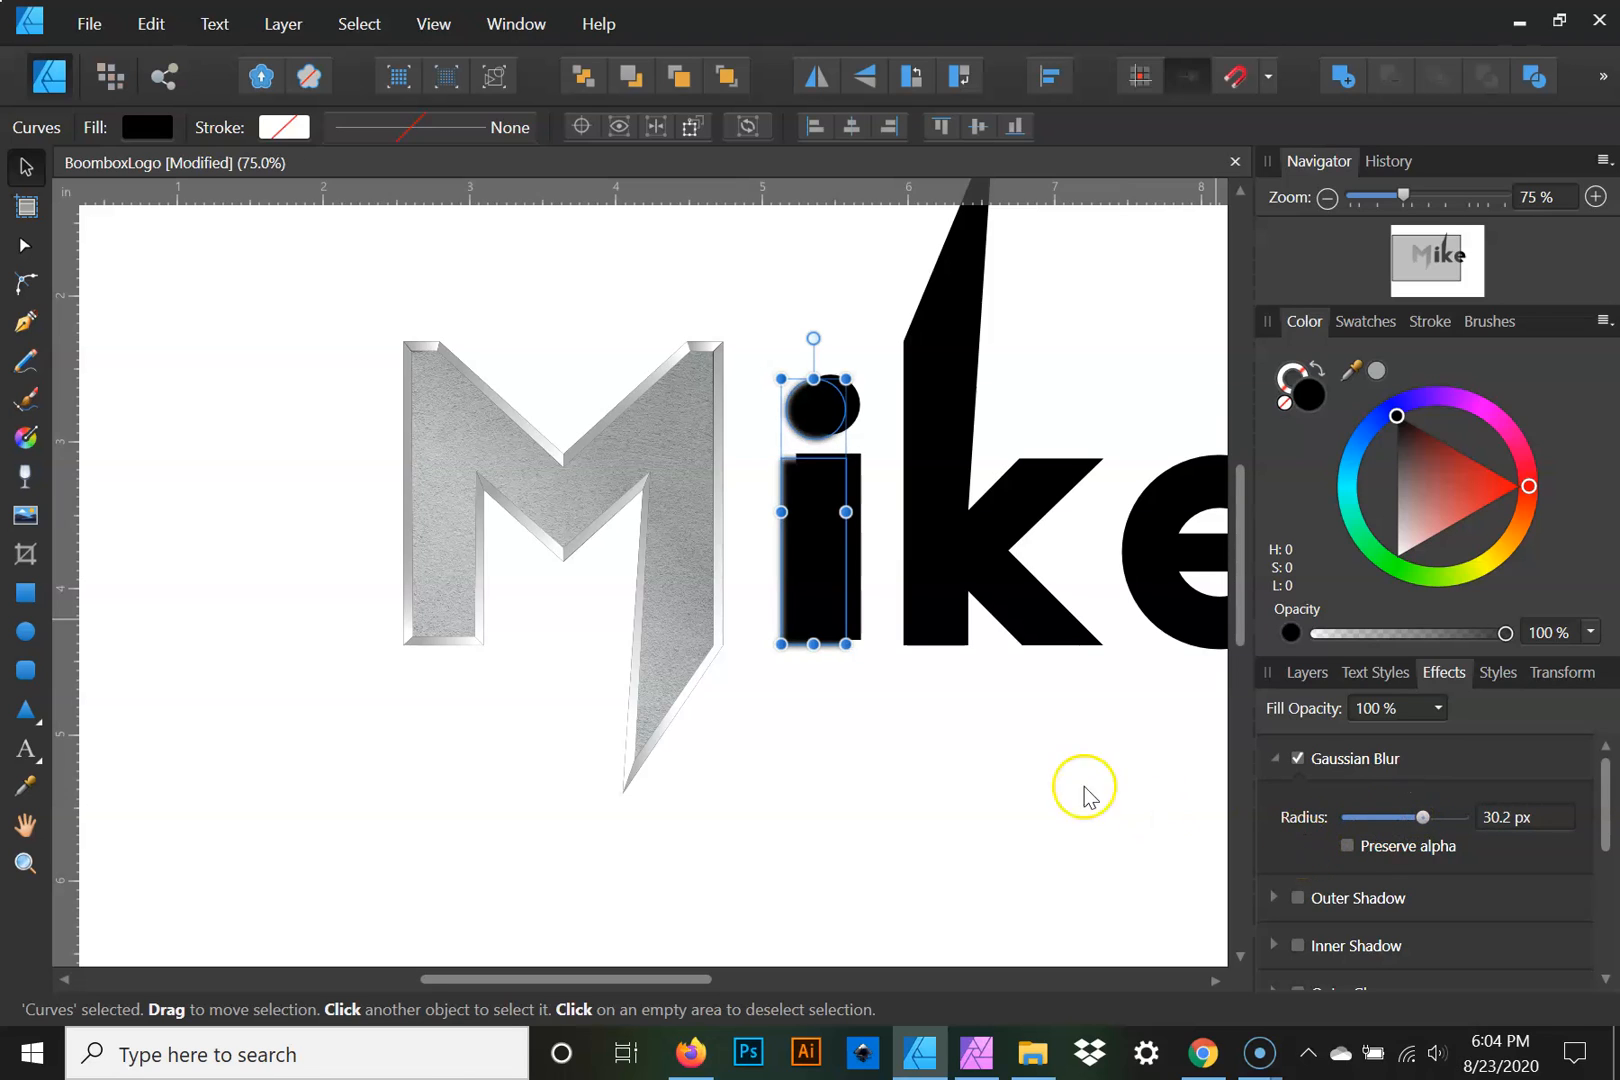
pyautogui.click(933, 770)
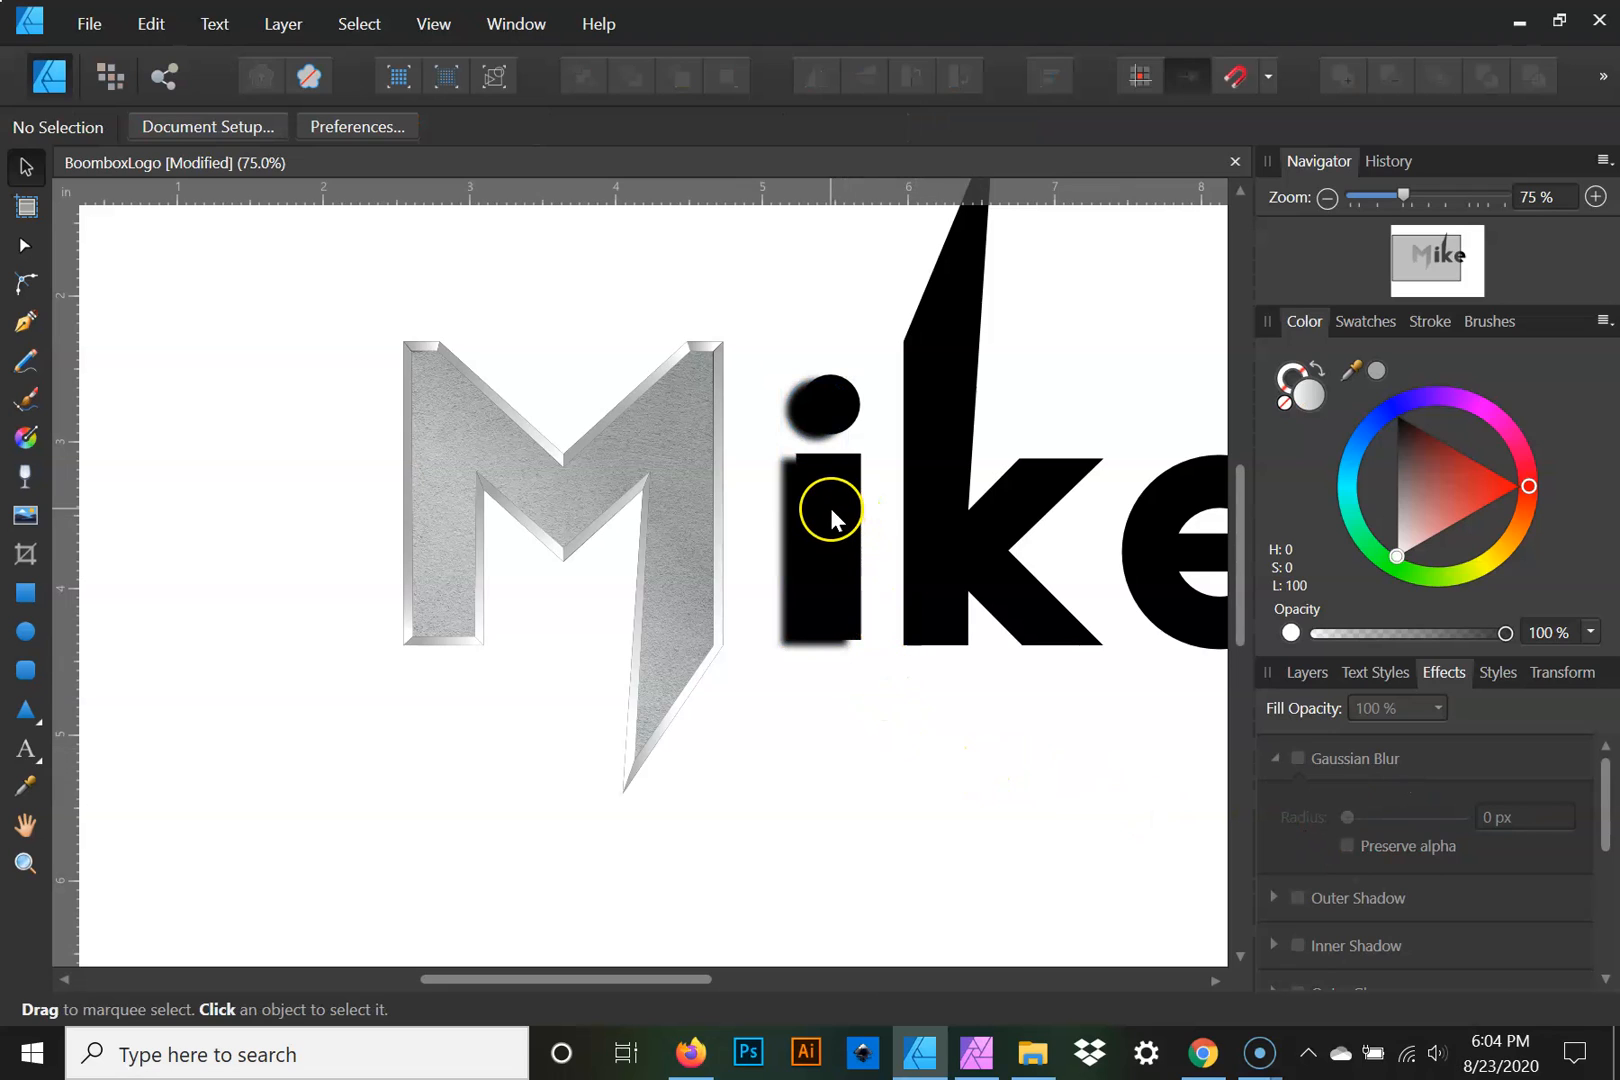
# Lower the blurred letter i's layer opacity to 32% for a soft shadow behind the copy
pyautogui.click(1315, 676)
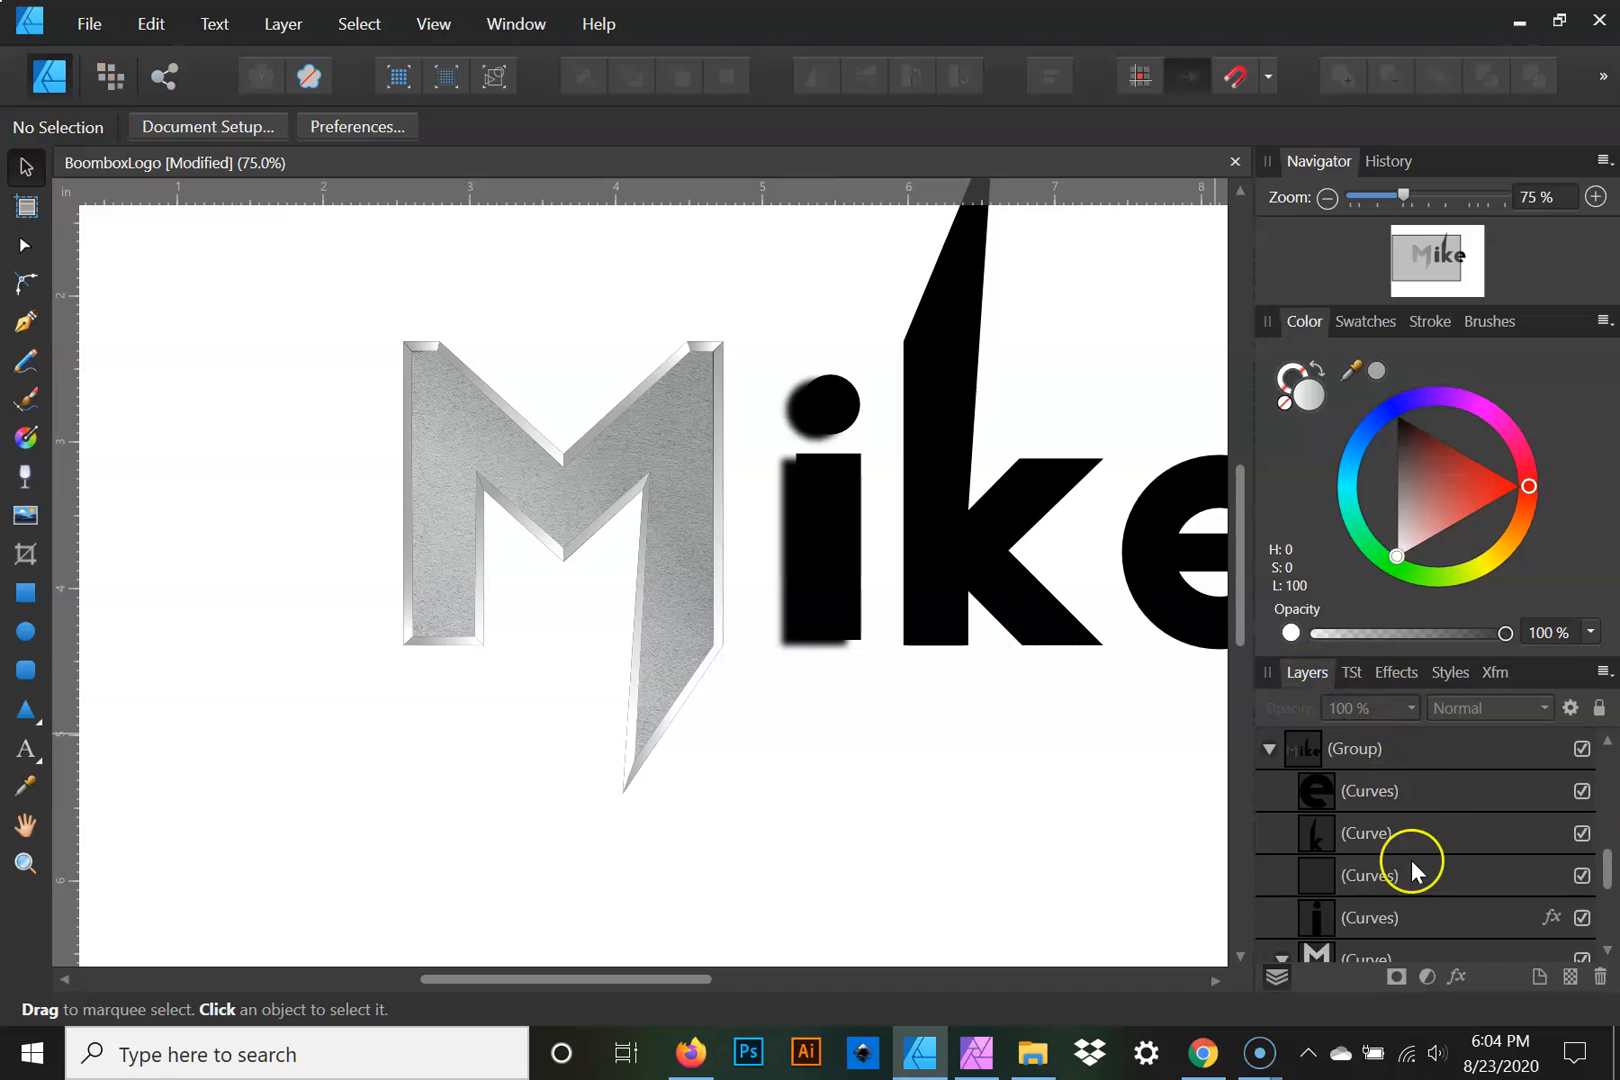
pyautogui.click(1399, 914)
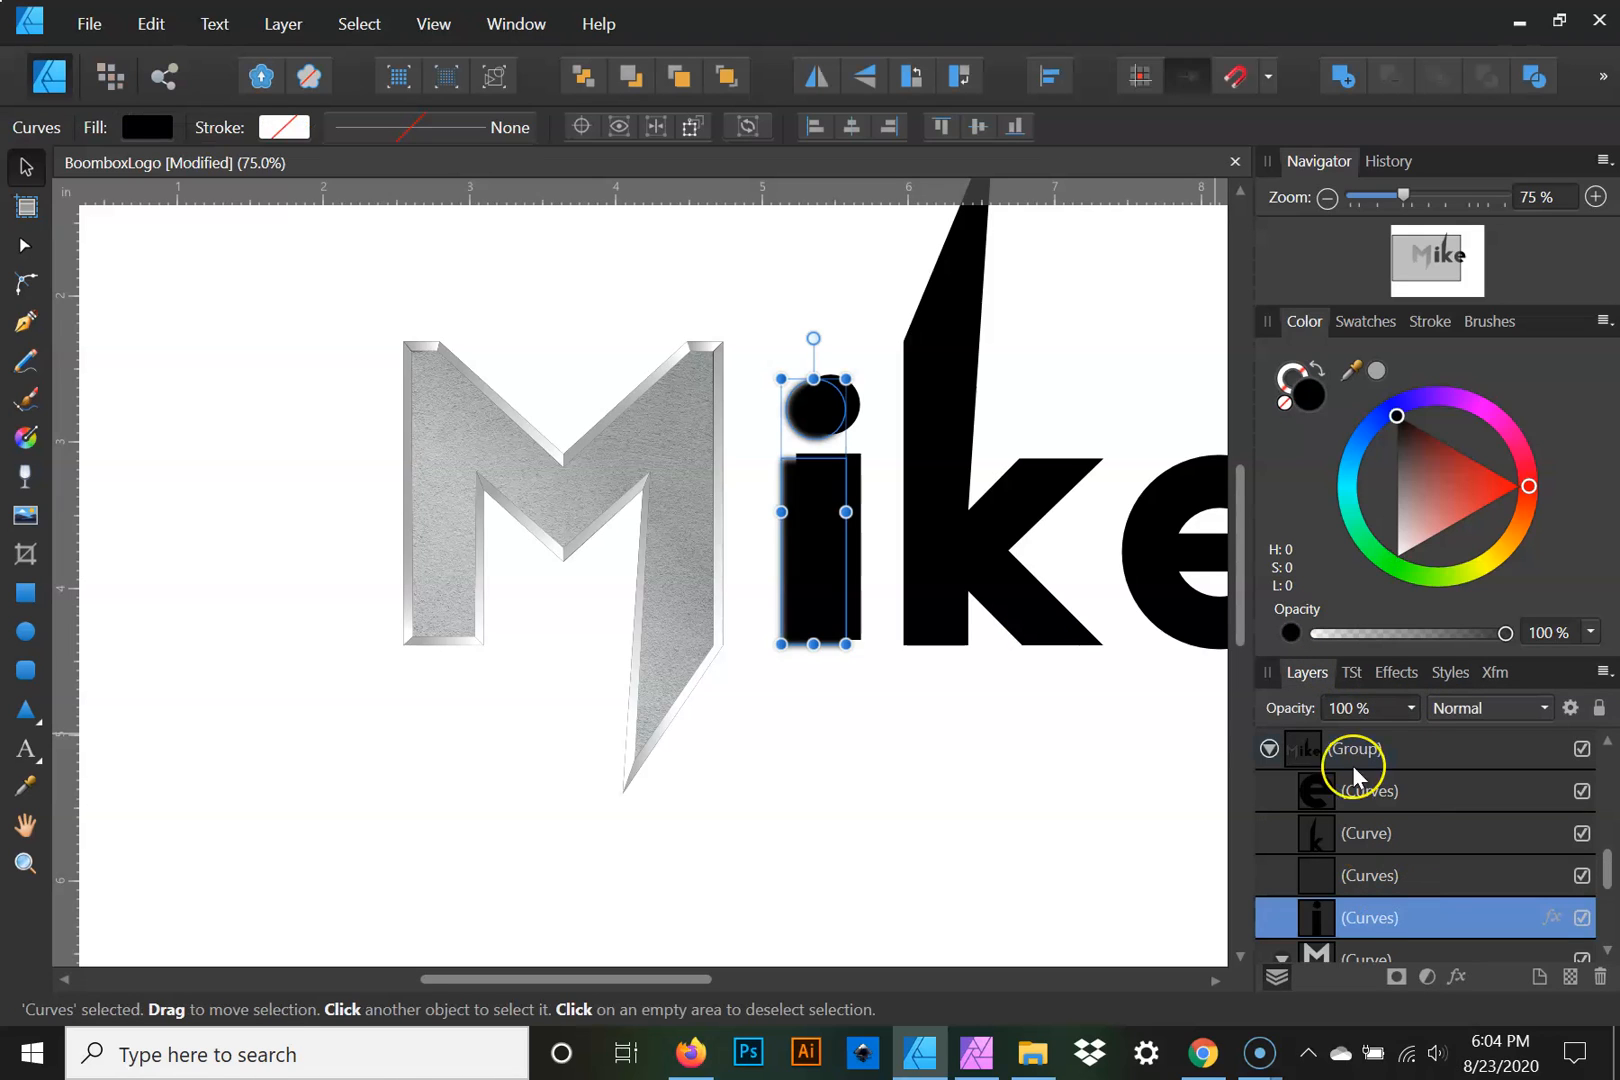
pyautogui.click(1411, 708)
pyautogui.moveTo(1410, 737); pyautogui.dragTo(1228, 741)
pyautogui.click(962, 770)
pyautogui.click(831, 796)
pyautogui.scroll(2, 831, 796)
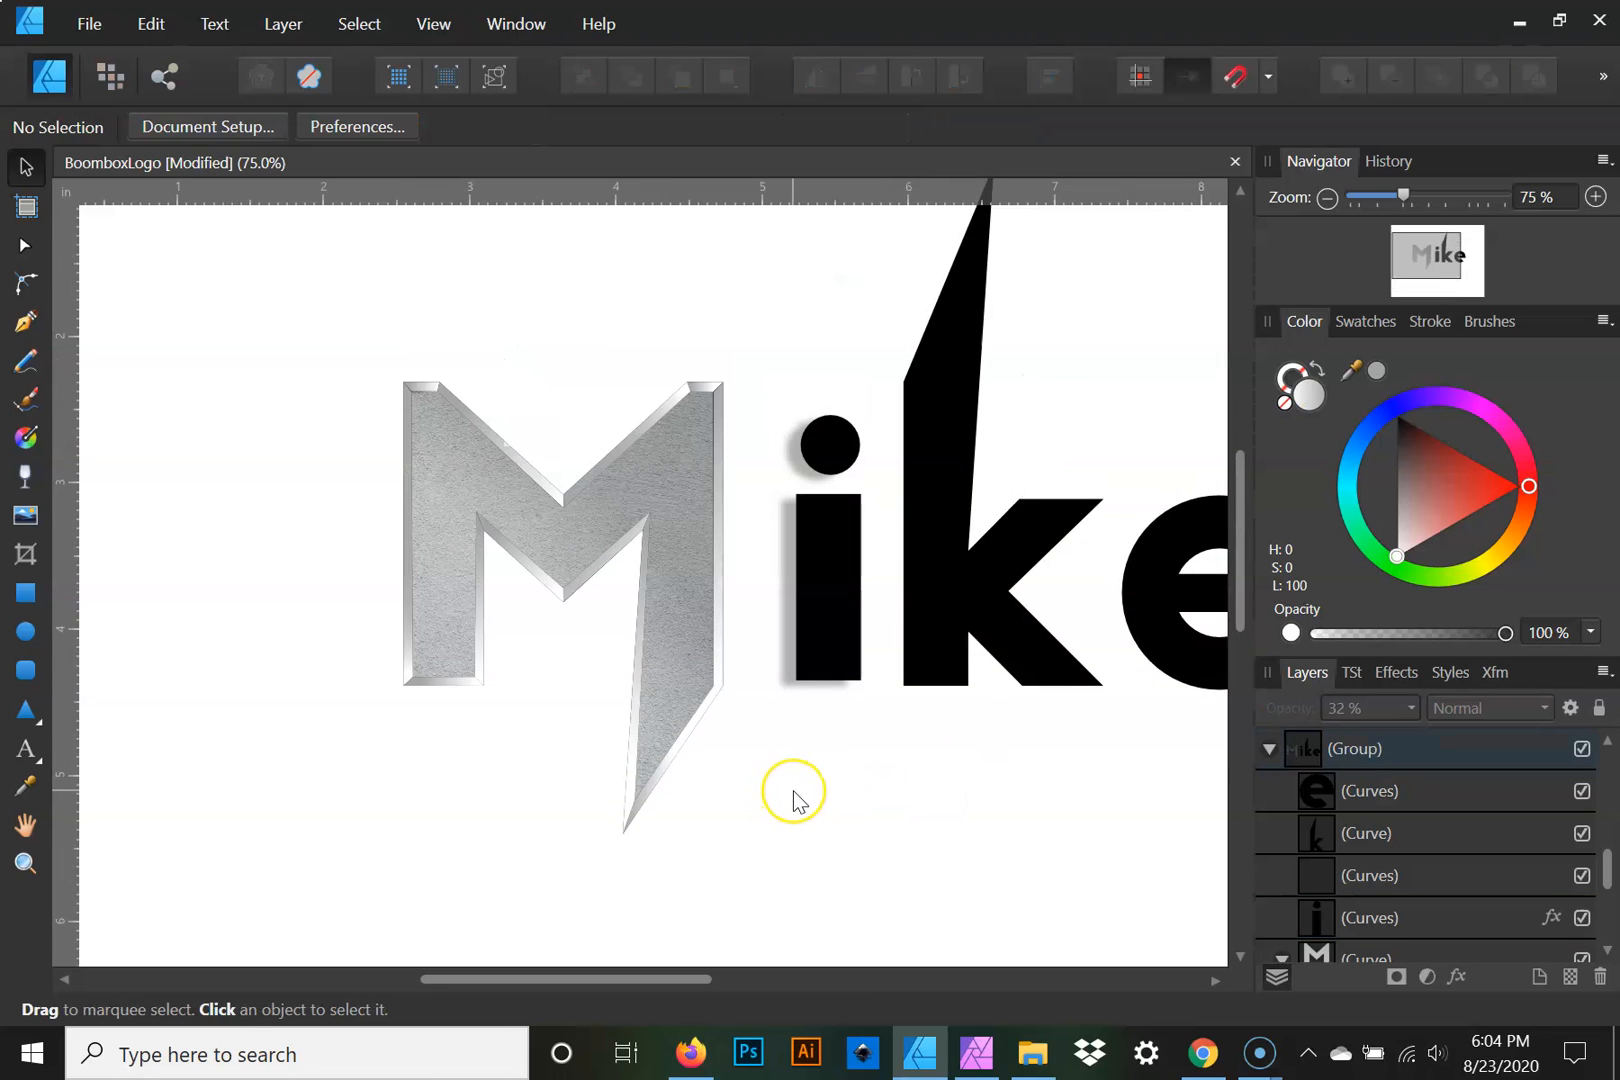